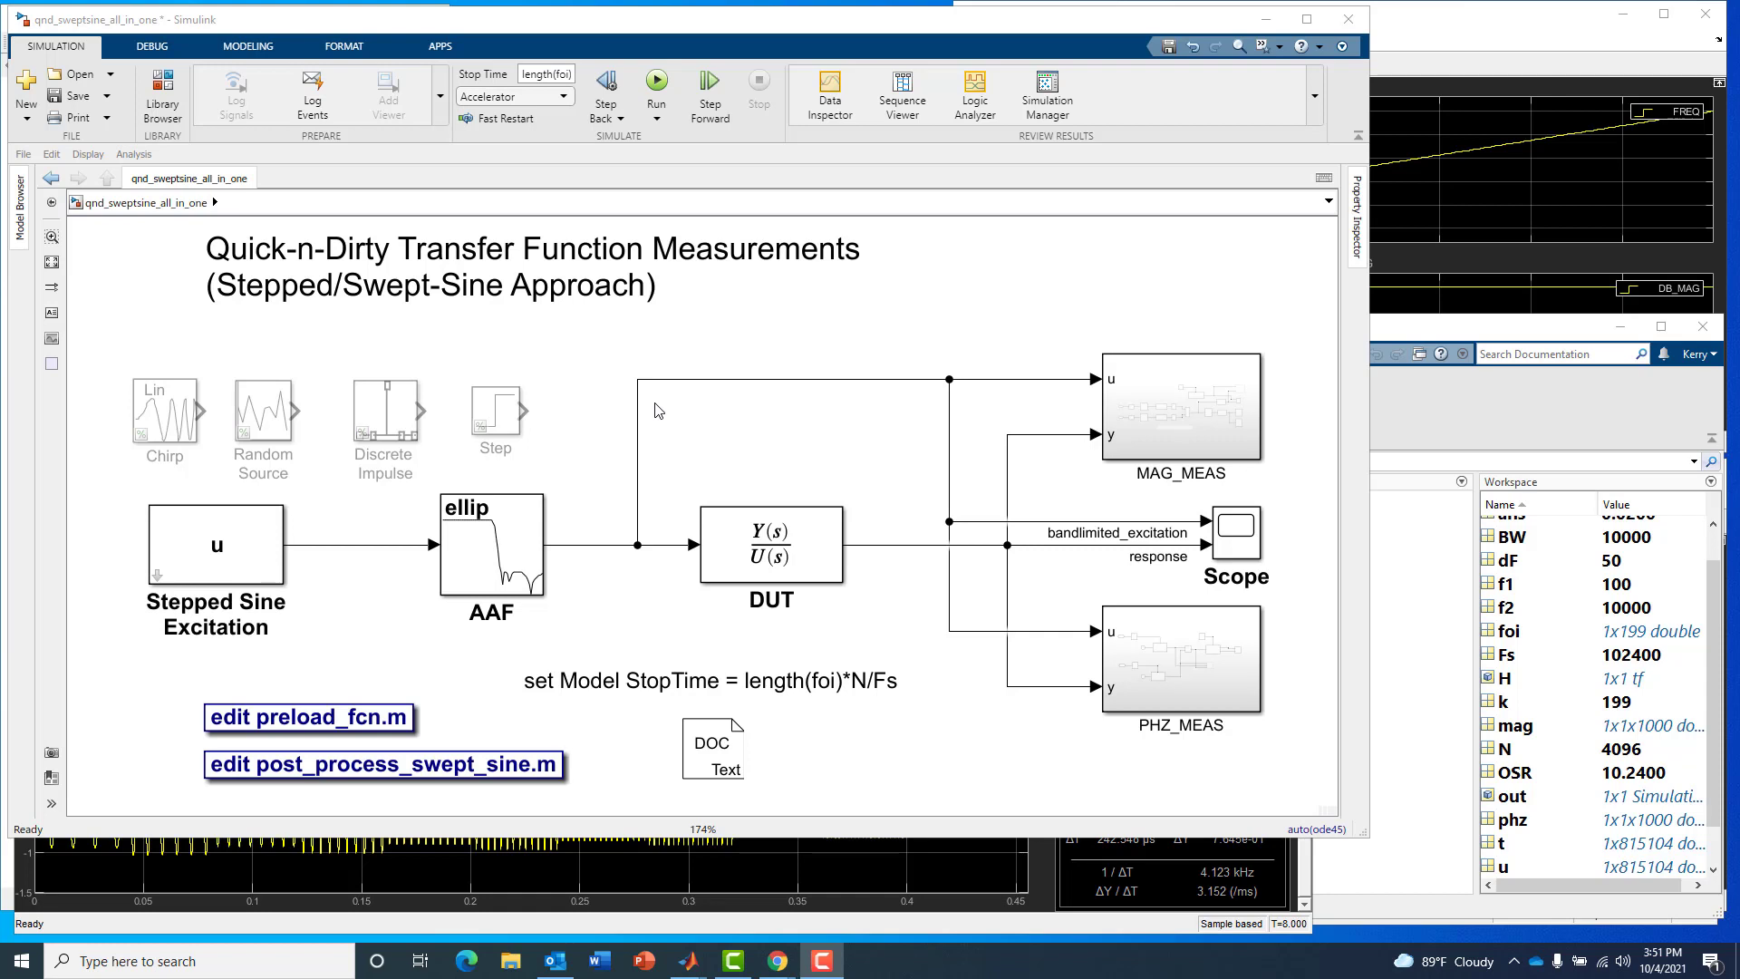
- Select the title annotation and the Stepped Sine Excitation block in the model
click(240, 299)
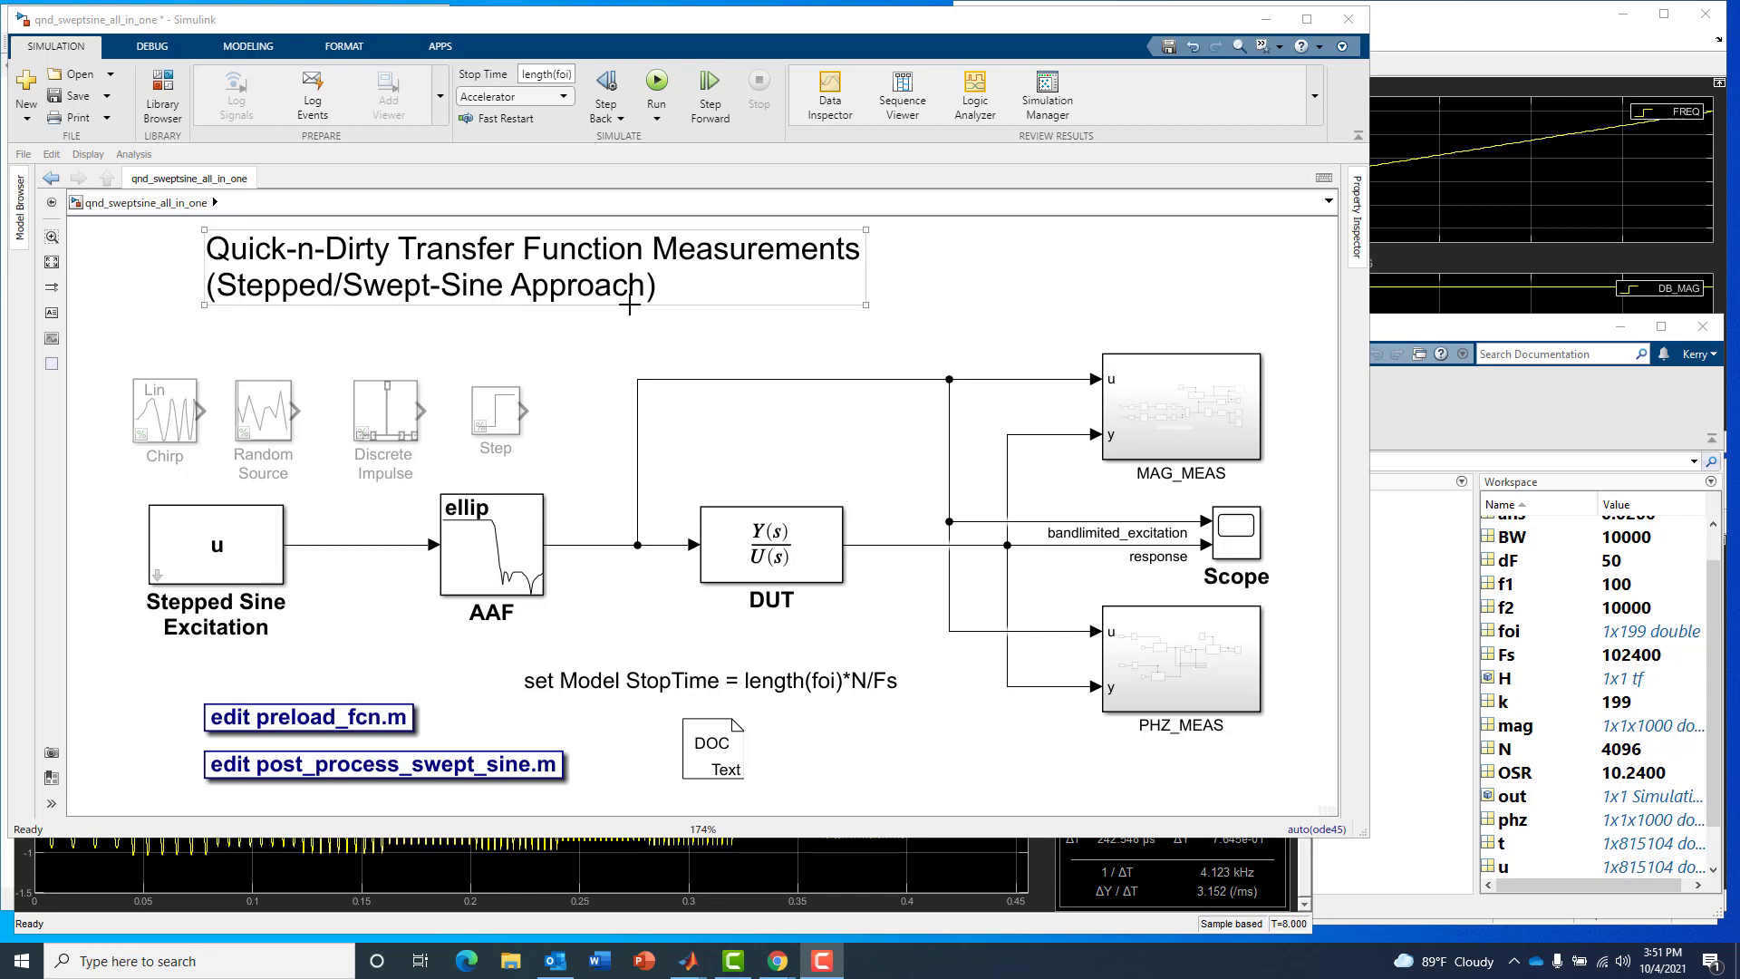
click(168, 327)
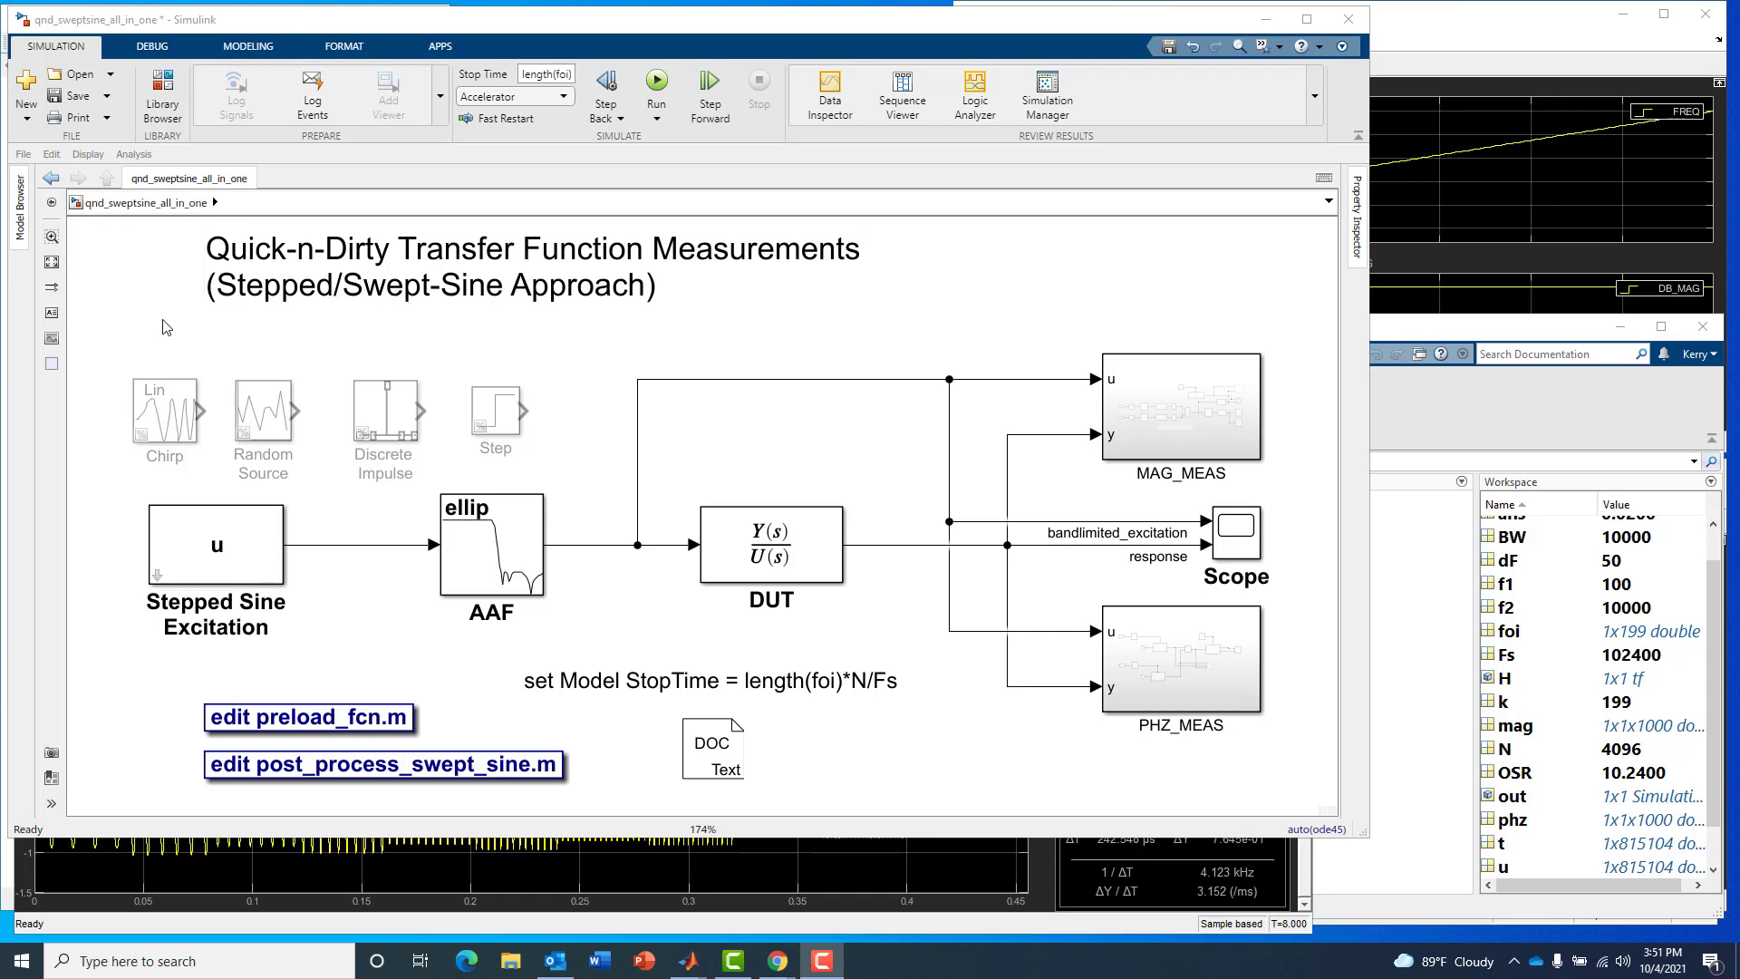
click(296, 304)
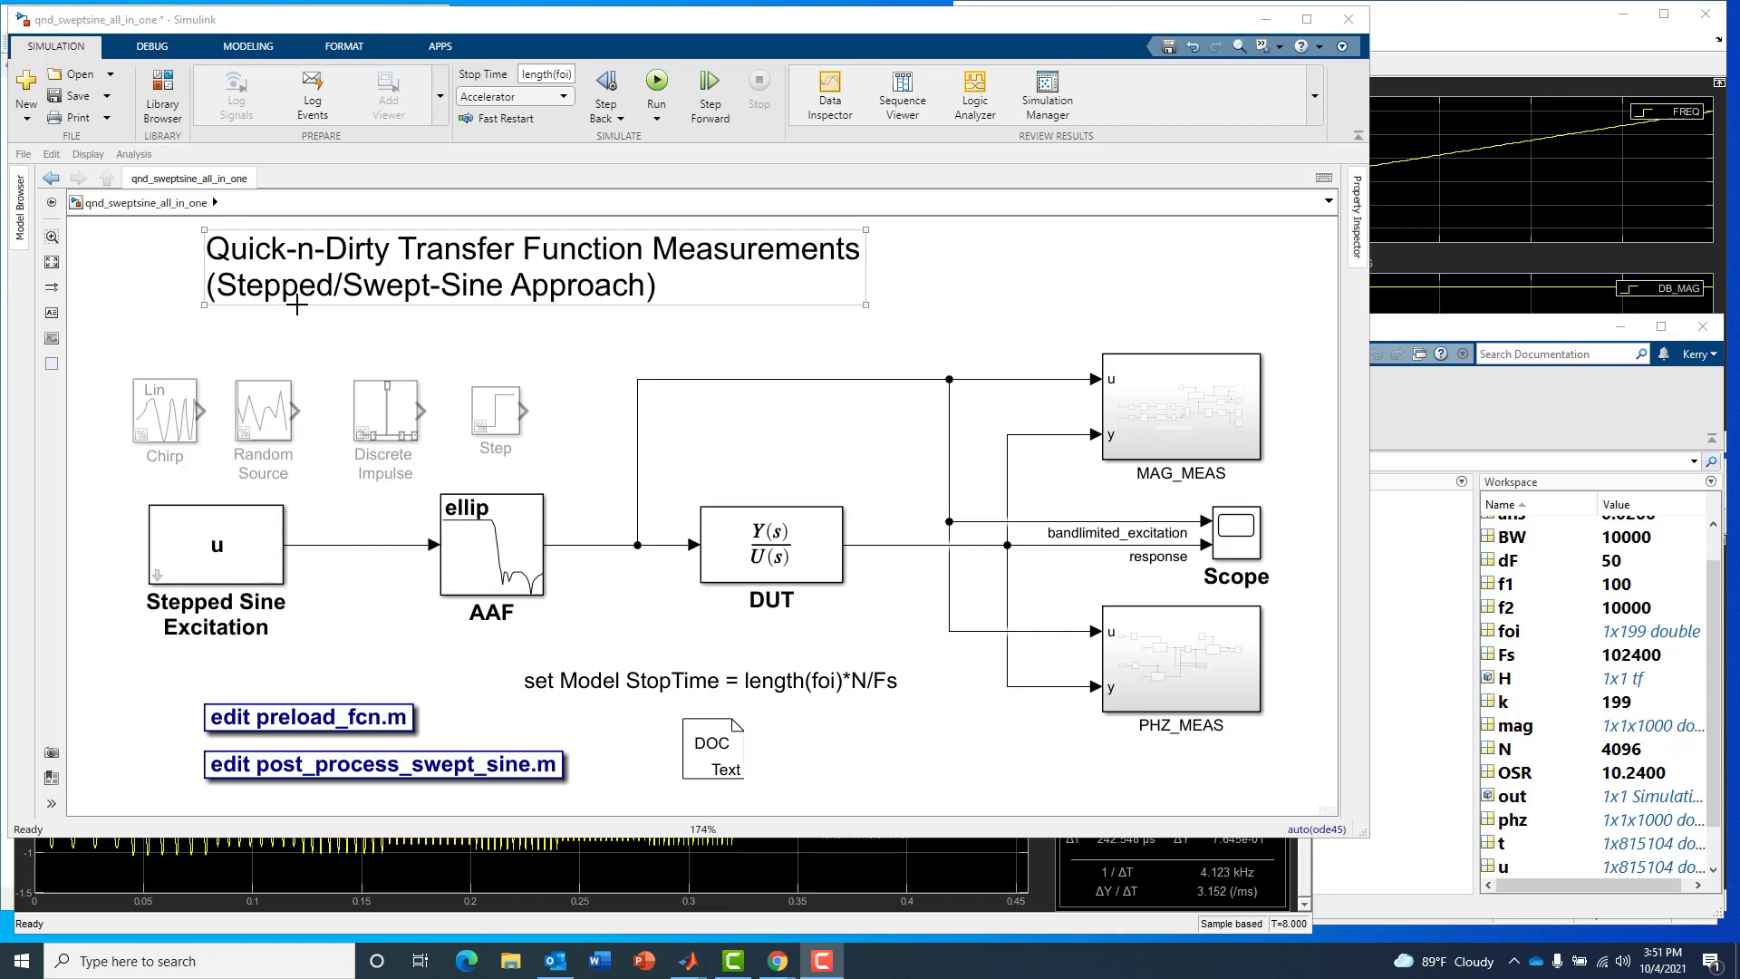
click(217, 551)
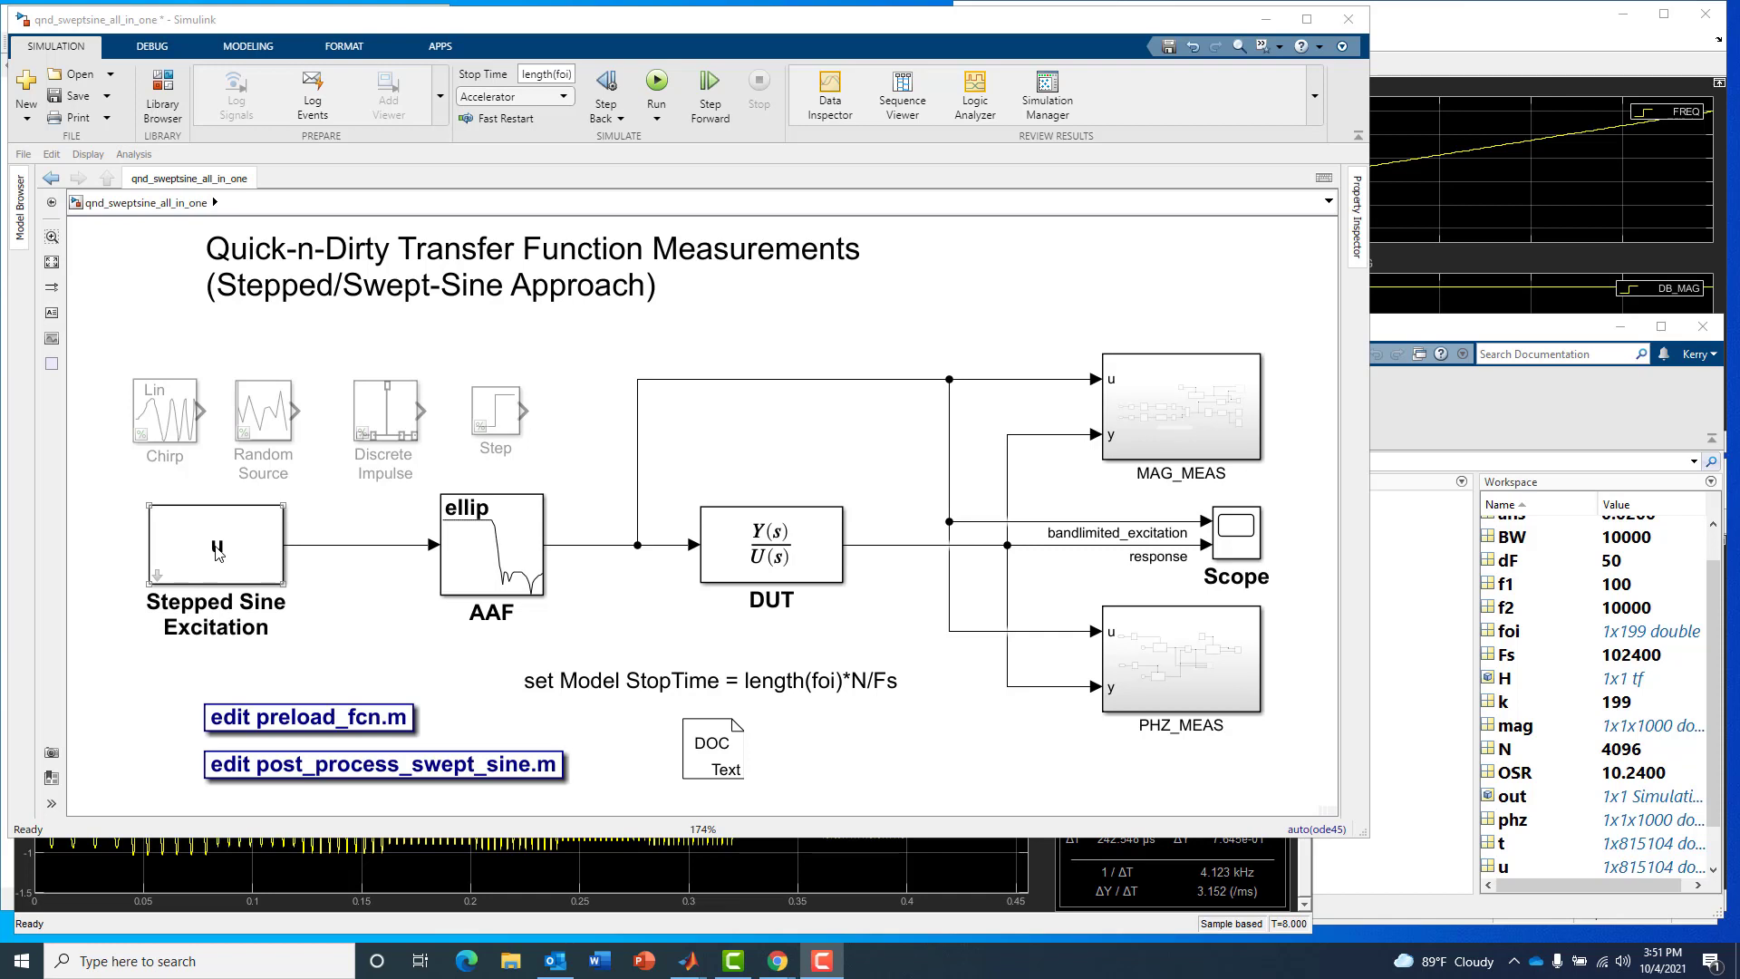
click(324, 435)
- Open preload_fcn.m, highlight Fs and u on line 36, then open the Stepped Sine Excitation parameters
click(304, 721)
click(249, 461)
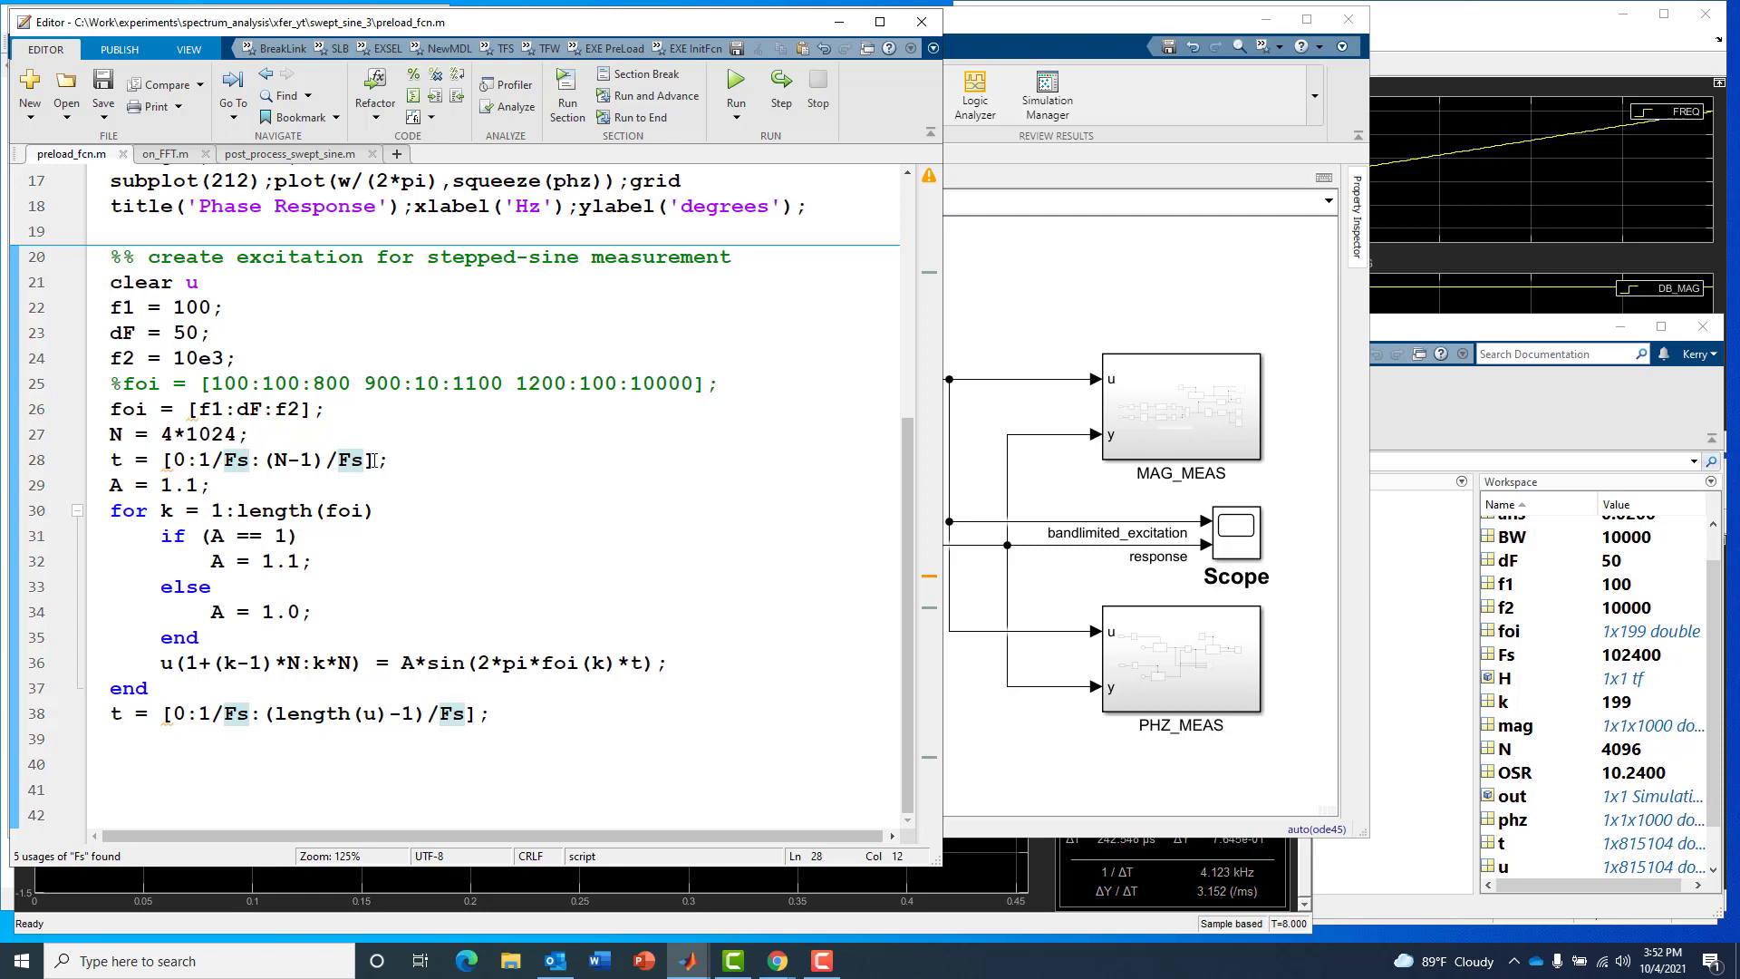
drag(302, 25, 706, 34)
double_click(567, 673)
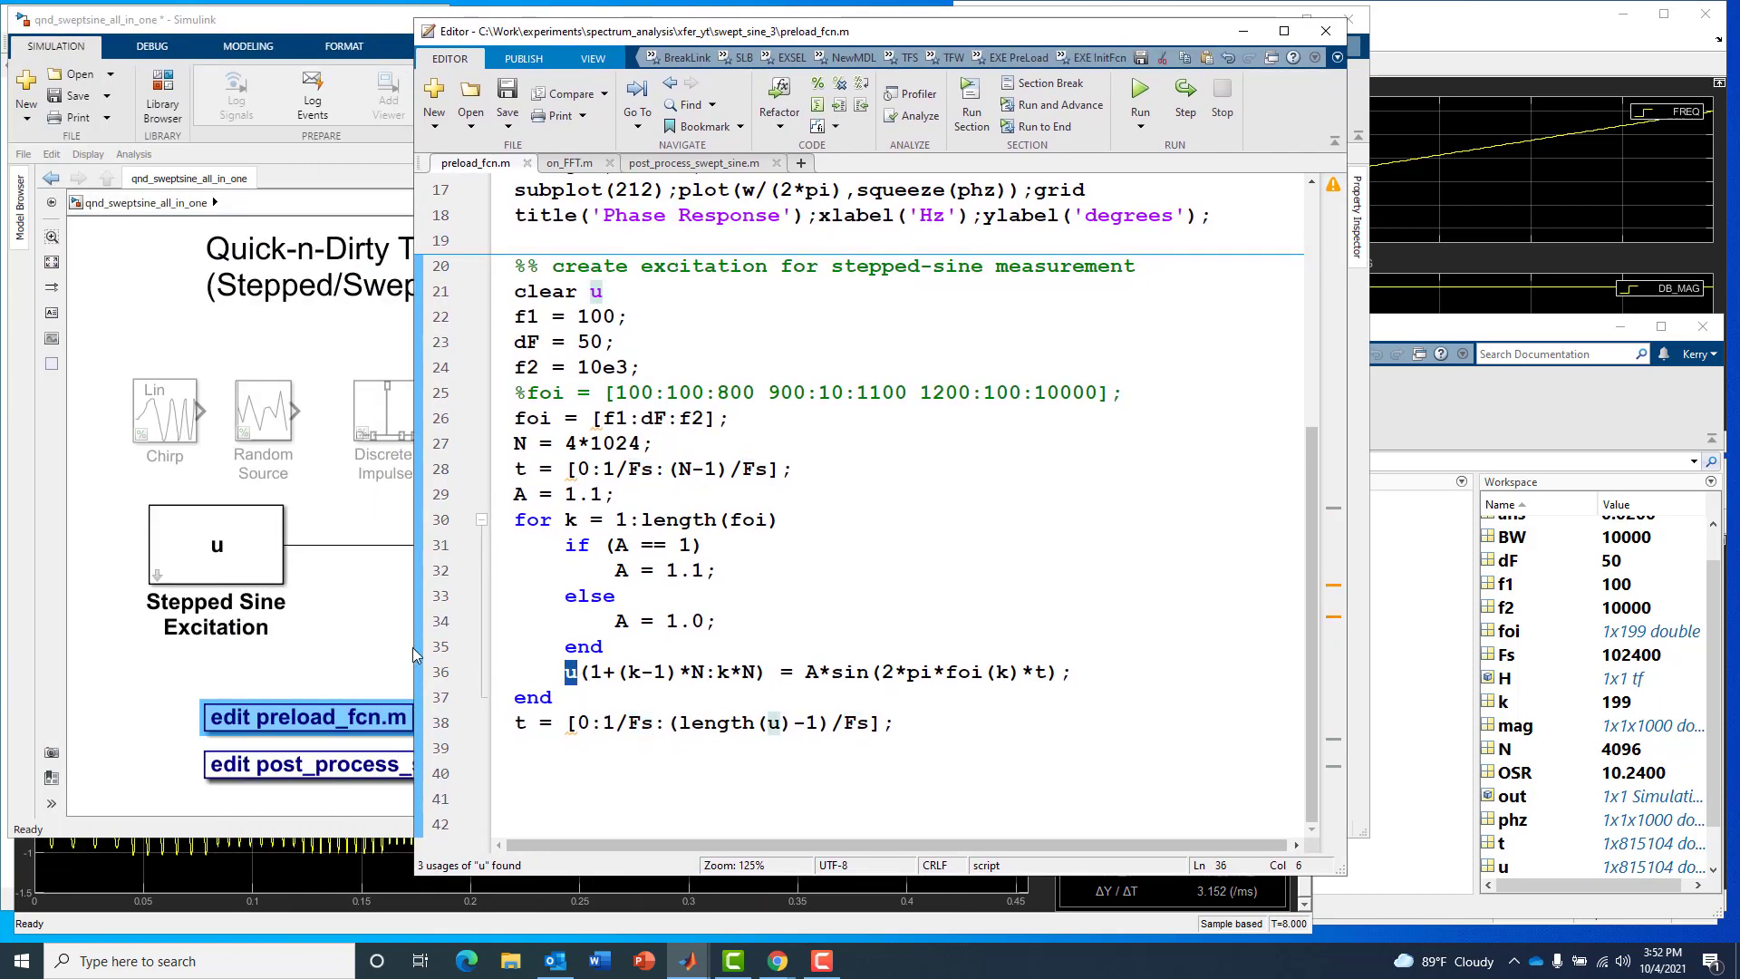
click(218, 568)
double_click(217, 567)
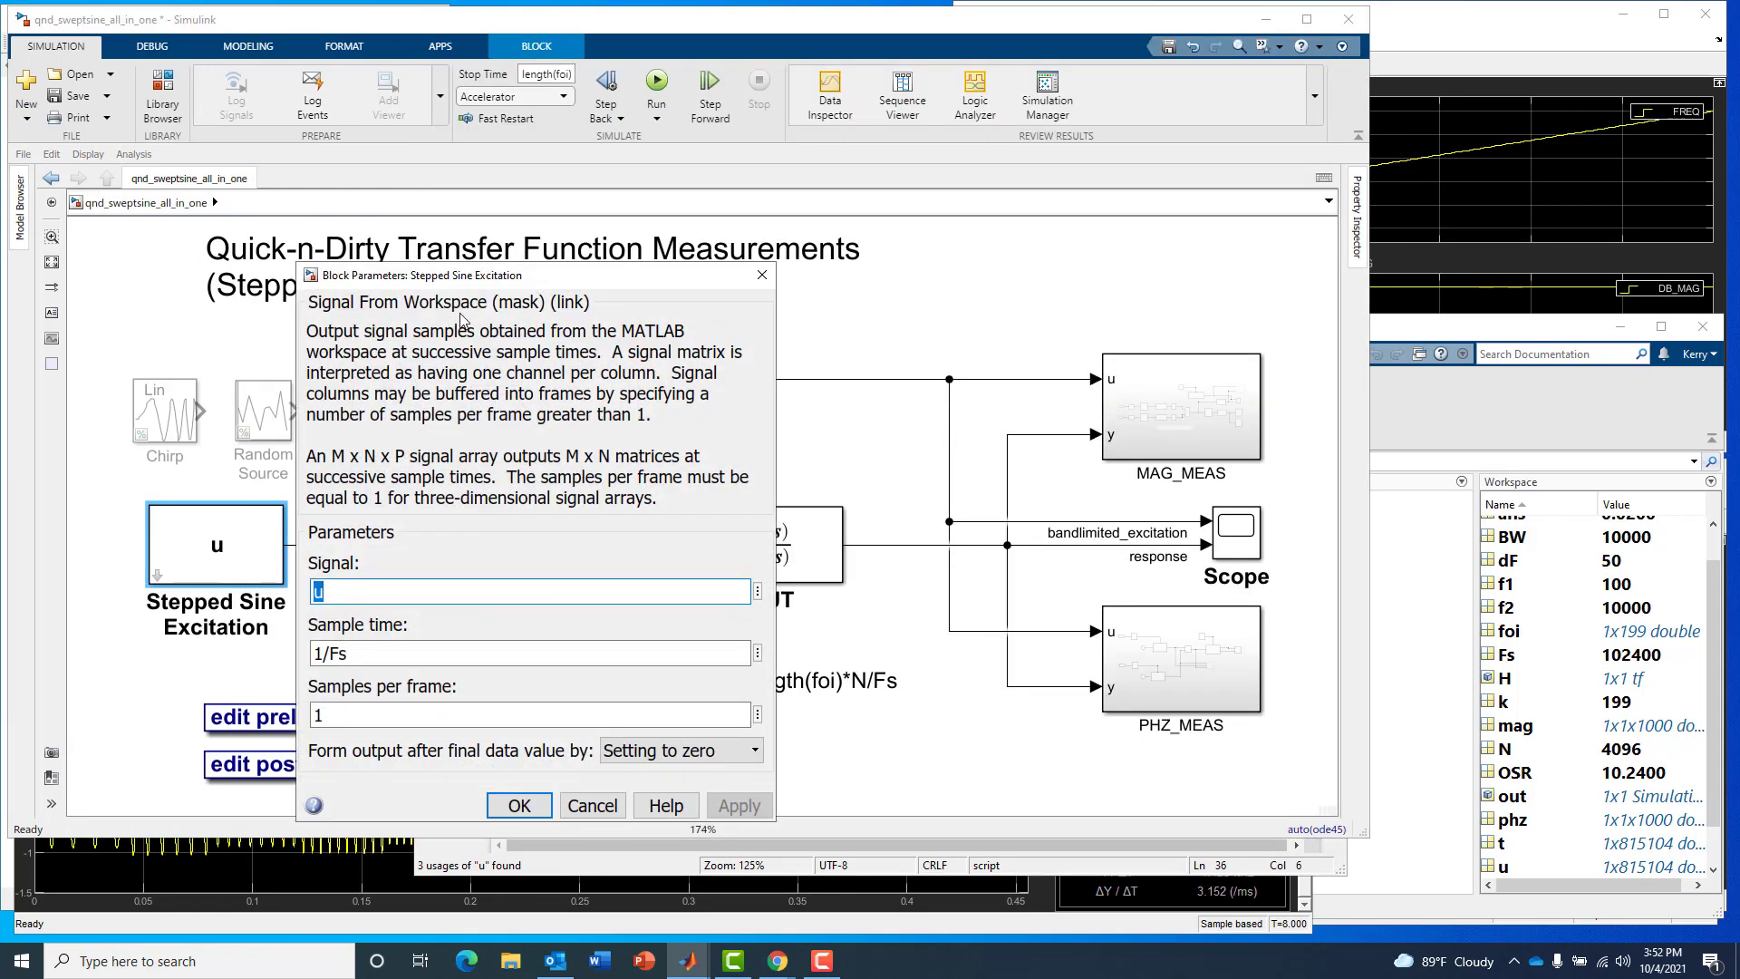
drag(442, 284, 428, 282)
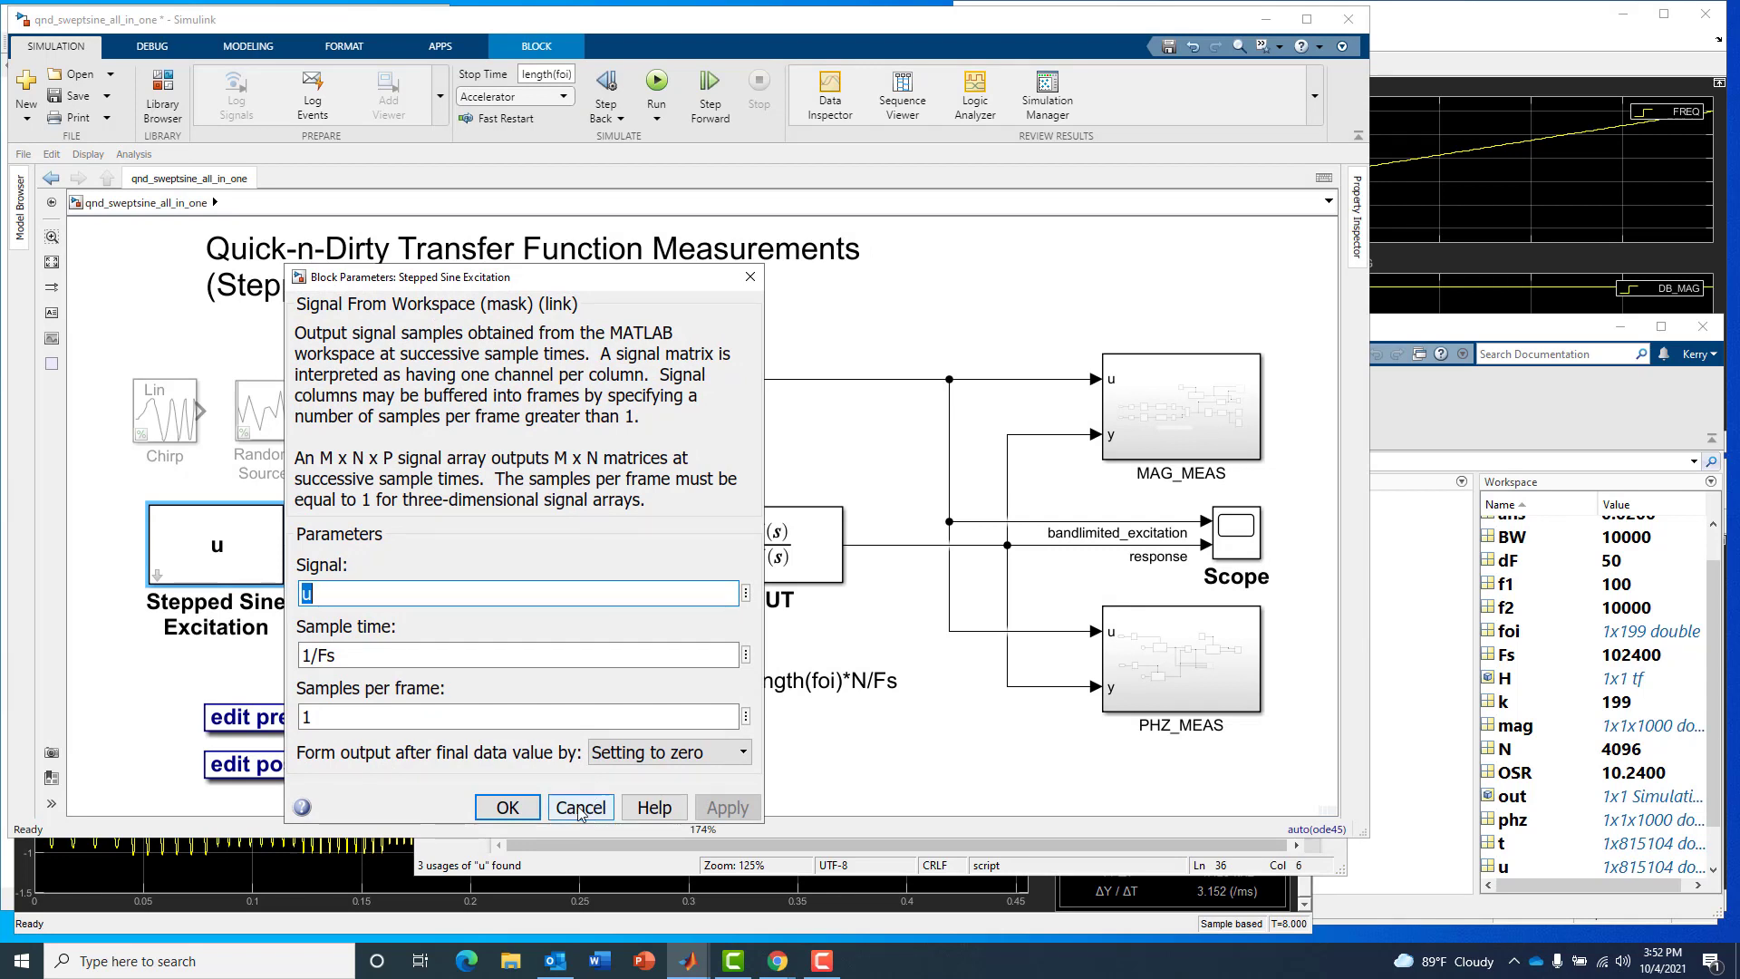
click(341, 656)
click(340, 656)
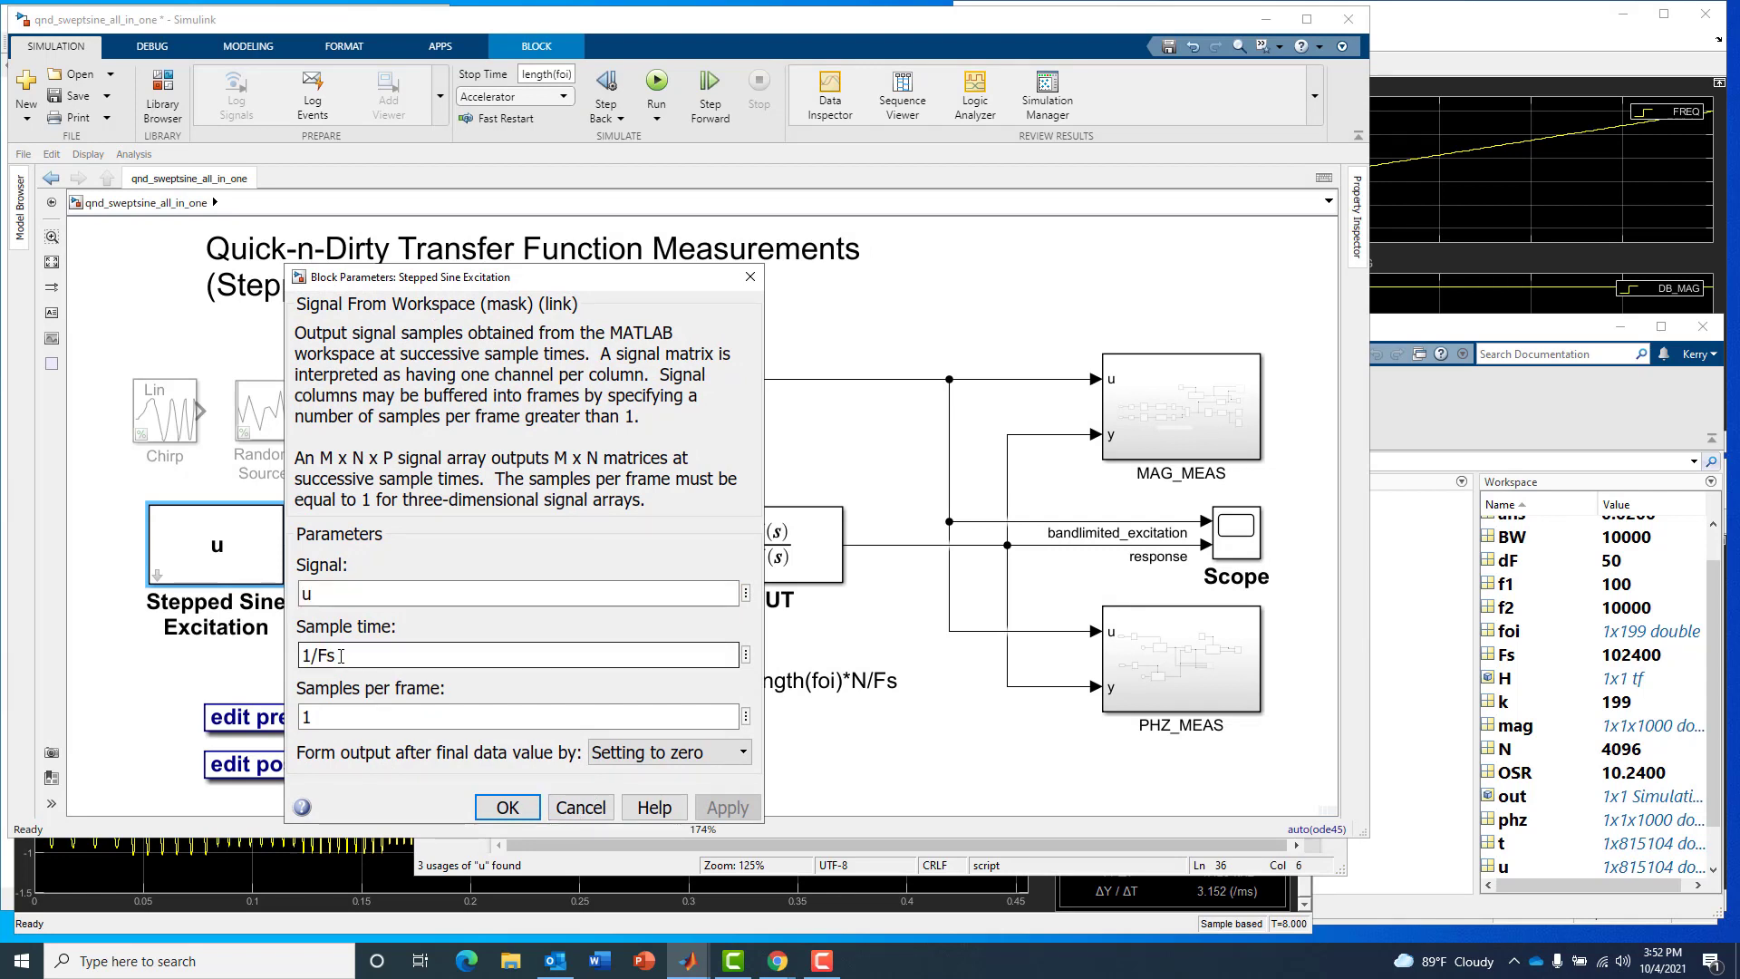
drag(340, 656, 318, 656)
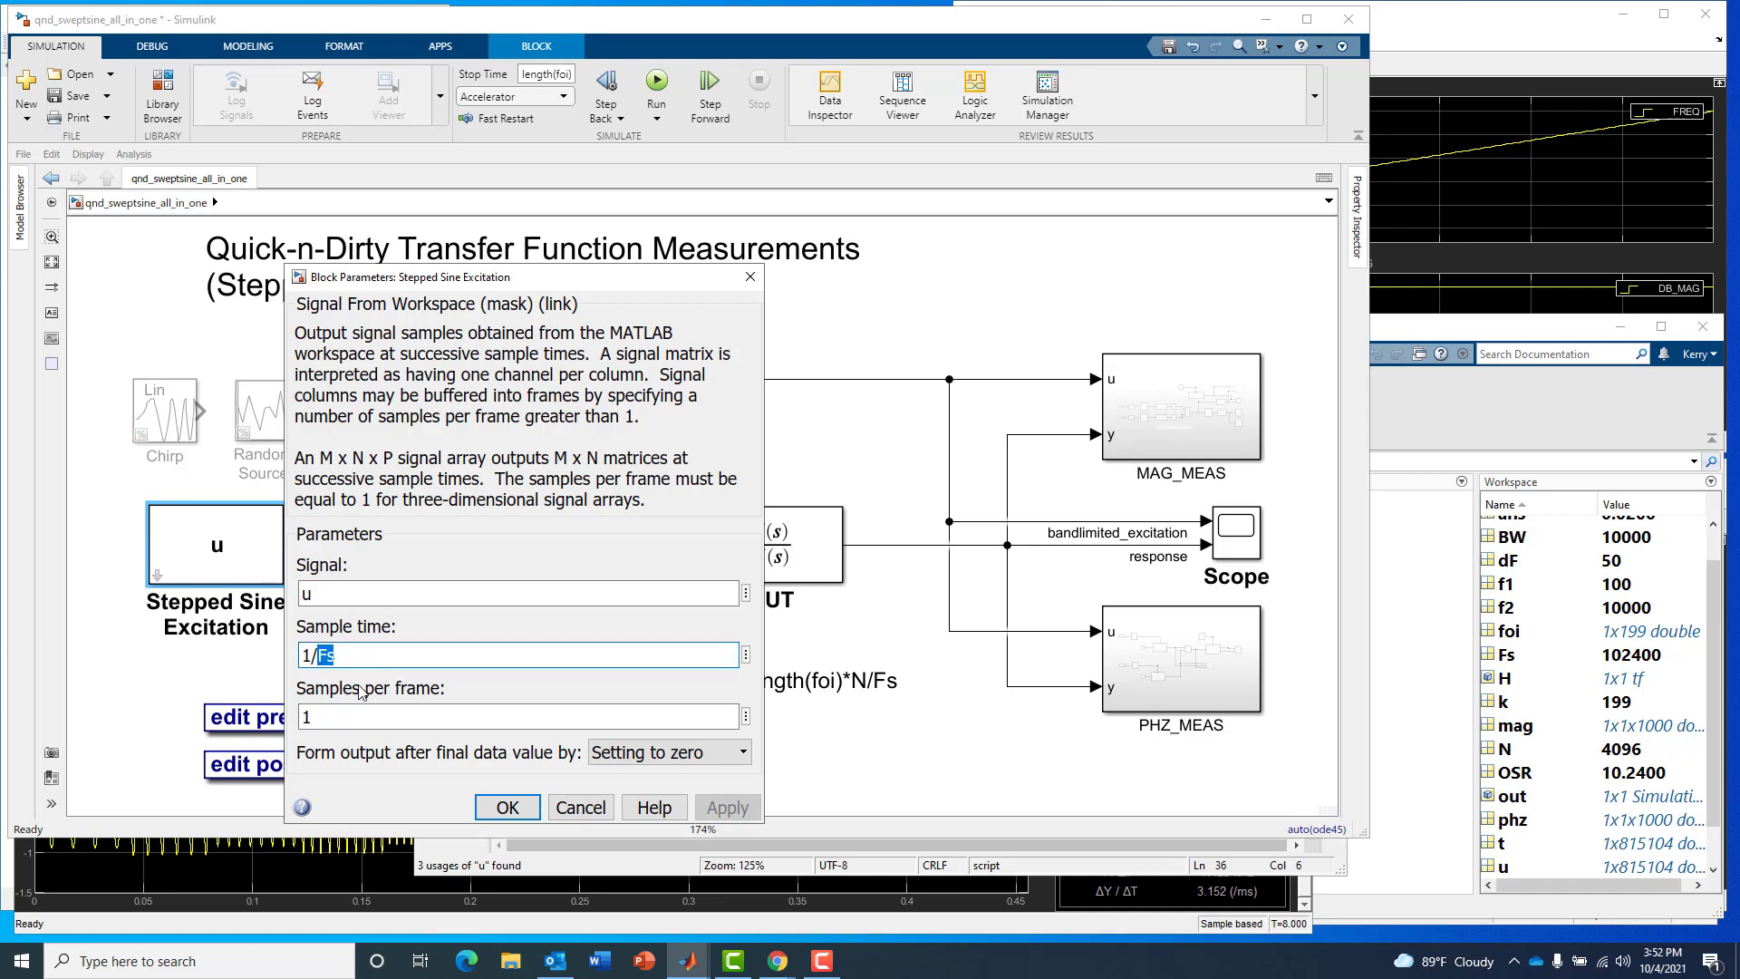
click(512, 814)
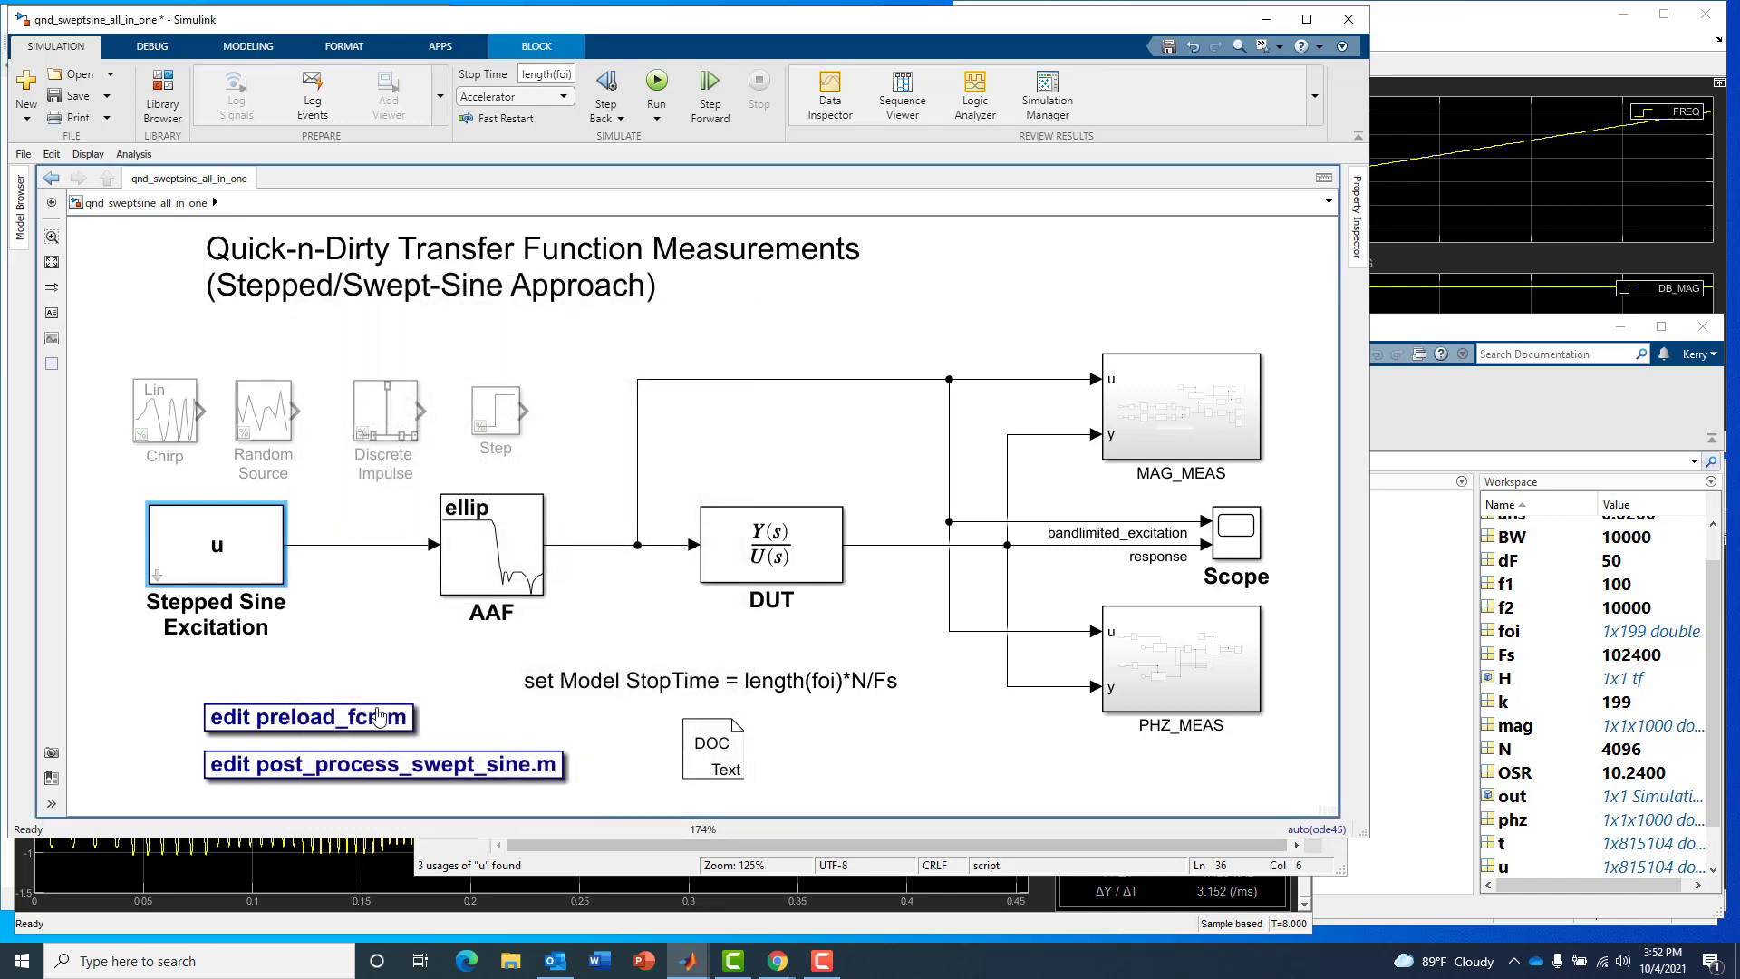
- Reopen preload_fcn.m beside the model and highlight f1, dF and f2 on line 26
click(327, 718)
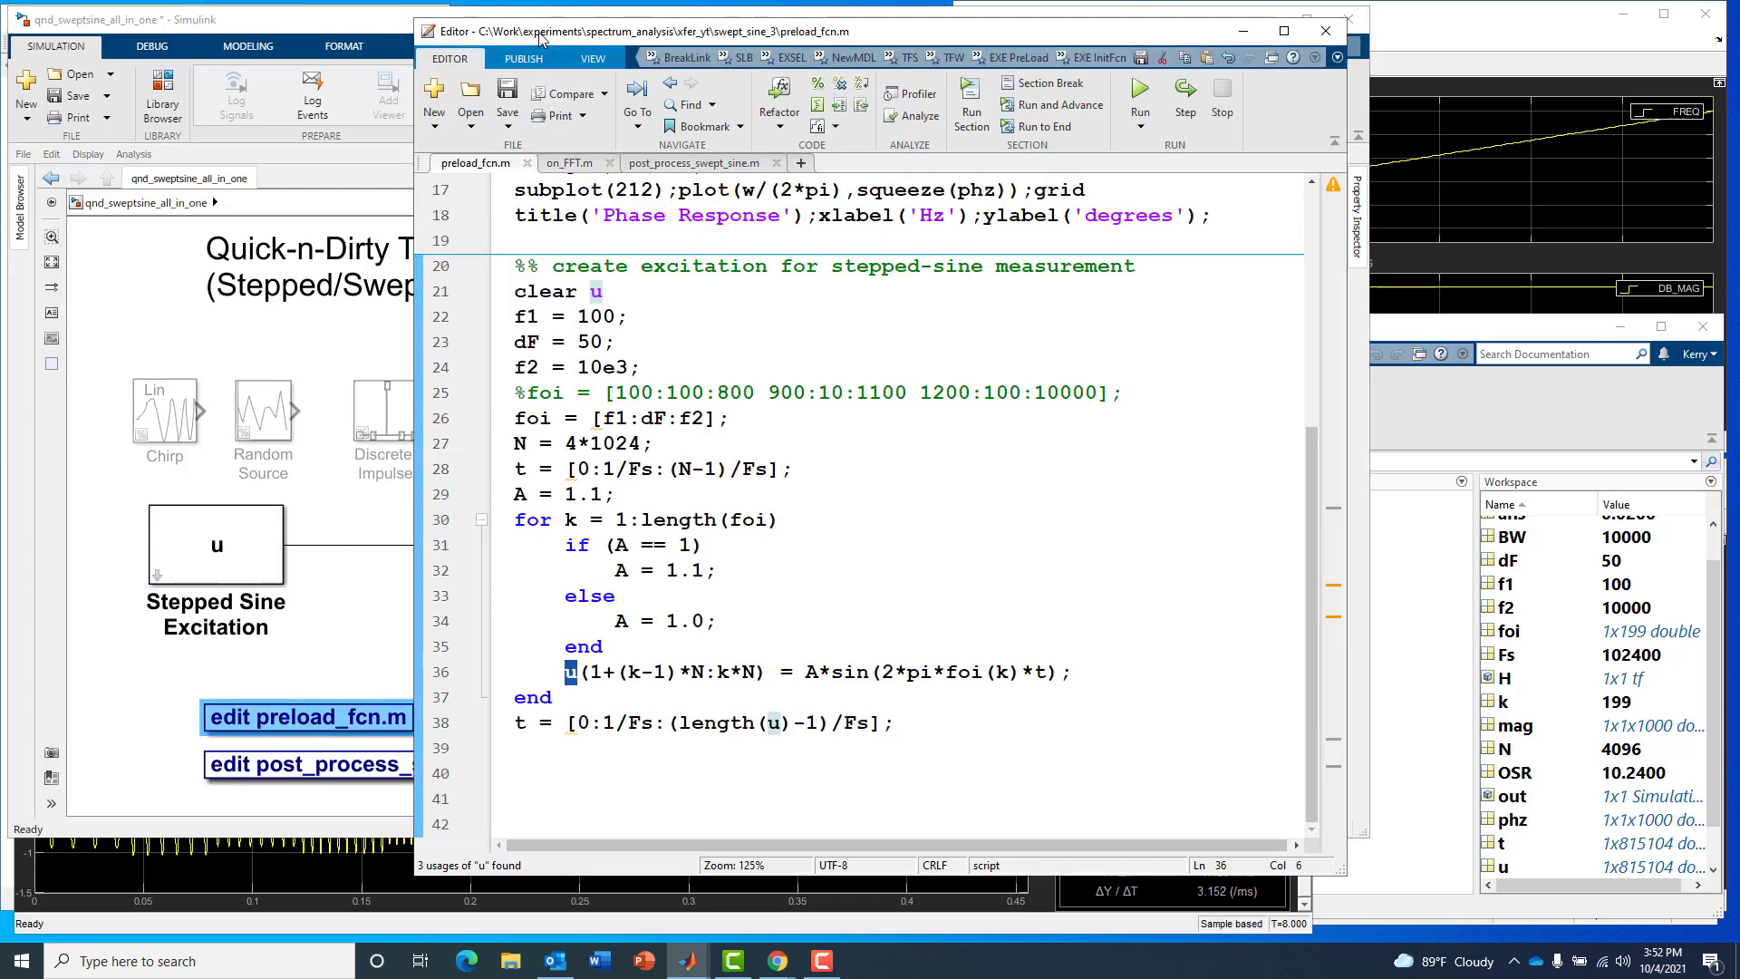
drag(478, 39, 290, 47)
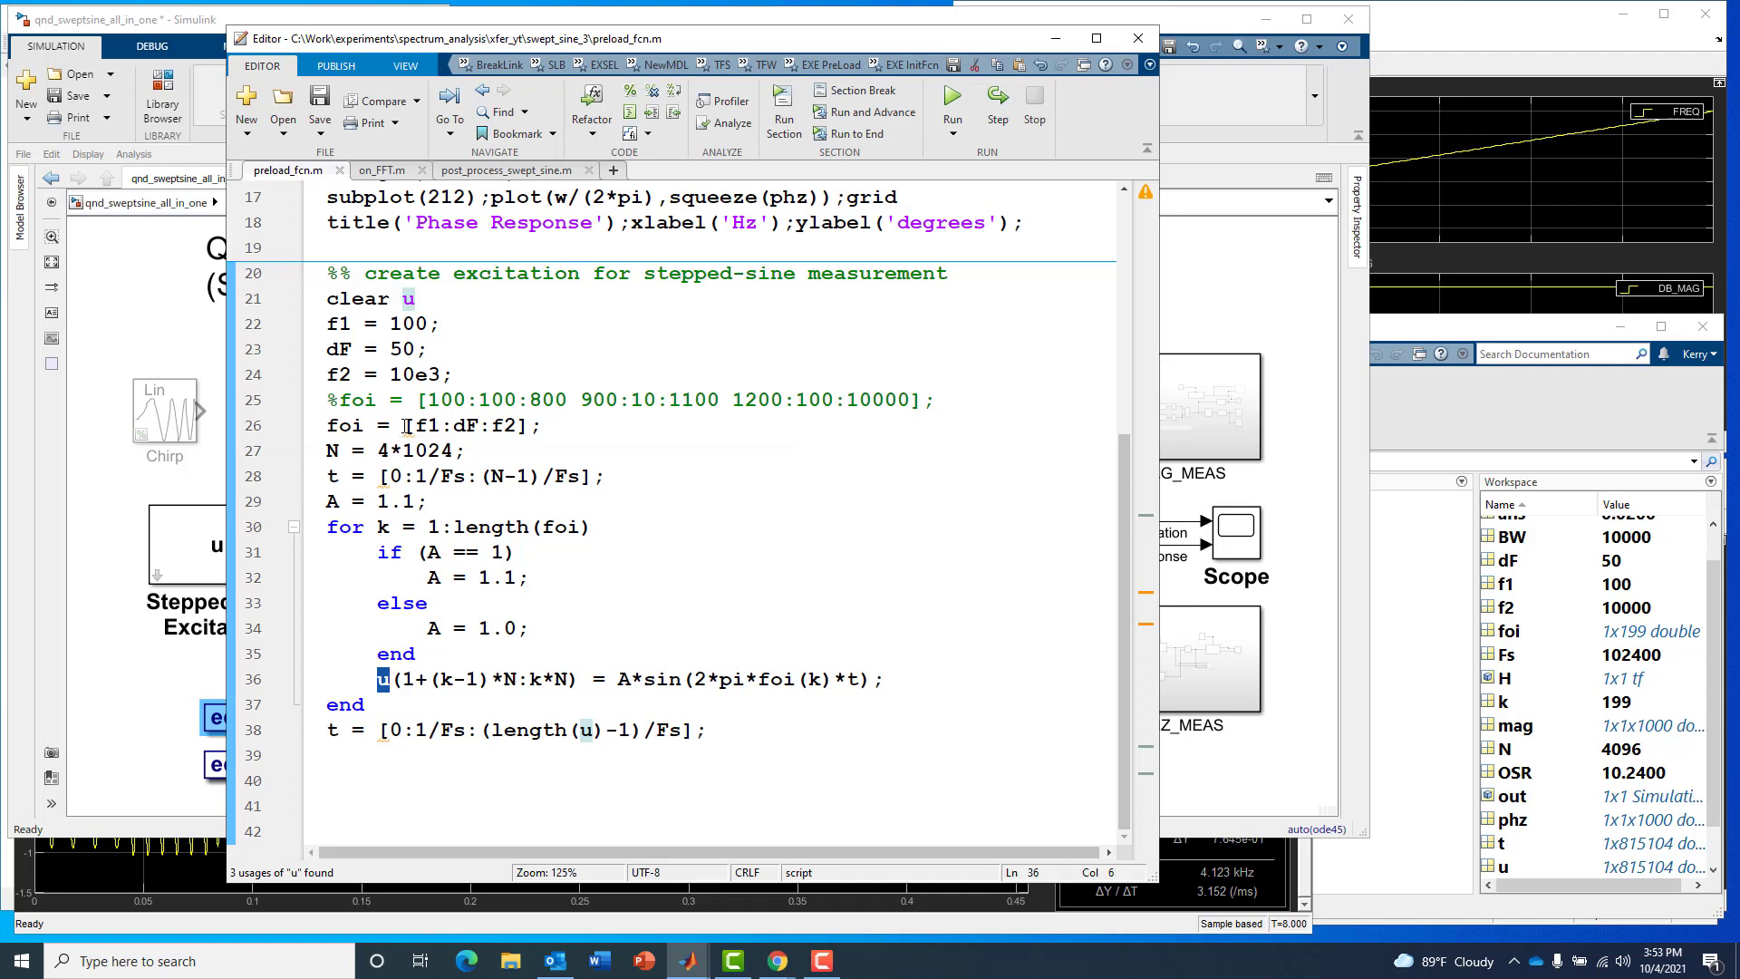
mouse_move(406, 426)
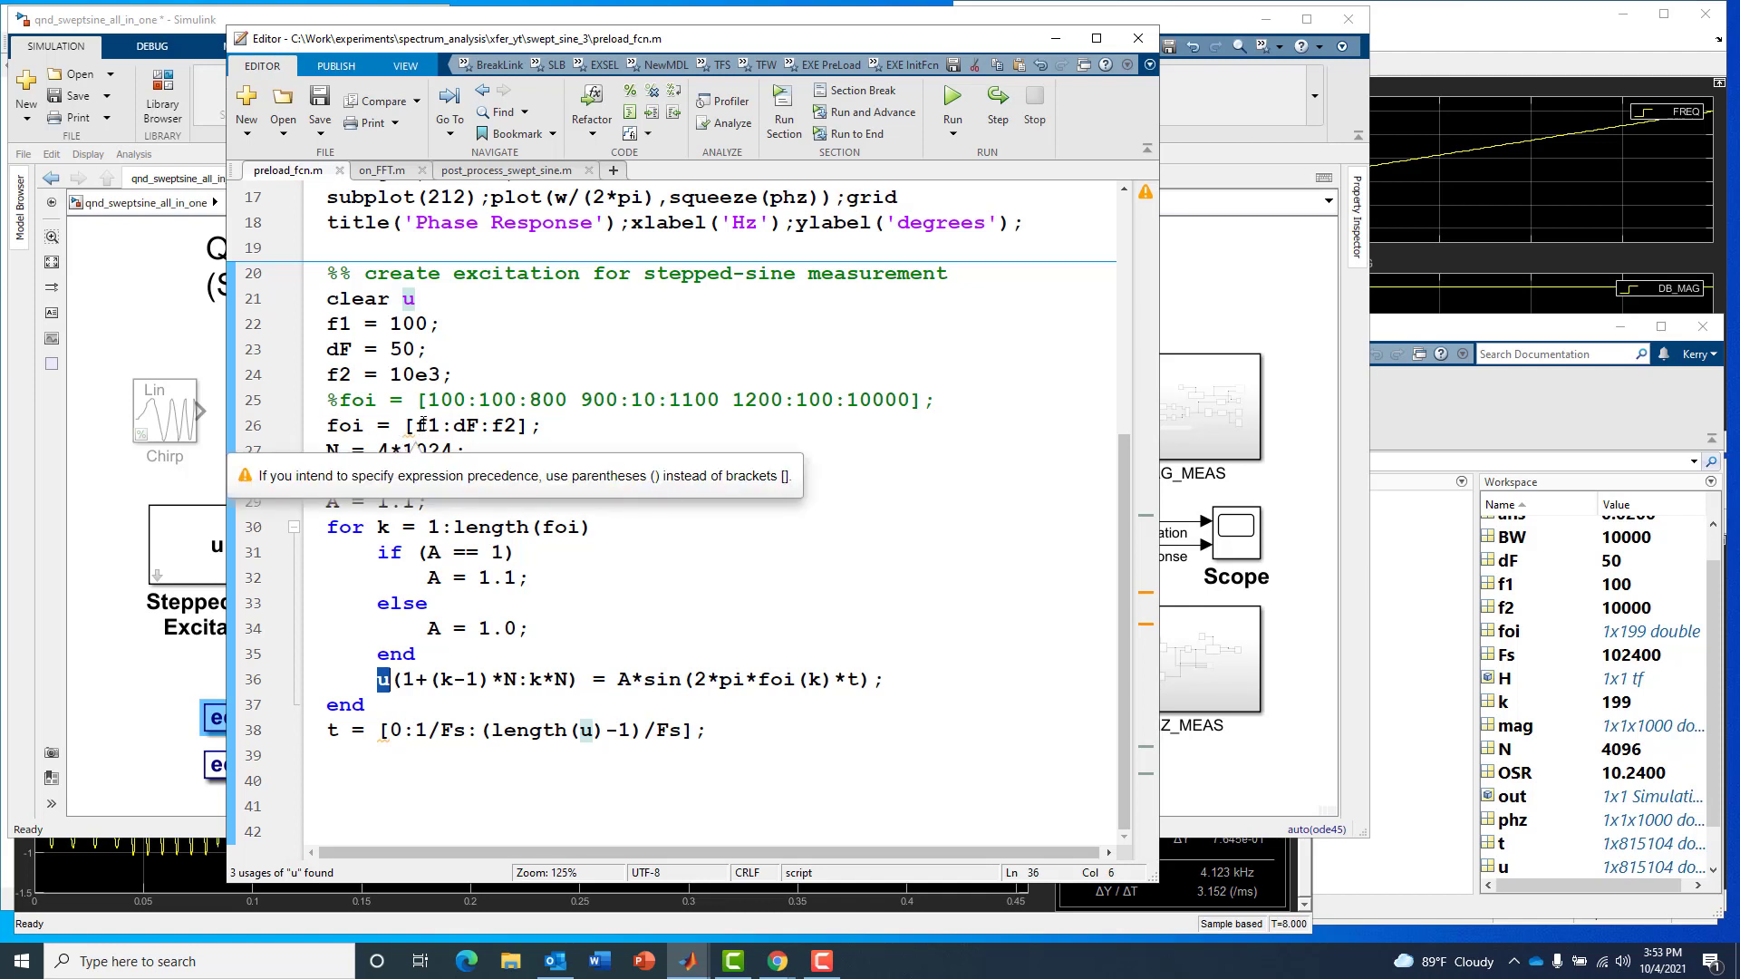
click(426, 426)
mouse_move(416, 416)
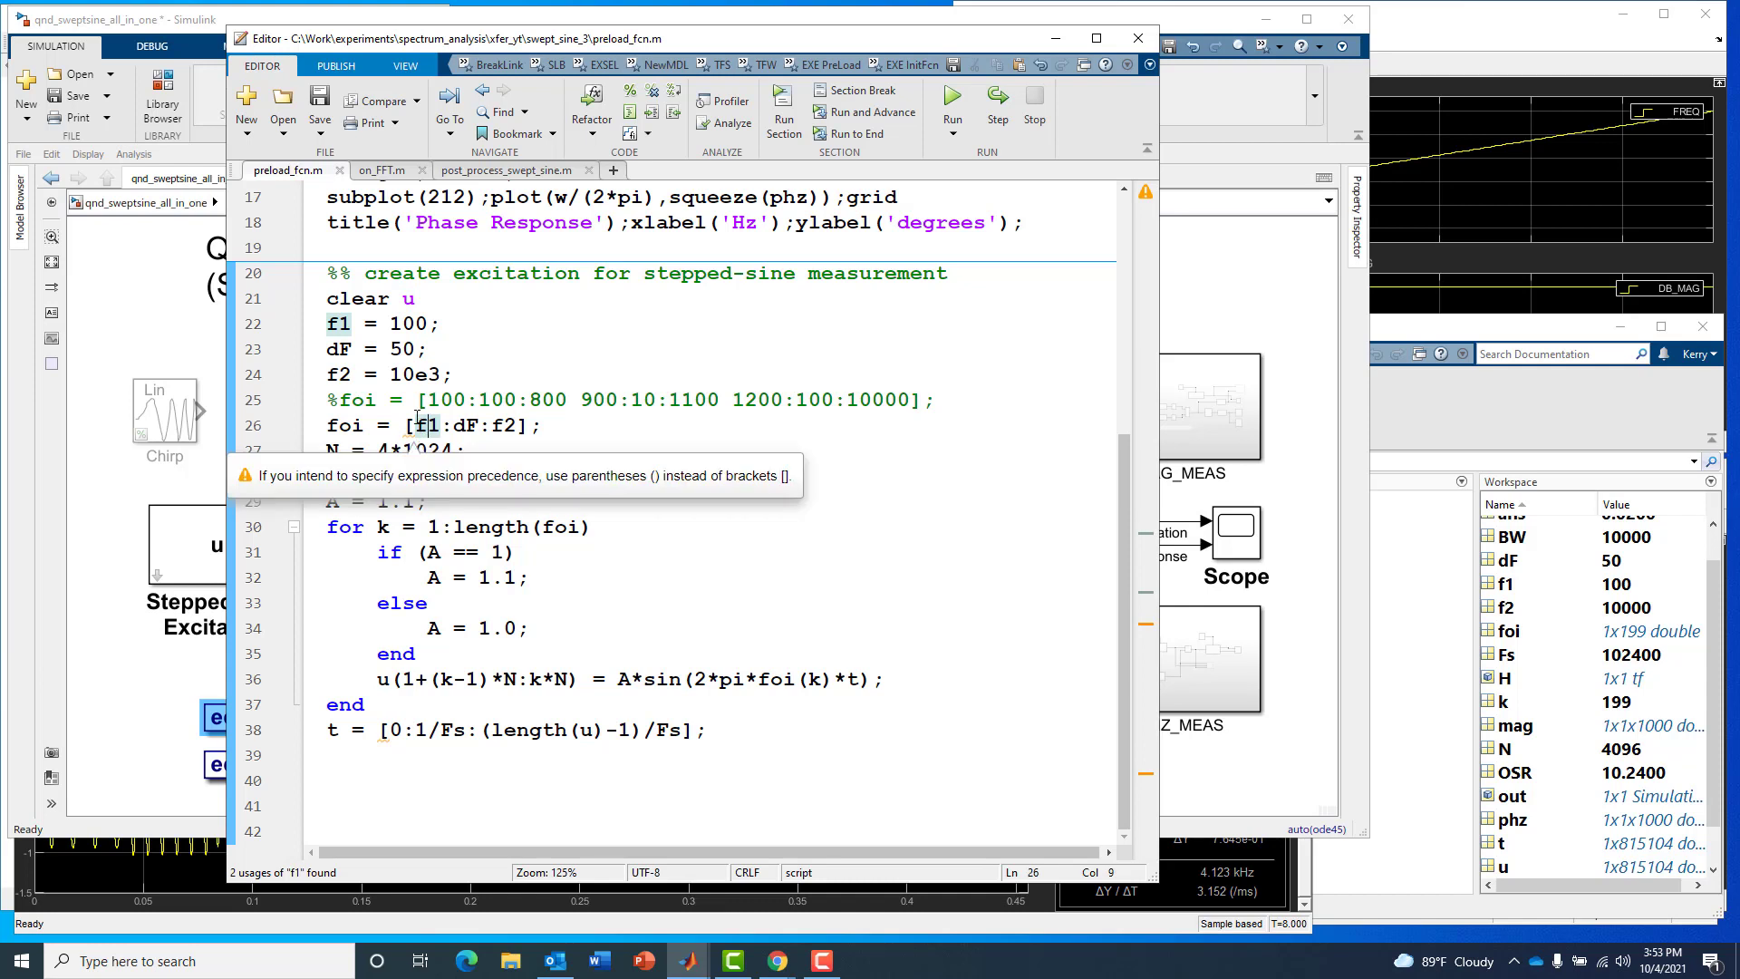
double_click(461, 425)
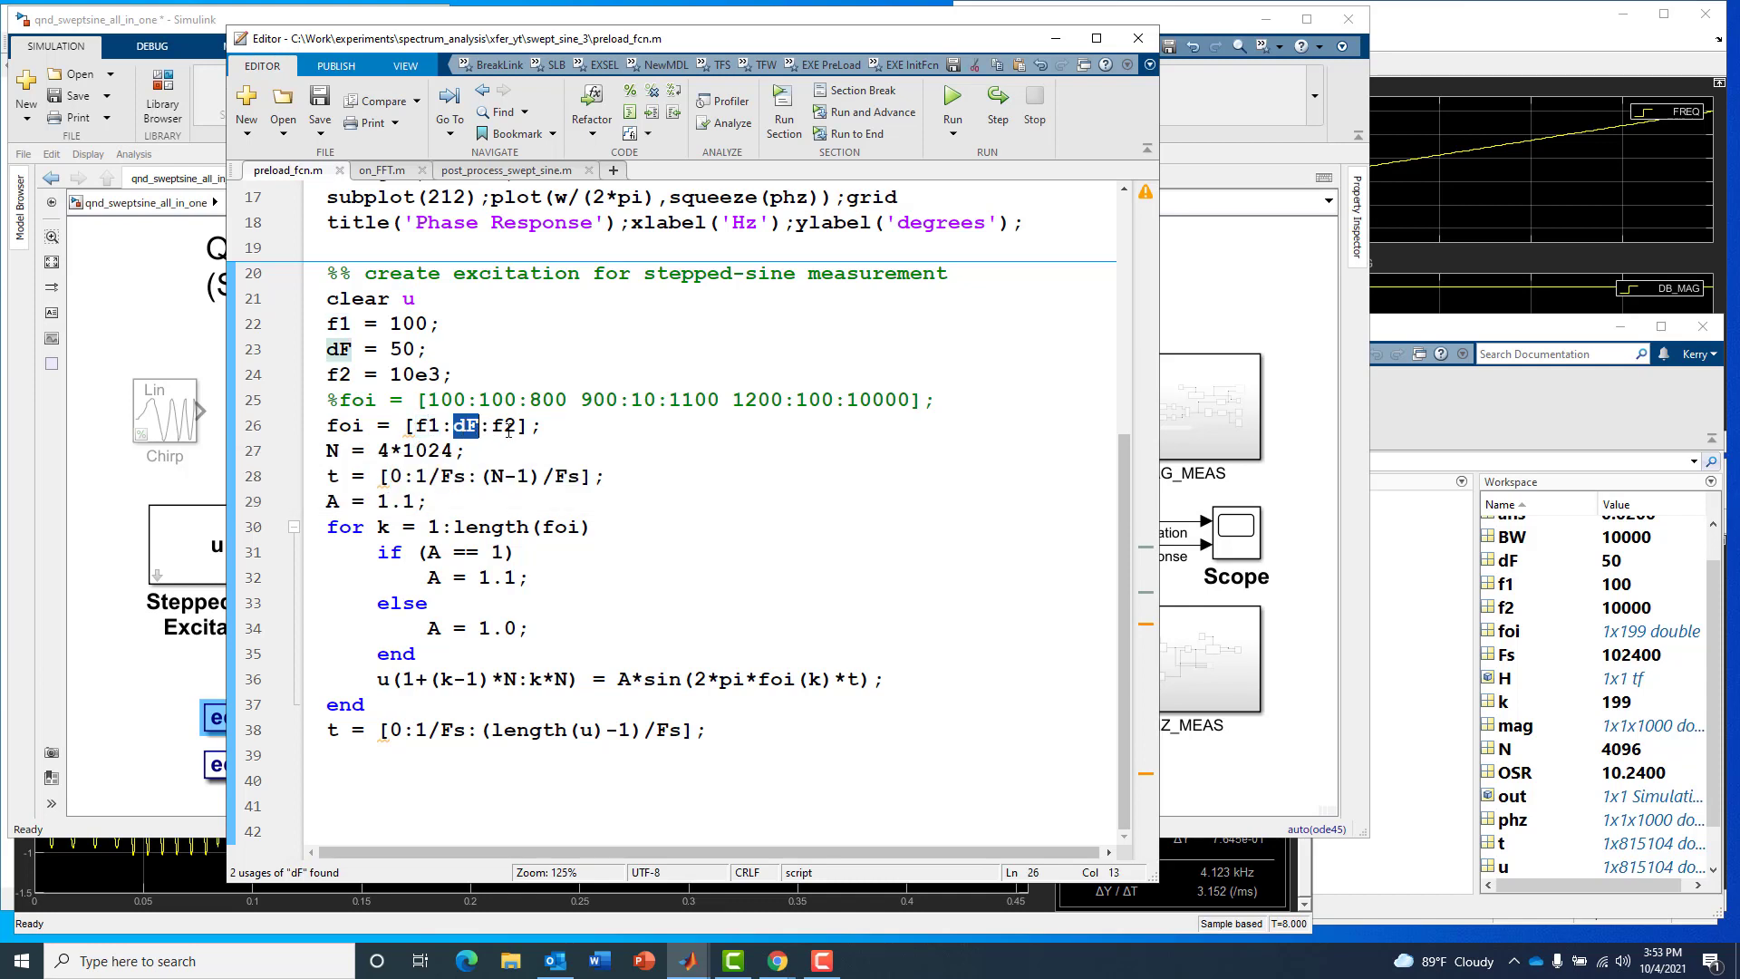
double_click(504, 427)
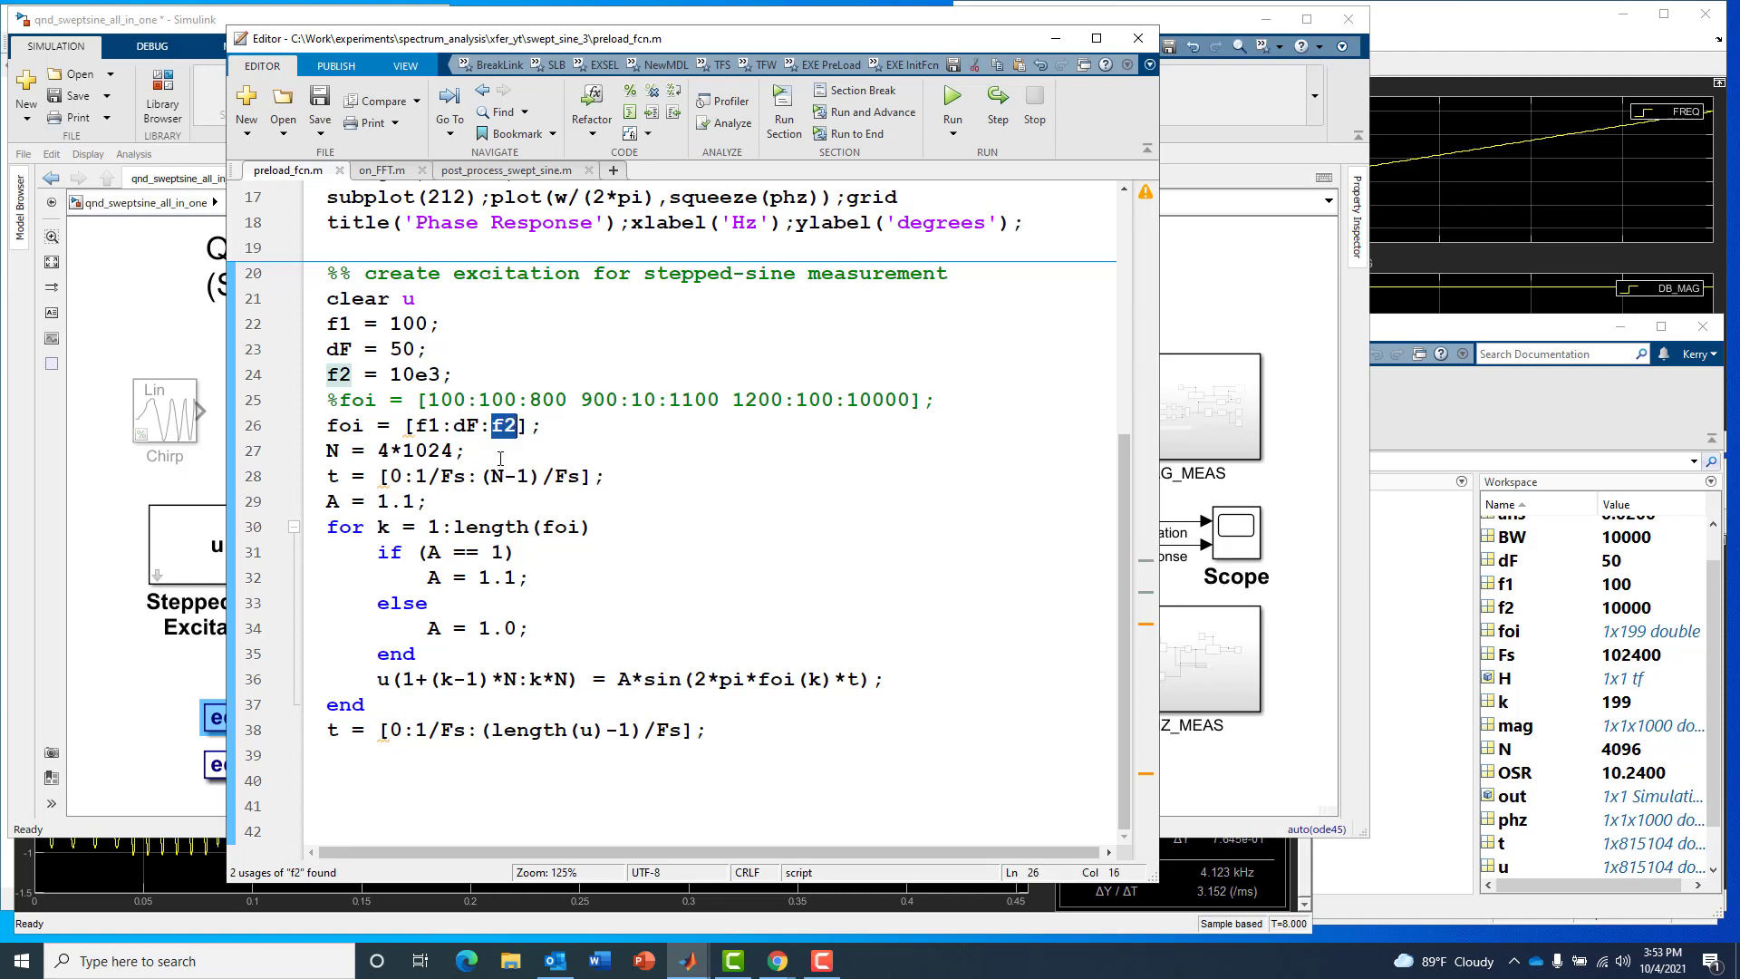
click(496, 463)
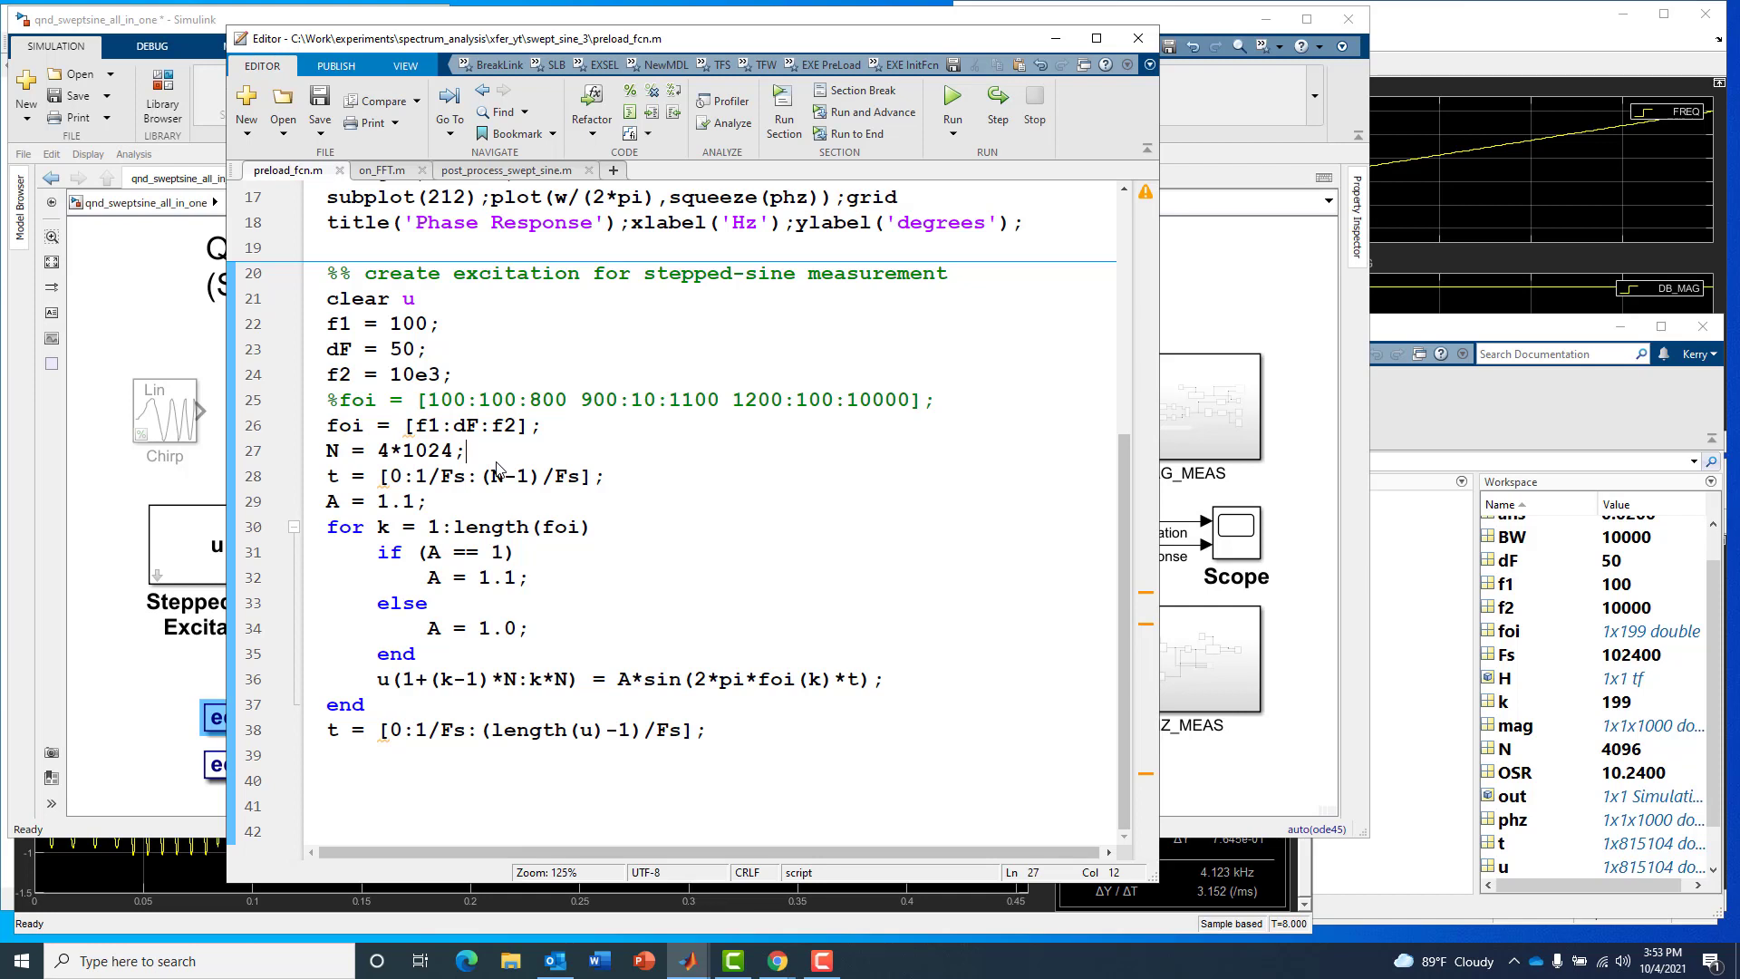
- Highlight N and its 4*1024 value on line 27, then bring the MATLAB desktop forward
double_click(332, 450)
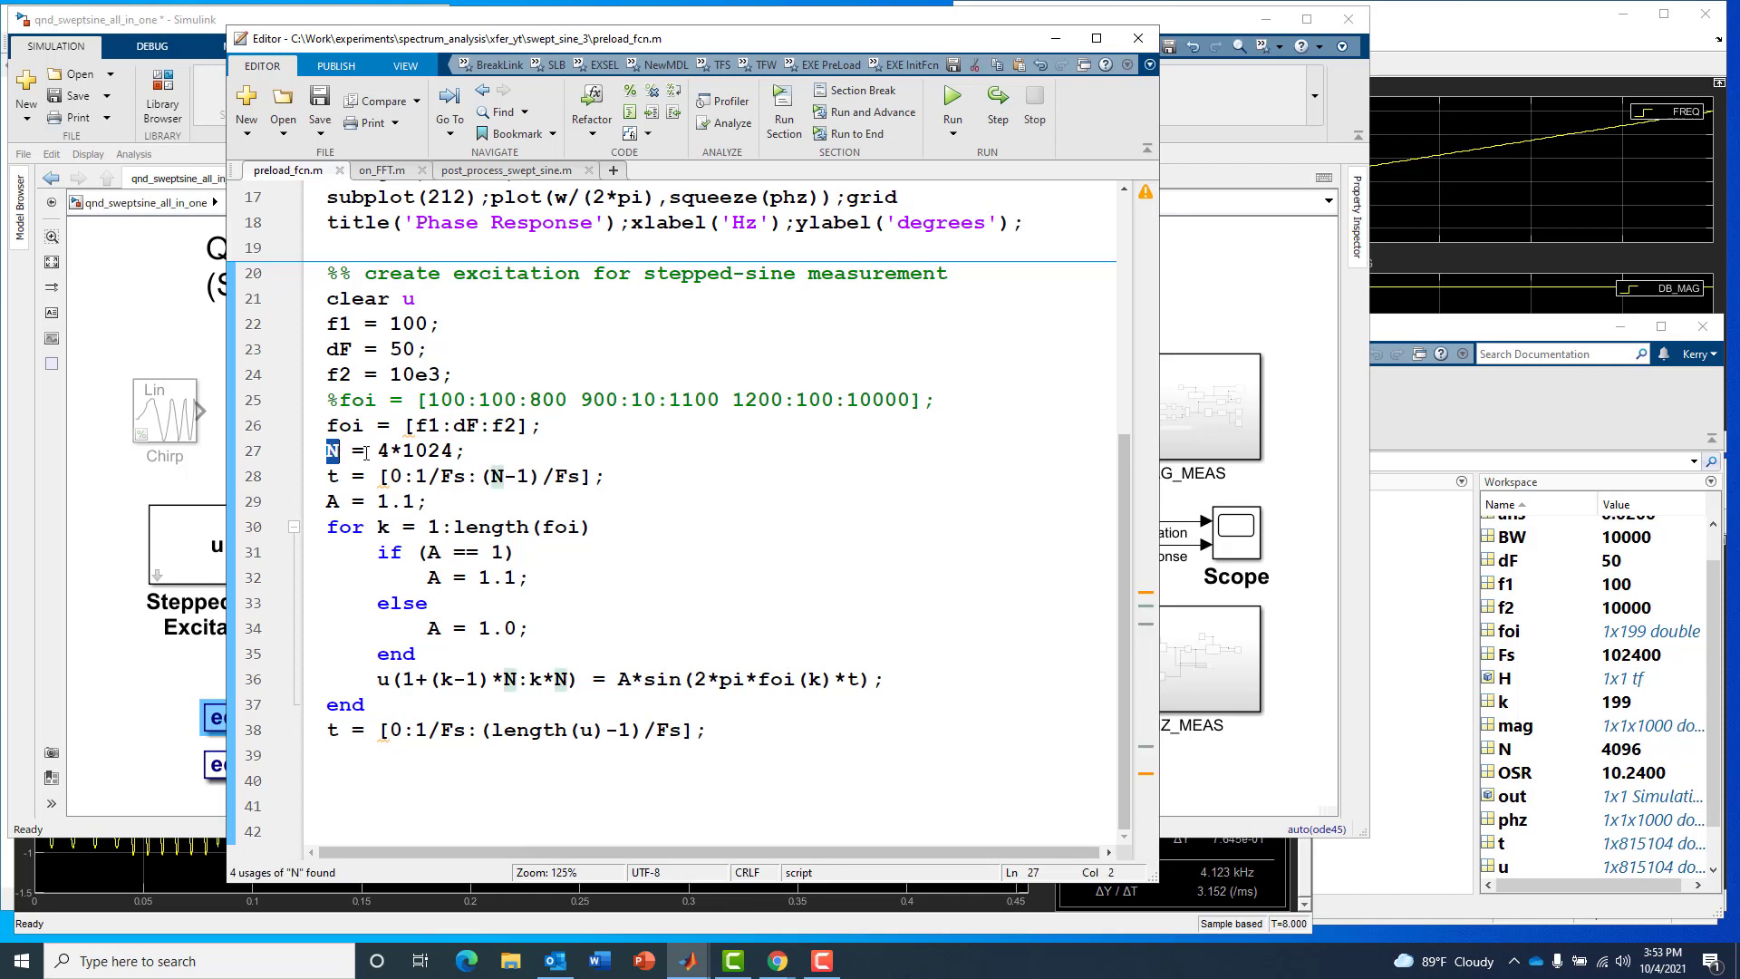
drag(378, 451, 451, 442)
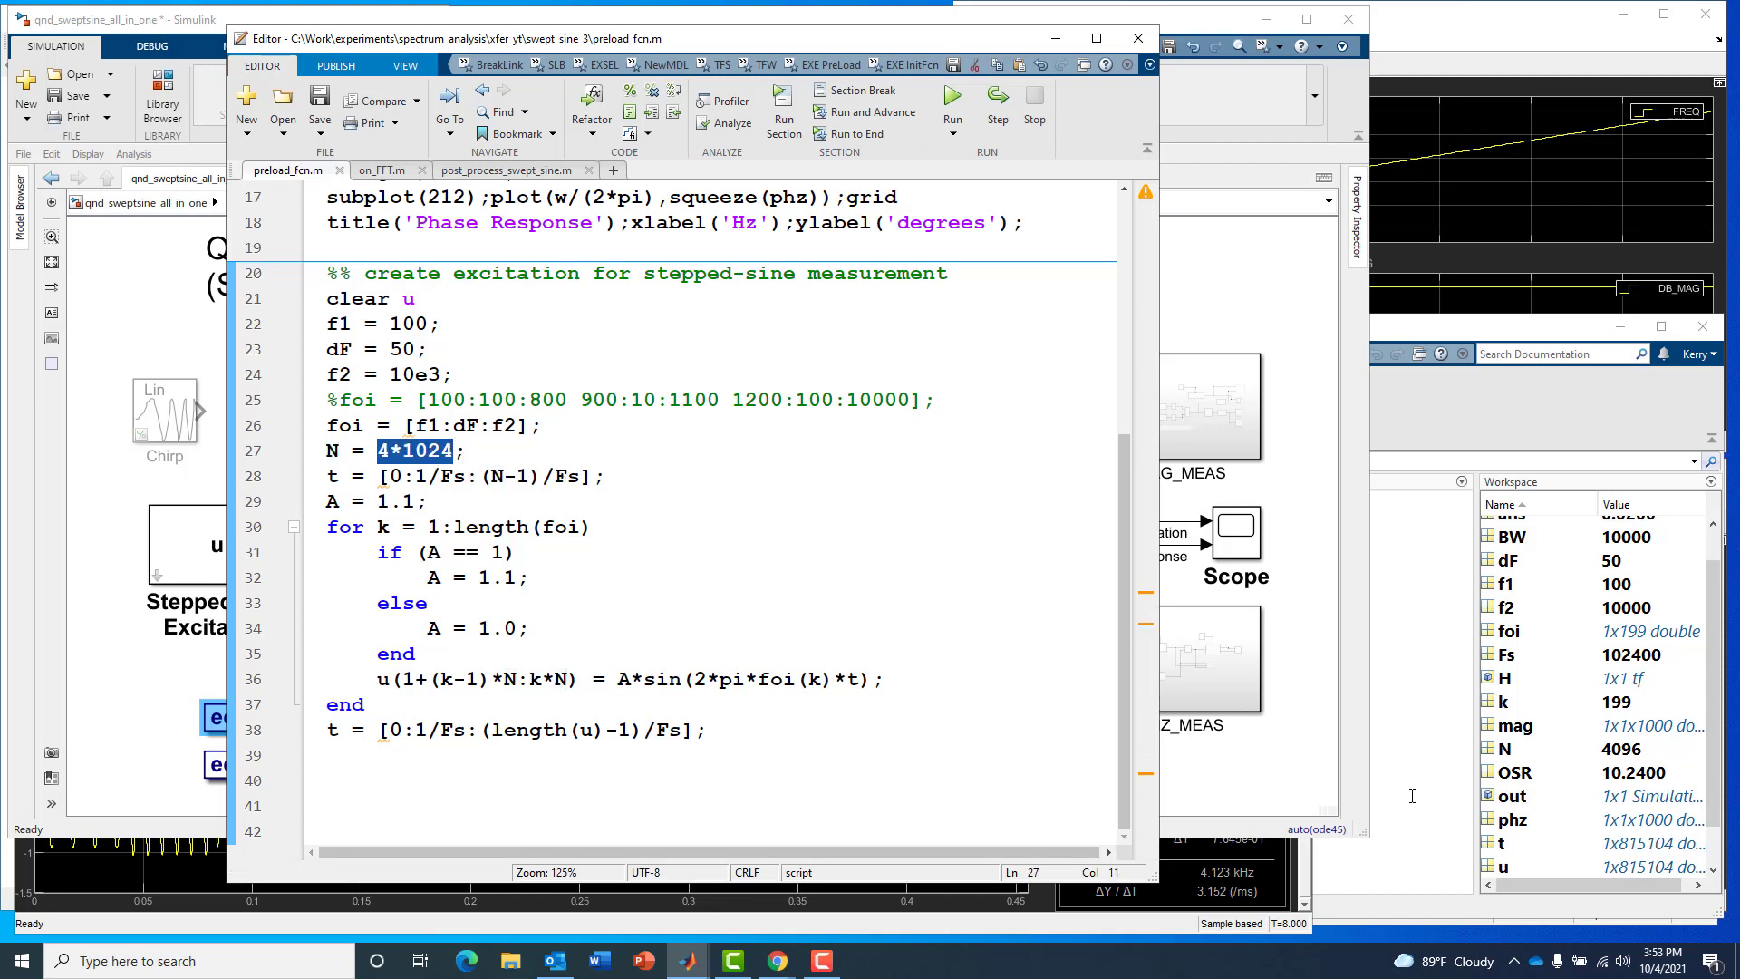
click(1504, 752)
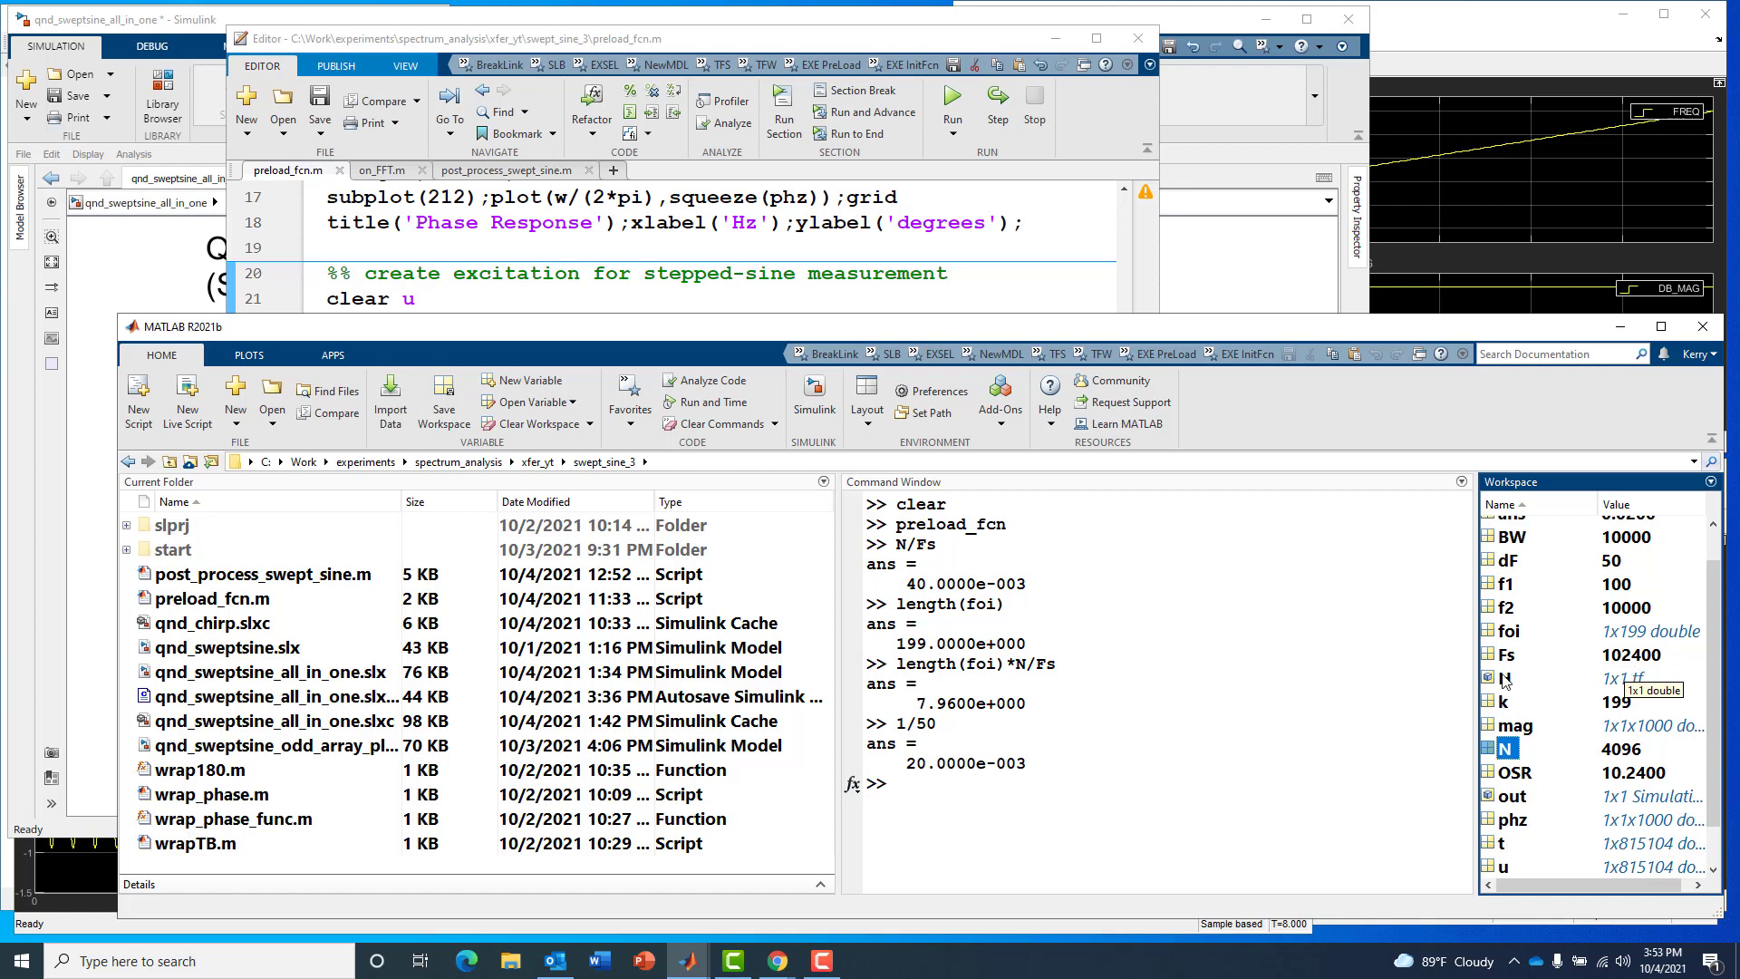
- Evaluate N/Fs in the Command Window and highlight the 40.0000e-003 result
click(948, 804)
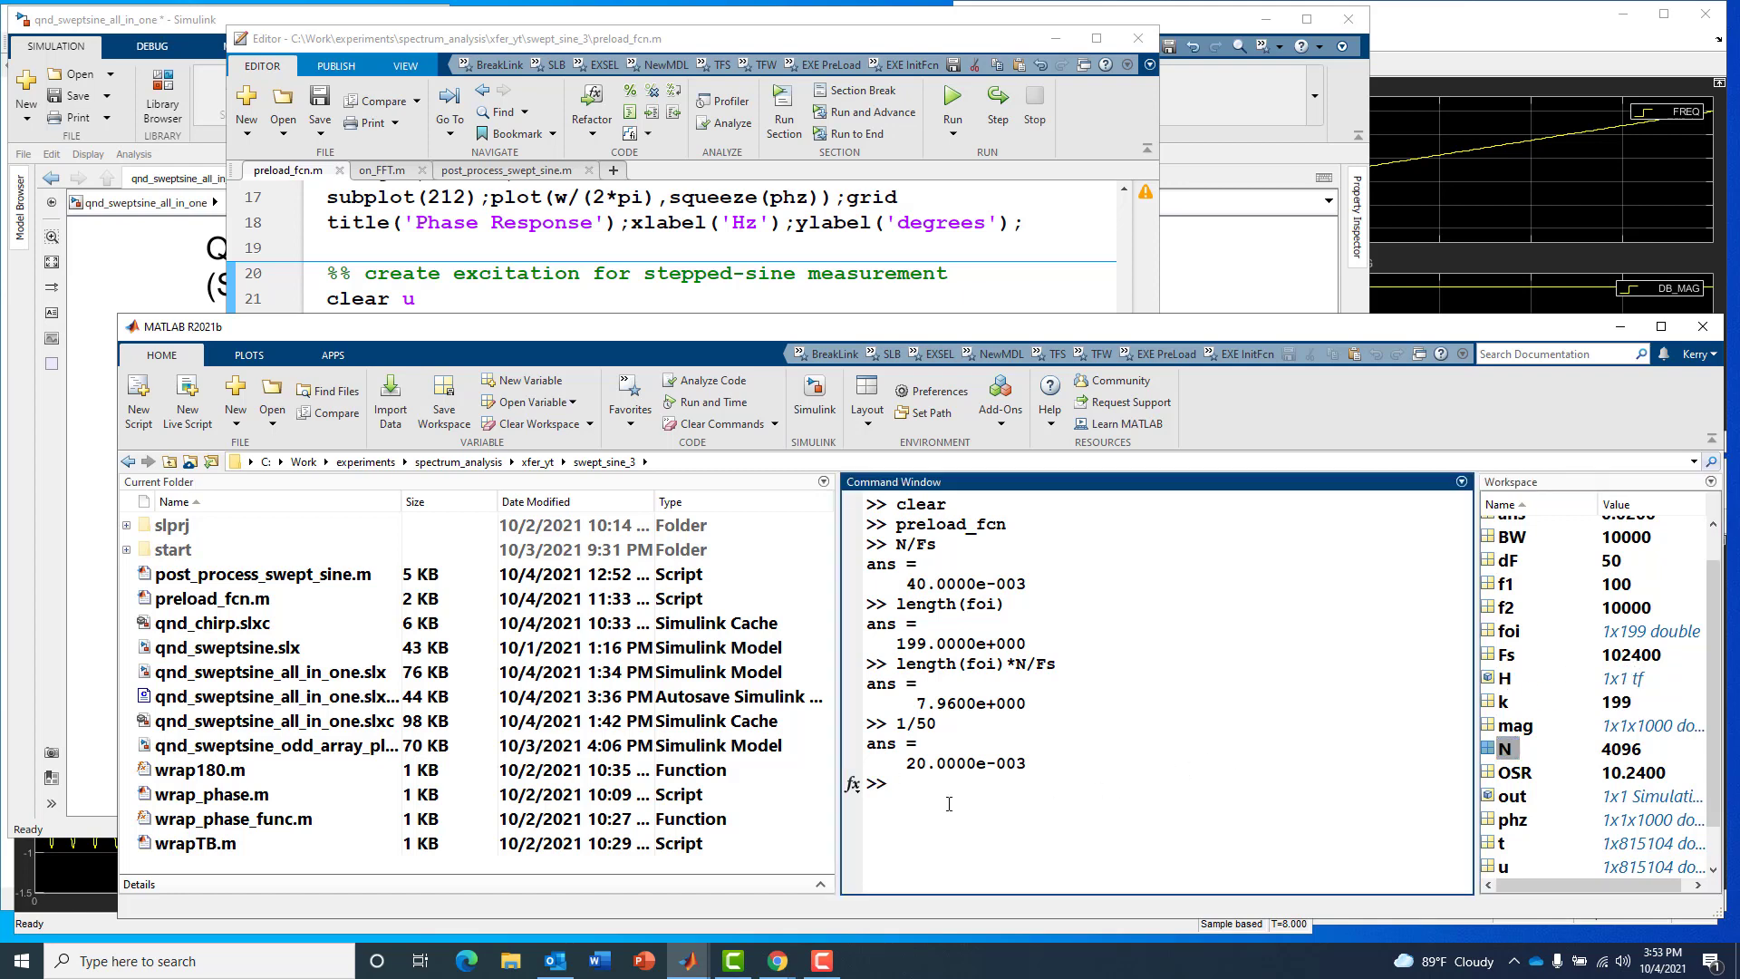
text(N/Fs)
key(Return)
drag(896, 823, 1043, 826)
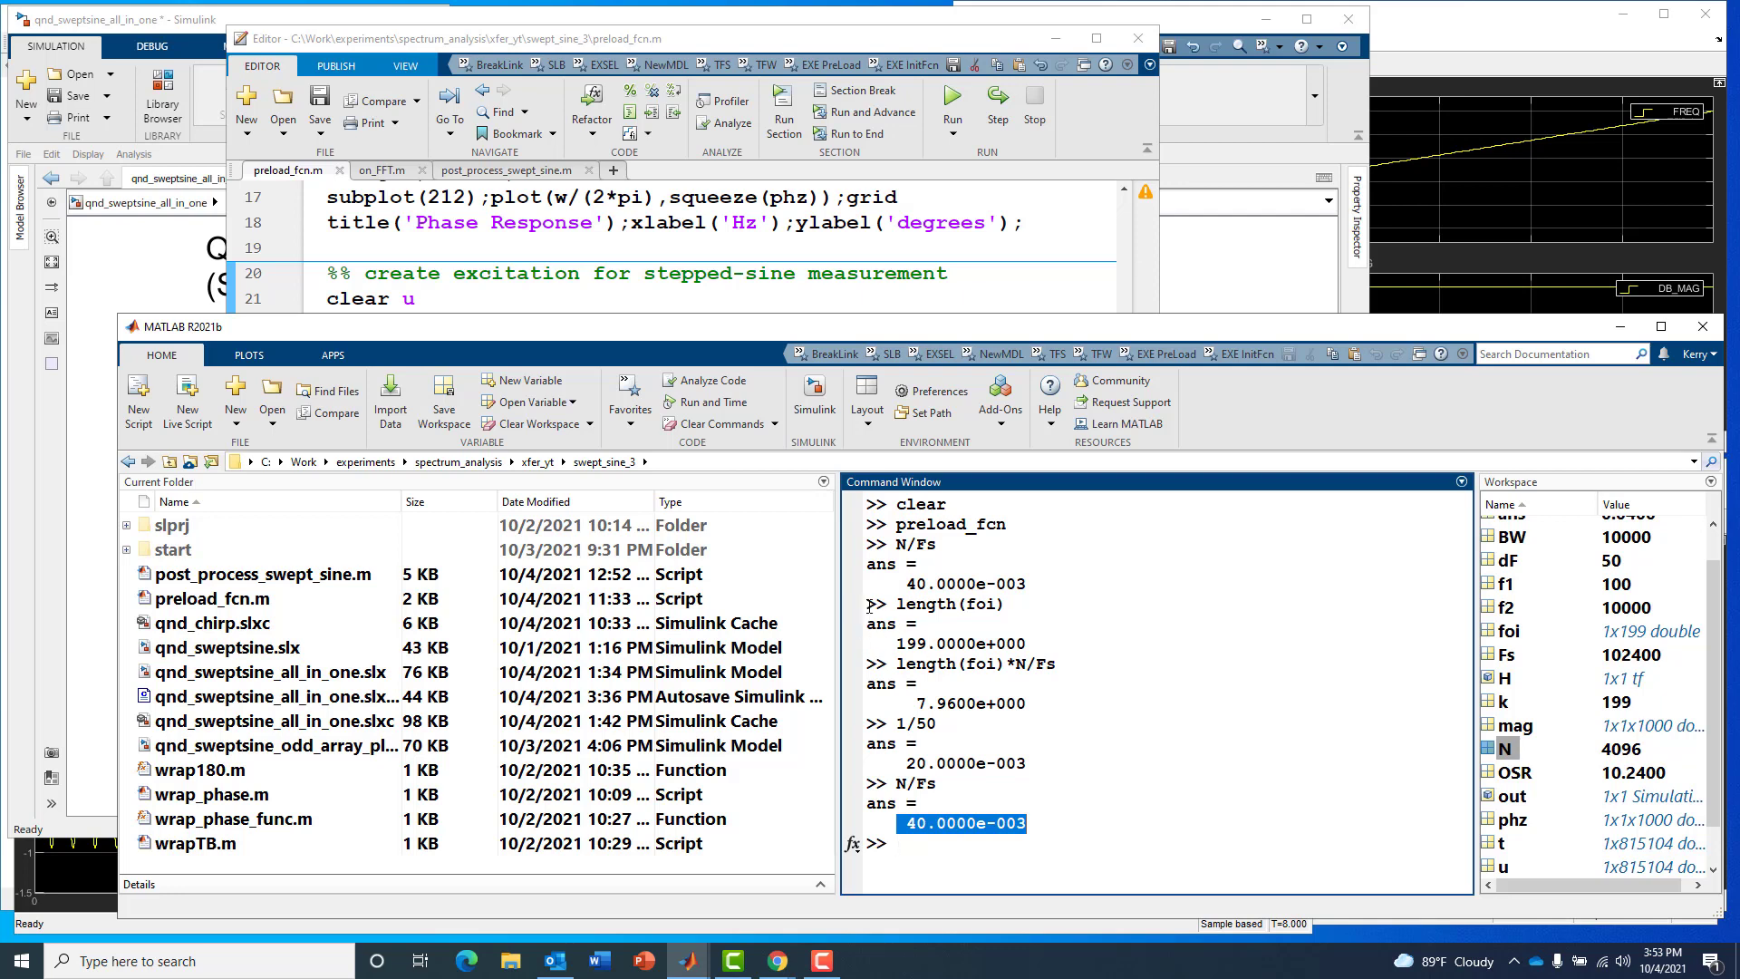
- Highlight the length(foi) = 199 and length(foi)*N/Fs = 7.96 results, then return to the editor
drag(863, 604, 1004, 604)
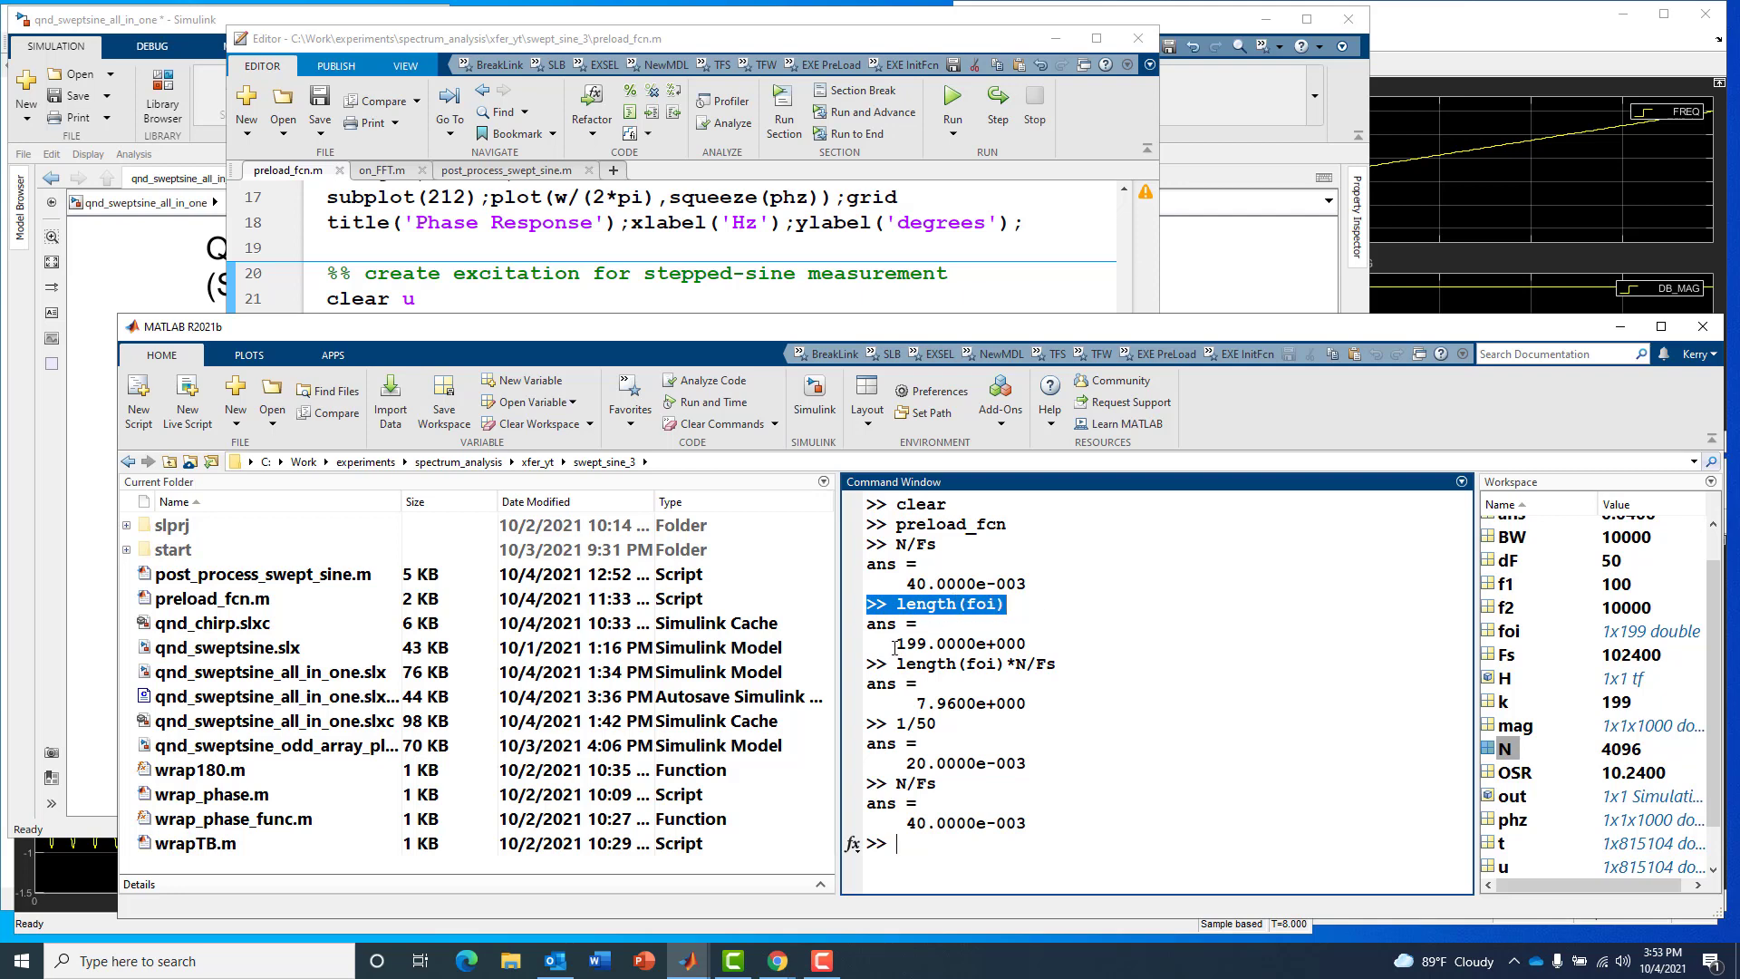
drag(896, 643, 1032, 644)
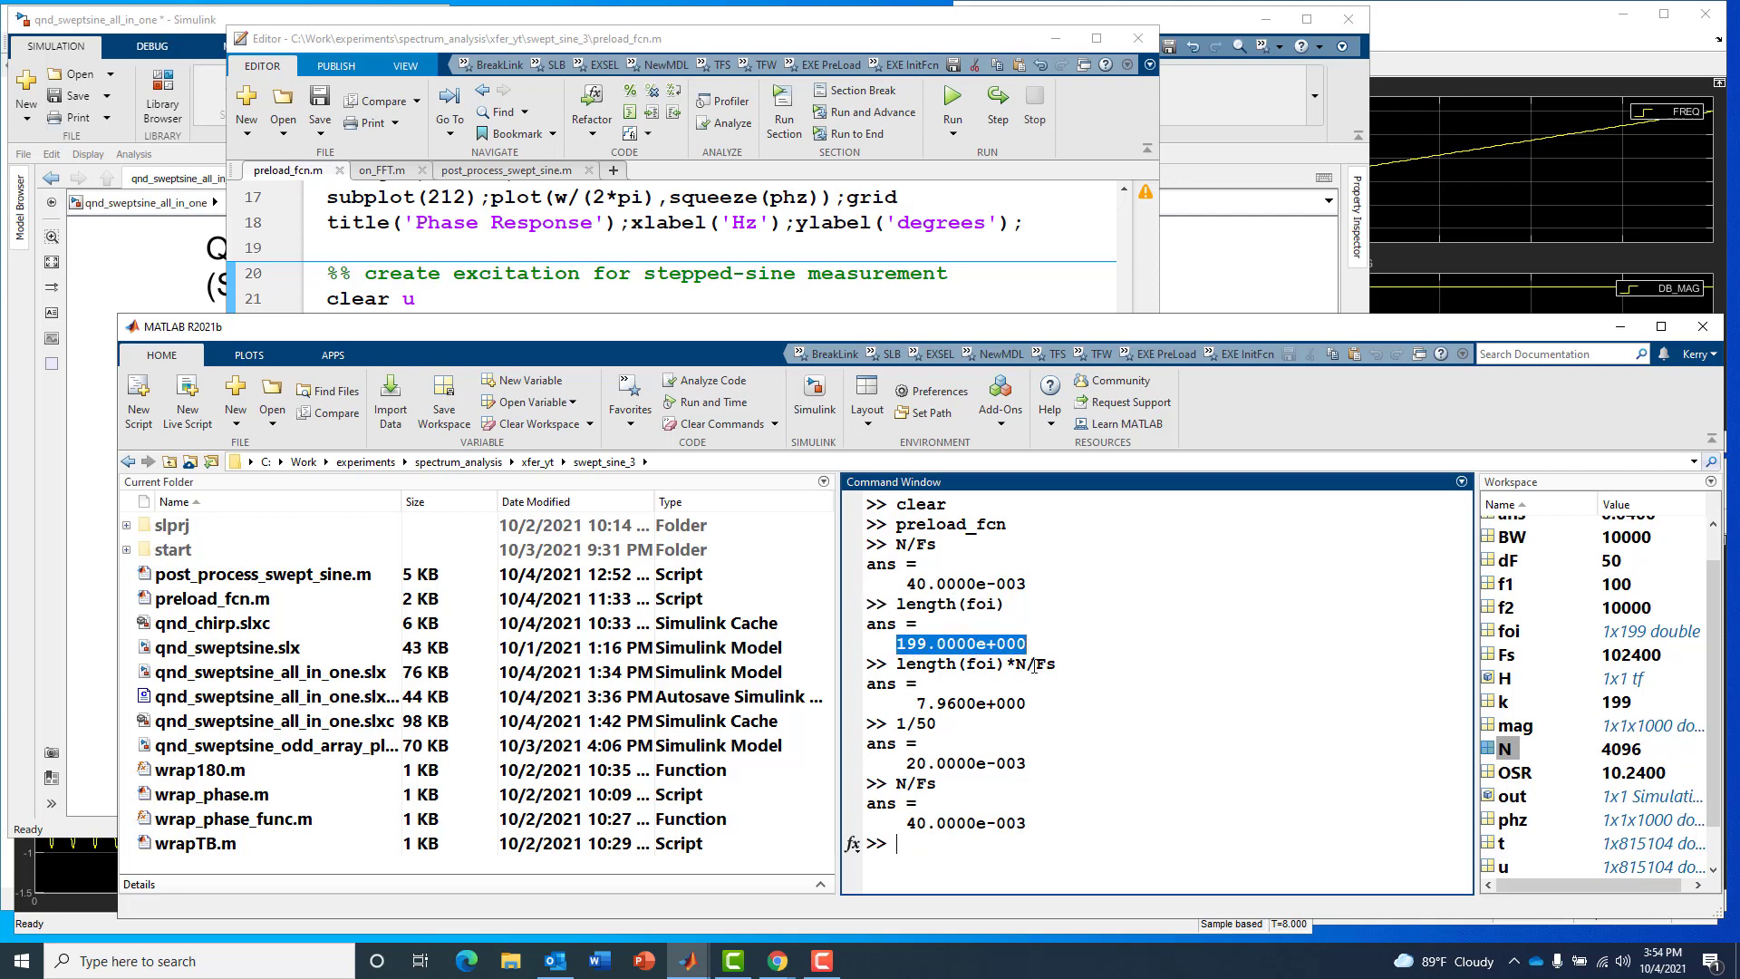
drag(1014, 663, 1035, 664)
drag(915, 703, 1031, 704)
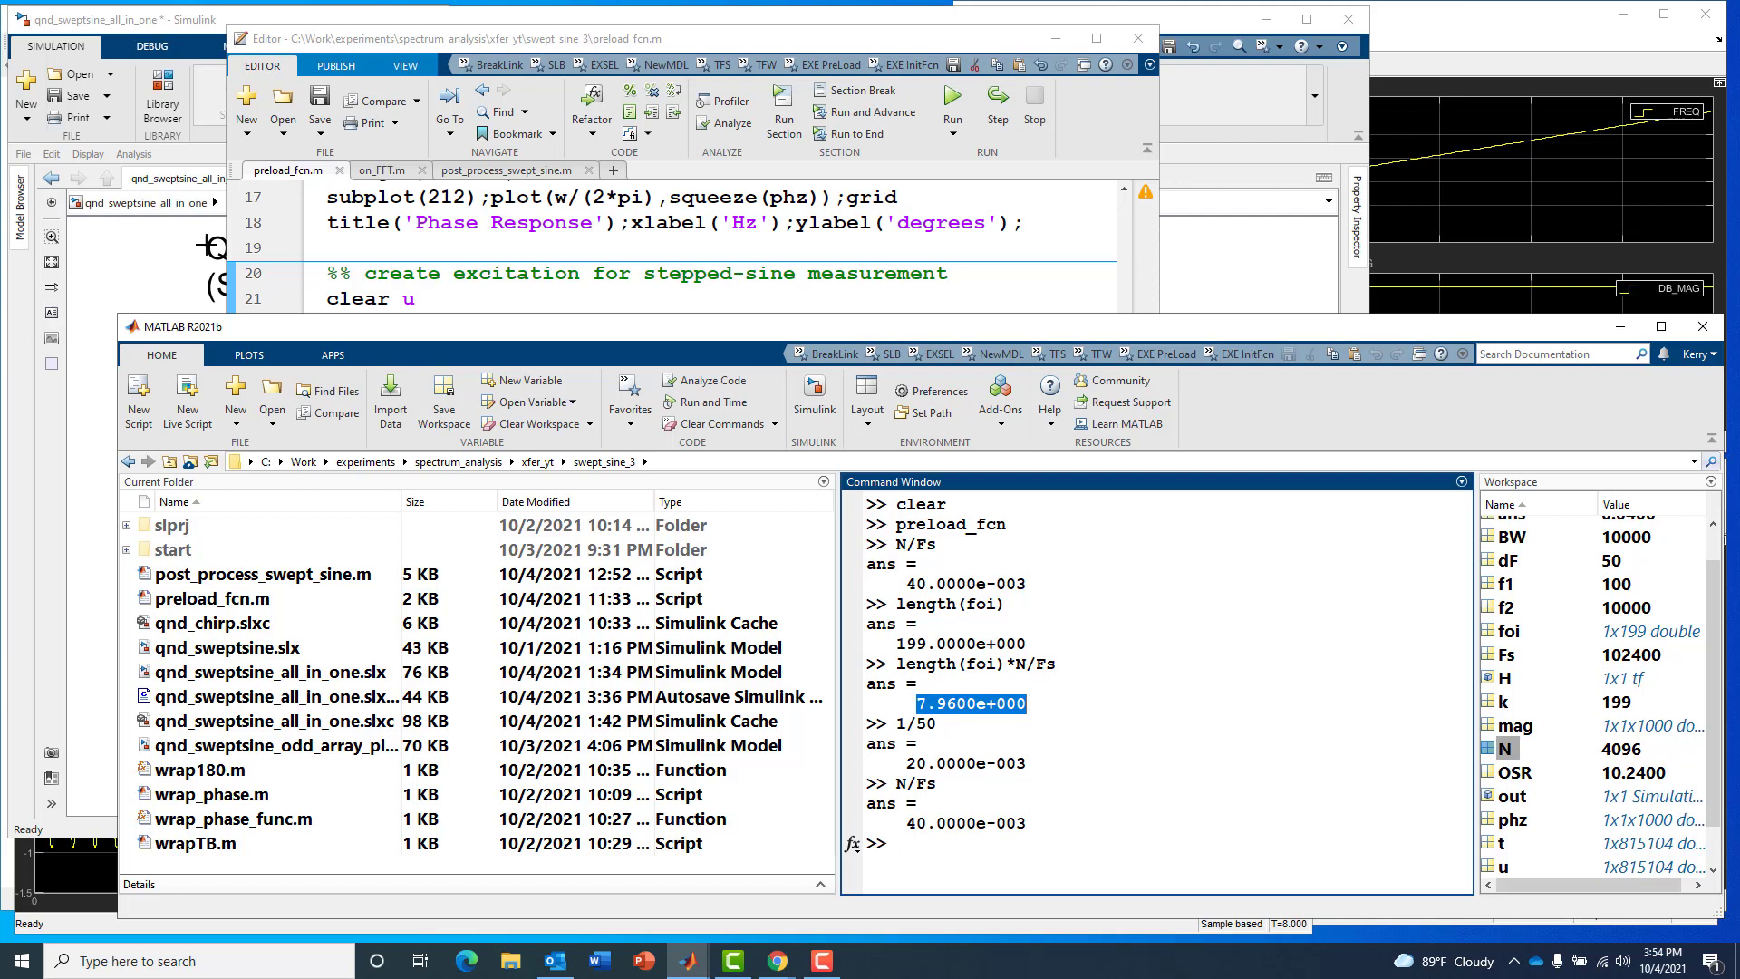
click(232, 250)
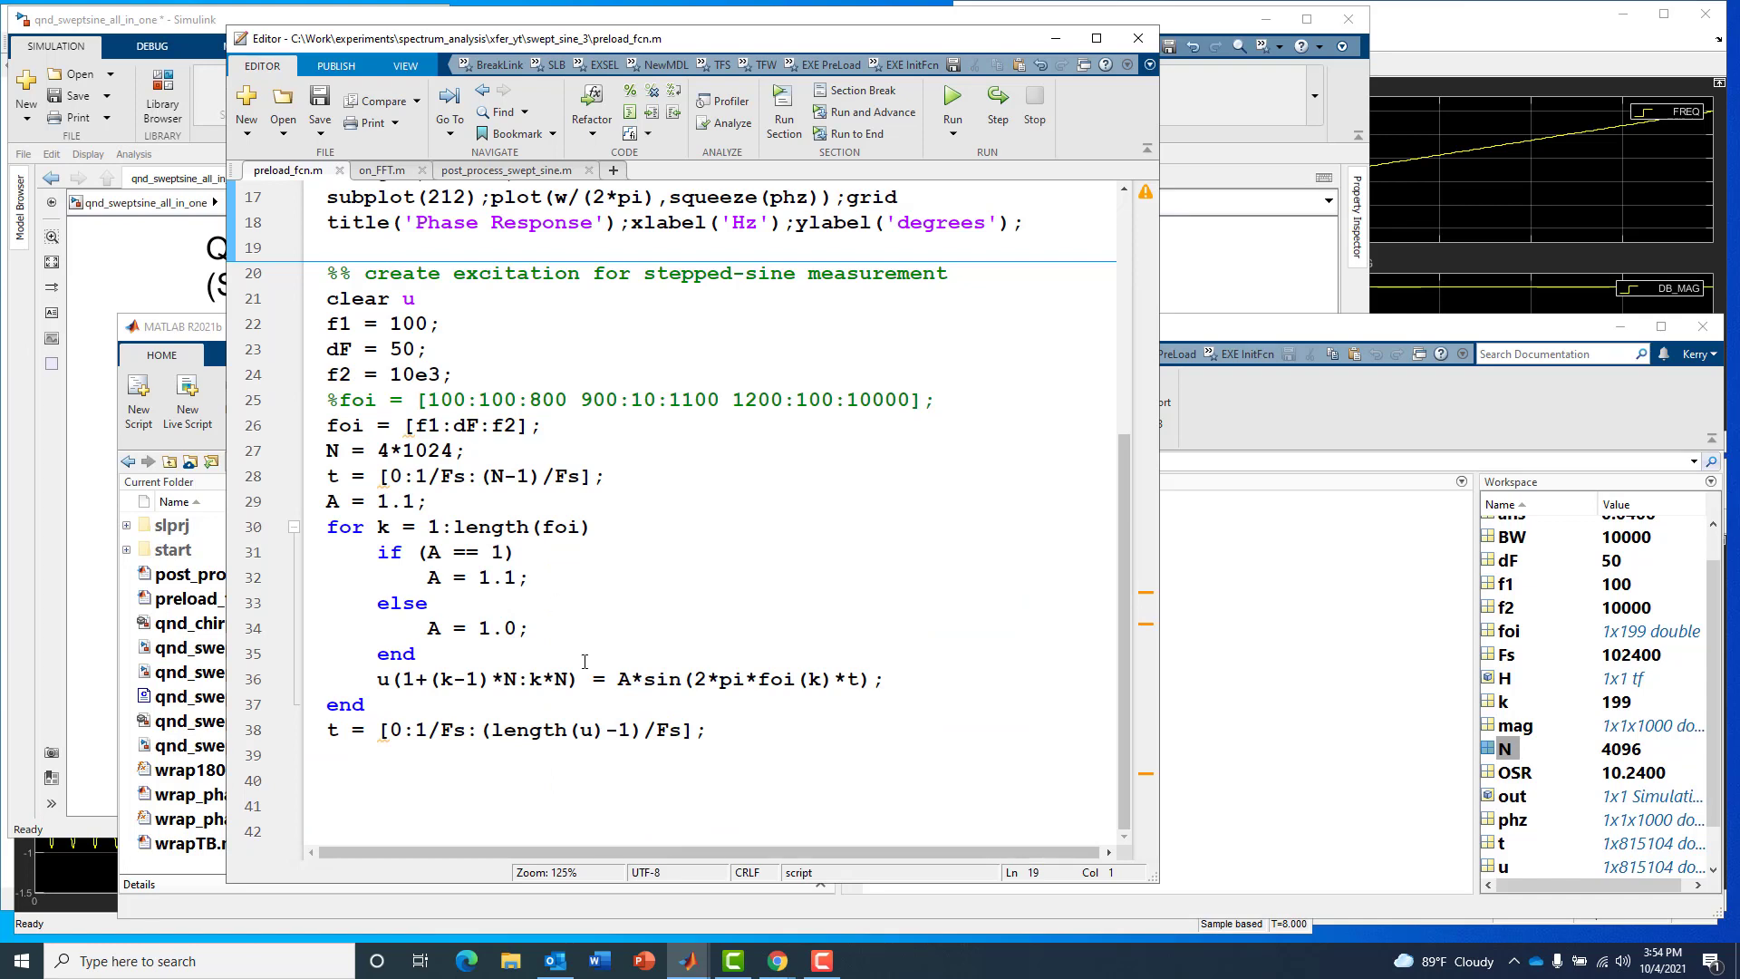
- Highlight A on line 36, then scroll preload_fcn.m back up to line 1
click(621, 679)
double_click(623, 680)
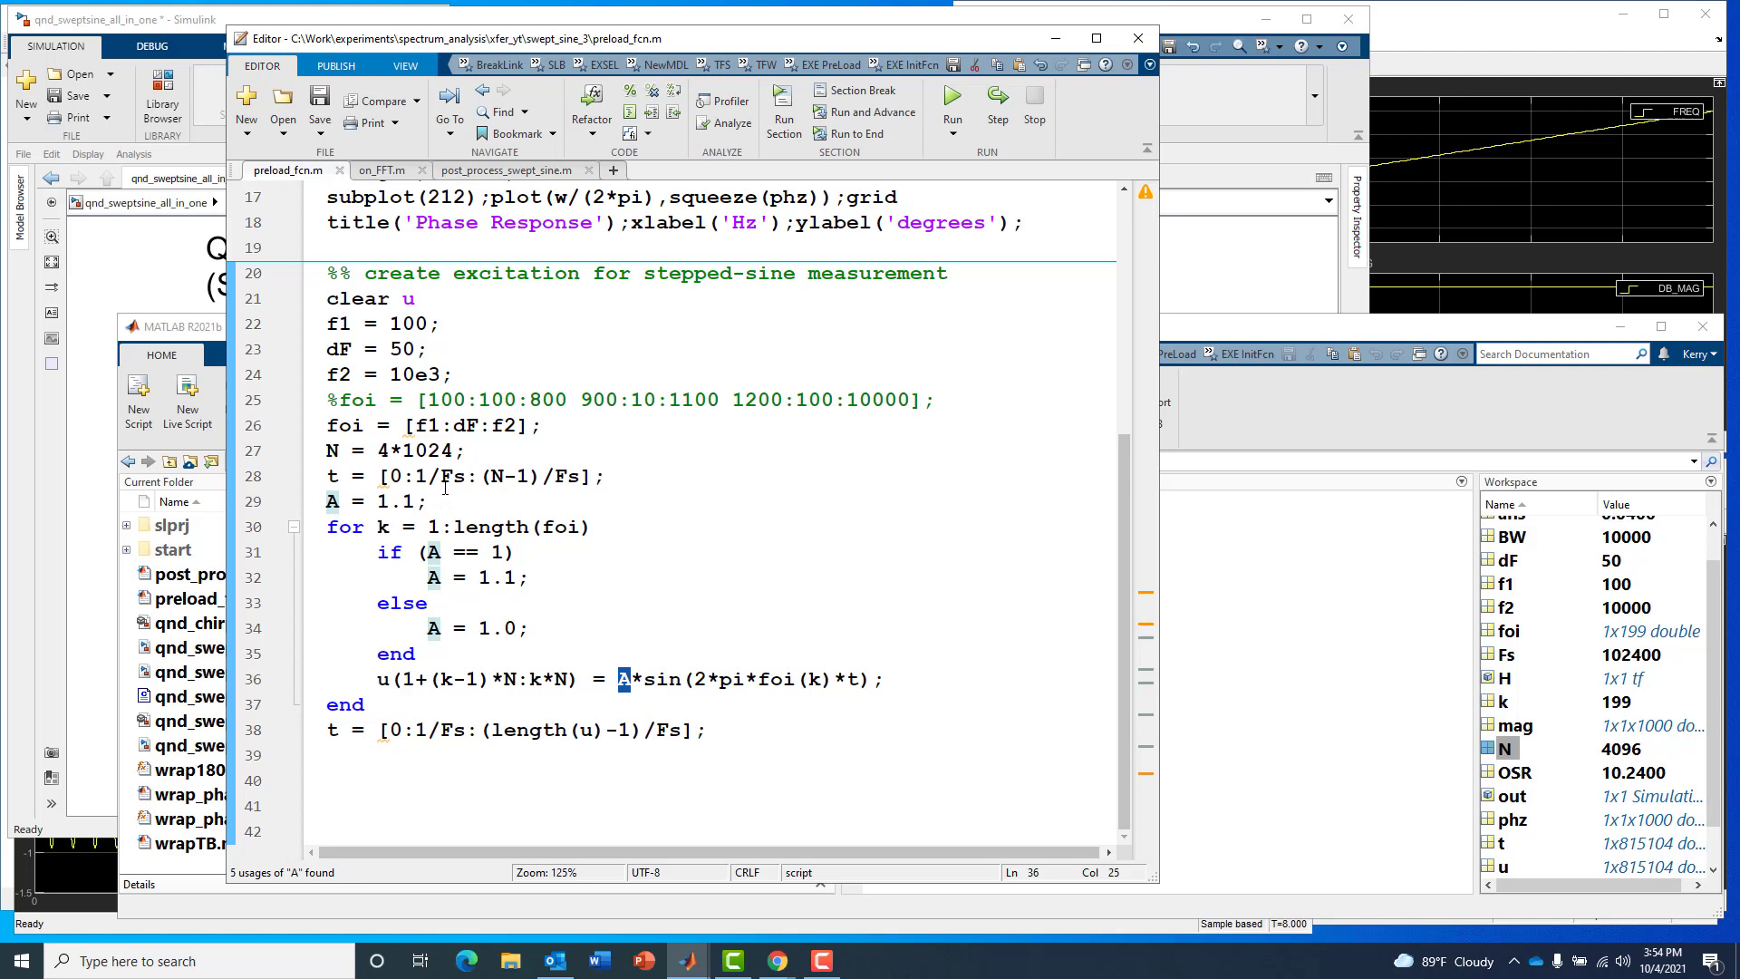
scroll(436, 481, up, 5)
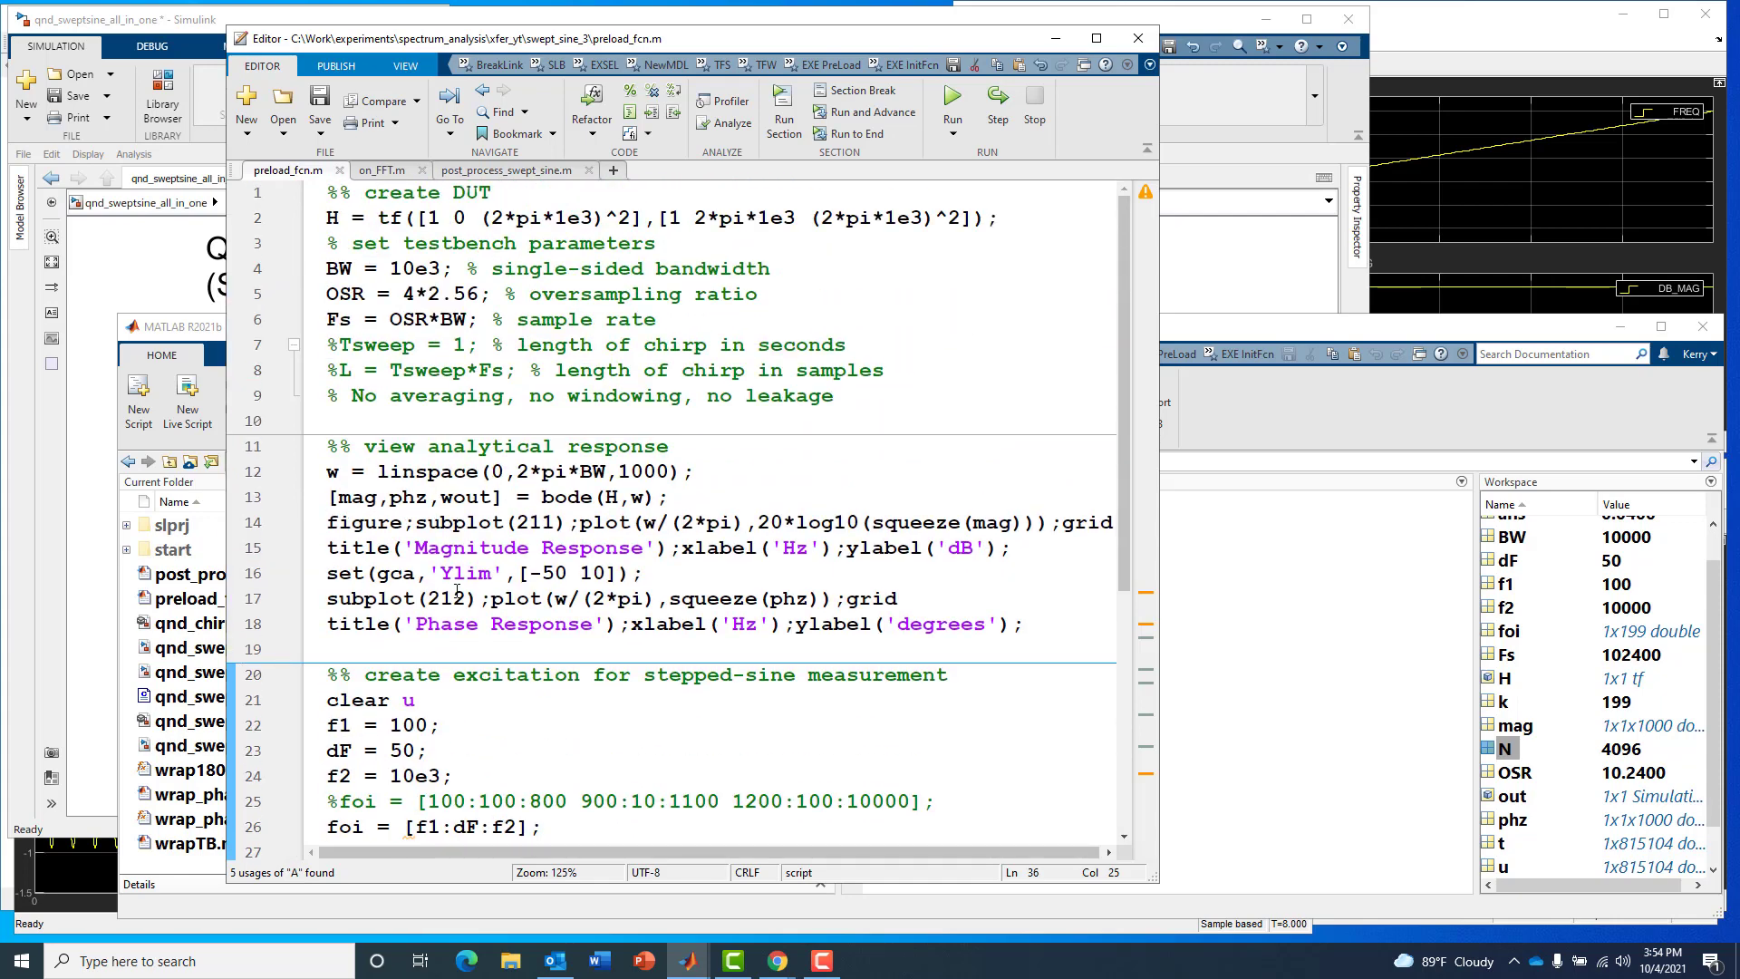
double_click(330, 218)
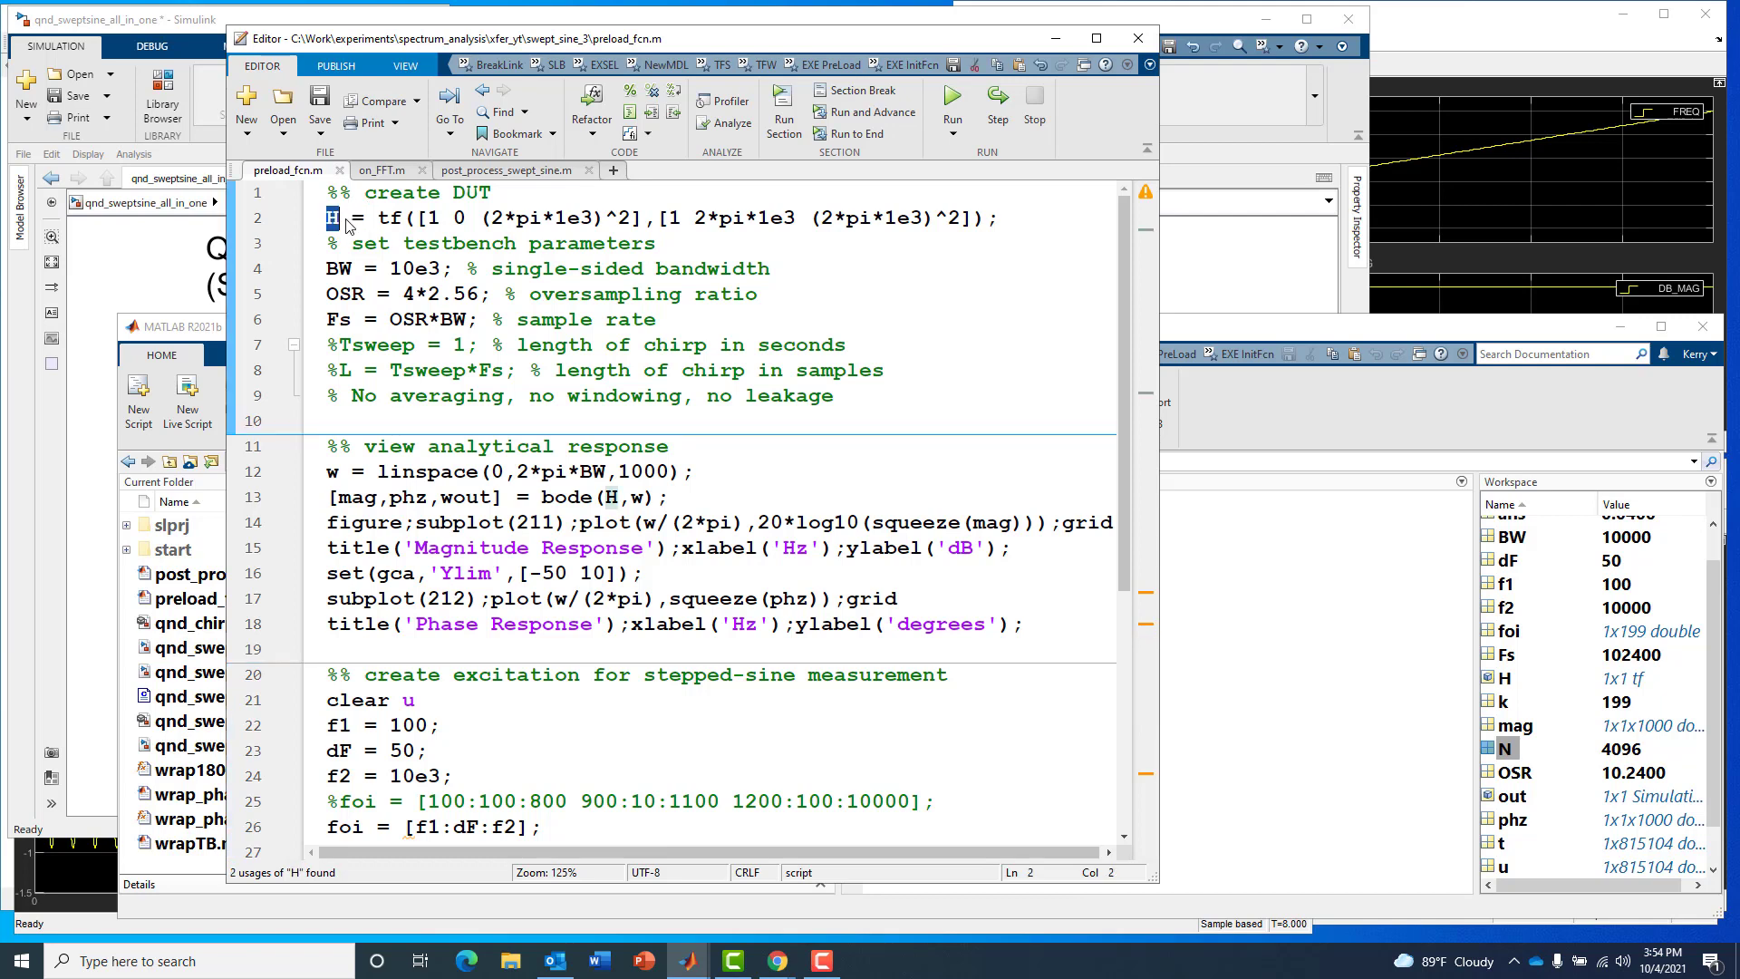
drag(378, 219, 404, 228)
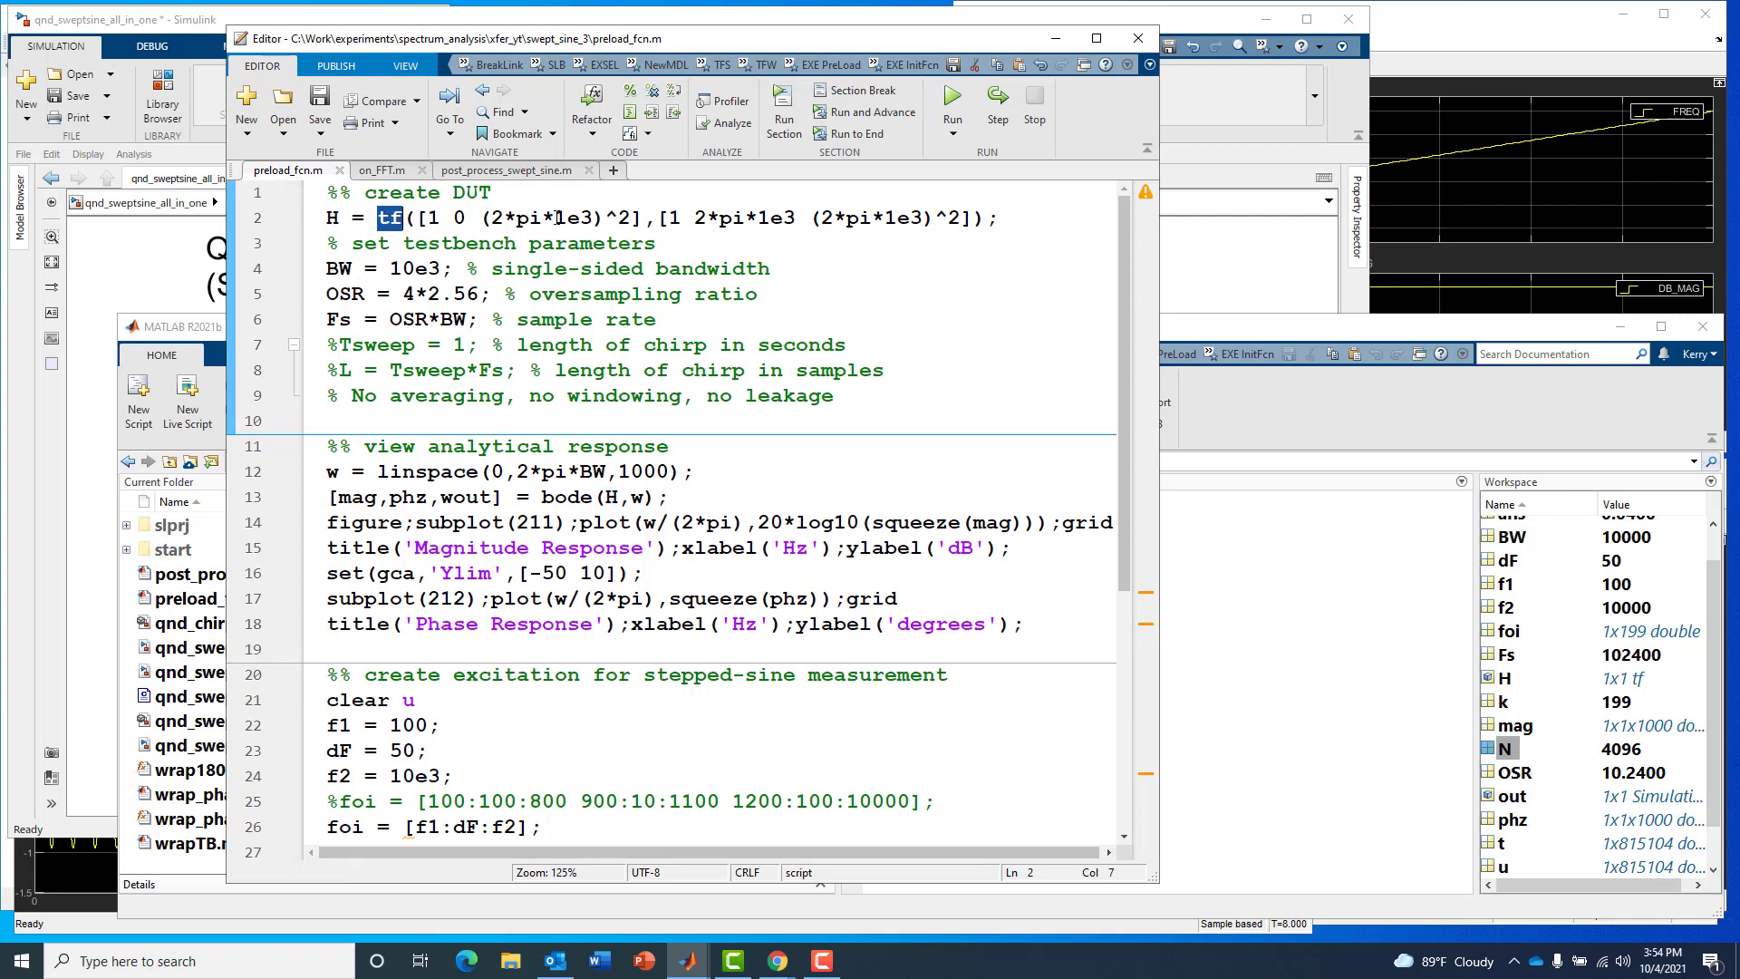
drag(557, 219, 593, 233)
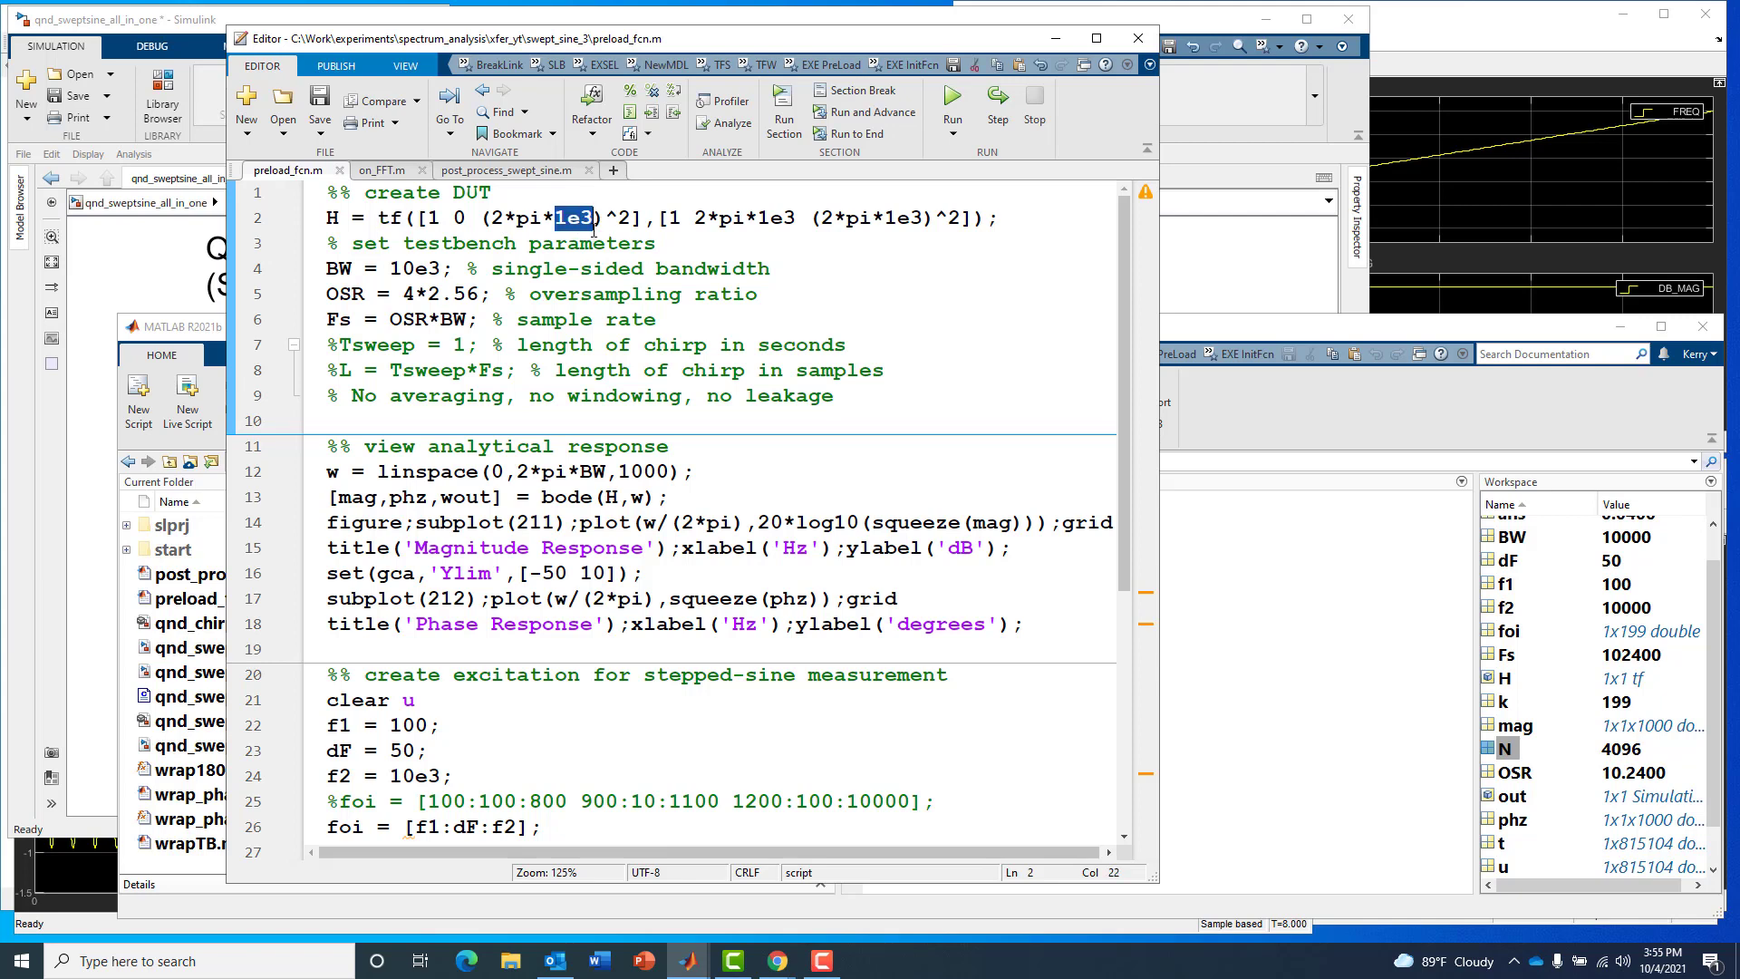
- Clear the Command Window with clc, display transfer function H, and highlight BW = 10e3 in the script
click(1328, 616)
text(clc)
key(Return)
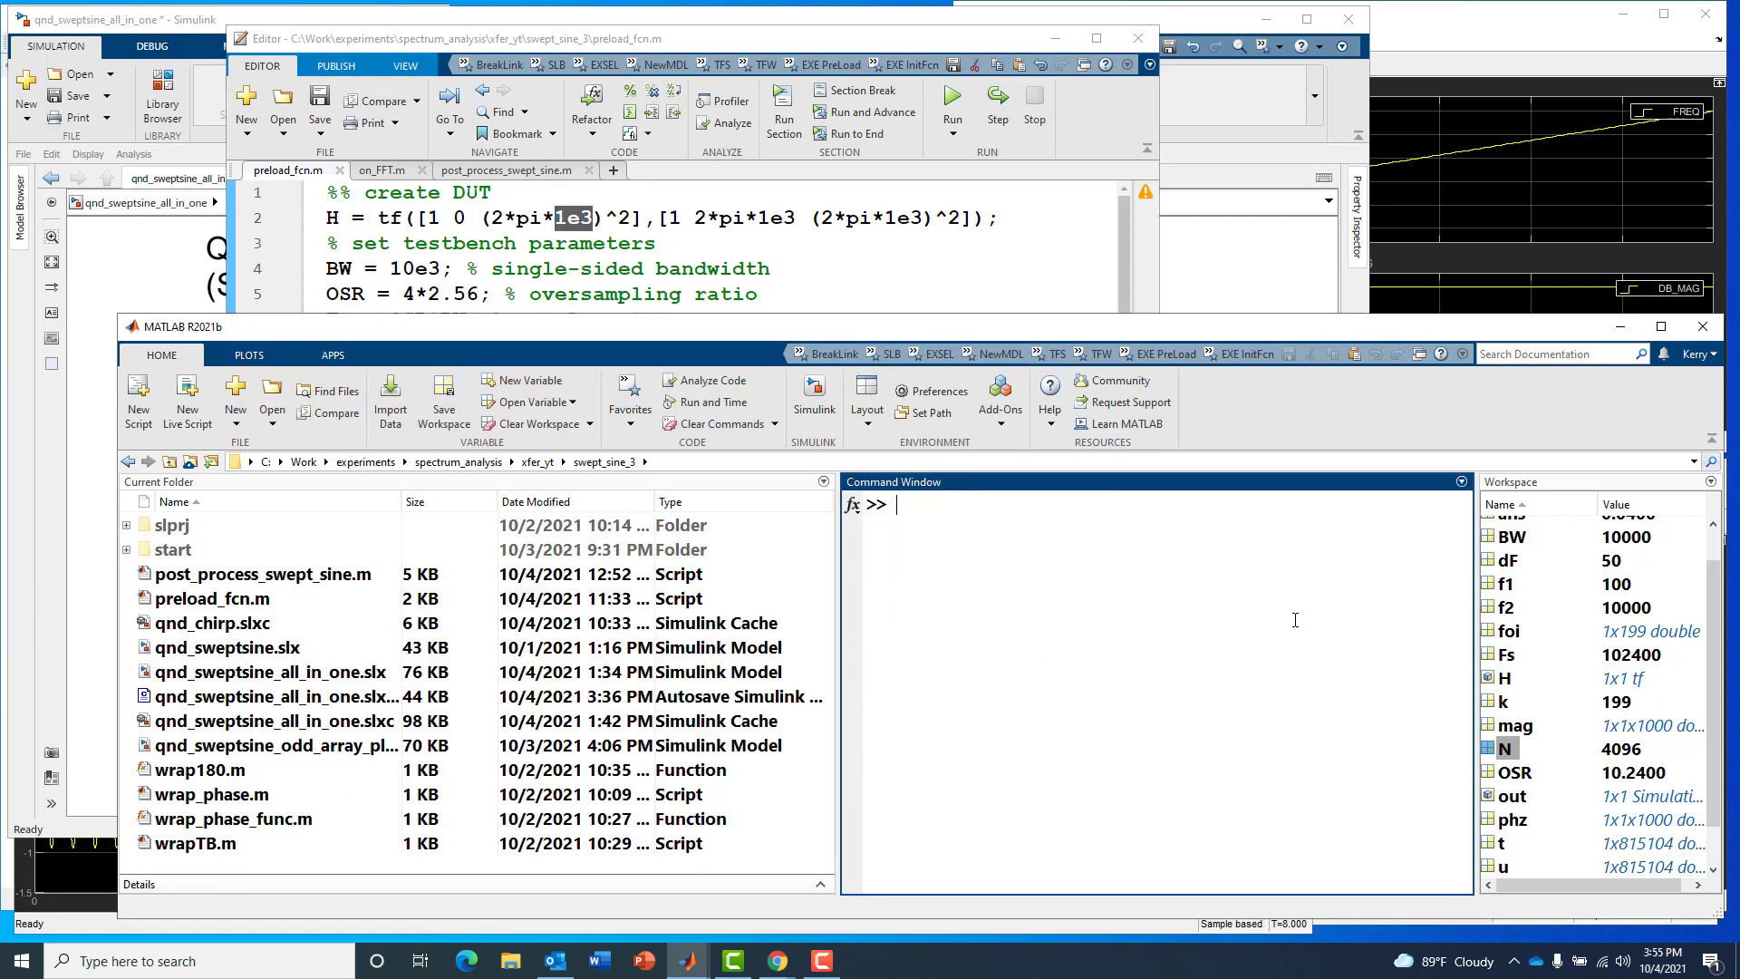
text(H)
key(Return)
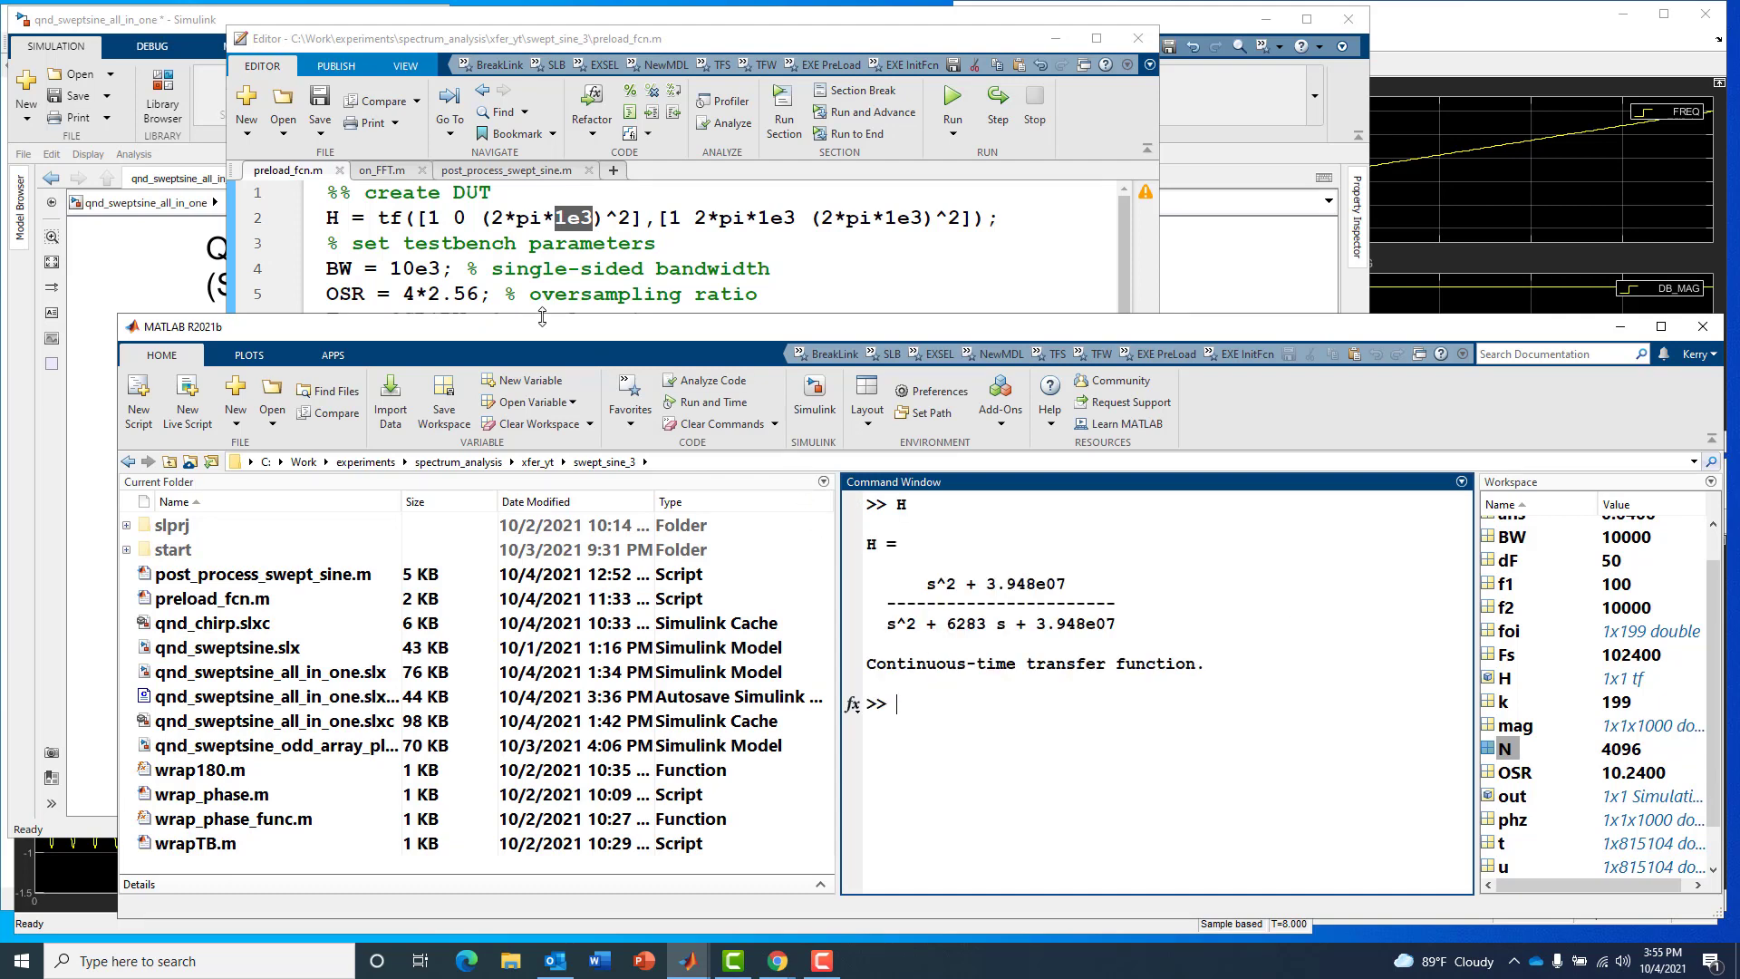
click(413, 288)
drag(328, 272, 459, 274)
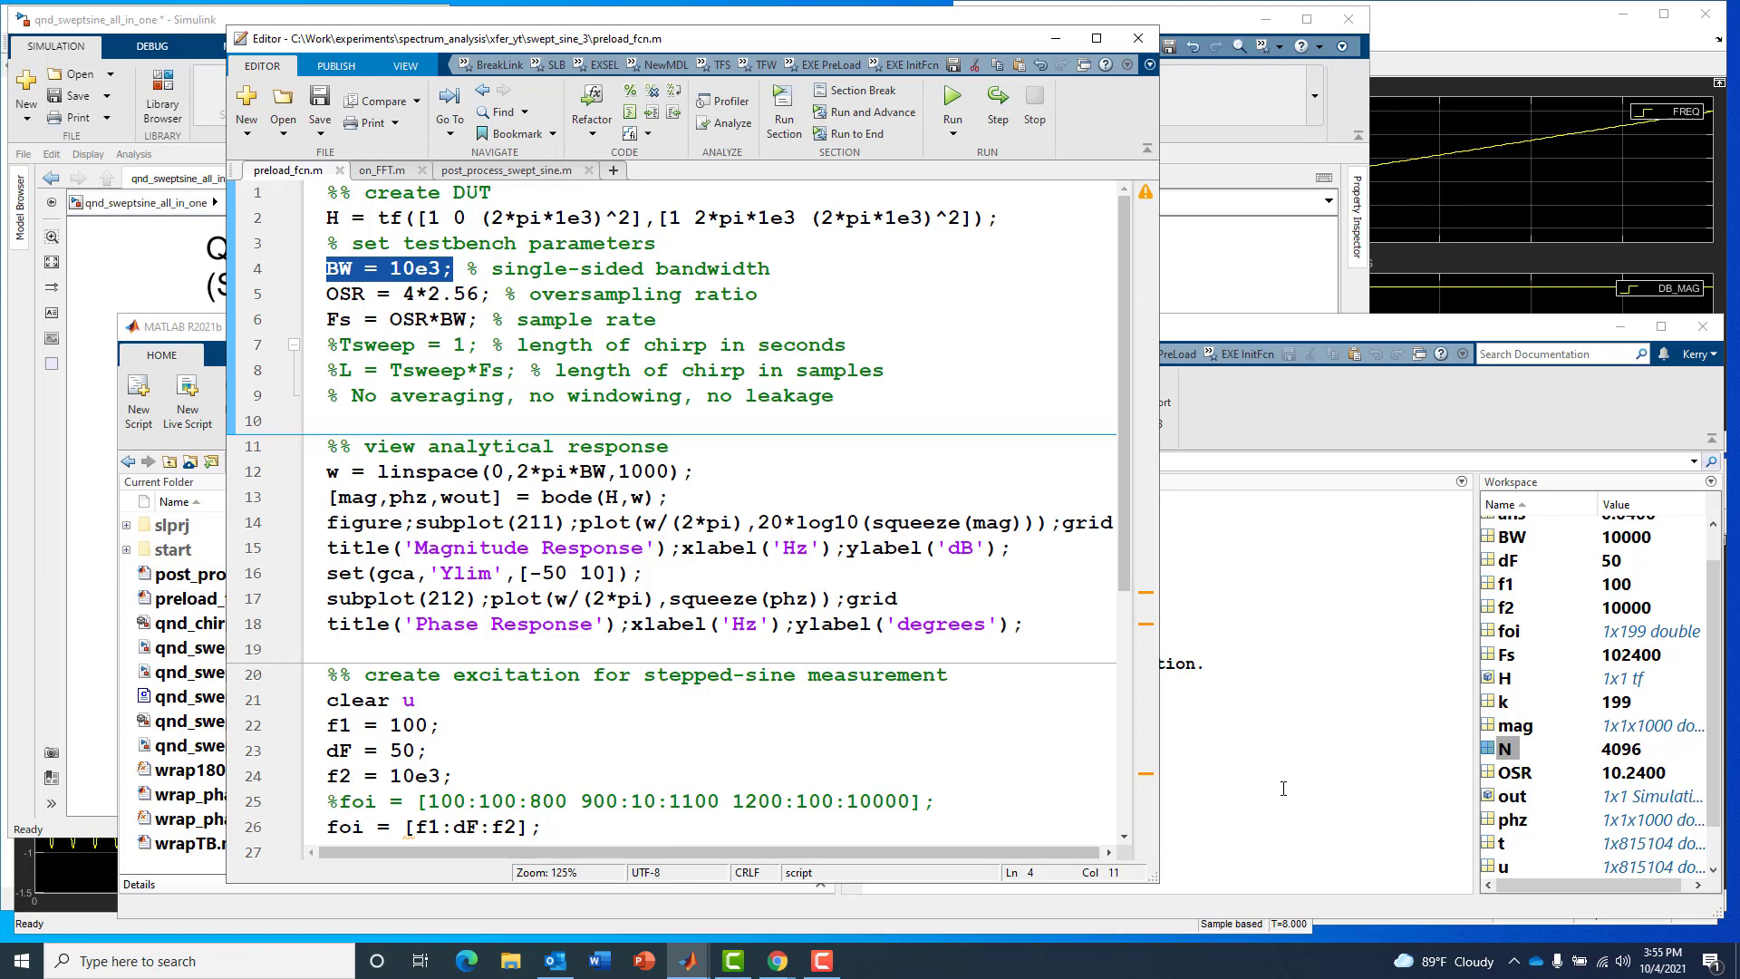
- Run the analytical-response section at line 13 and enlarge Figure 1's magnitude and phase plots
click(708, 505)
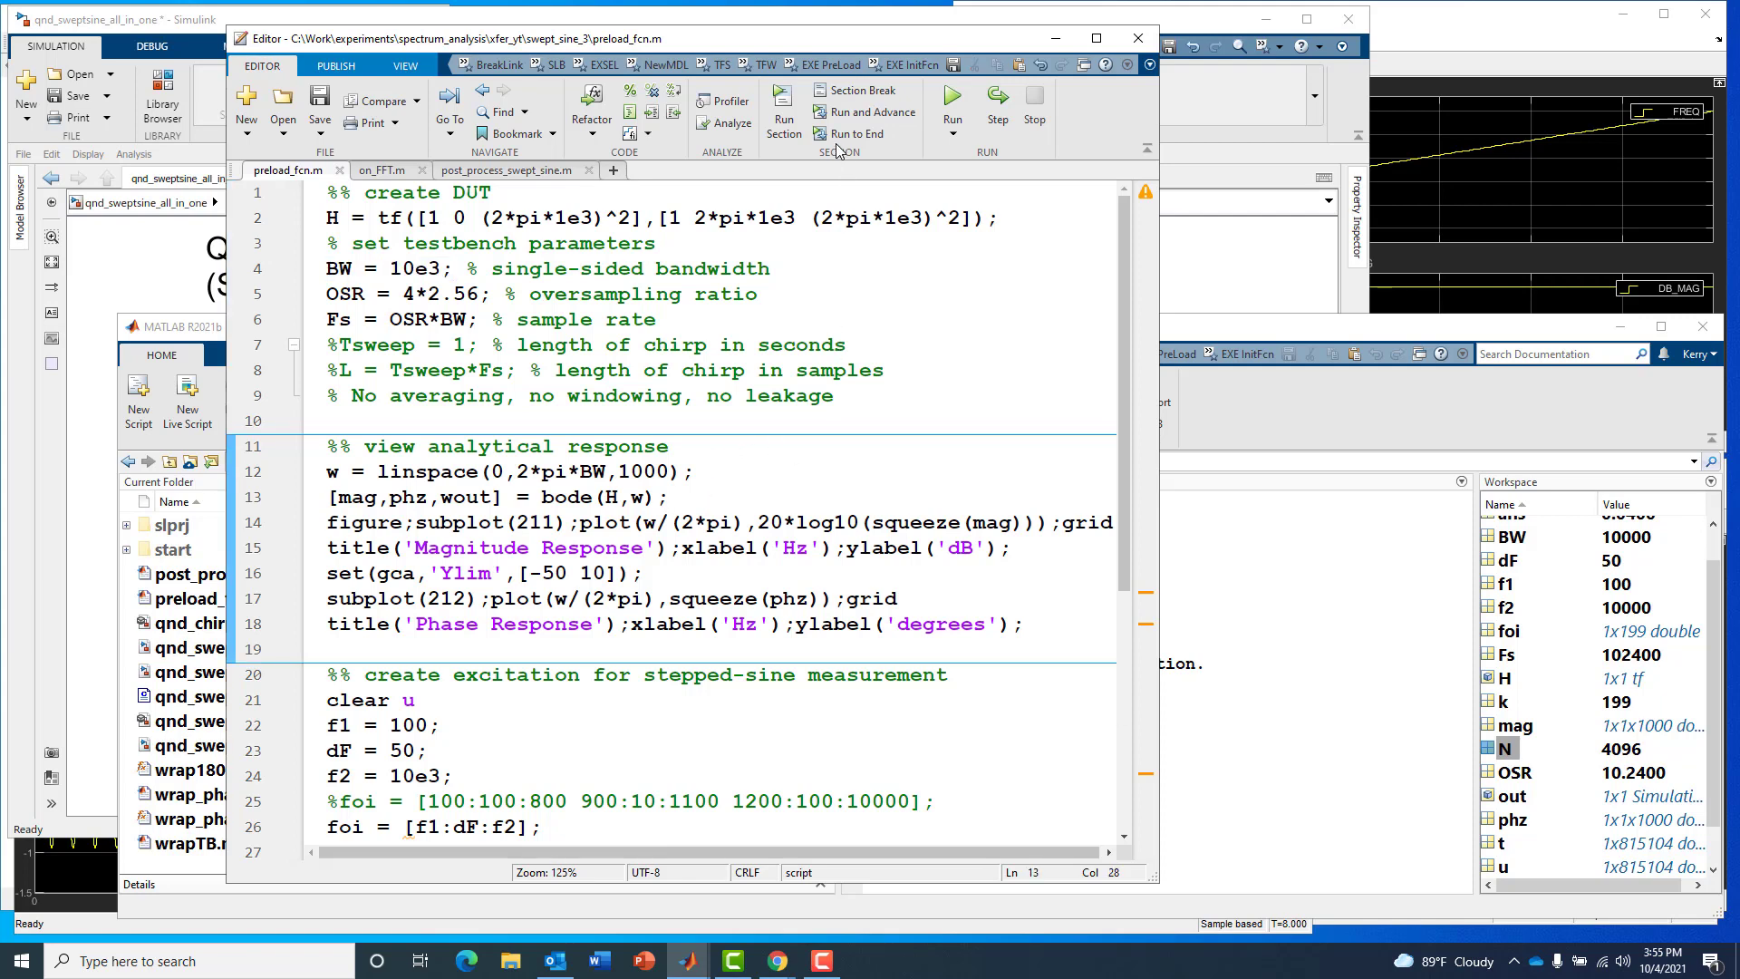
click(783, 110)
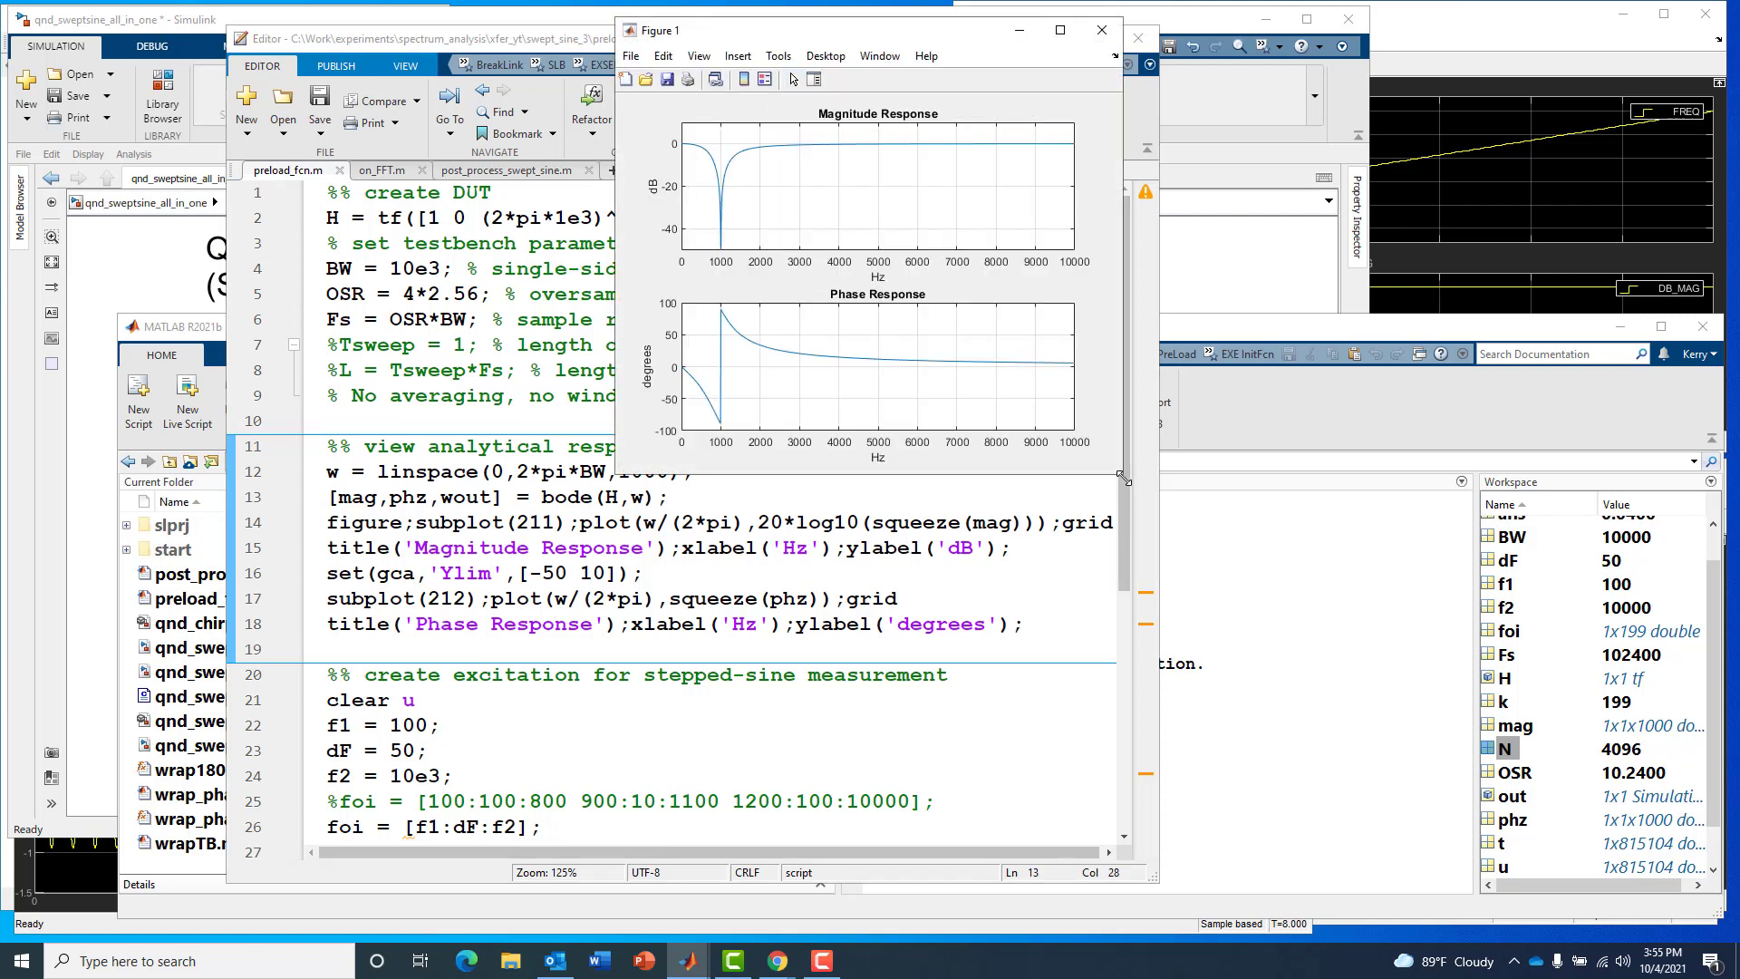
drag(1123, 473, 1672, 834)
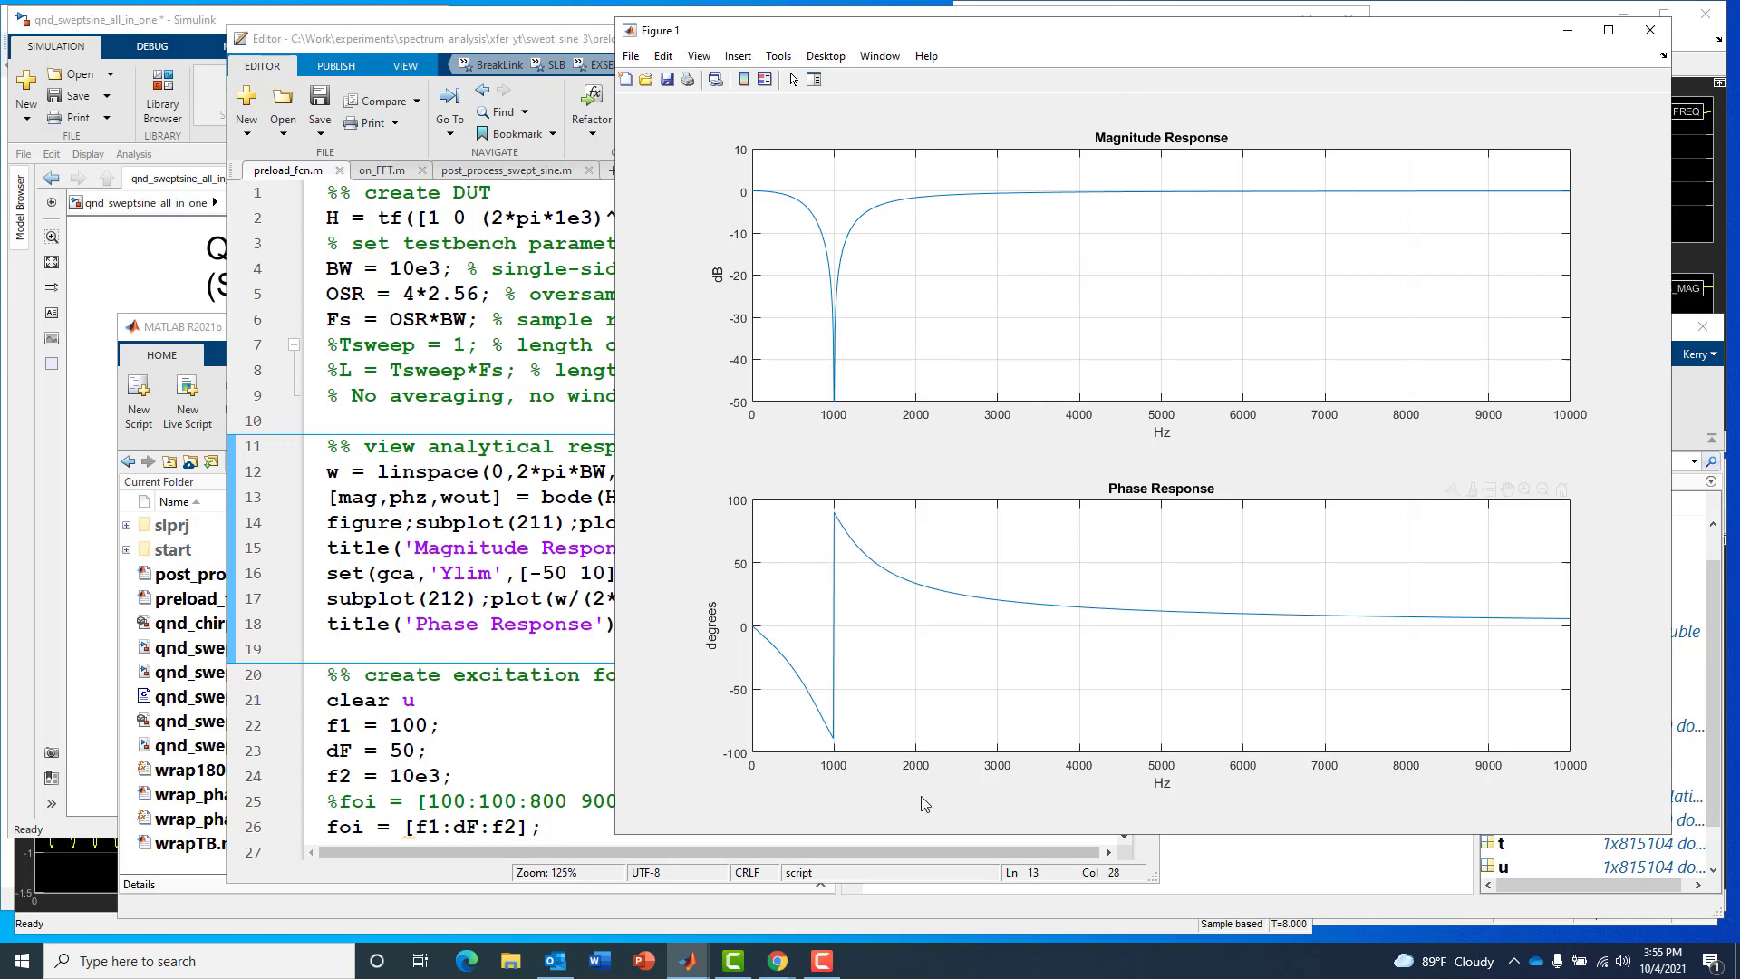
- Close Figure 1 and the script editor, and bring the qnd_sweptsine_all_in_one model forward
click(1649, 32)
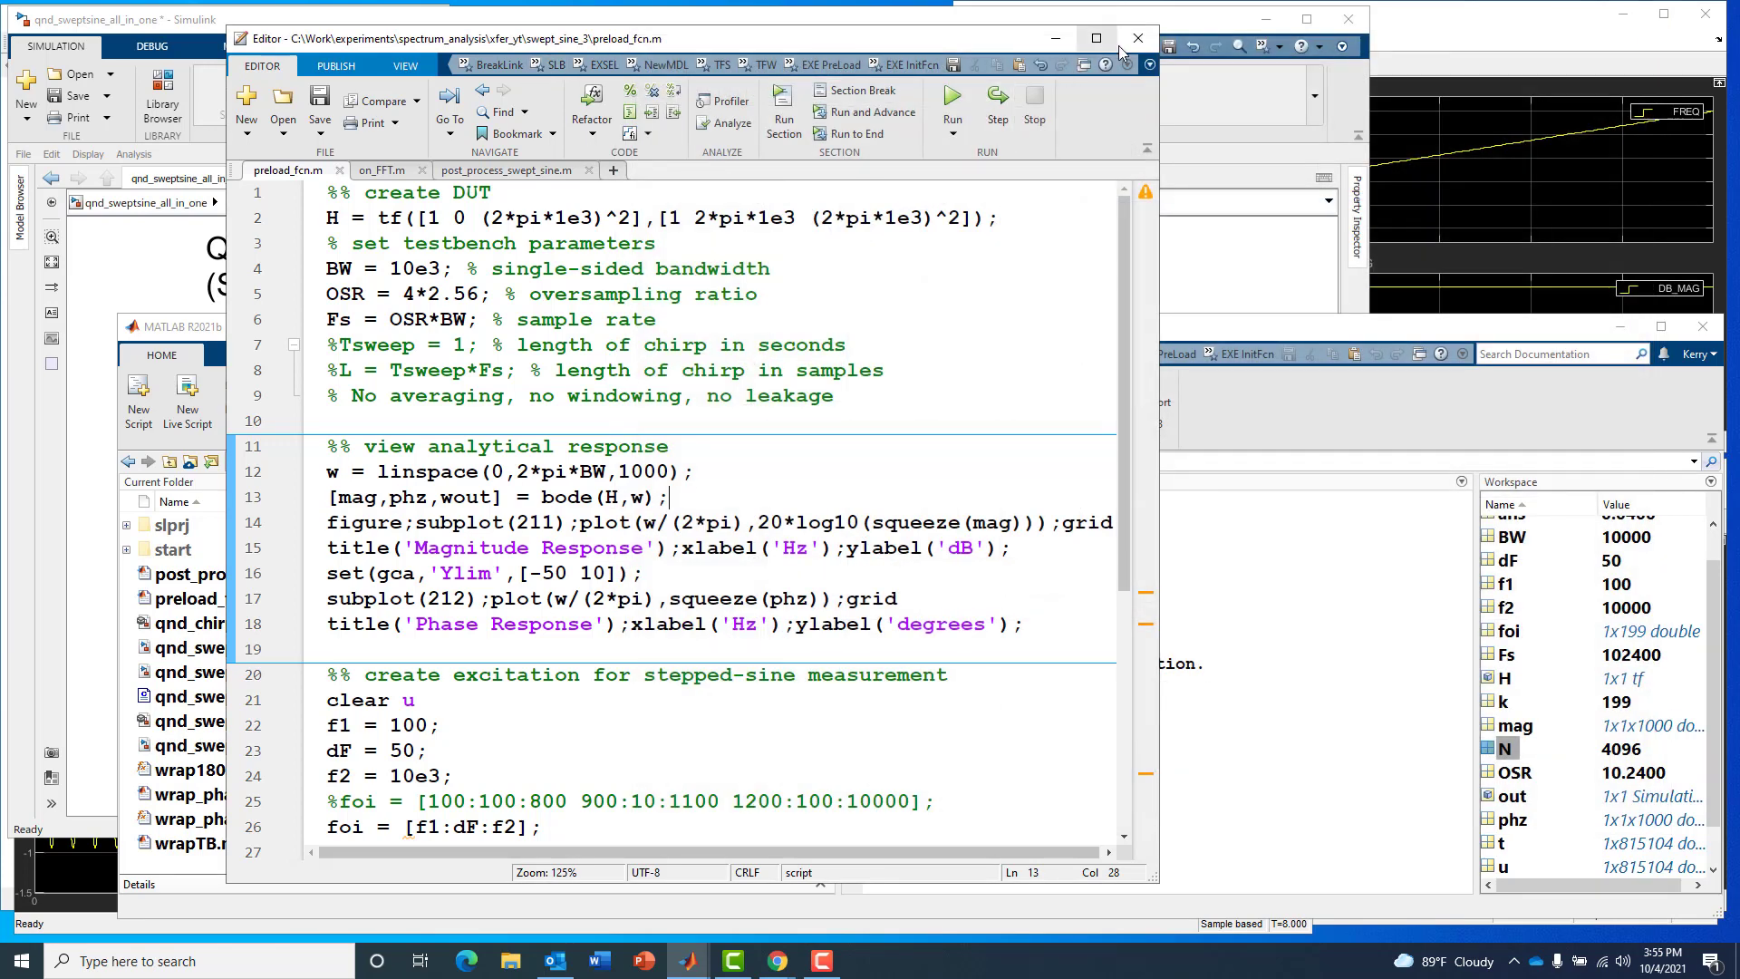
click(1139, 40)
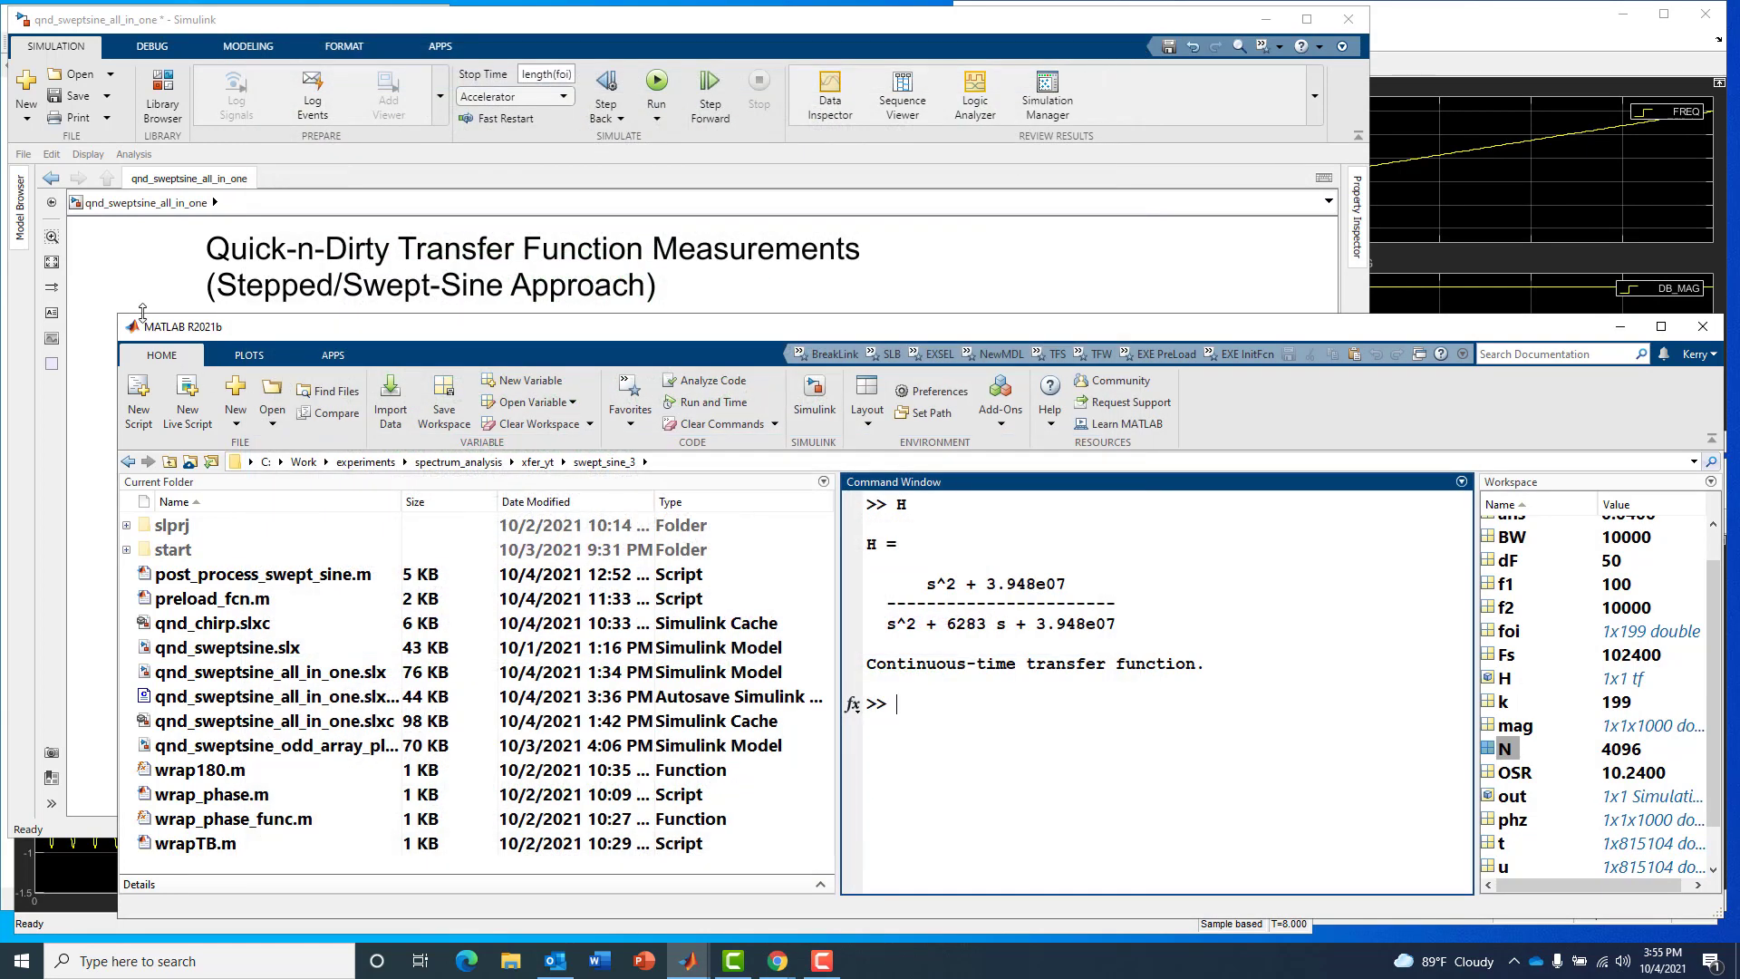
click(136, 278)
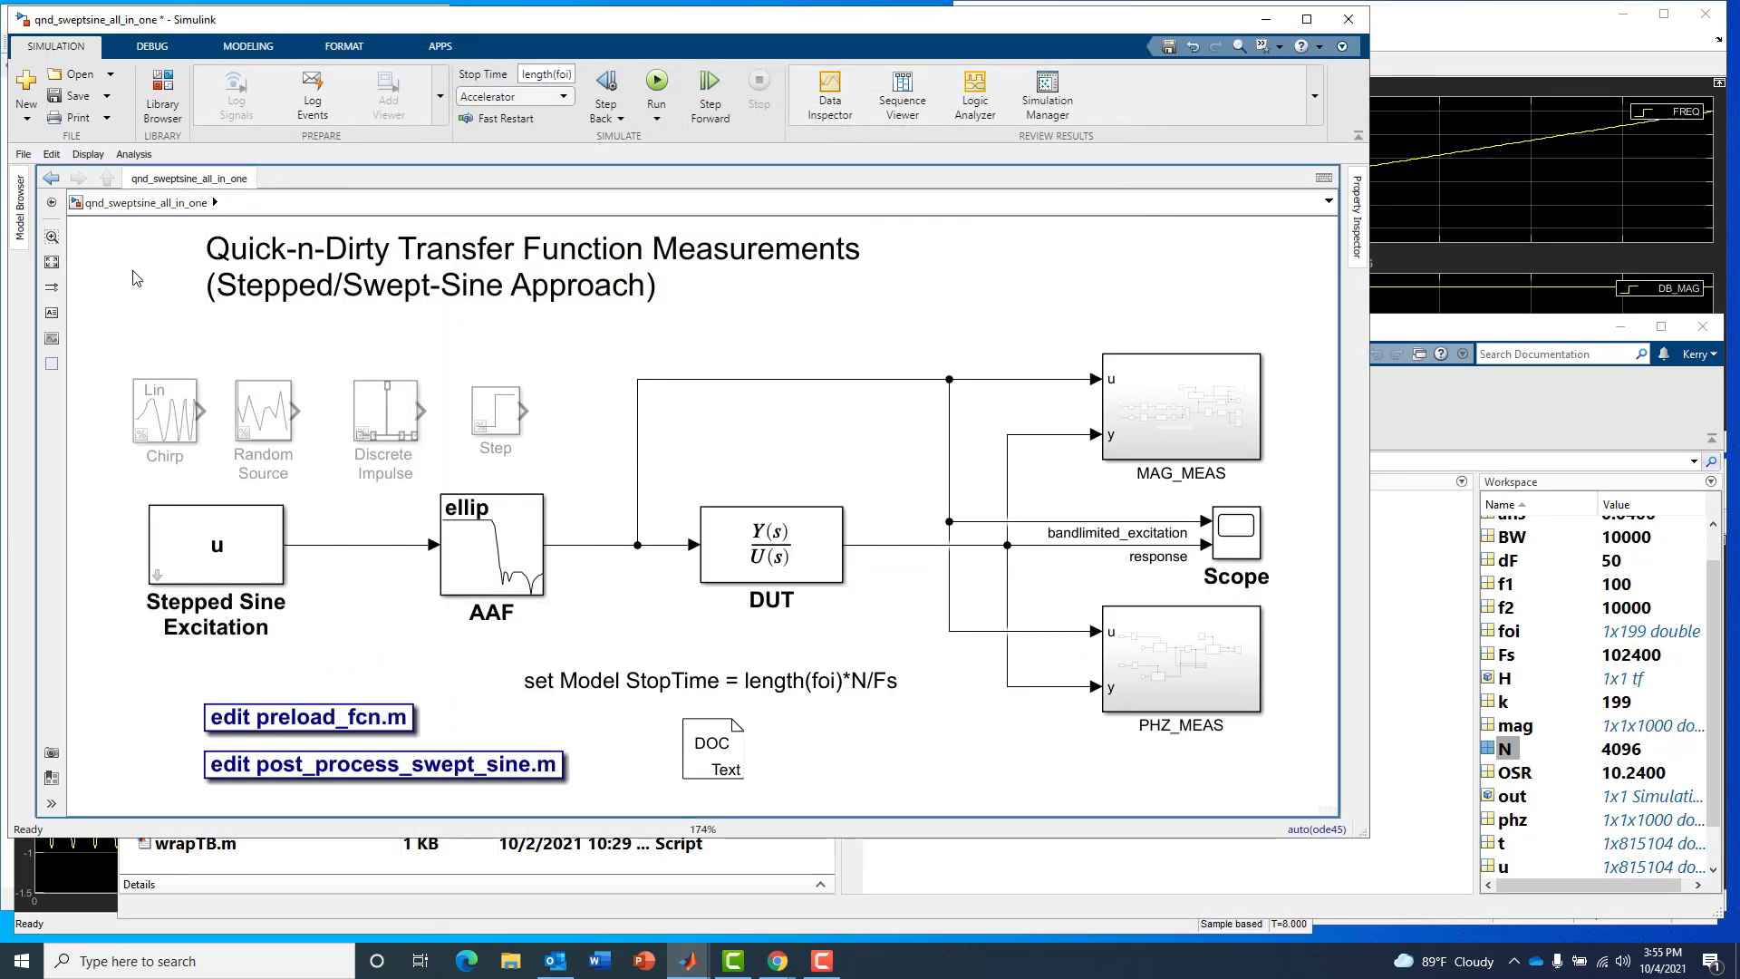
- Point out the Stepped Sine Excitation, Scope and AAF filter blocks and the excitation signal line
click(220, 566)
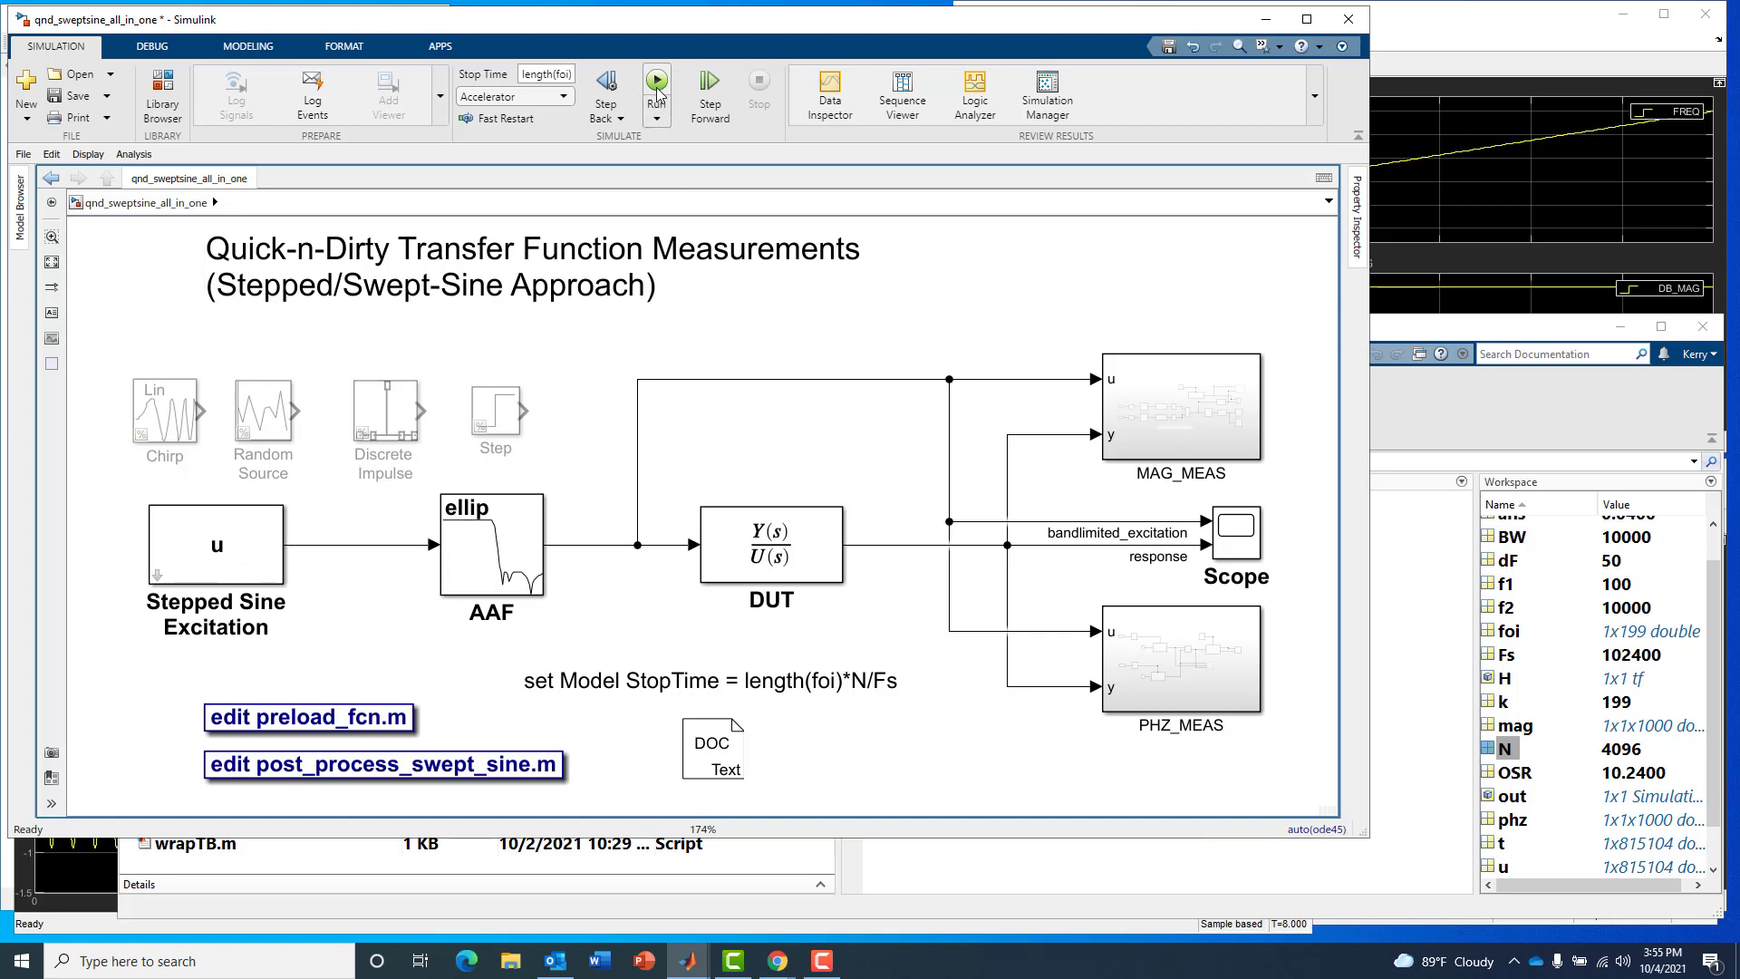
click(1237, 534)
click(175, 558)
click(485, 551)
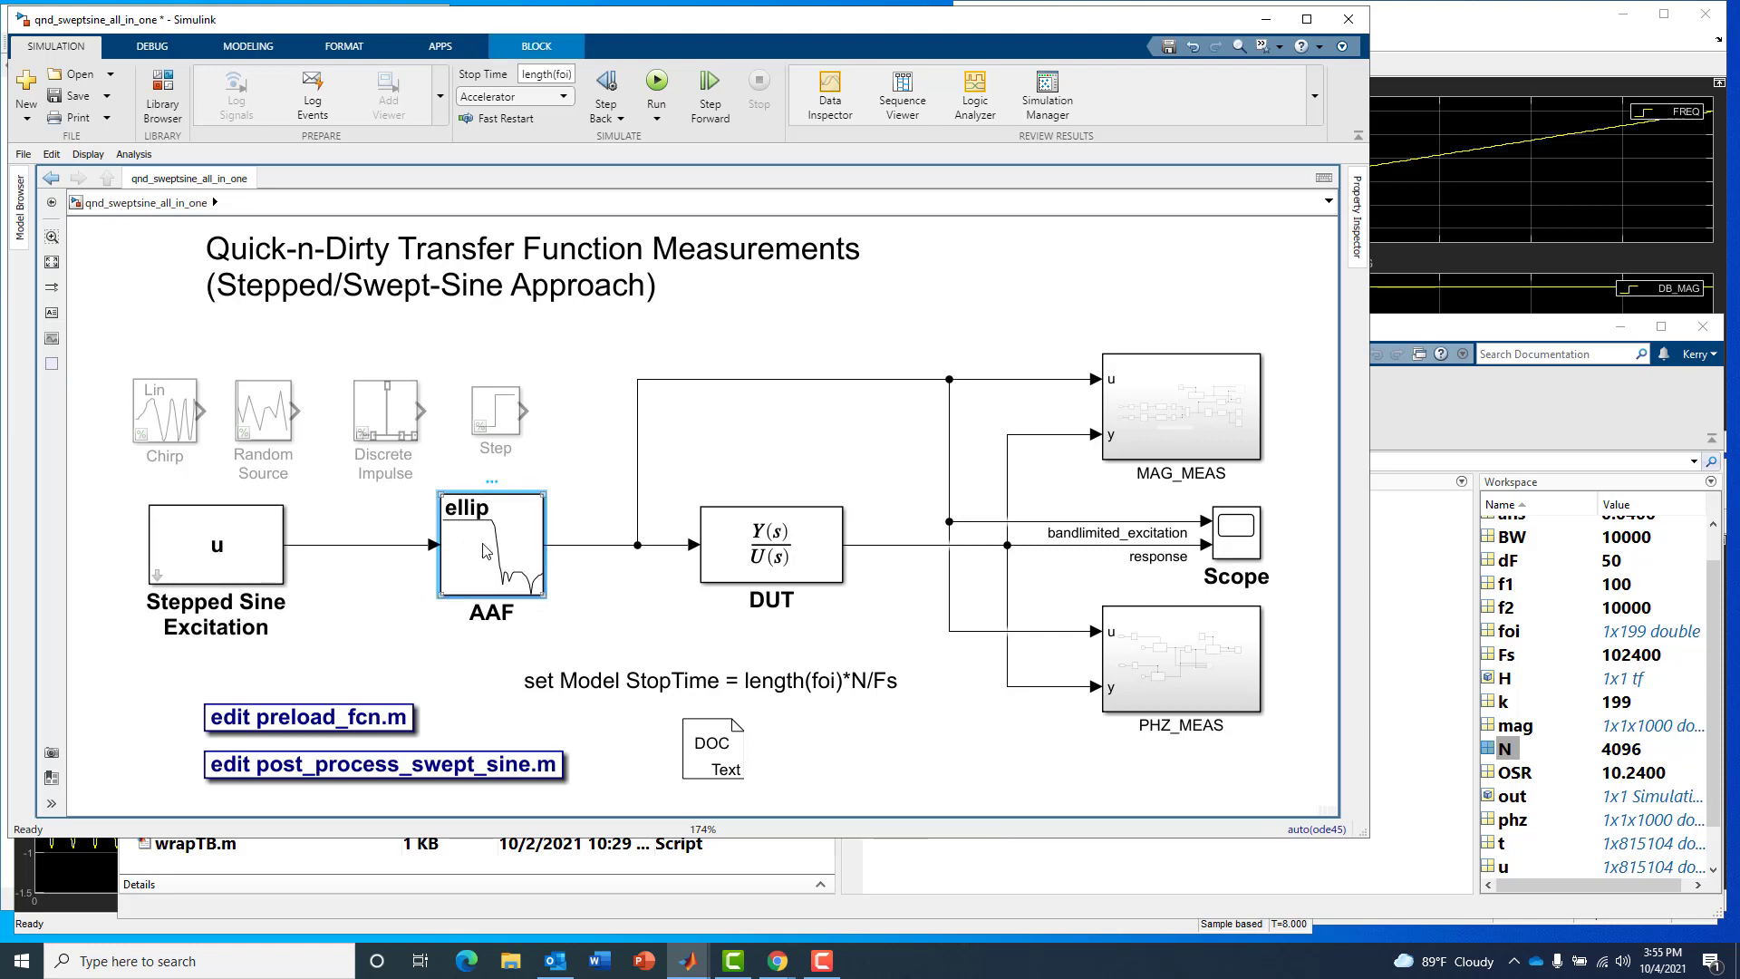
click(352, 544)
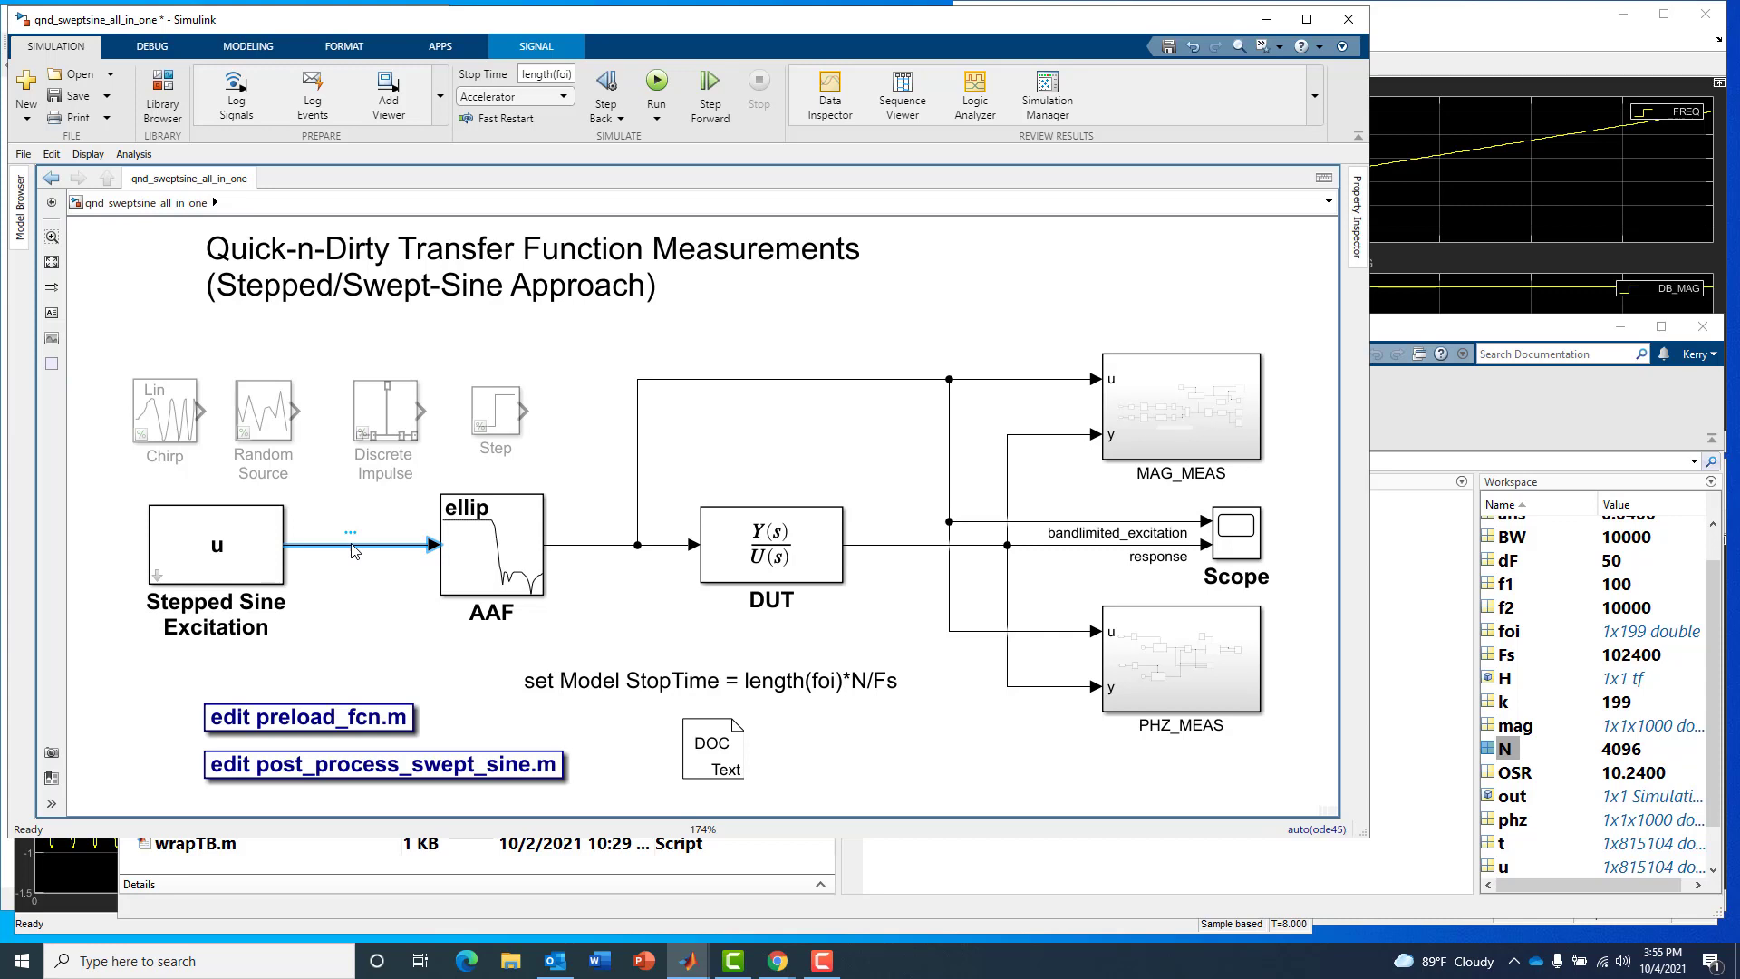
click(620, 546)
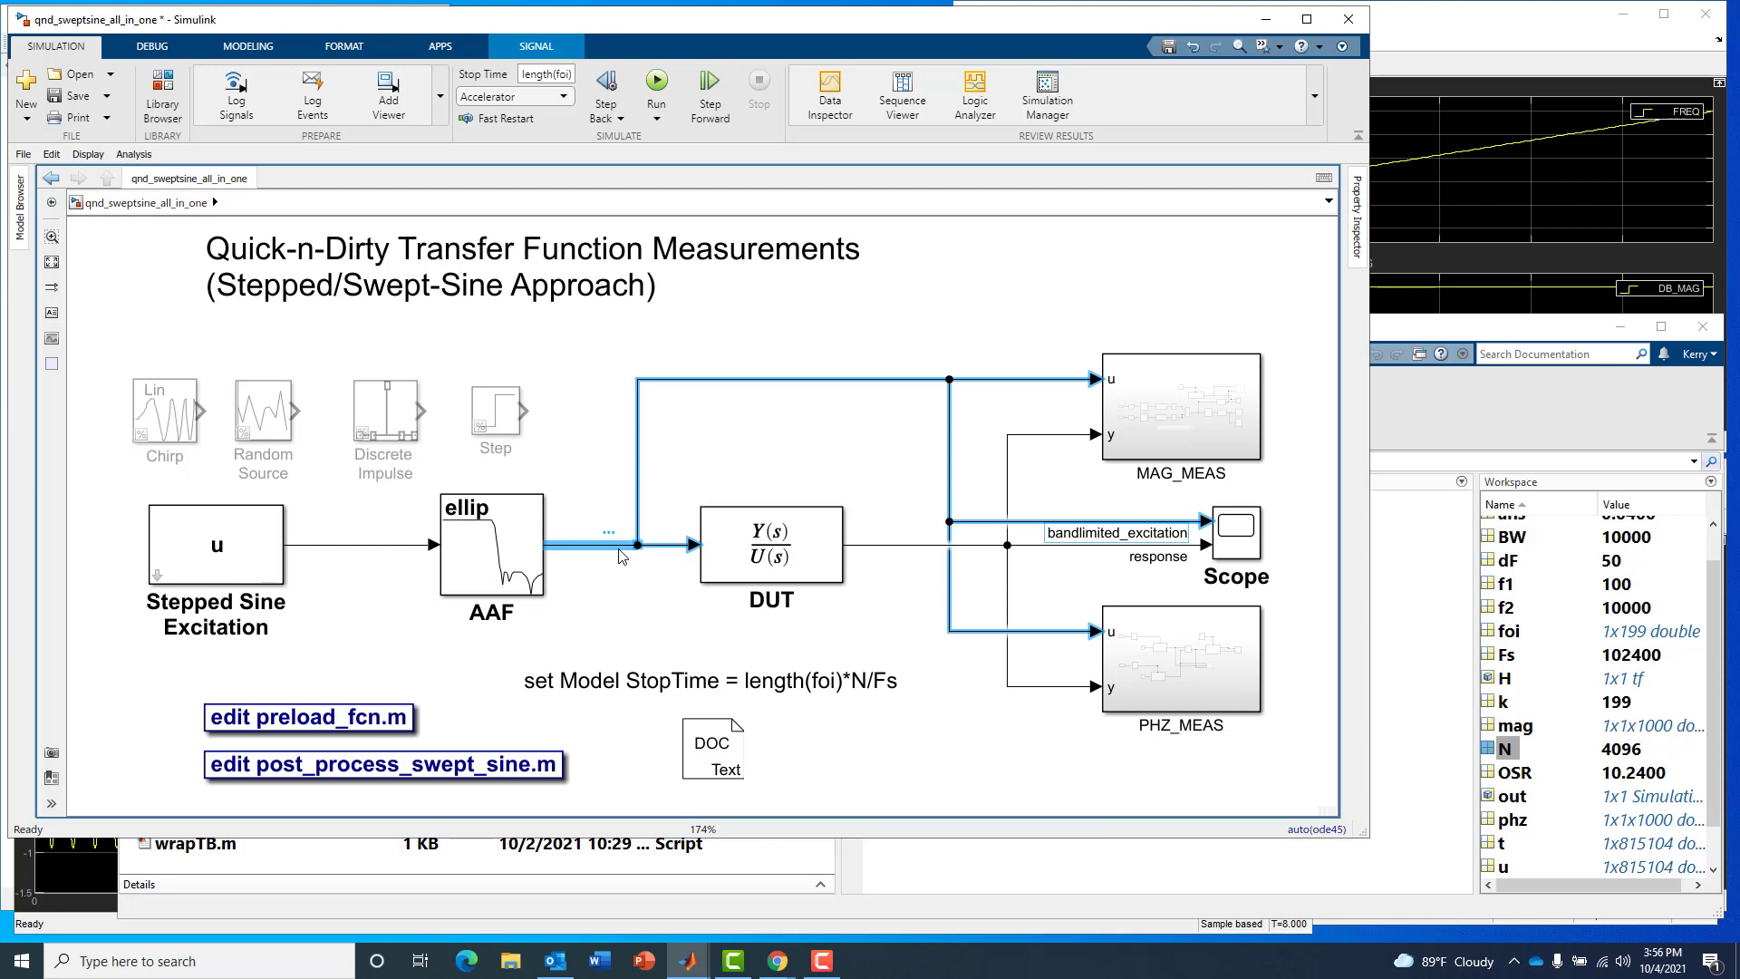
click(627, 587)
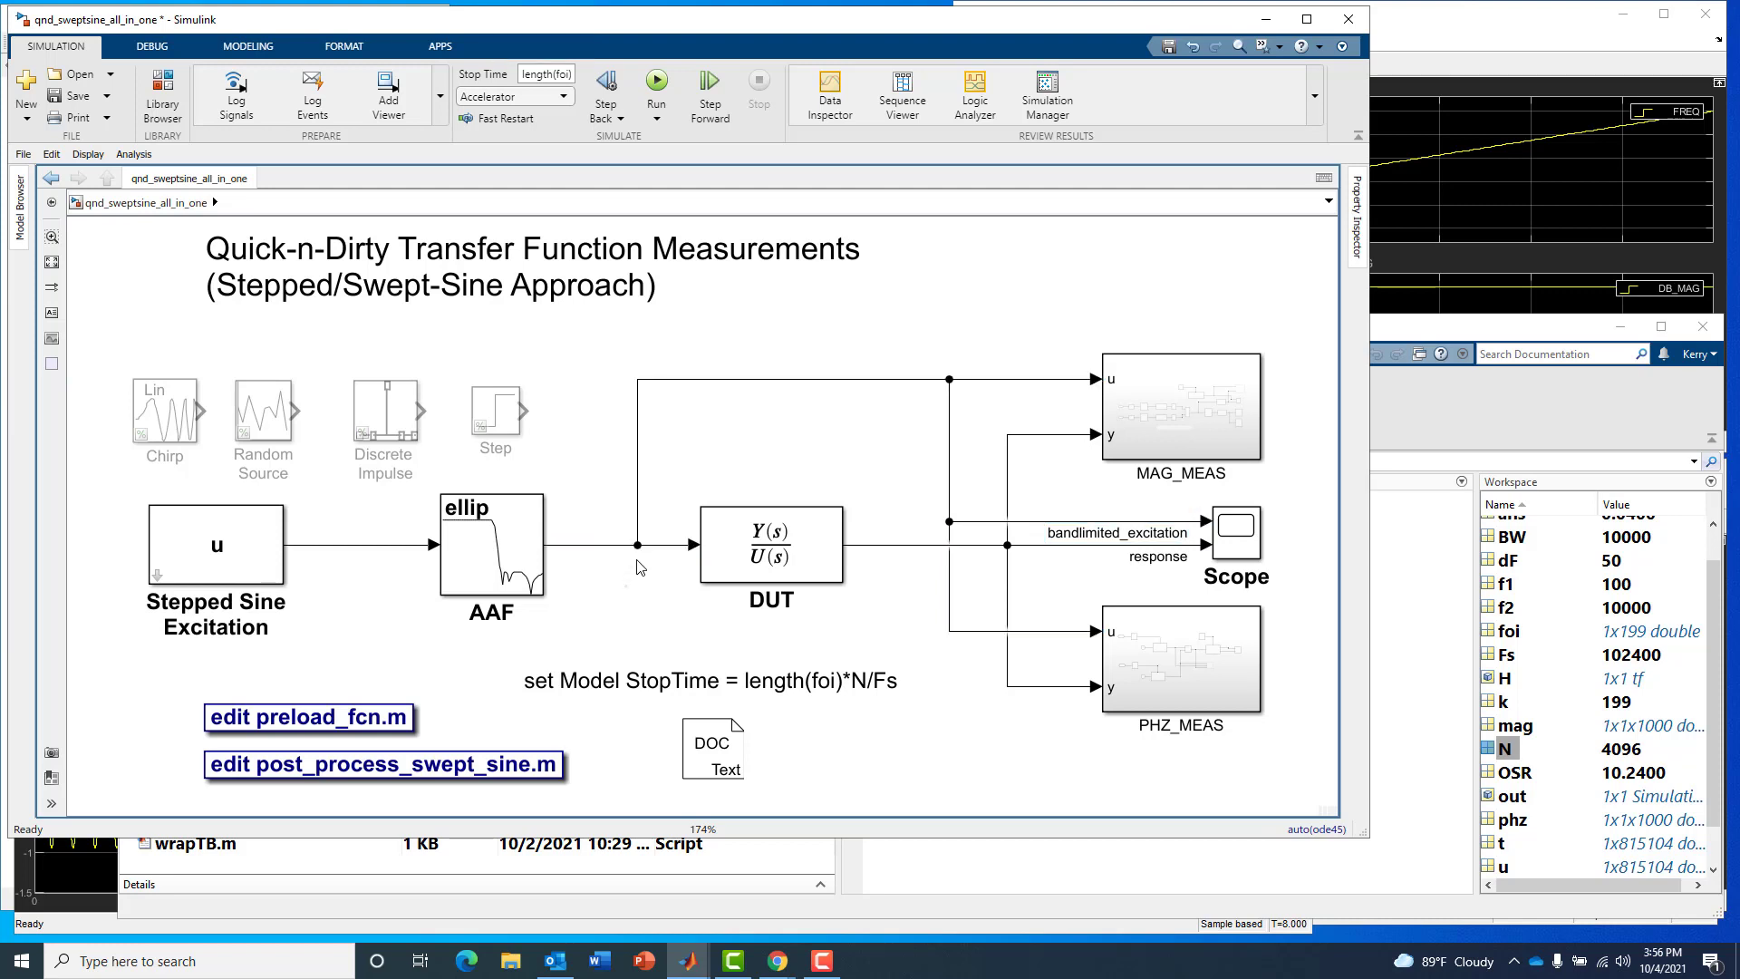
click(639, 435)
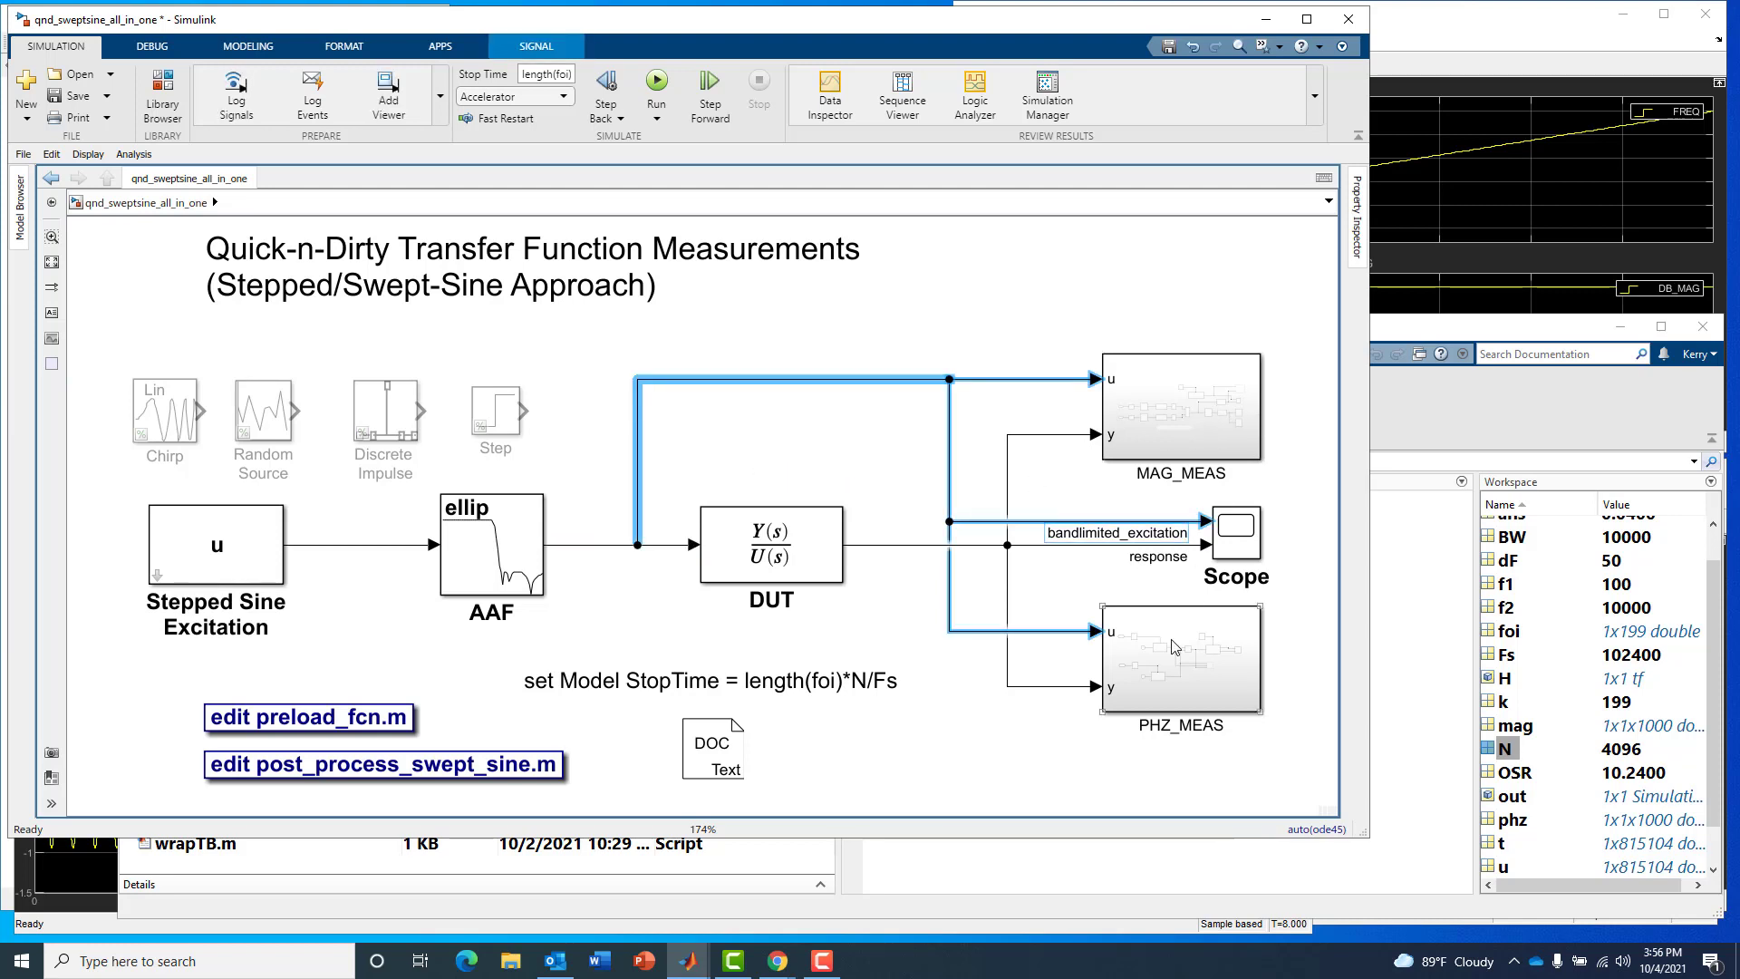
click(1069, 687)
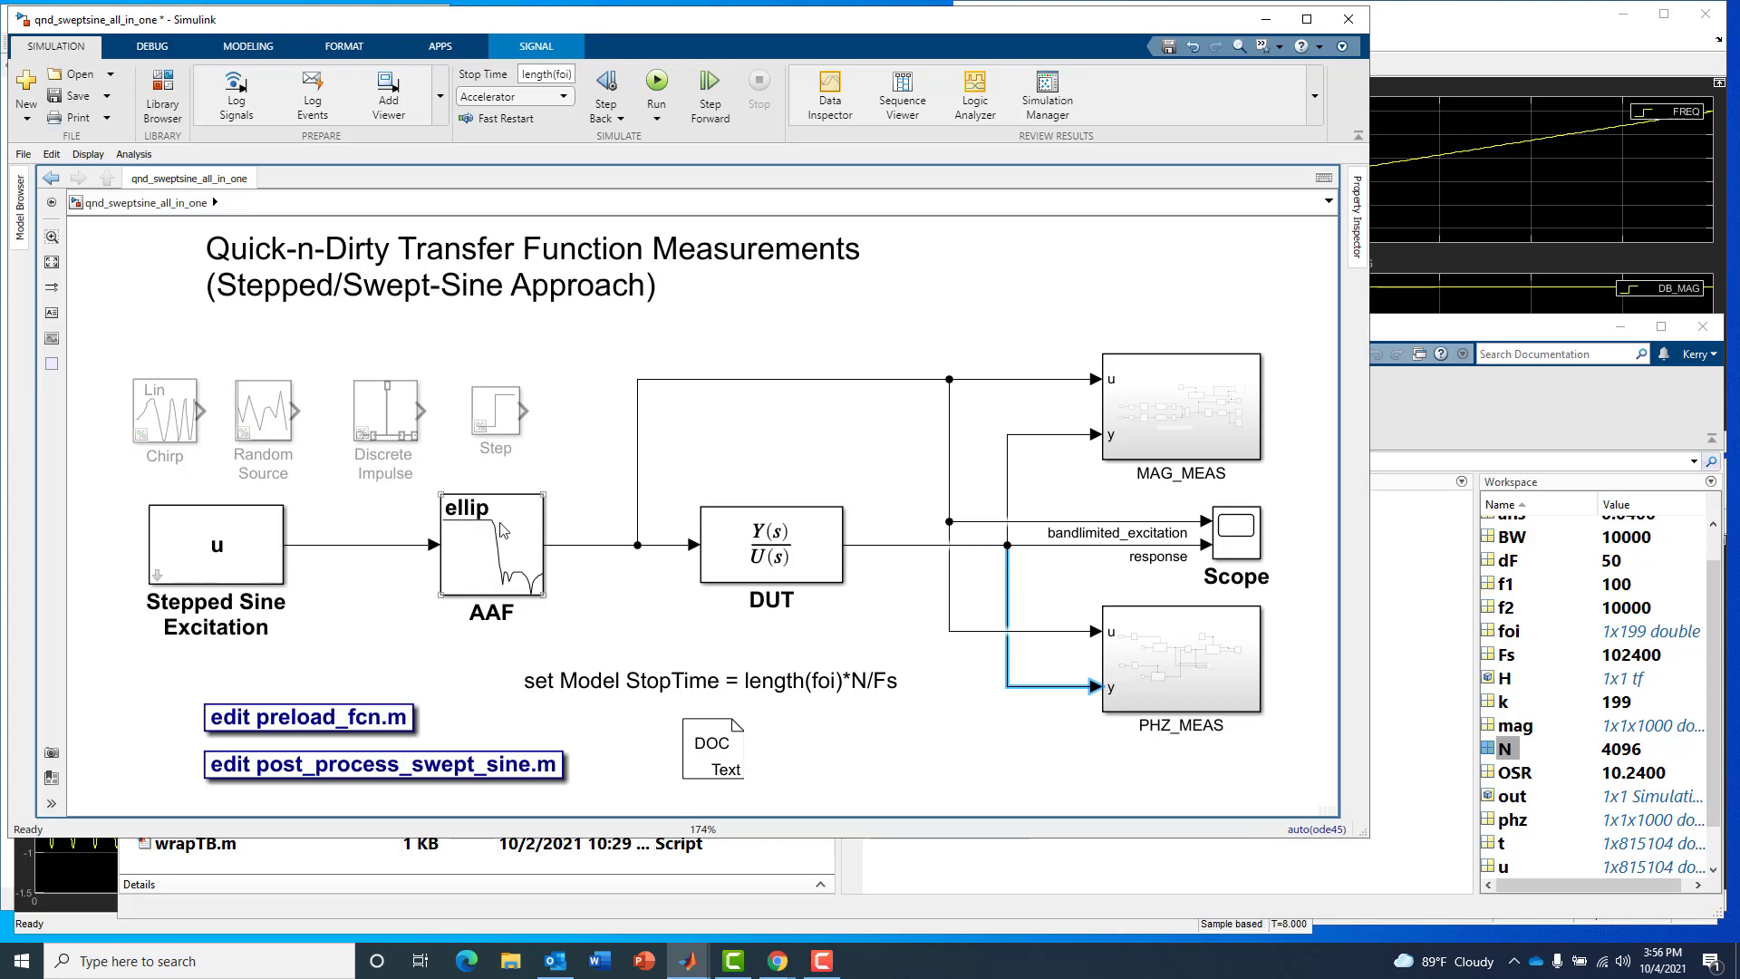
click(797, 550)
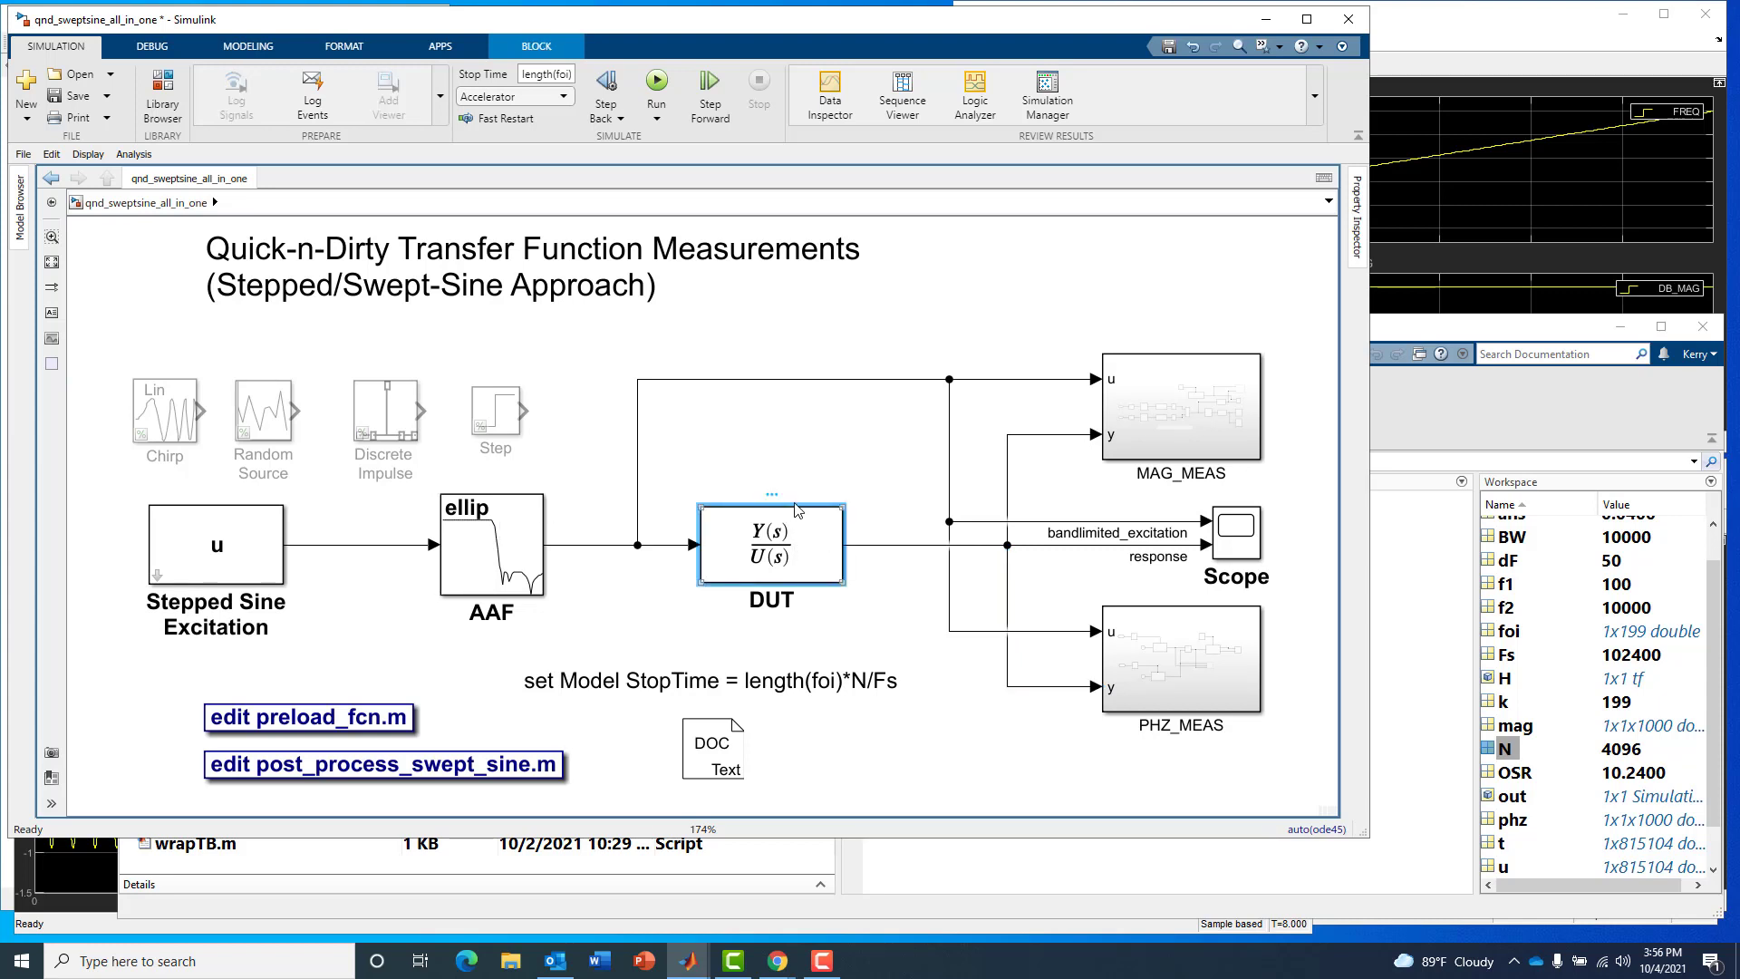
- Run the 8-second simulation, zoom the Scope near 6 s, then fit the full traces
click(656, 84)
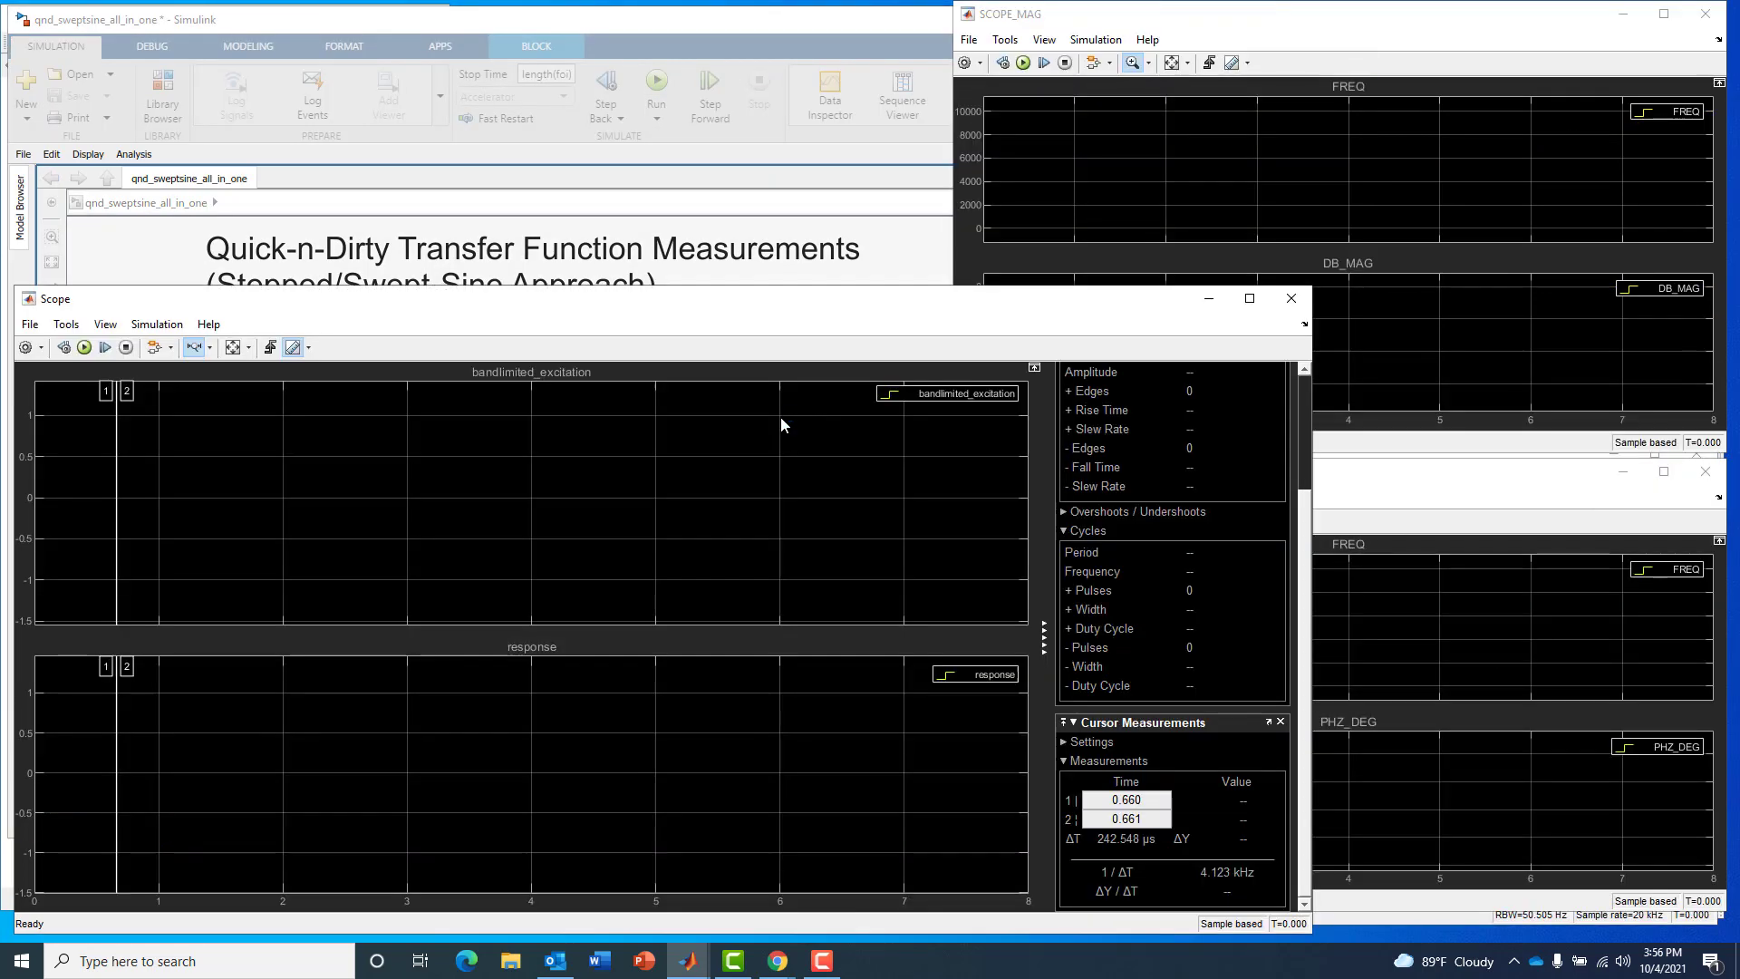
click(781, 418)
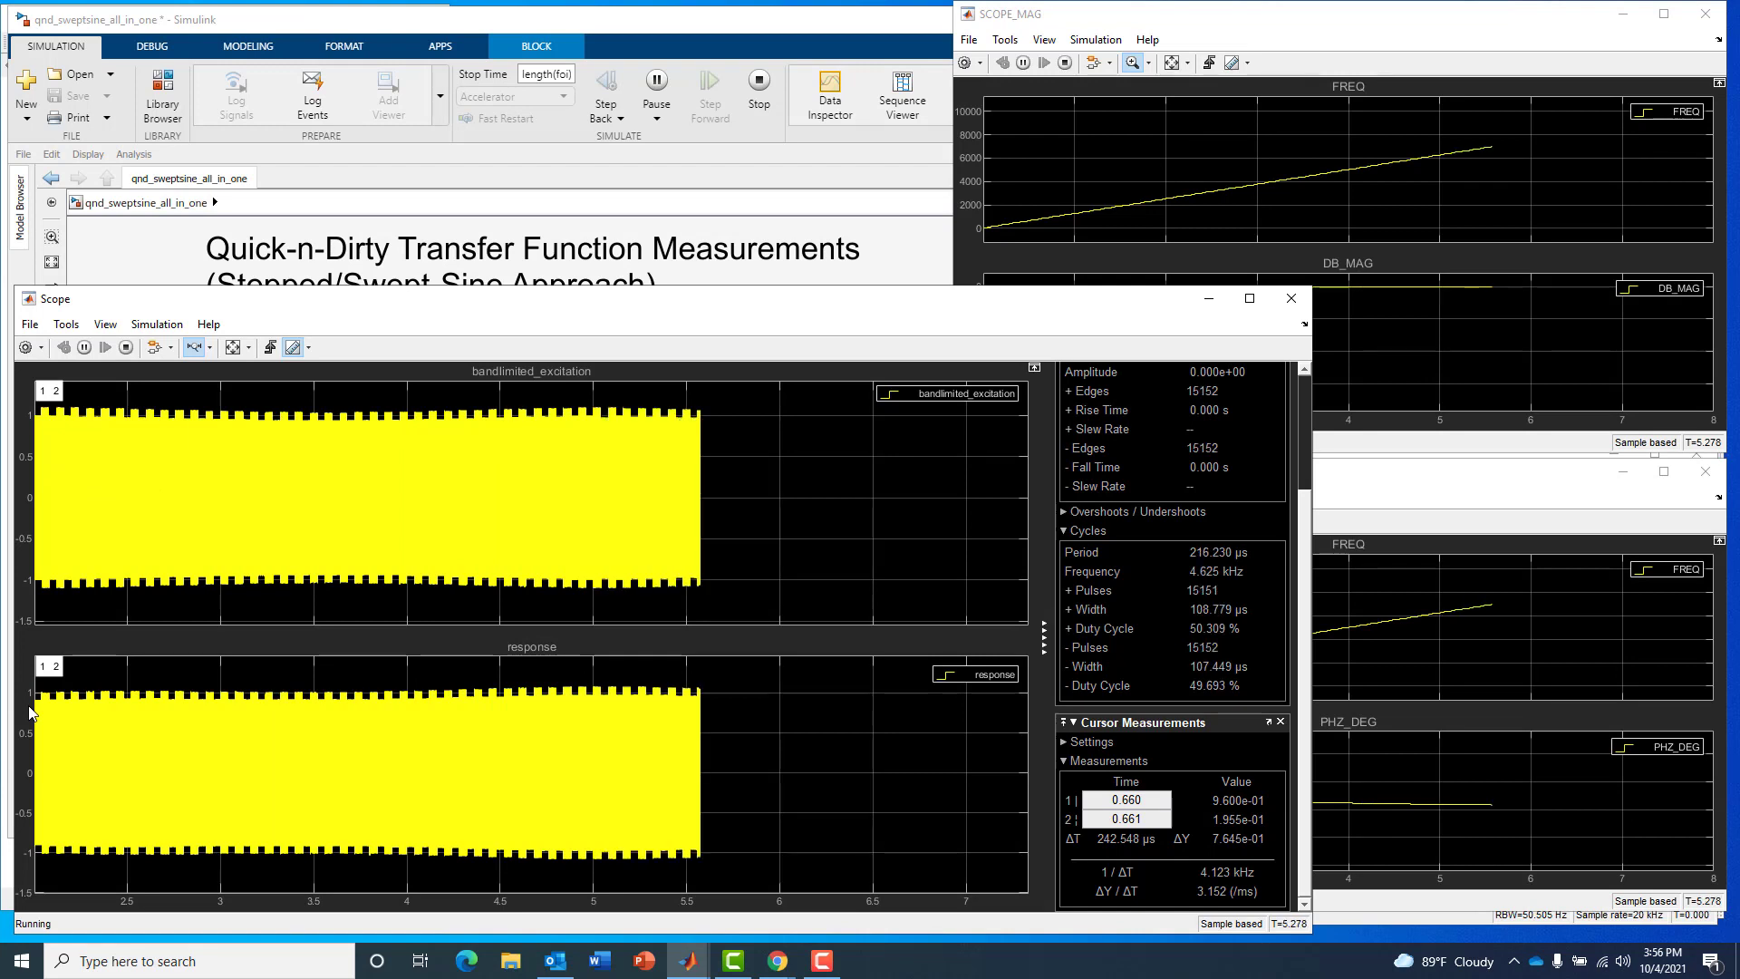
click(234, 348)
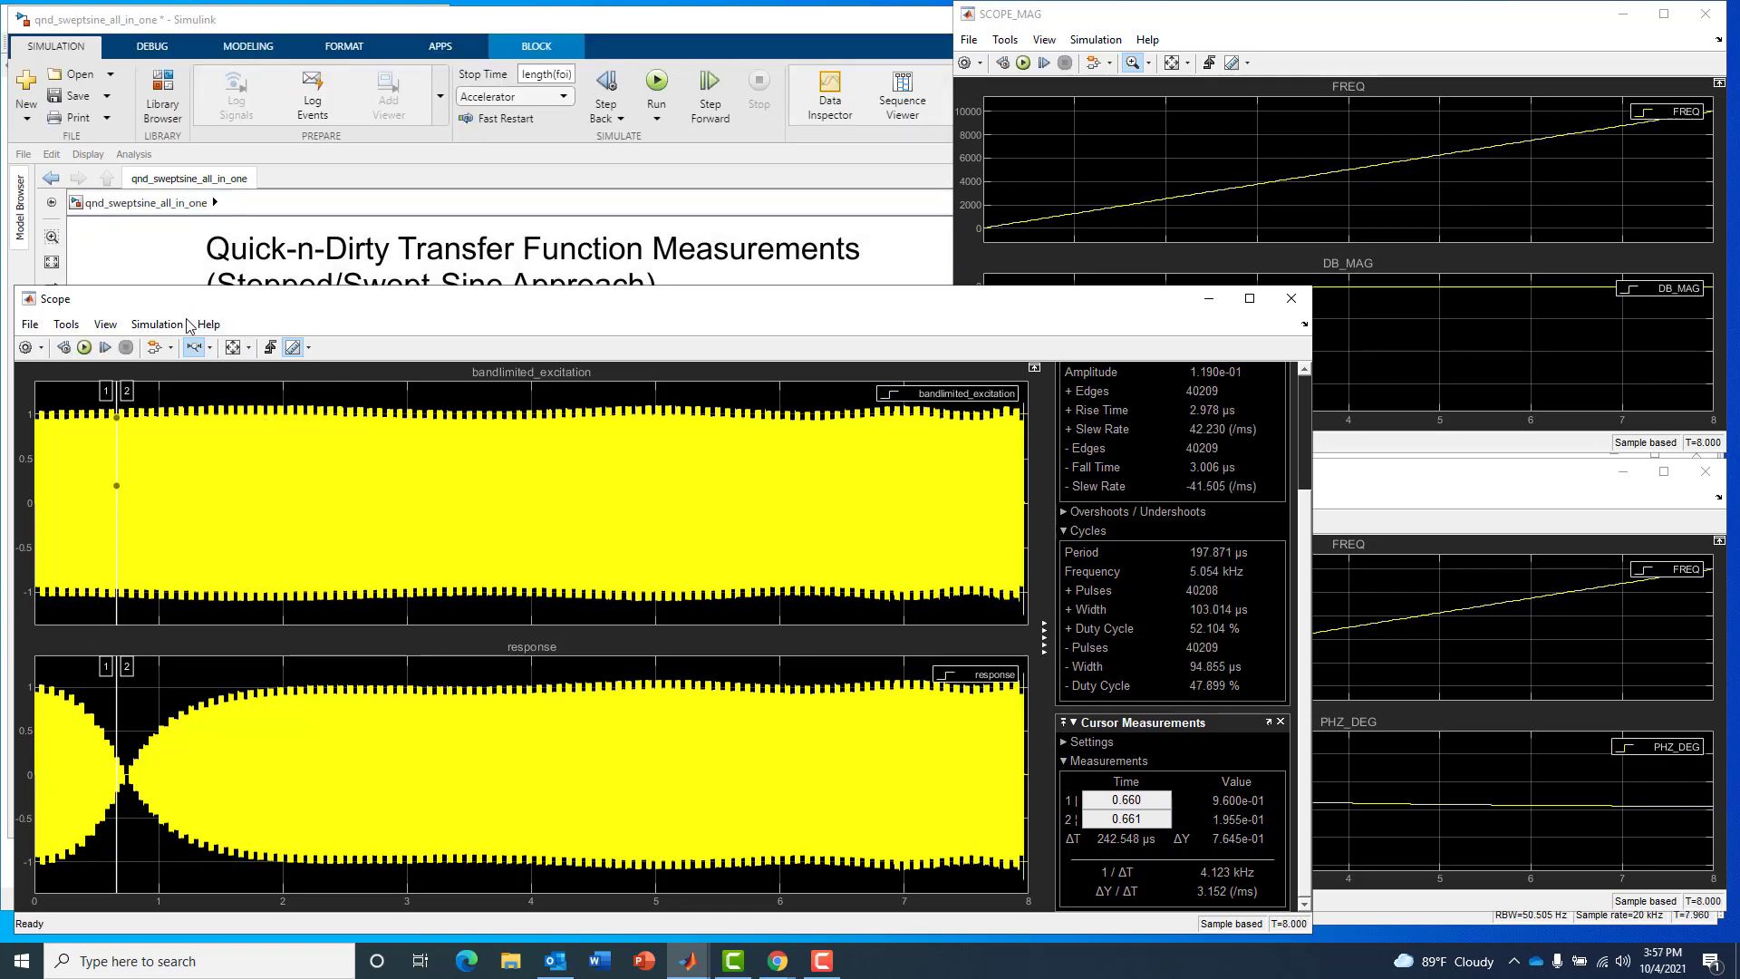
- Restart the simulation from the Scope toolbar's Run button
click(83, 348)
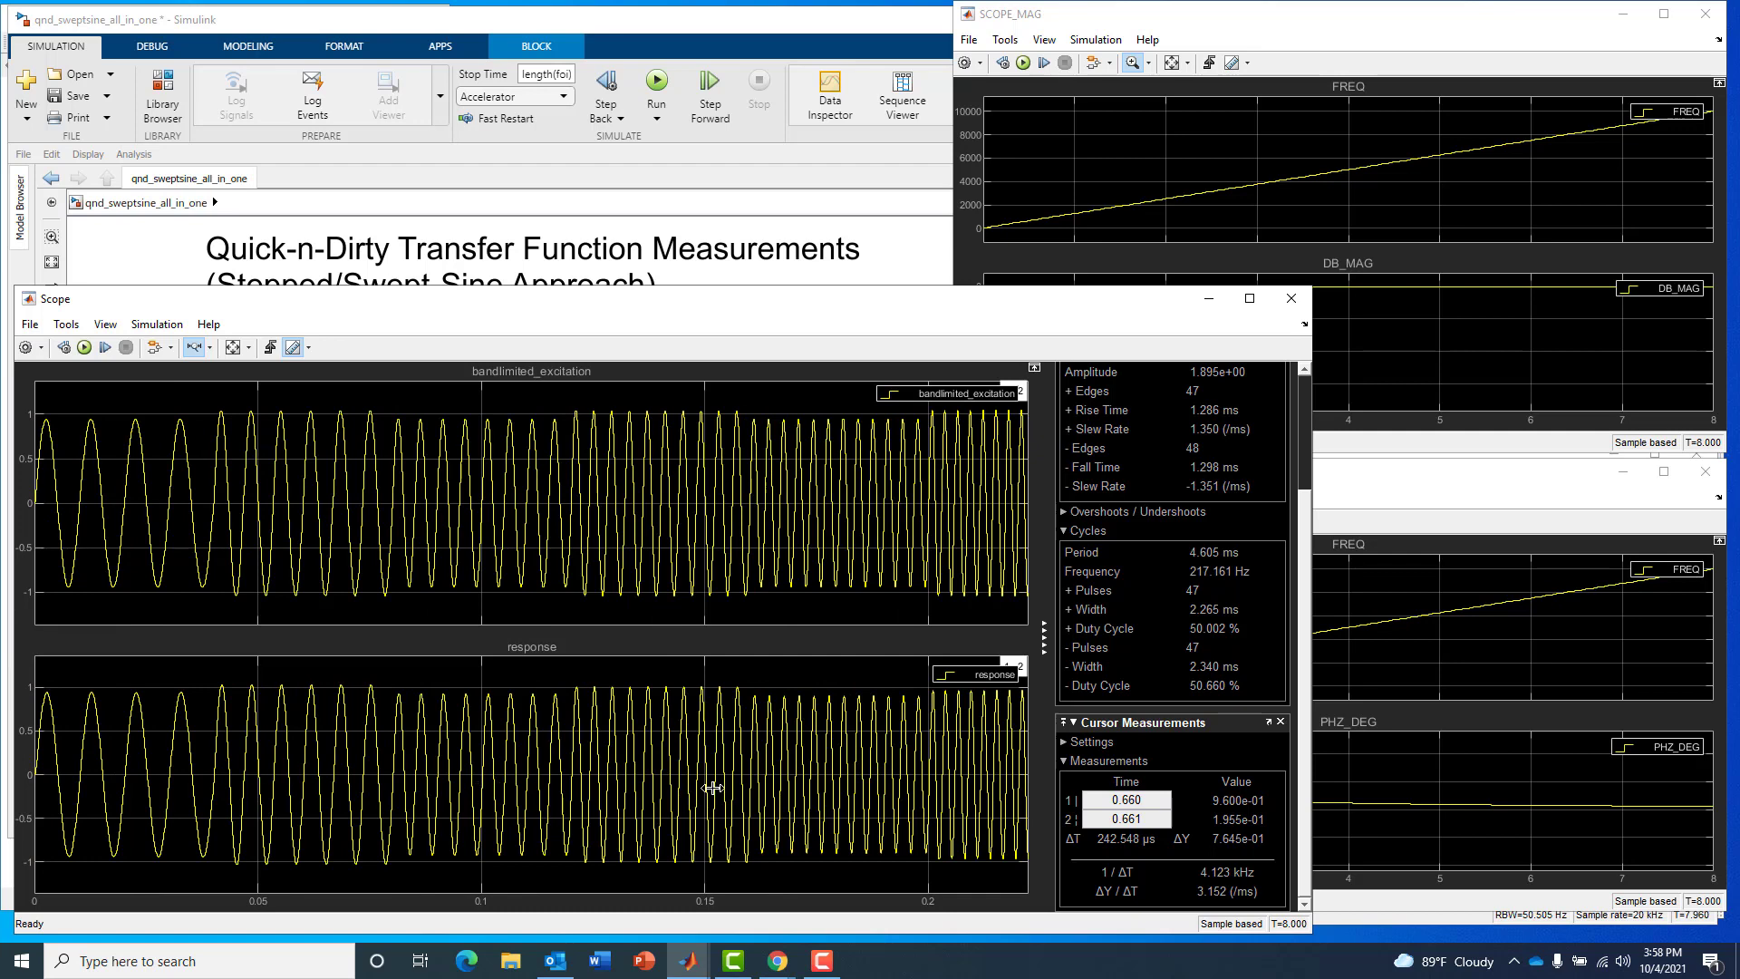
- Zoom the Scope to the first 0.14 s, reset it, then zoom in near 0.73 s
drag(674, 778, 36, 779)
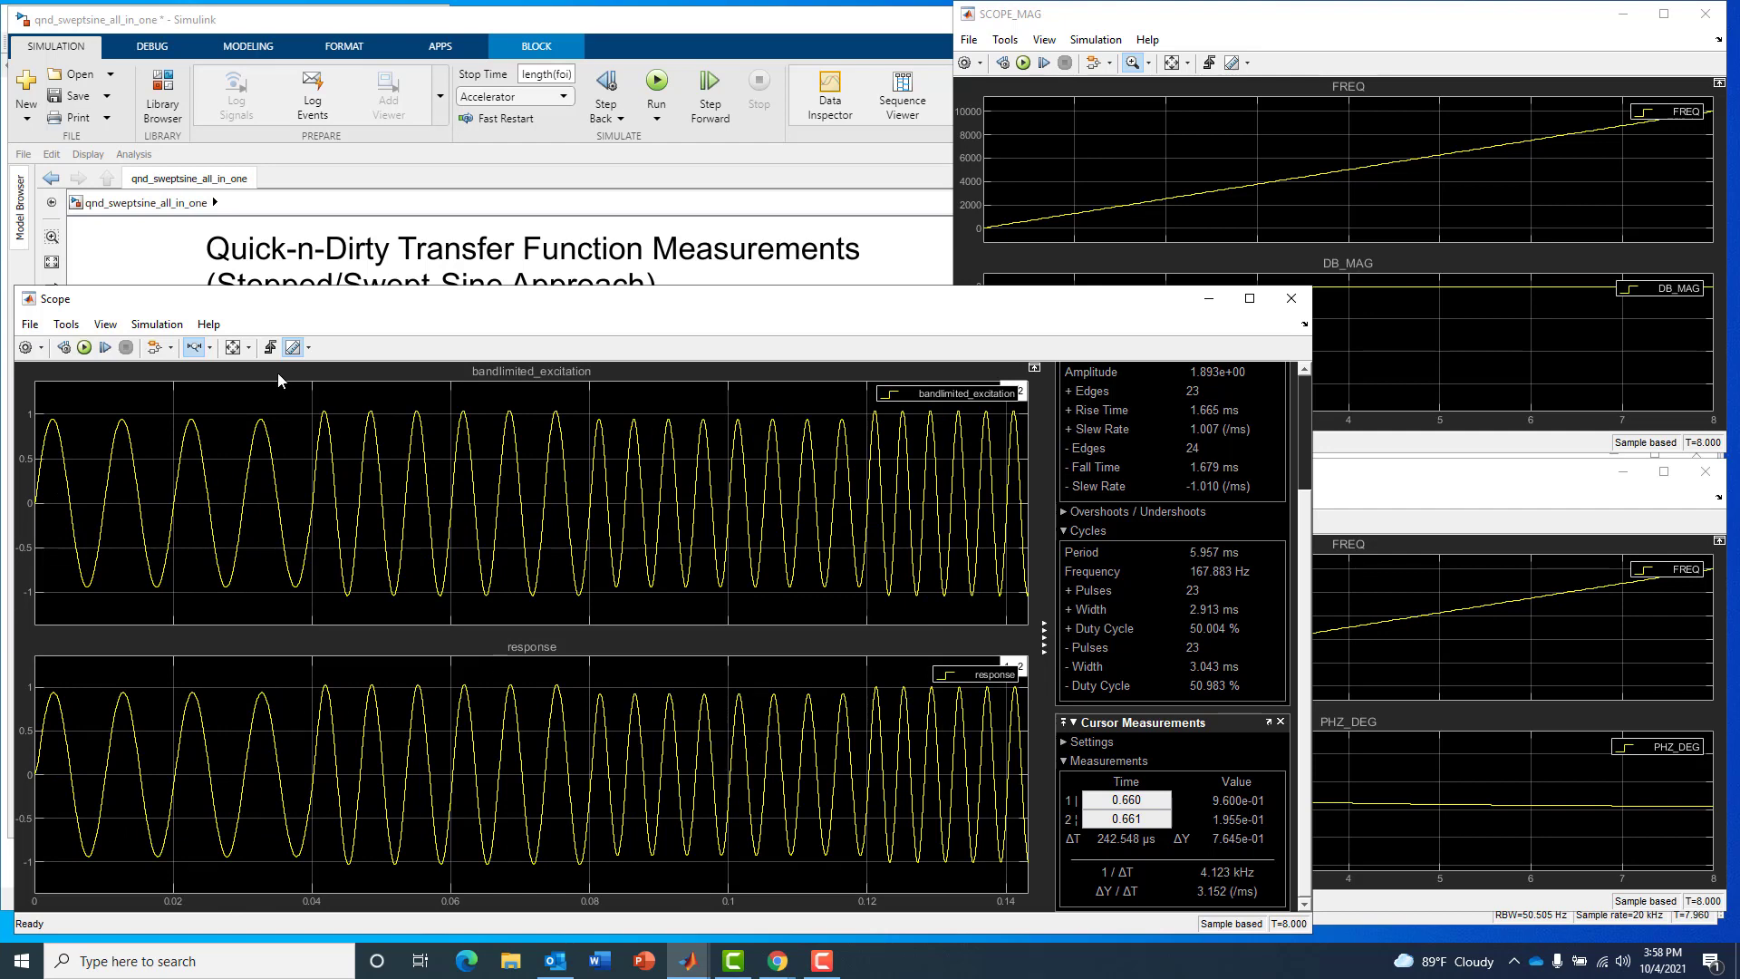
click(232, 348)
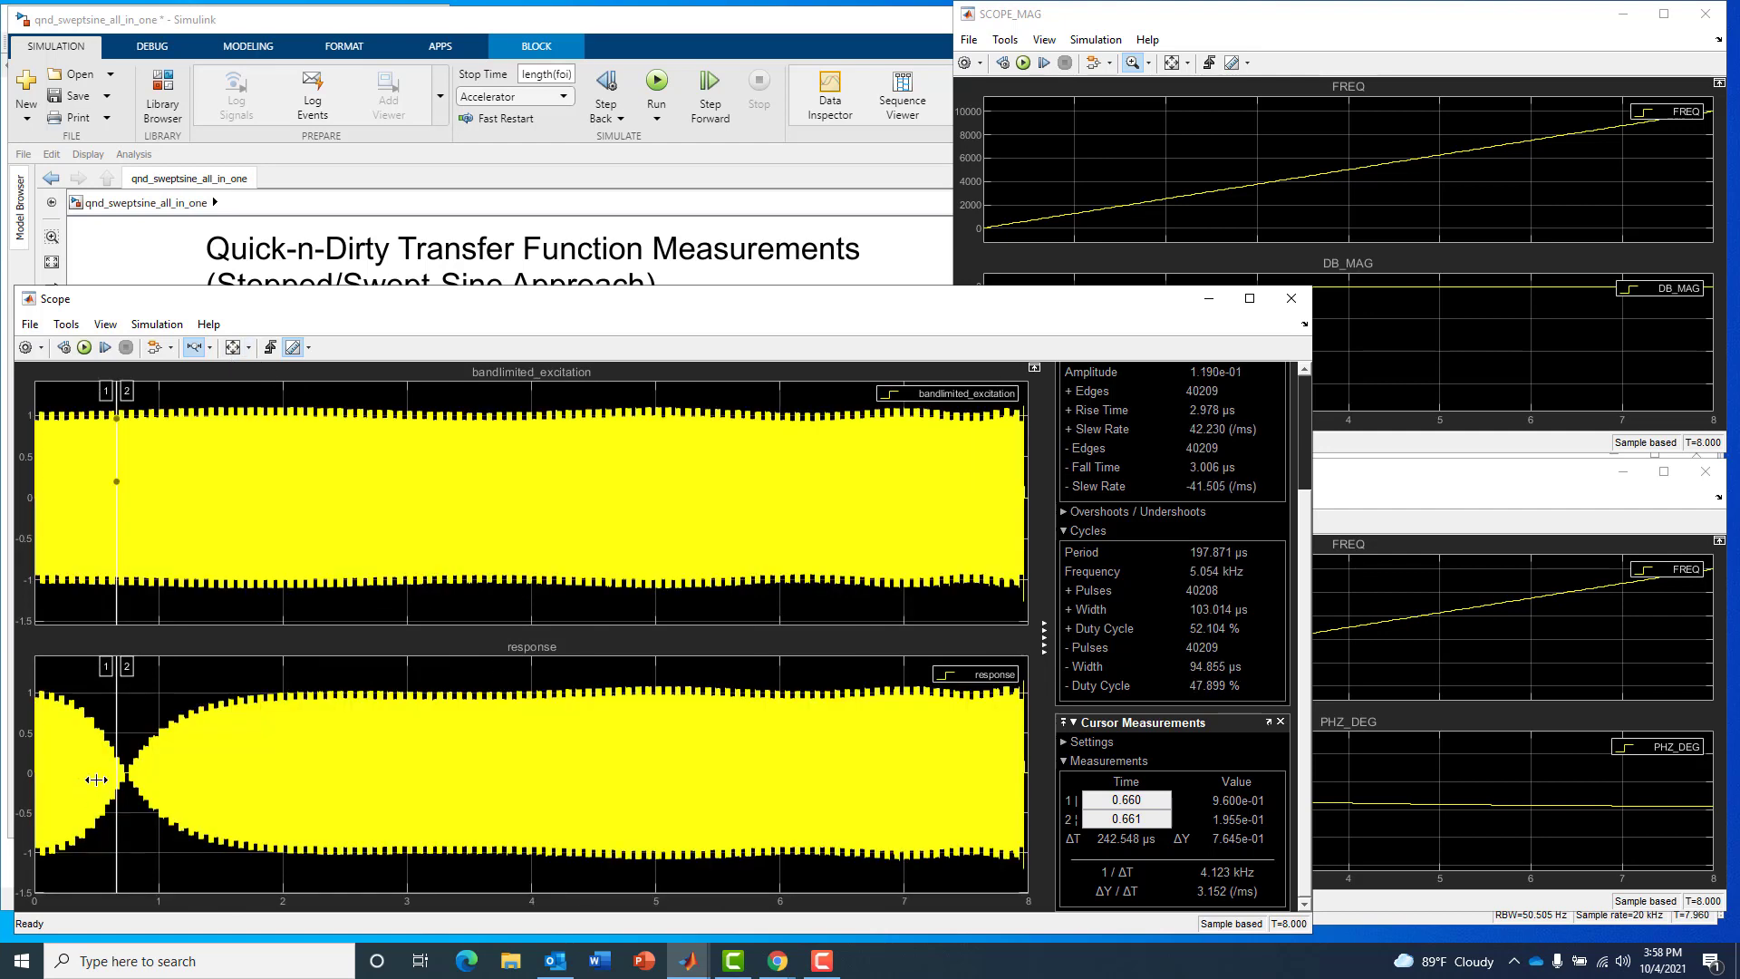
drag(96, 779, 171, 780)
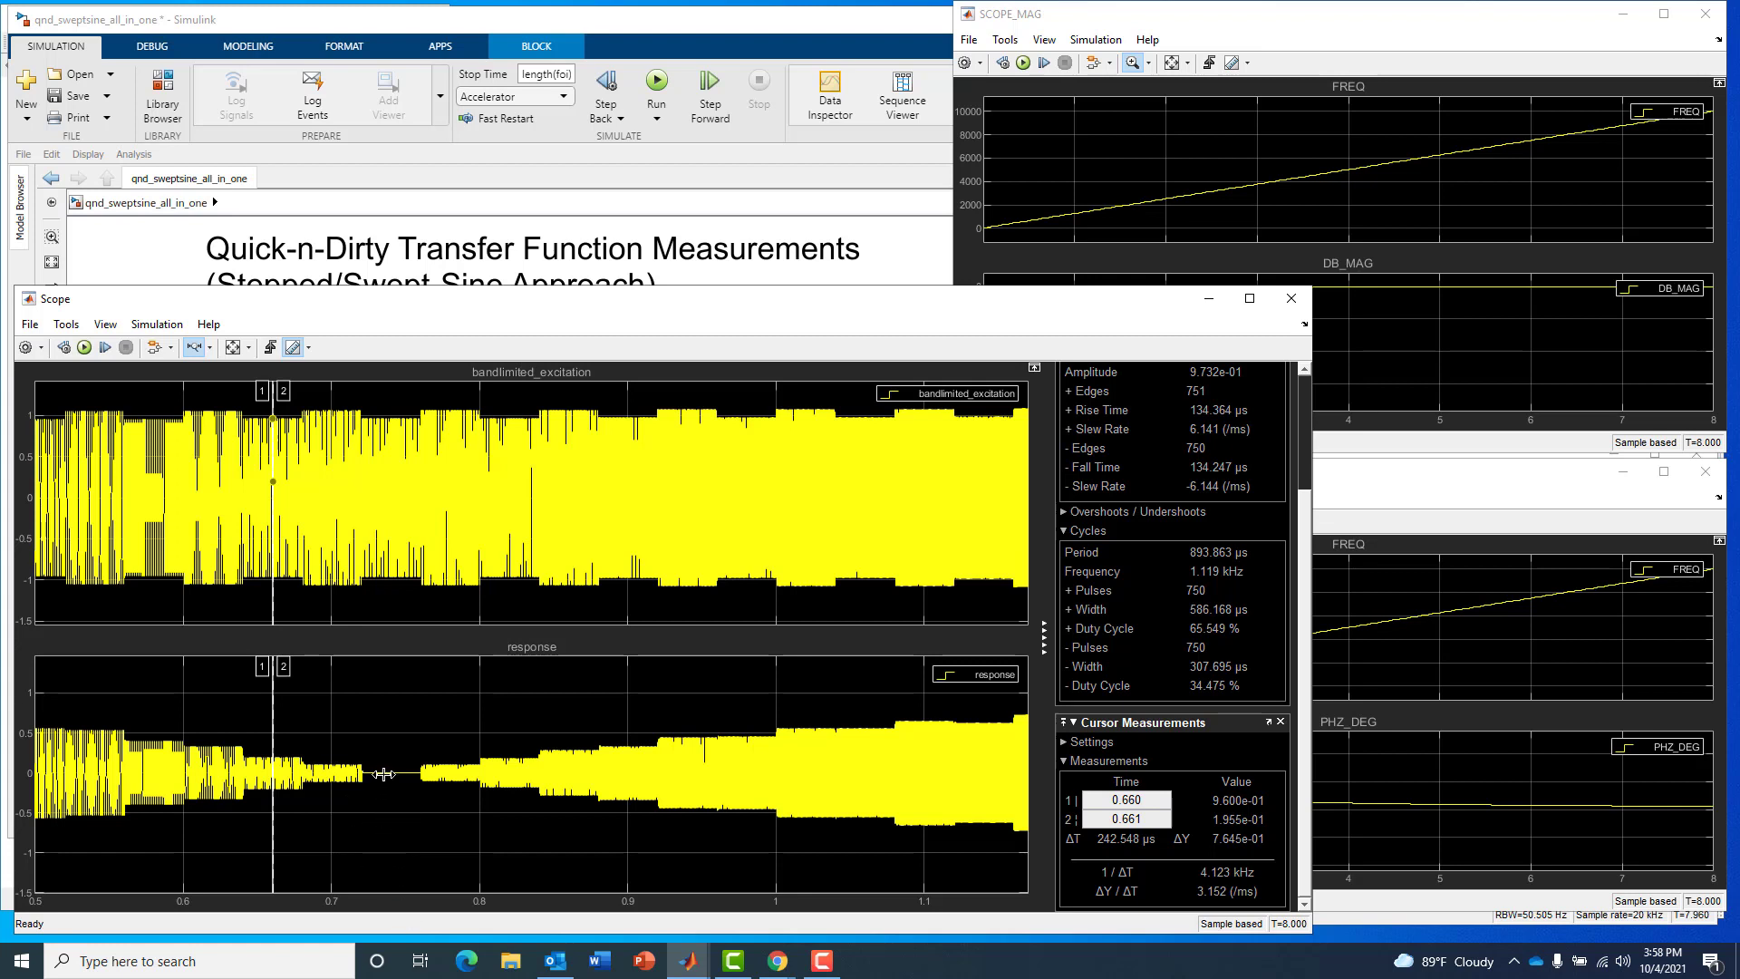
drag(369, 524, 404, 525)
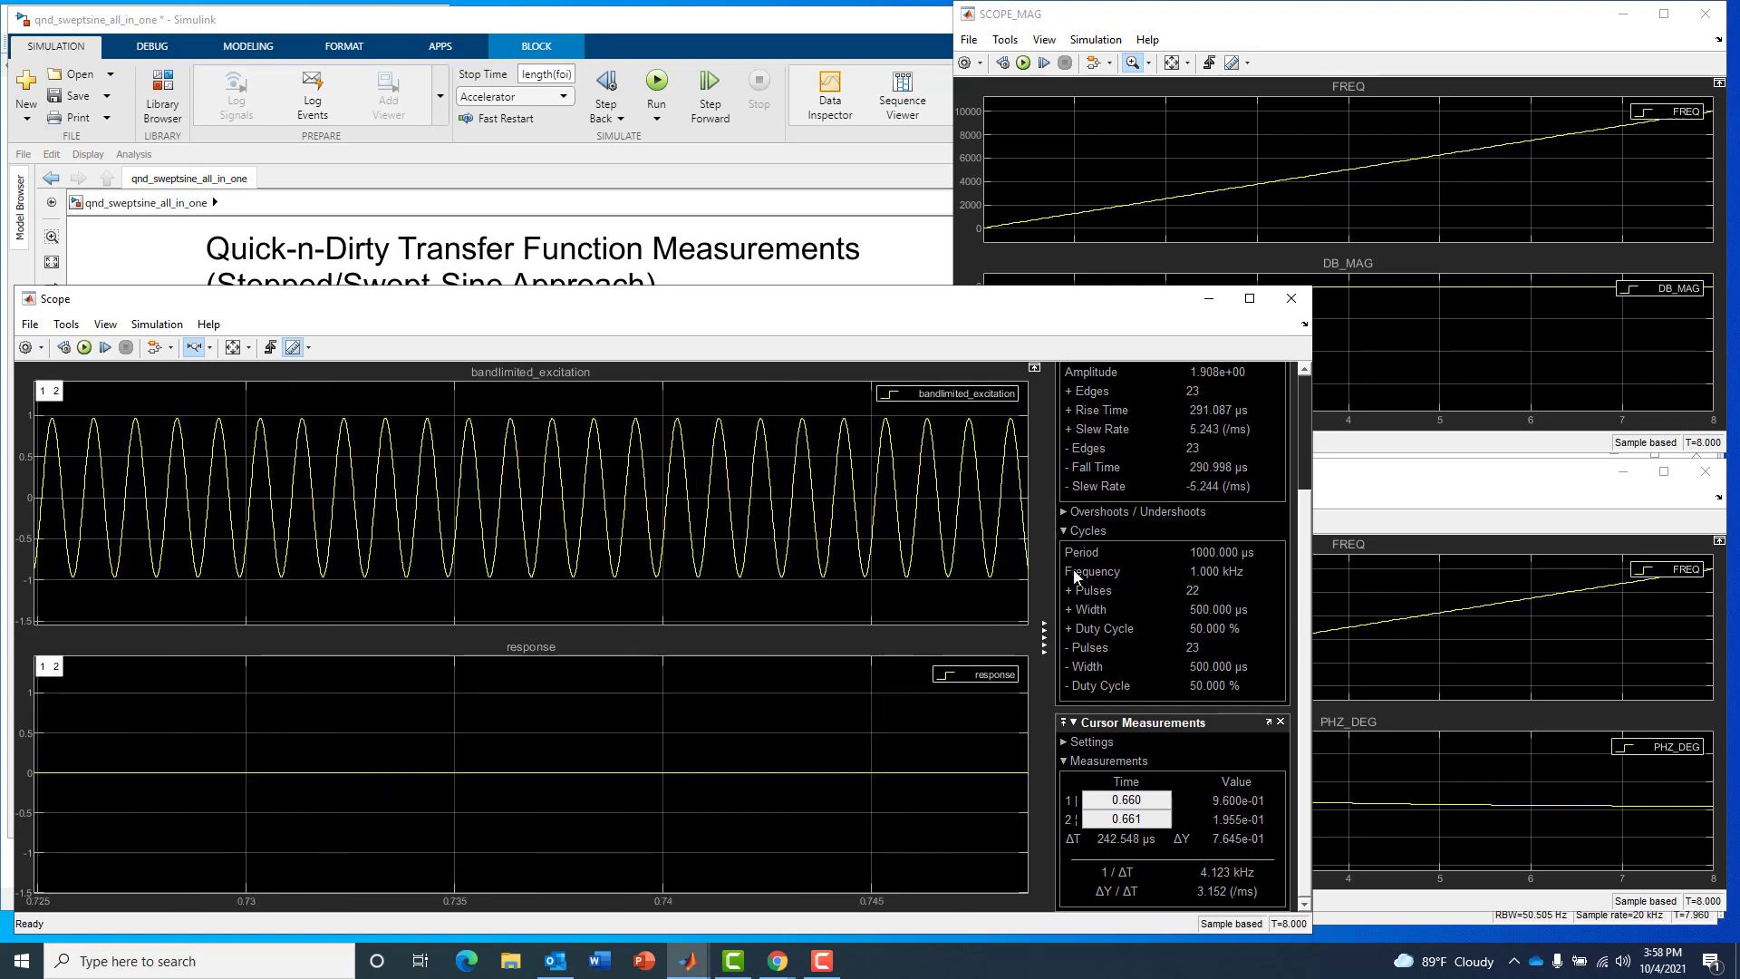
- Scale the Y-axes so the response fills its plot, then fit both plots to 0–8 s
mouse_move(1216, 581)
click(249, 348)
click(237, 392)
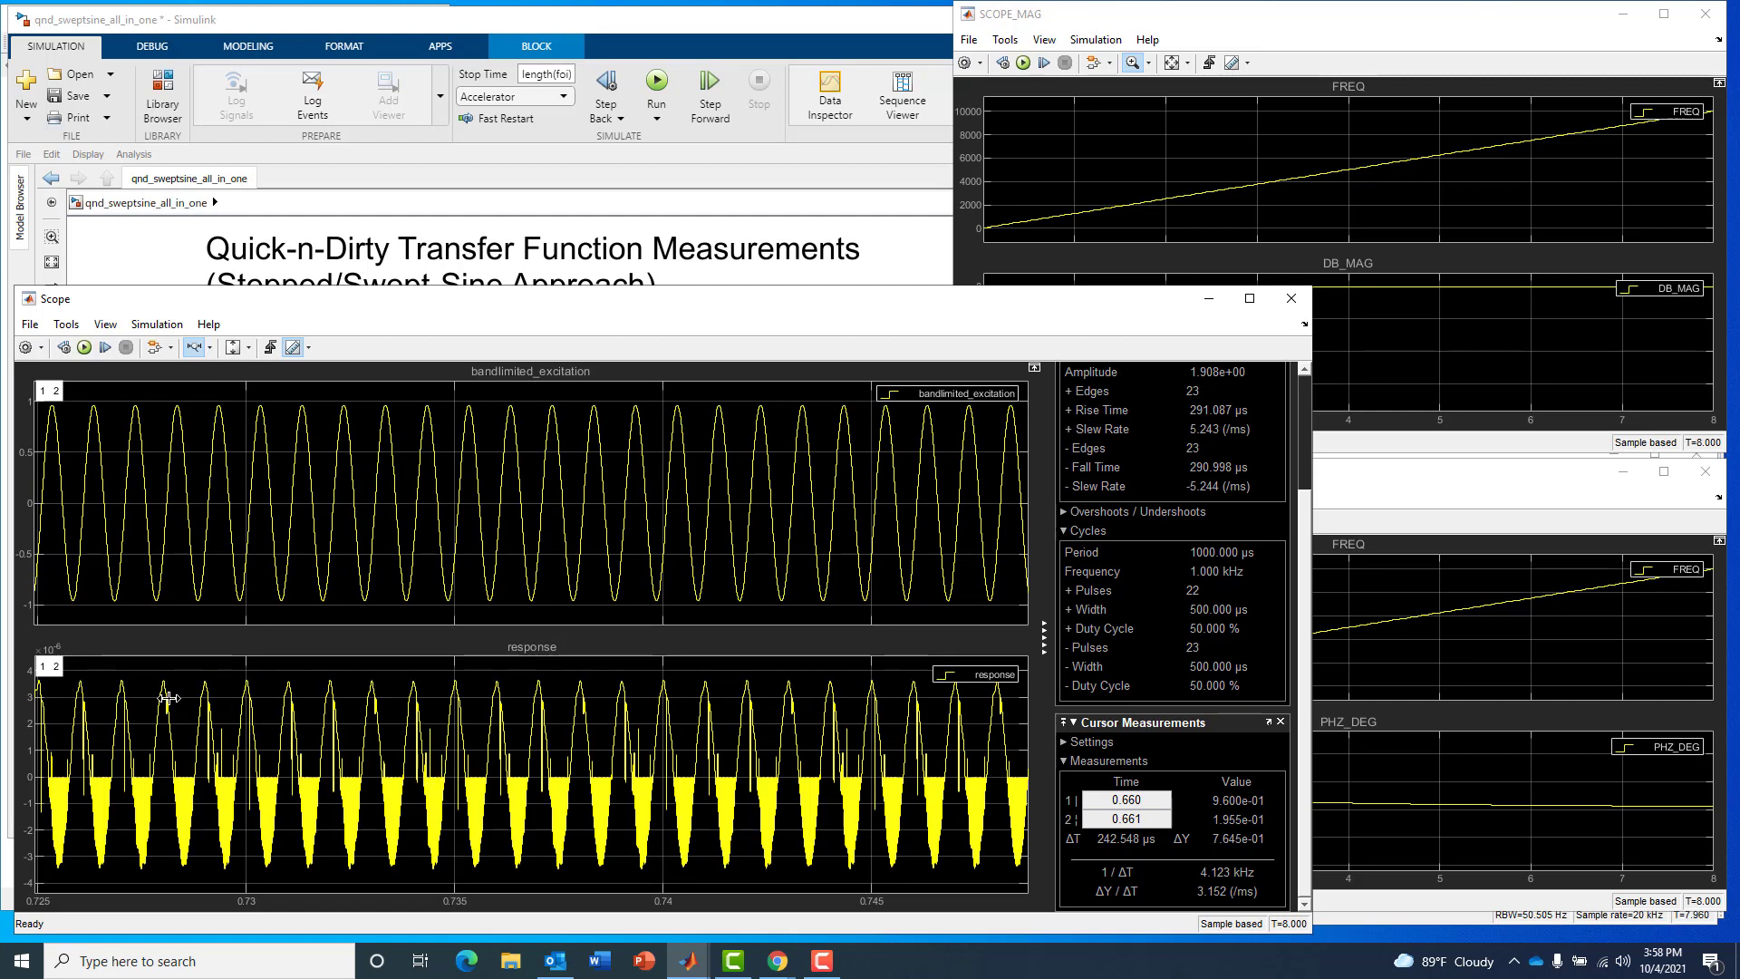
click(249, 348)
click(236, 393)
- Zoom the Scope's time axis from 0.55–0.95 s to 0.692–0.71 s, autoscale the vertical axes, then narrow to about 0.6985–0.701 s
drag(103, 773, 152, 772)
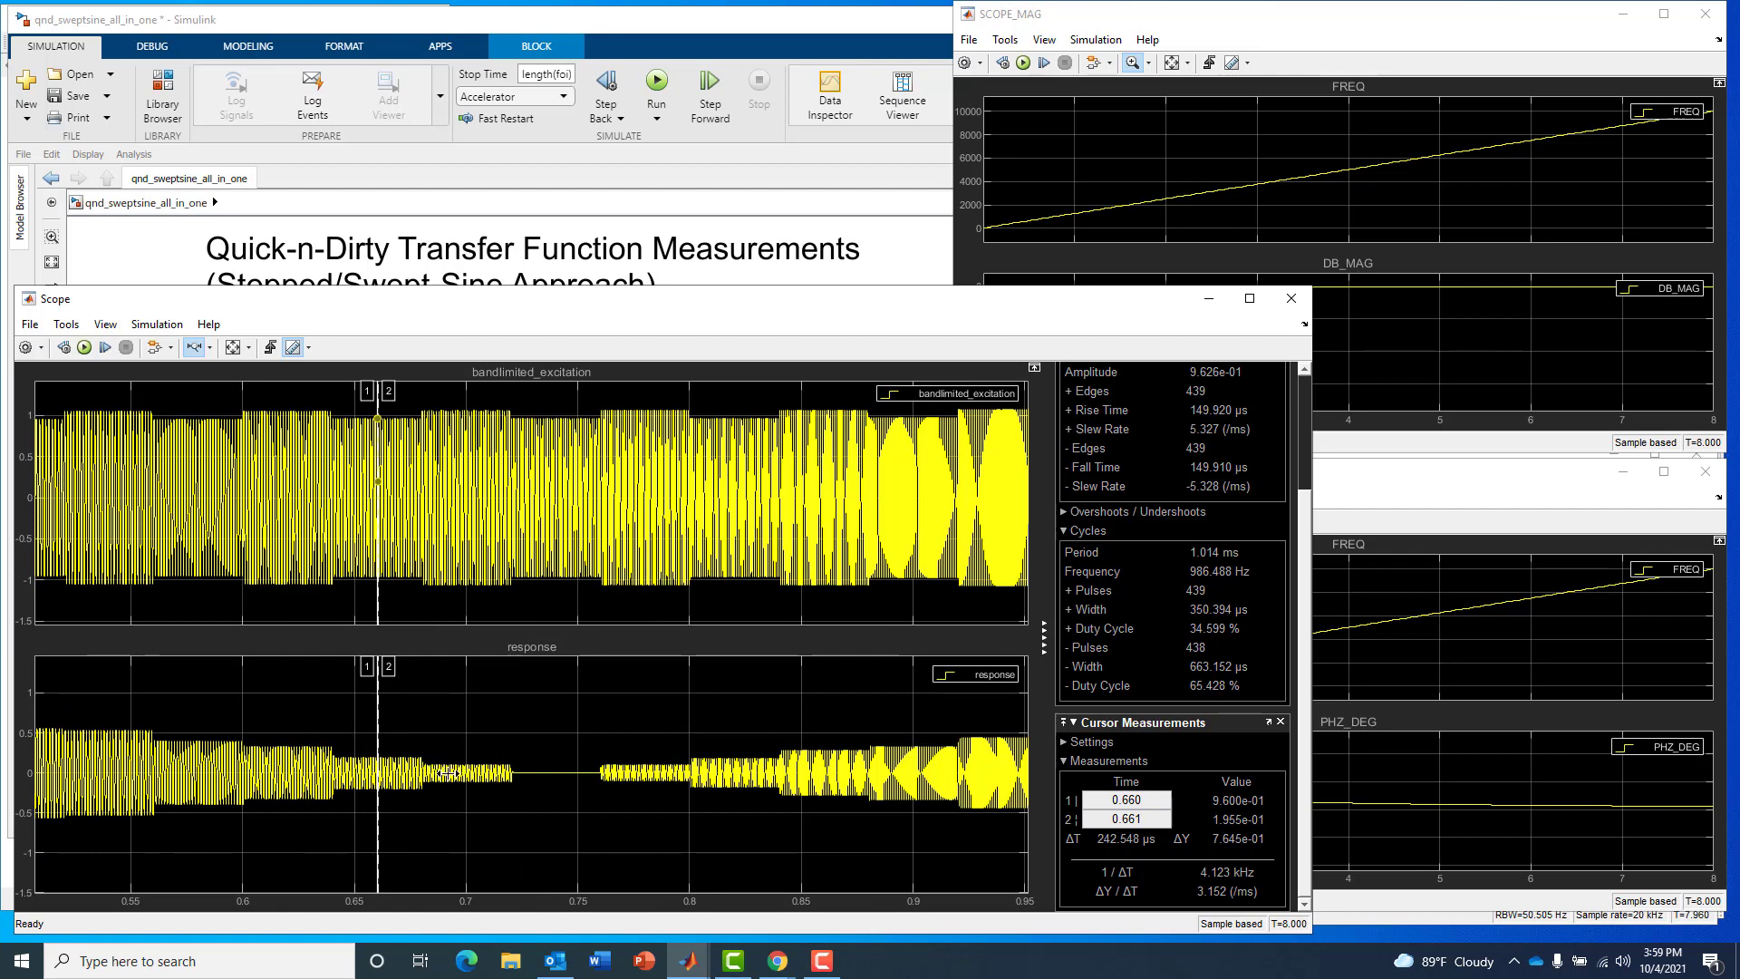
drag(447, 772, 488, 772)
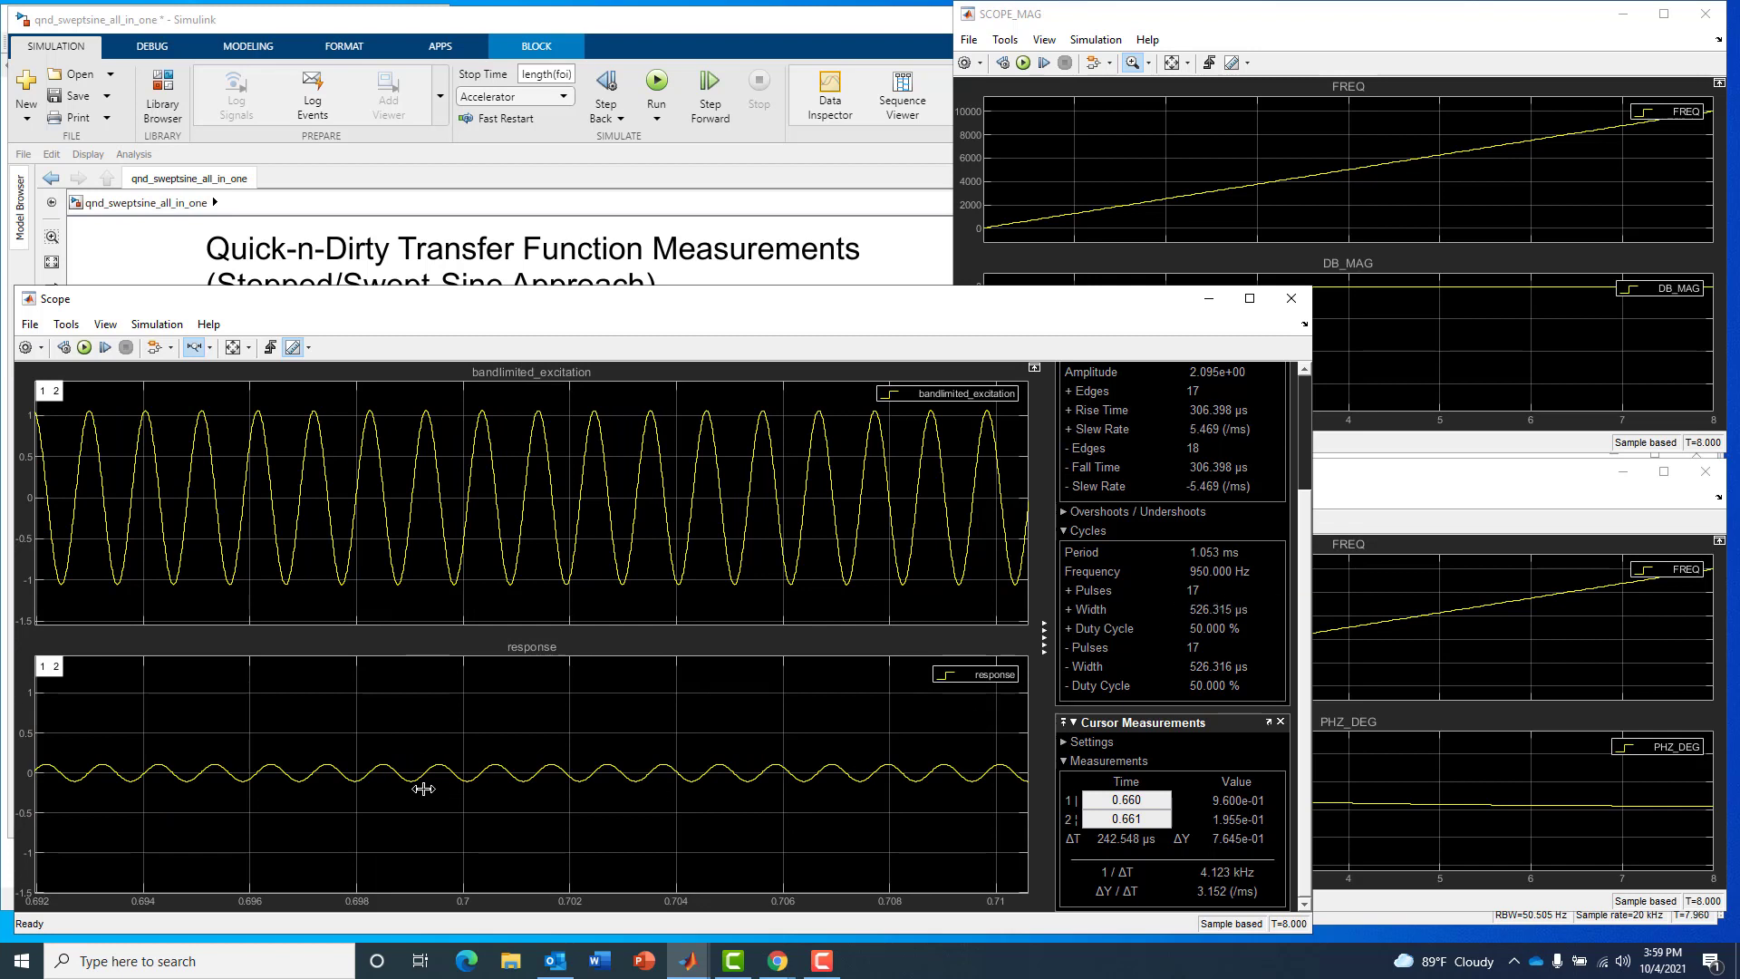
click(247, 349)
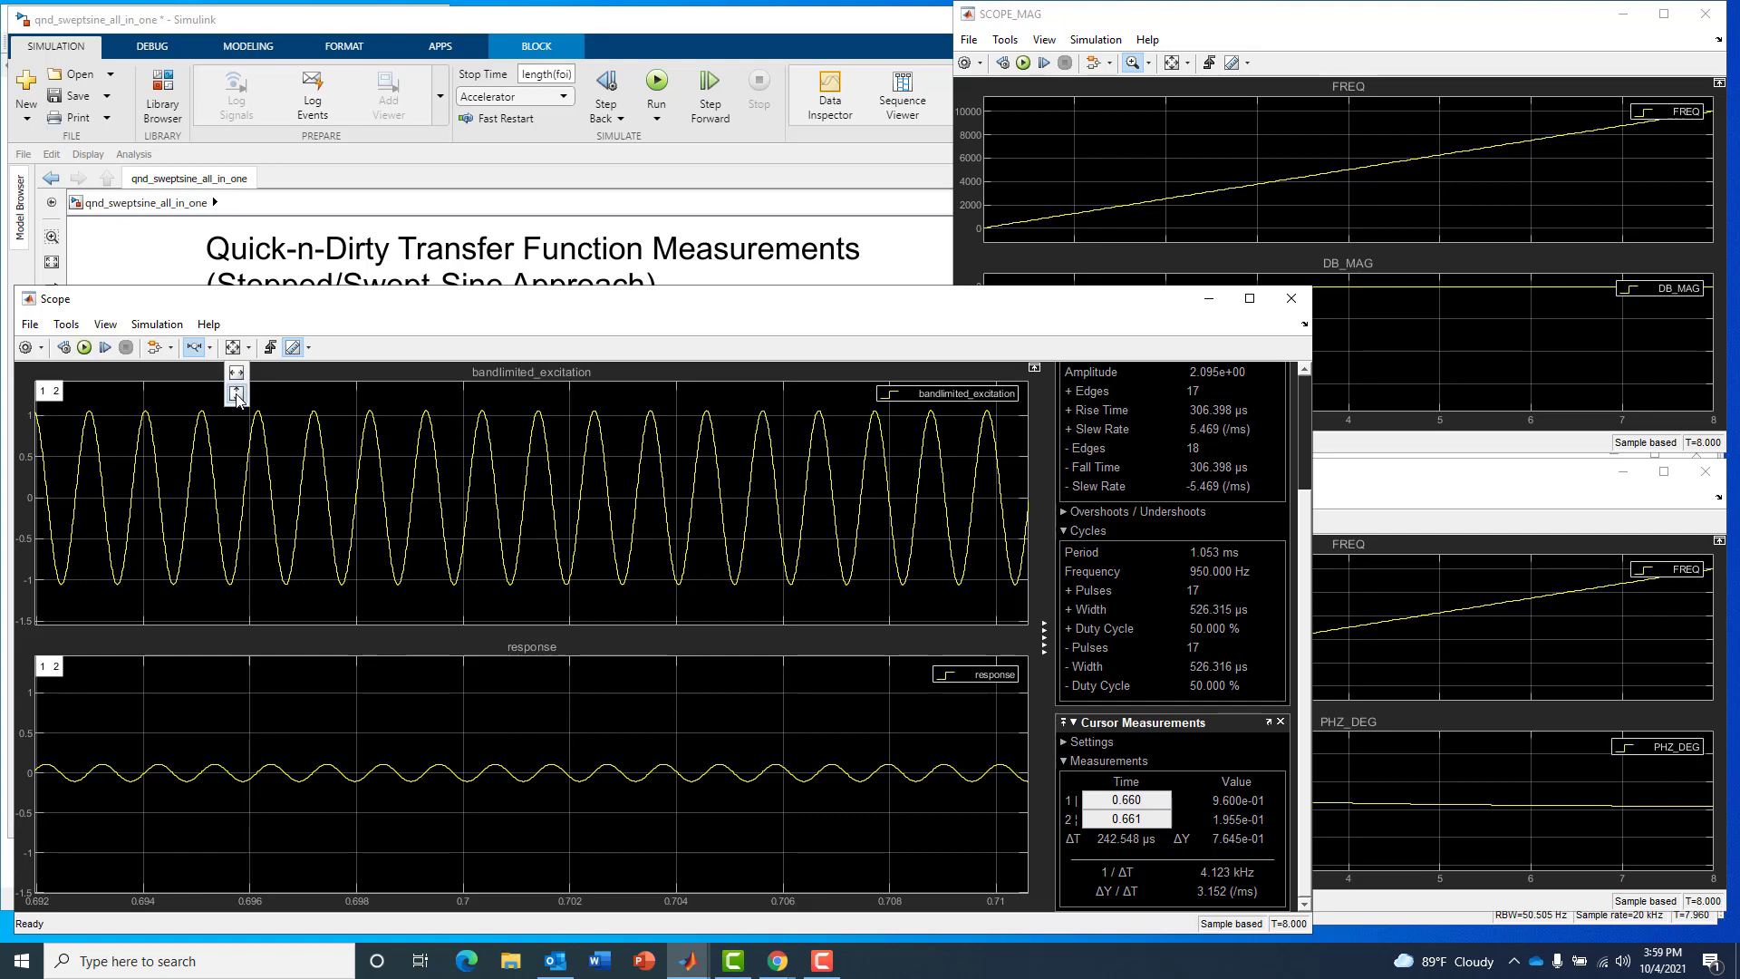
click(236, 395)
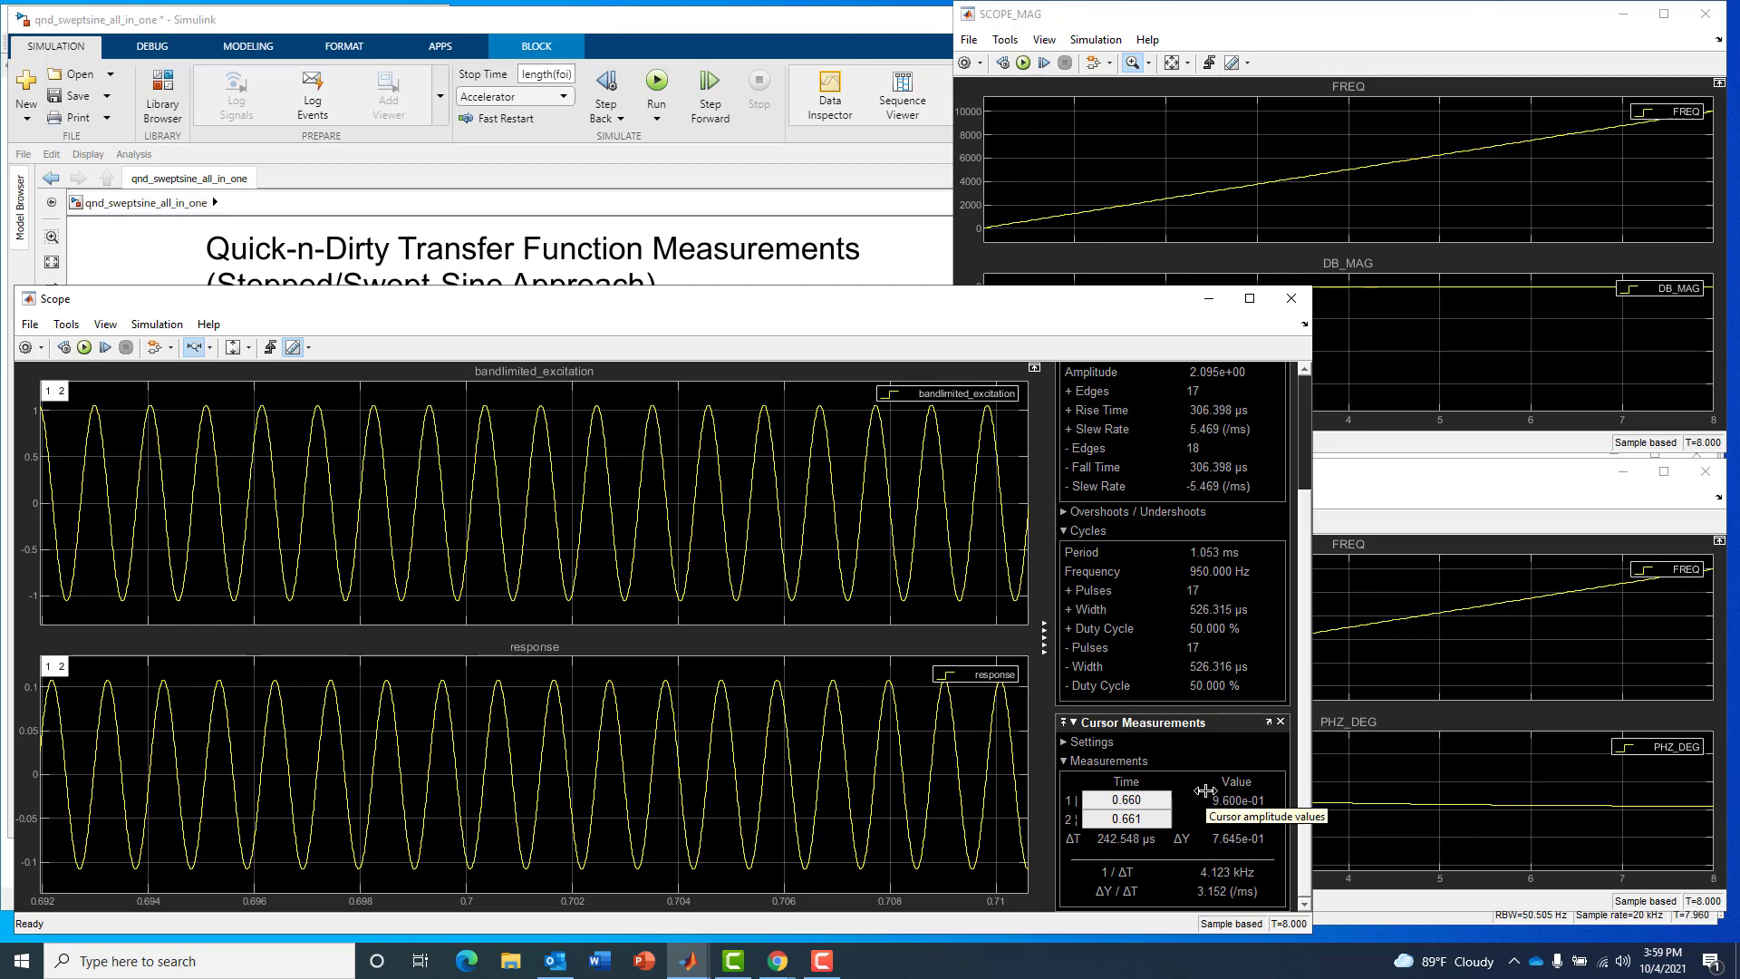
drag(380, 740, 516, 726)
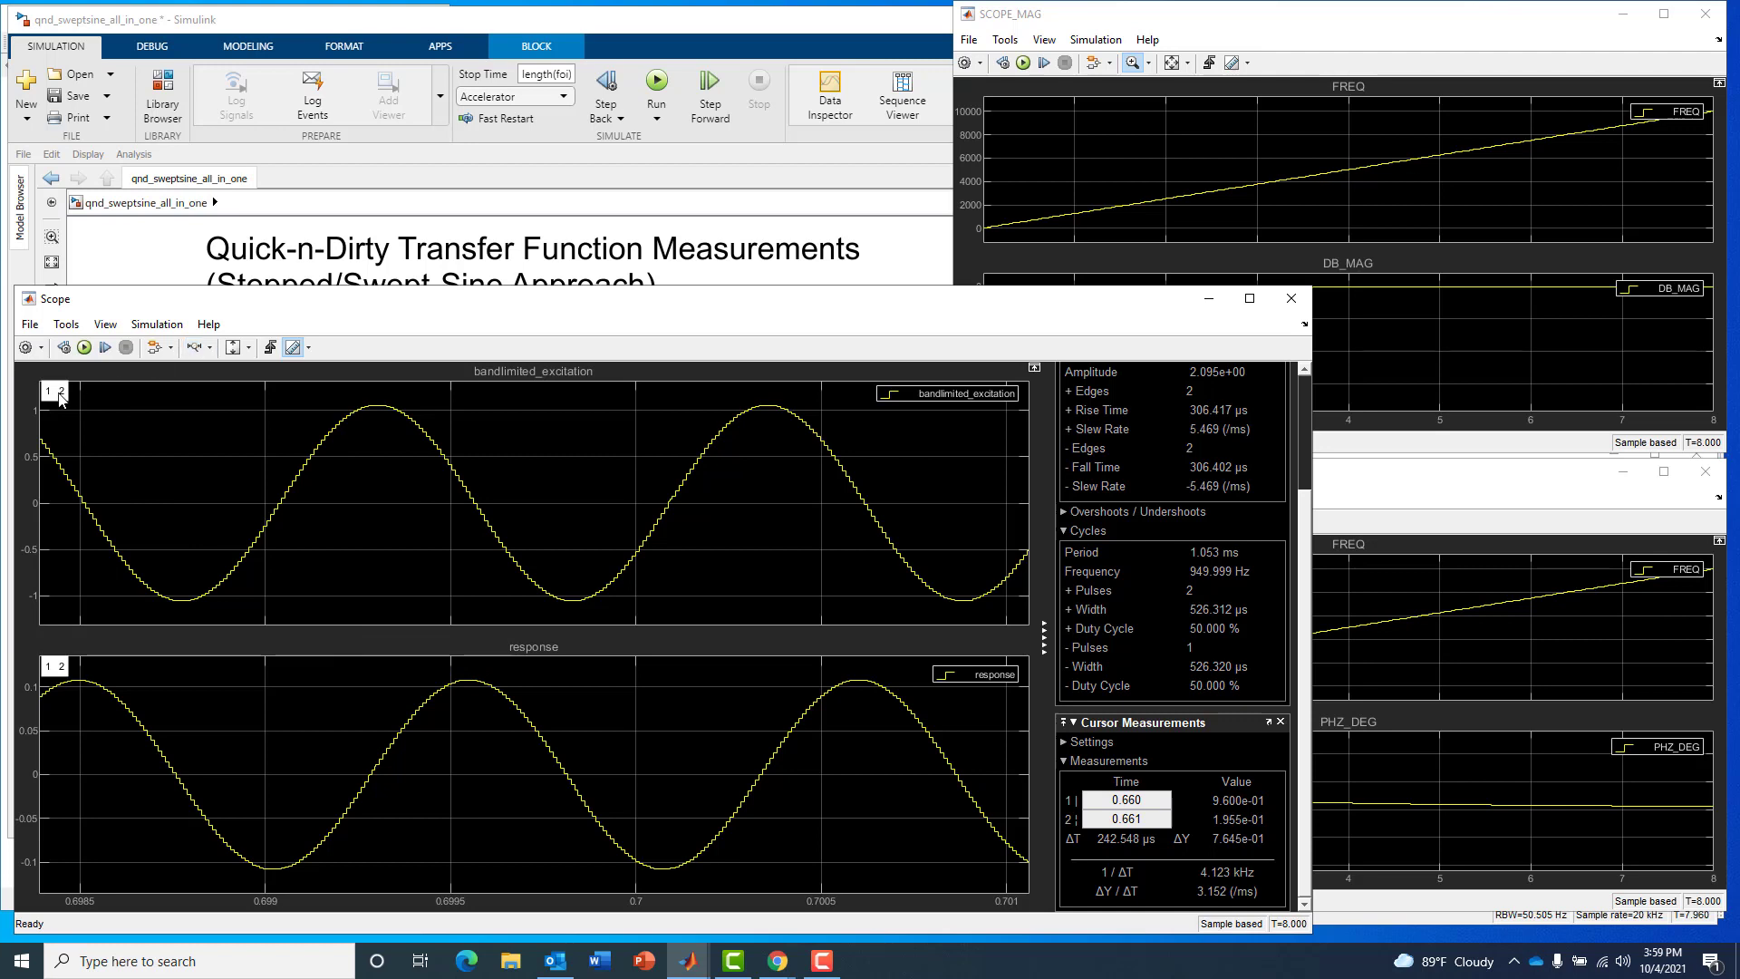
- Drag cursor 1 to the excitation peak at 0.699 s and cursor 2 to 0.700 s
drag(48, 390, 379, 406)
drag(44, 389, 469, 473)
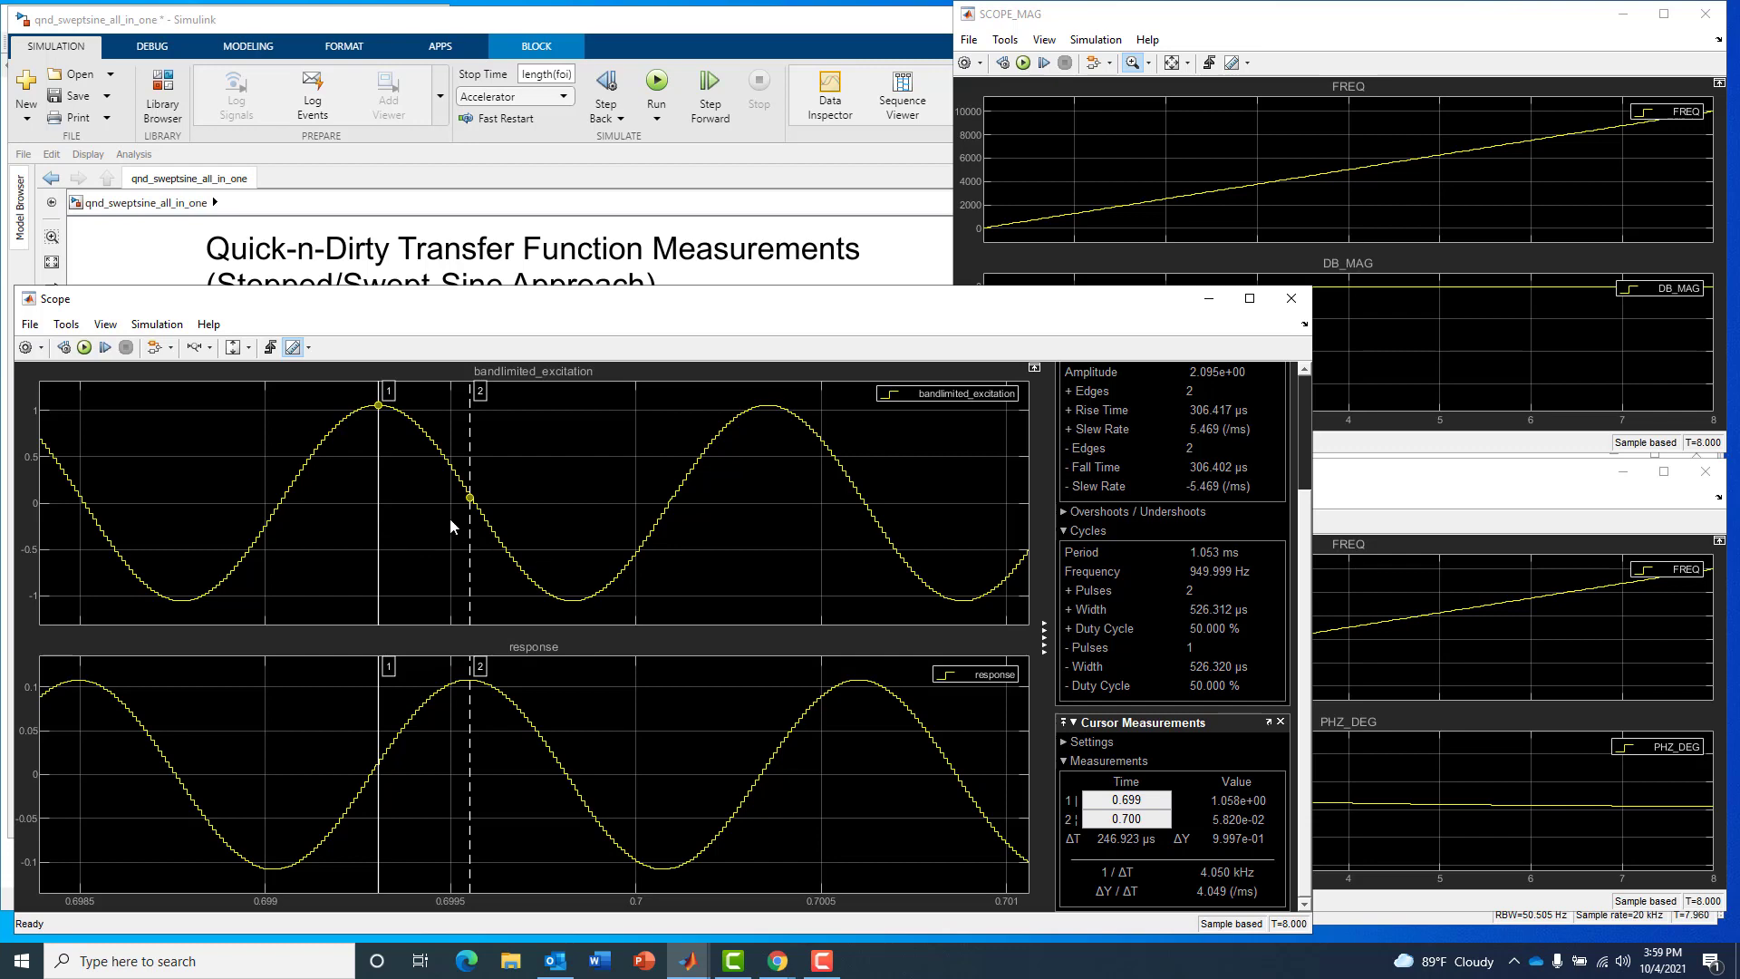
- Bring the model forward and look inside MAG_MEAS, then go back to the top level
click(118, 279)
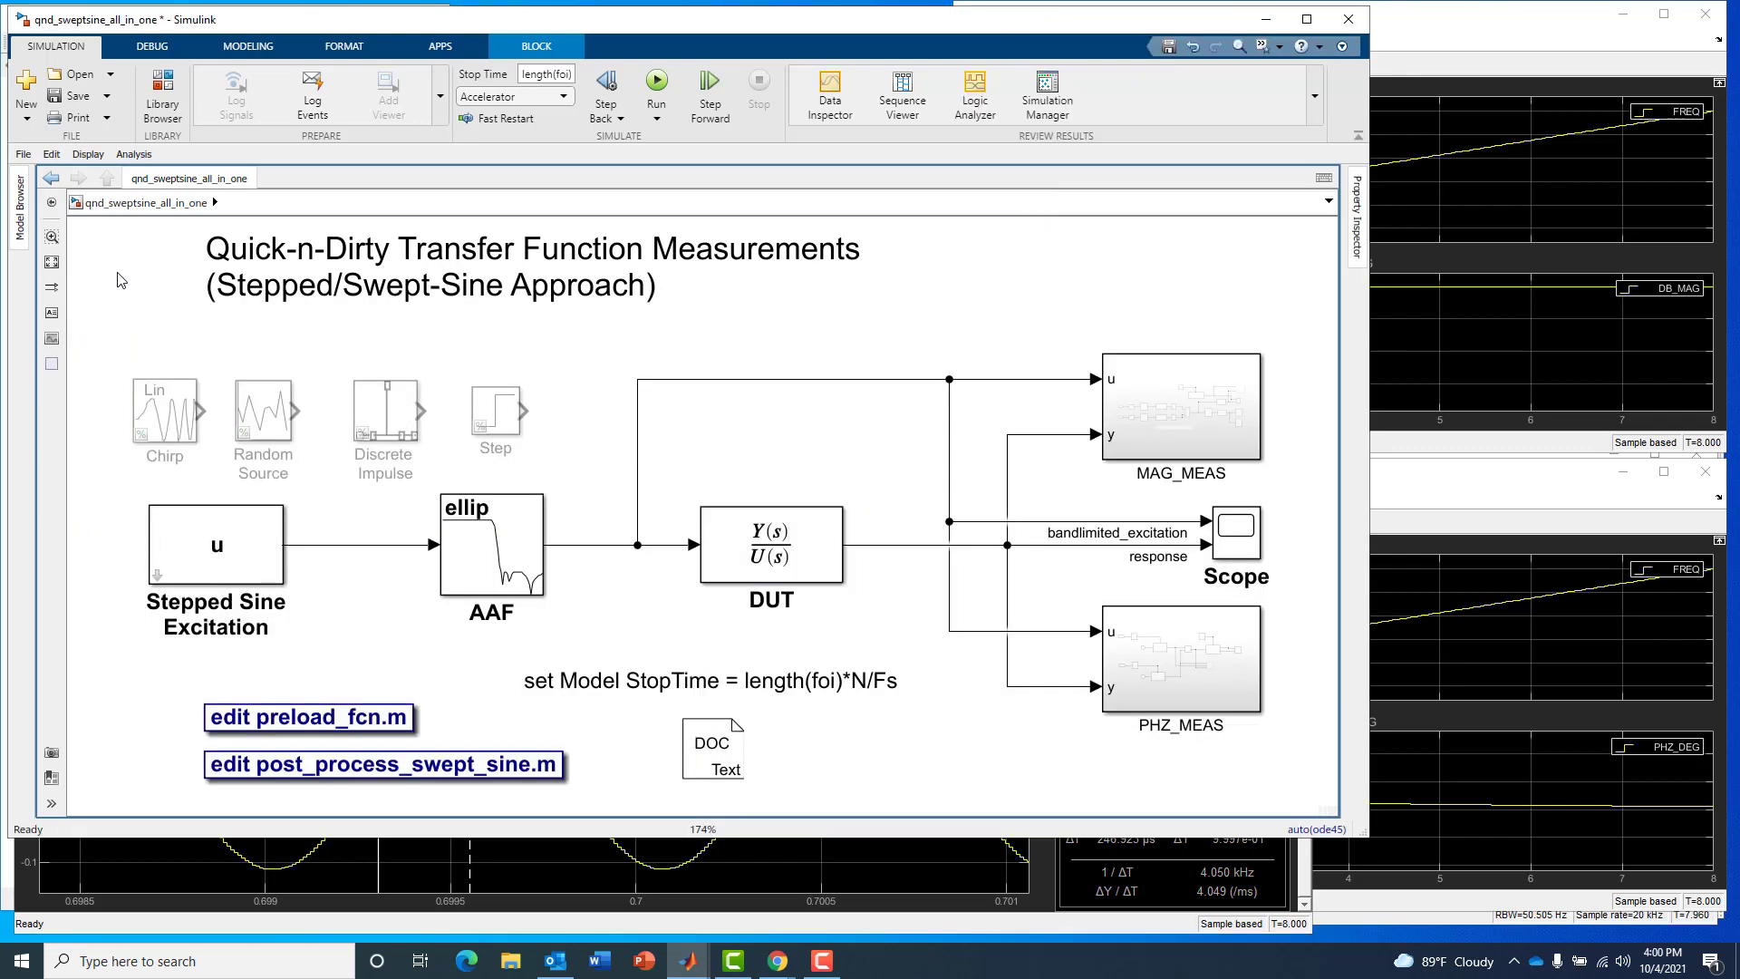
double_click(1140, 411)
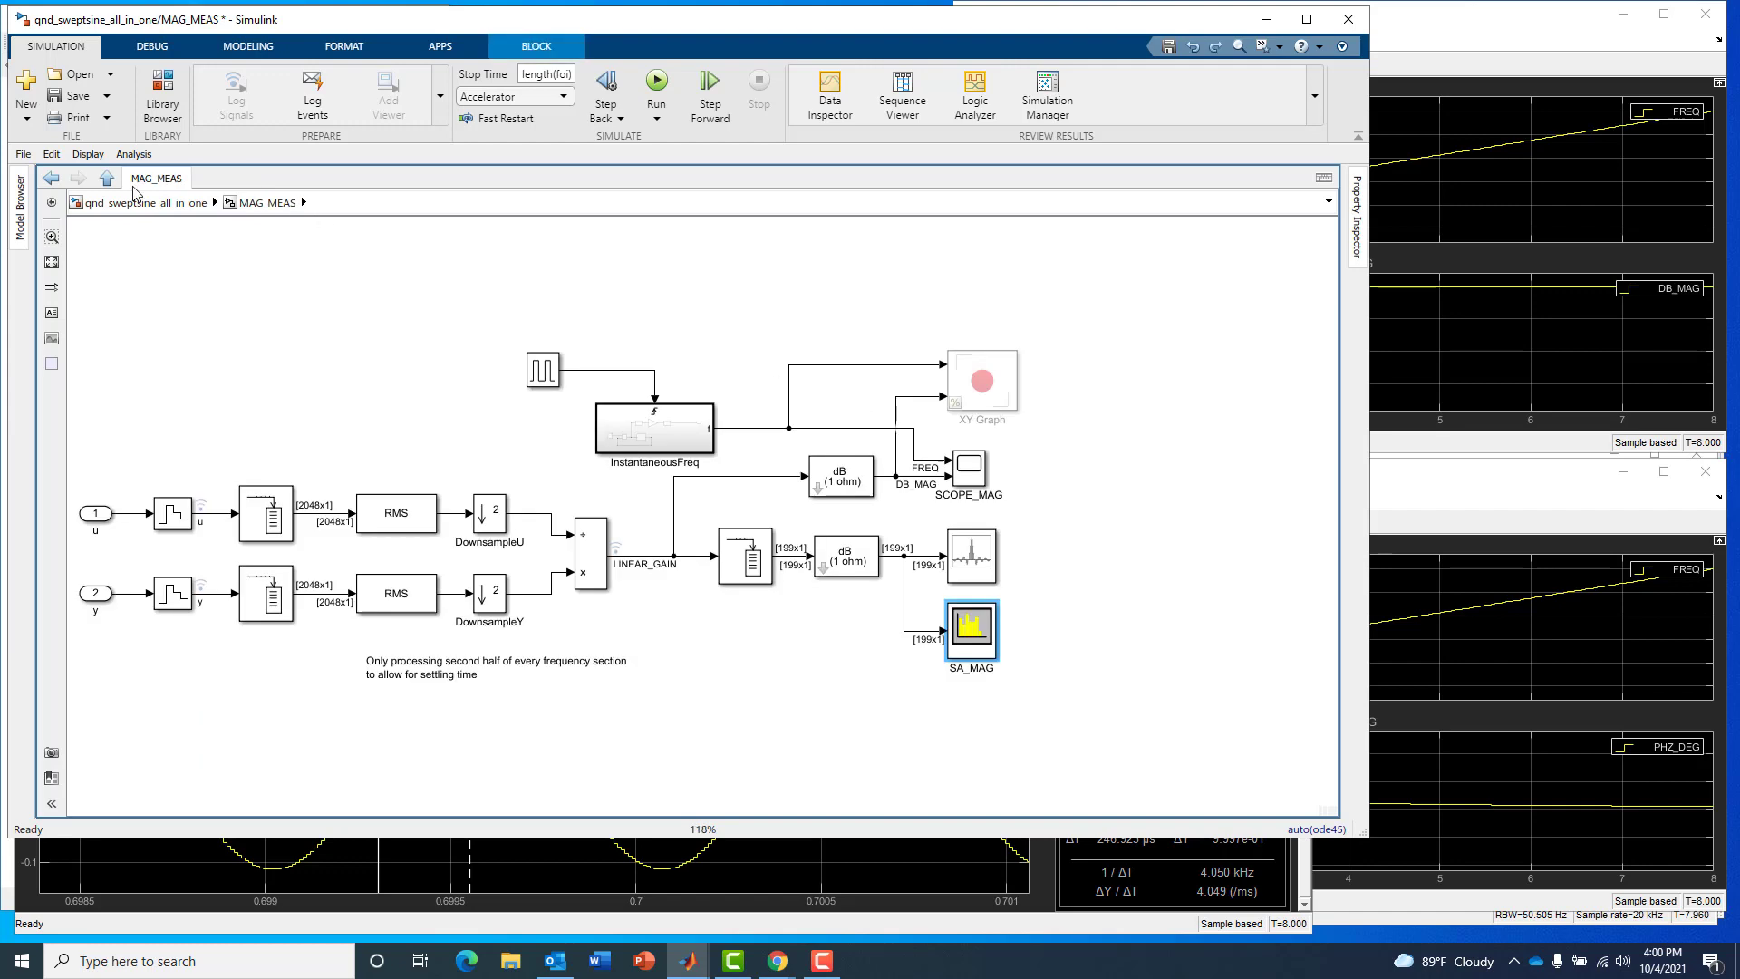
click(107, 178)
- Open PHZ_MEAS, fit its diagram to the window, and go back to the top-level model
double_click(1178, 666)
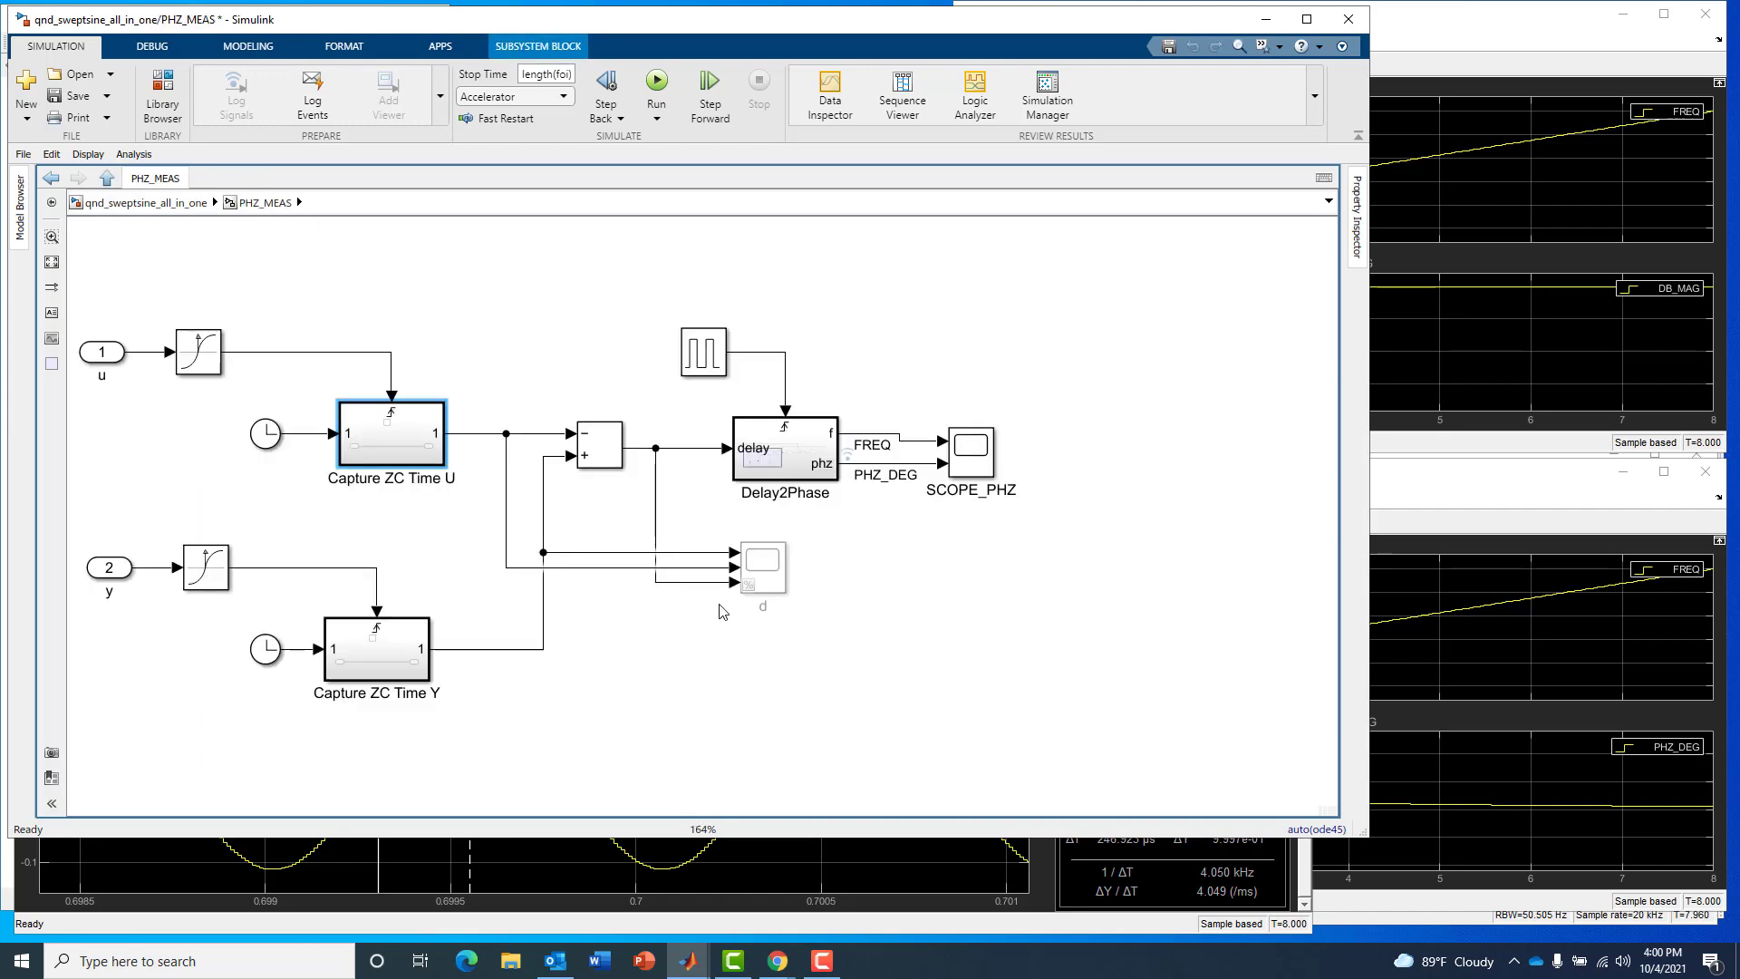
key(space)
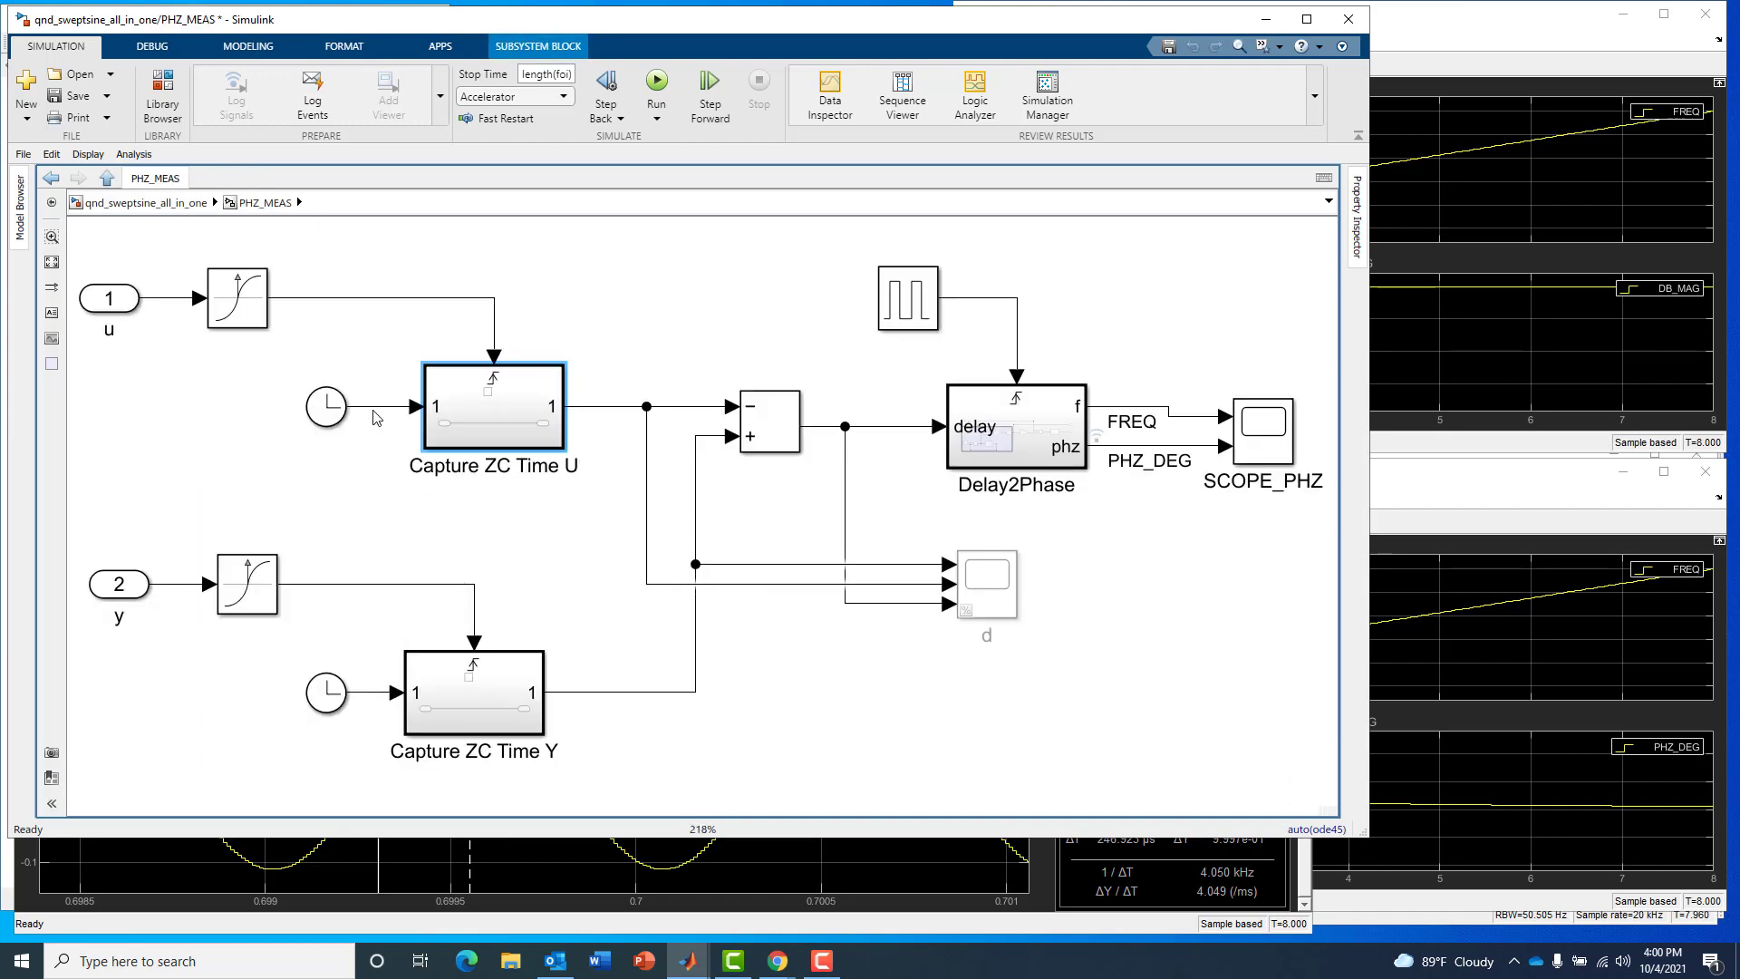
click(106, 181)
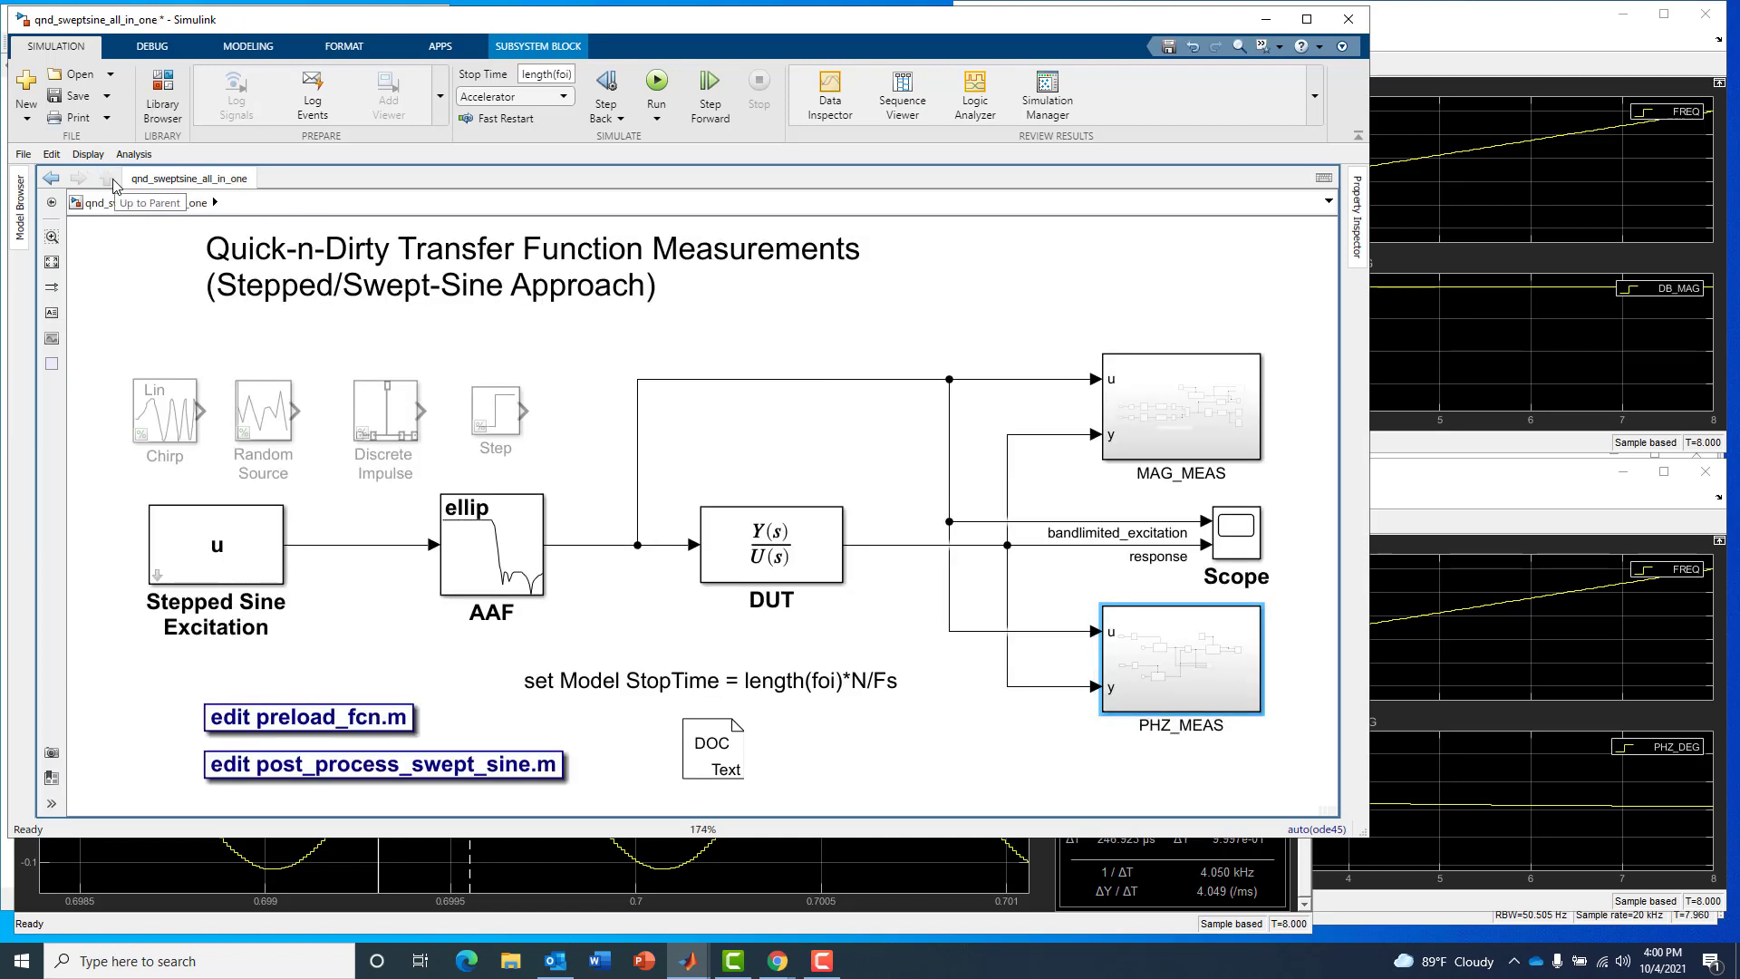
- Open MAG_MEAS, fit its diagram, and set Sample Time Display to All
double_click(1181, 403)
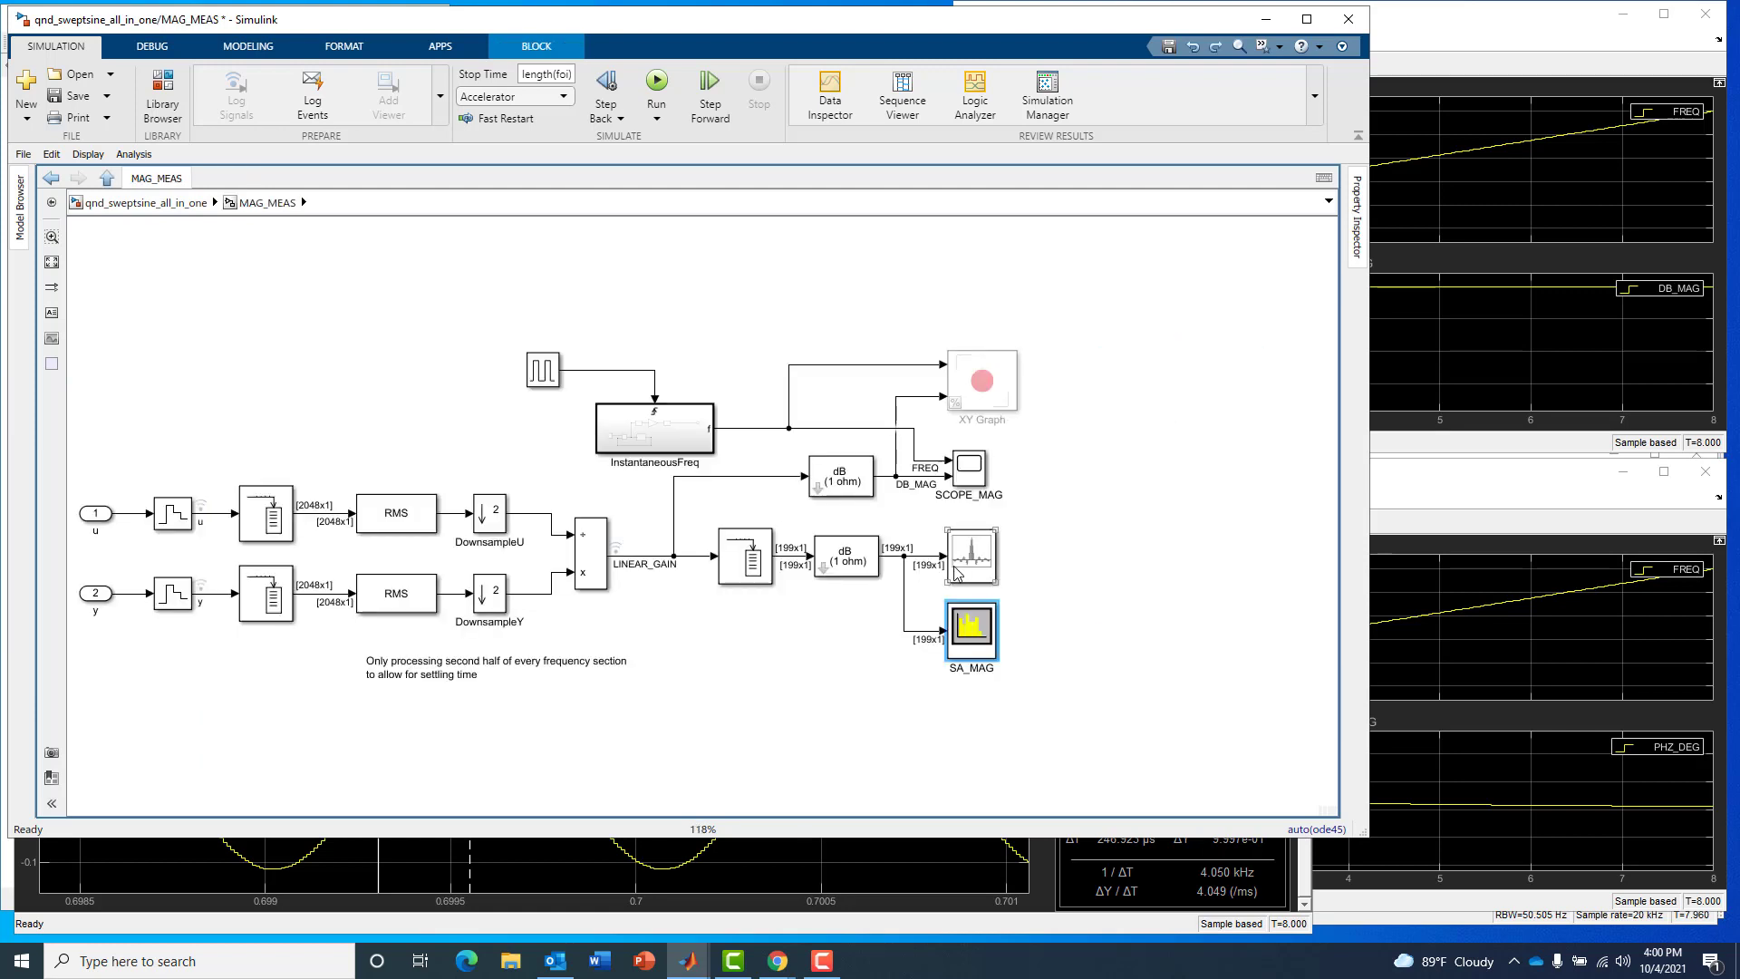
key(space)
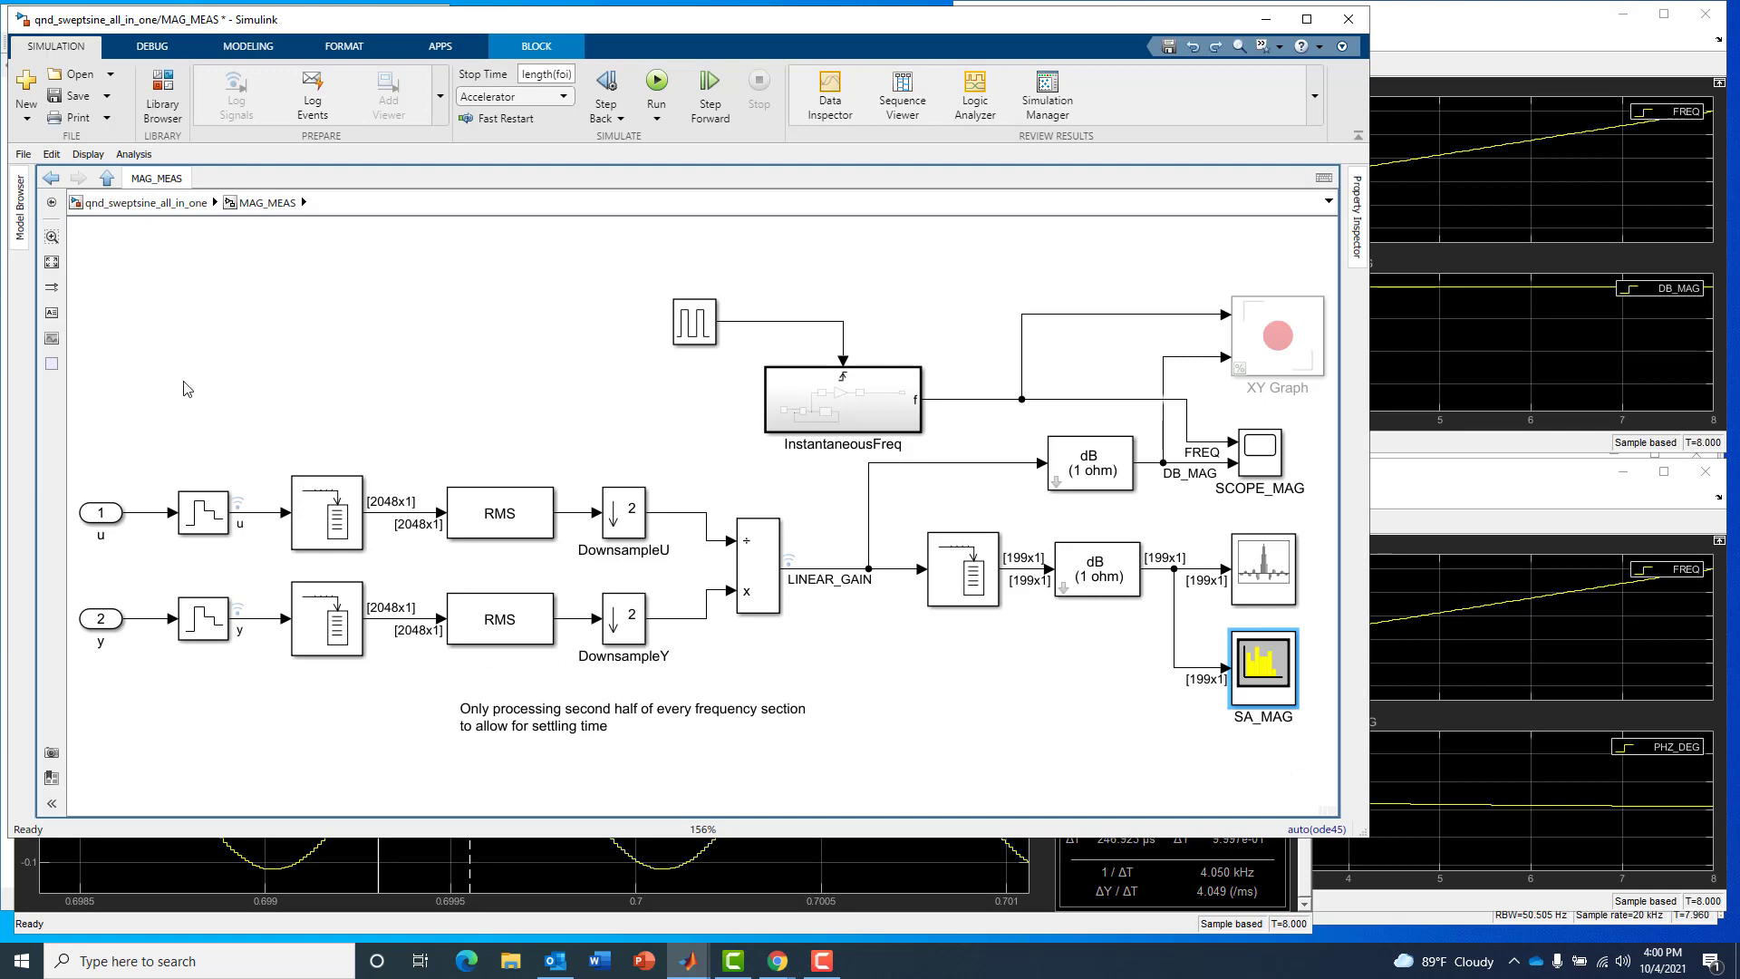
click(51, 288)
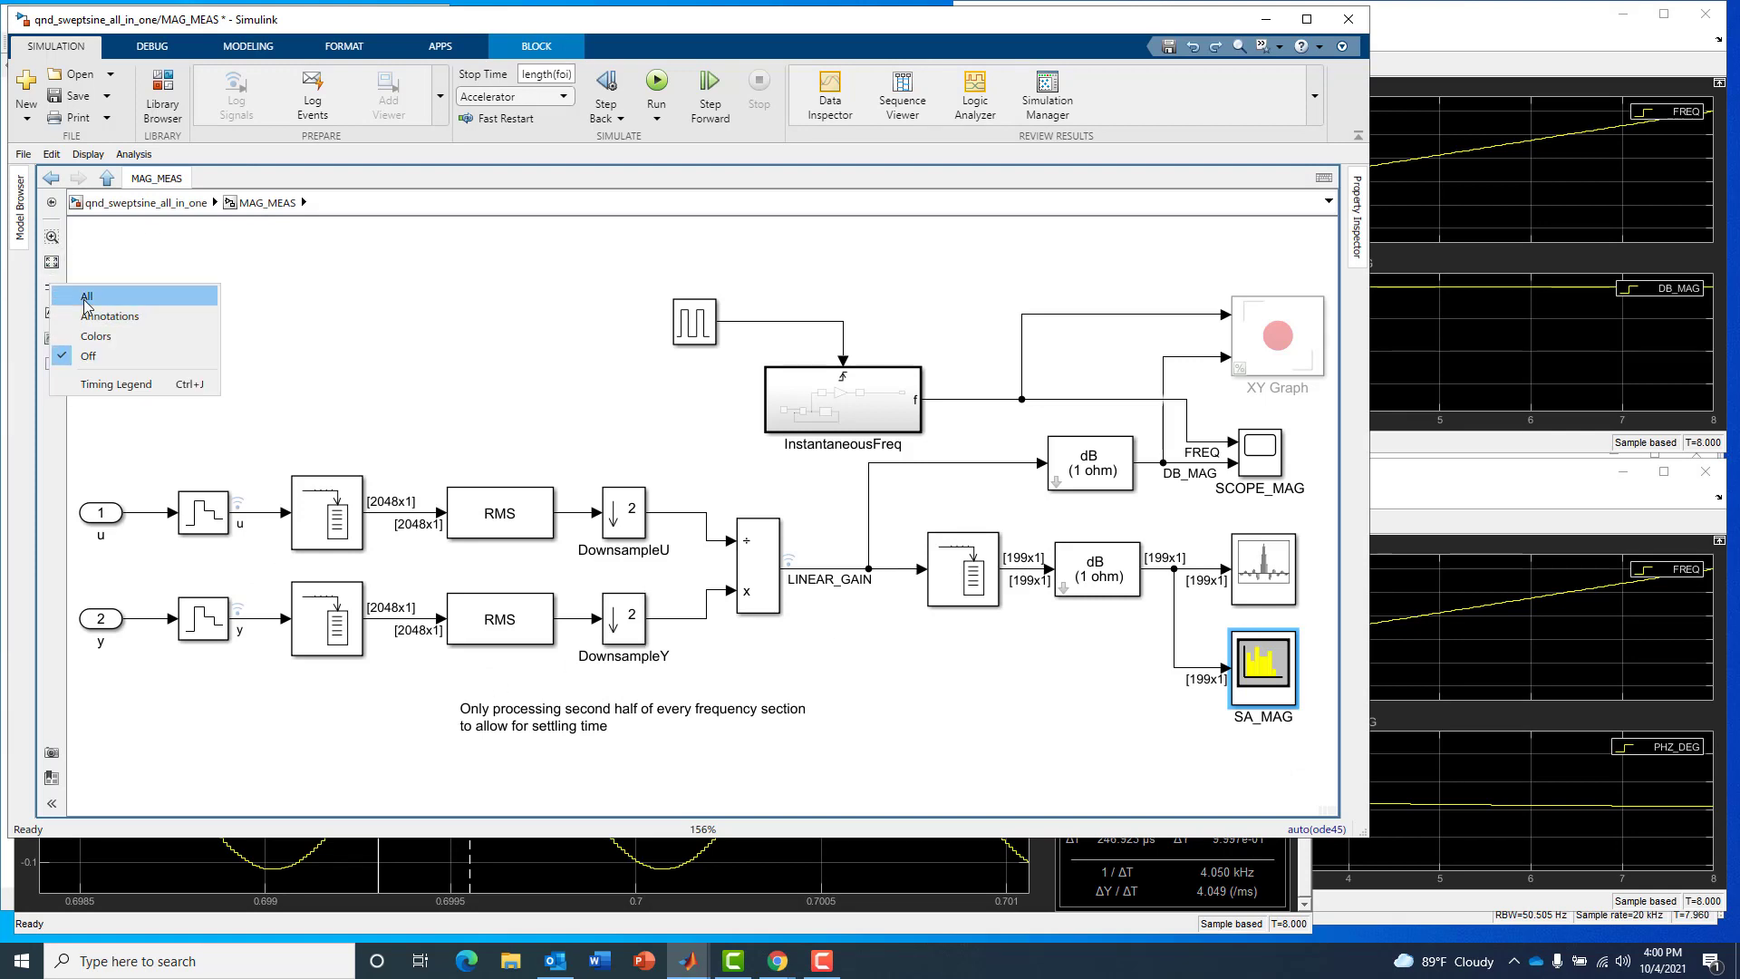
click(87, 295)
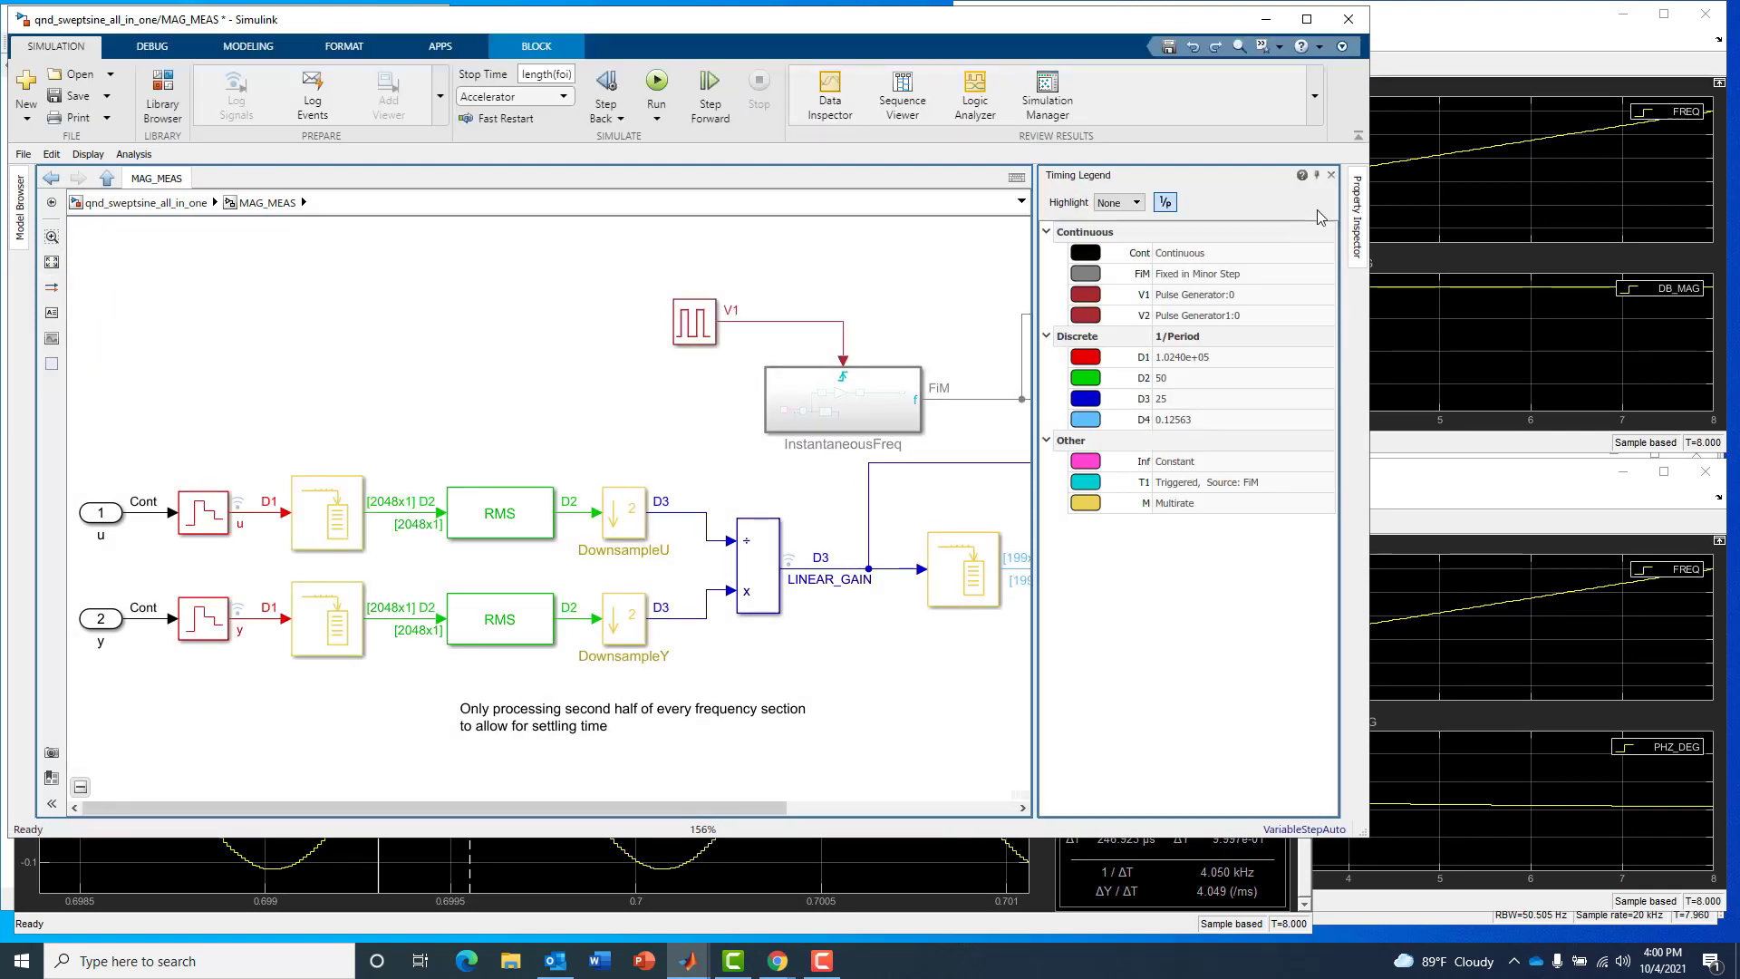
click(885, 748)
key(space)
- Inspect the Zero-Order Hold, RMS, Downsample and dB (1 ohm) blocks and the D2 signal
drag(80, 458, 158, 626)
drag(166, 469, 190, 637)
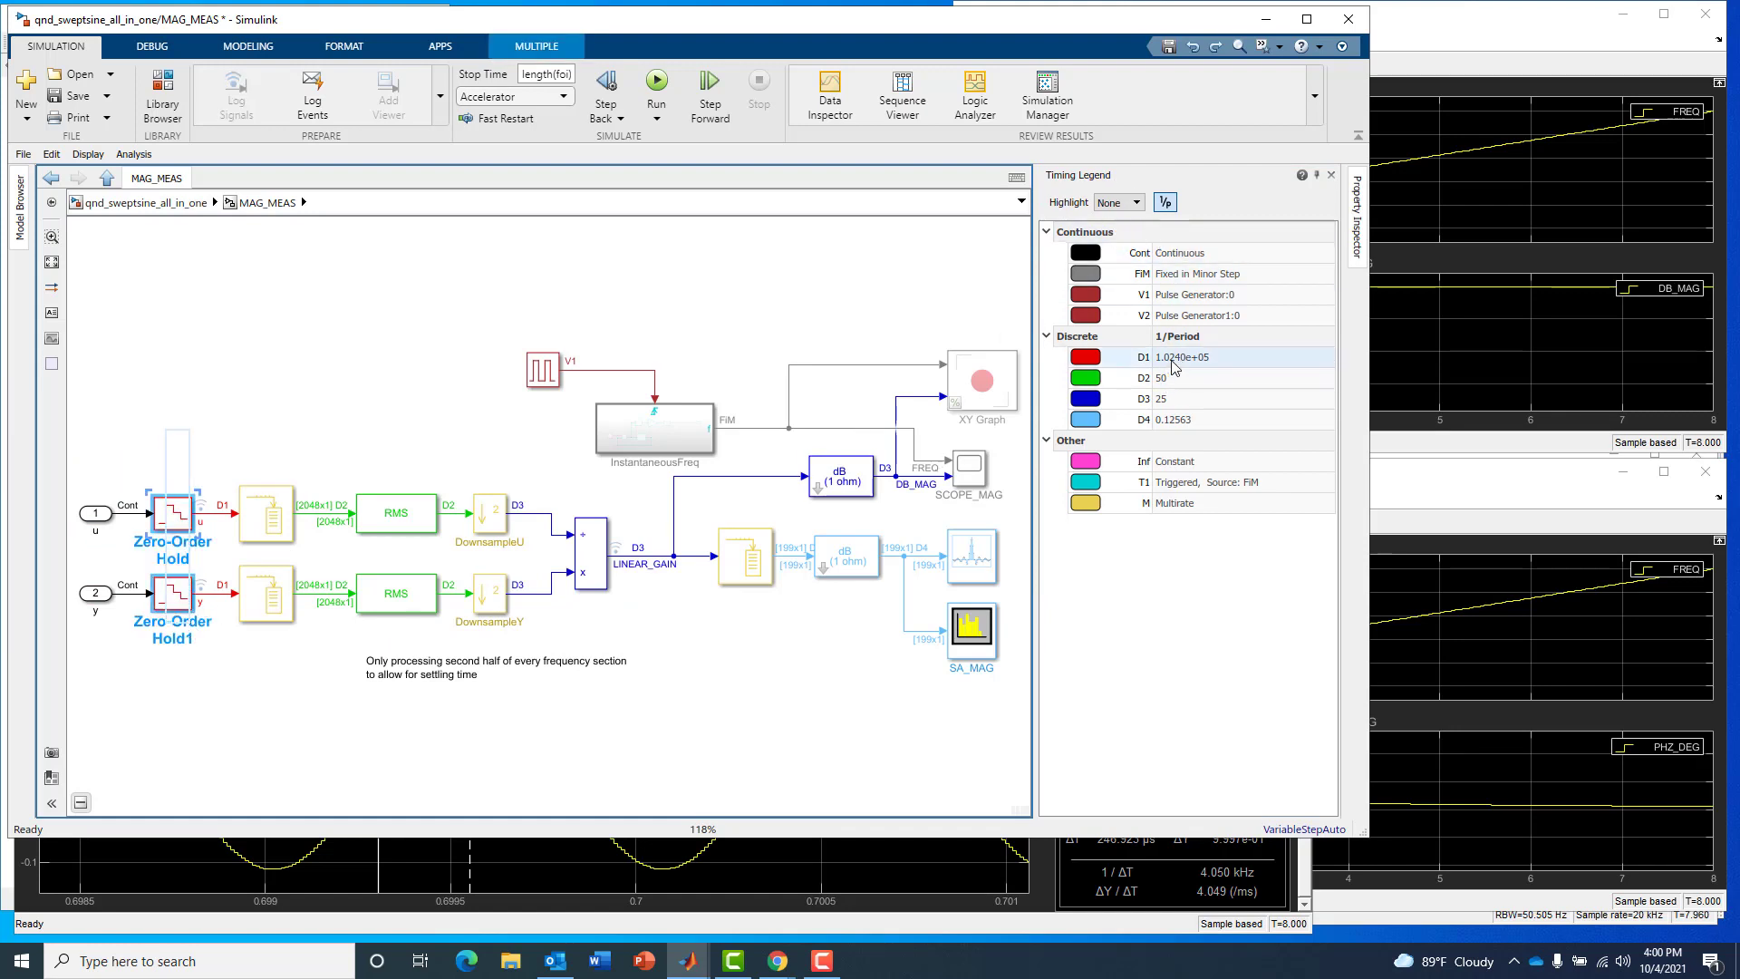
click(232, 429)
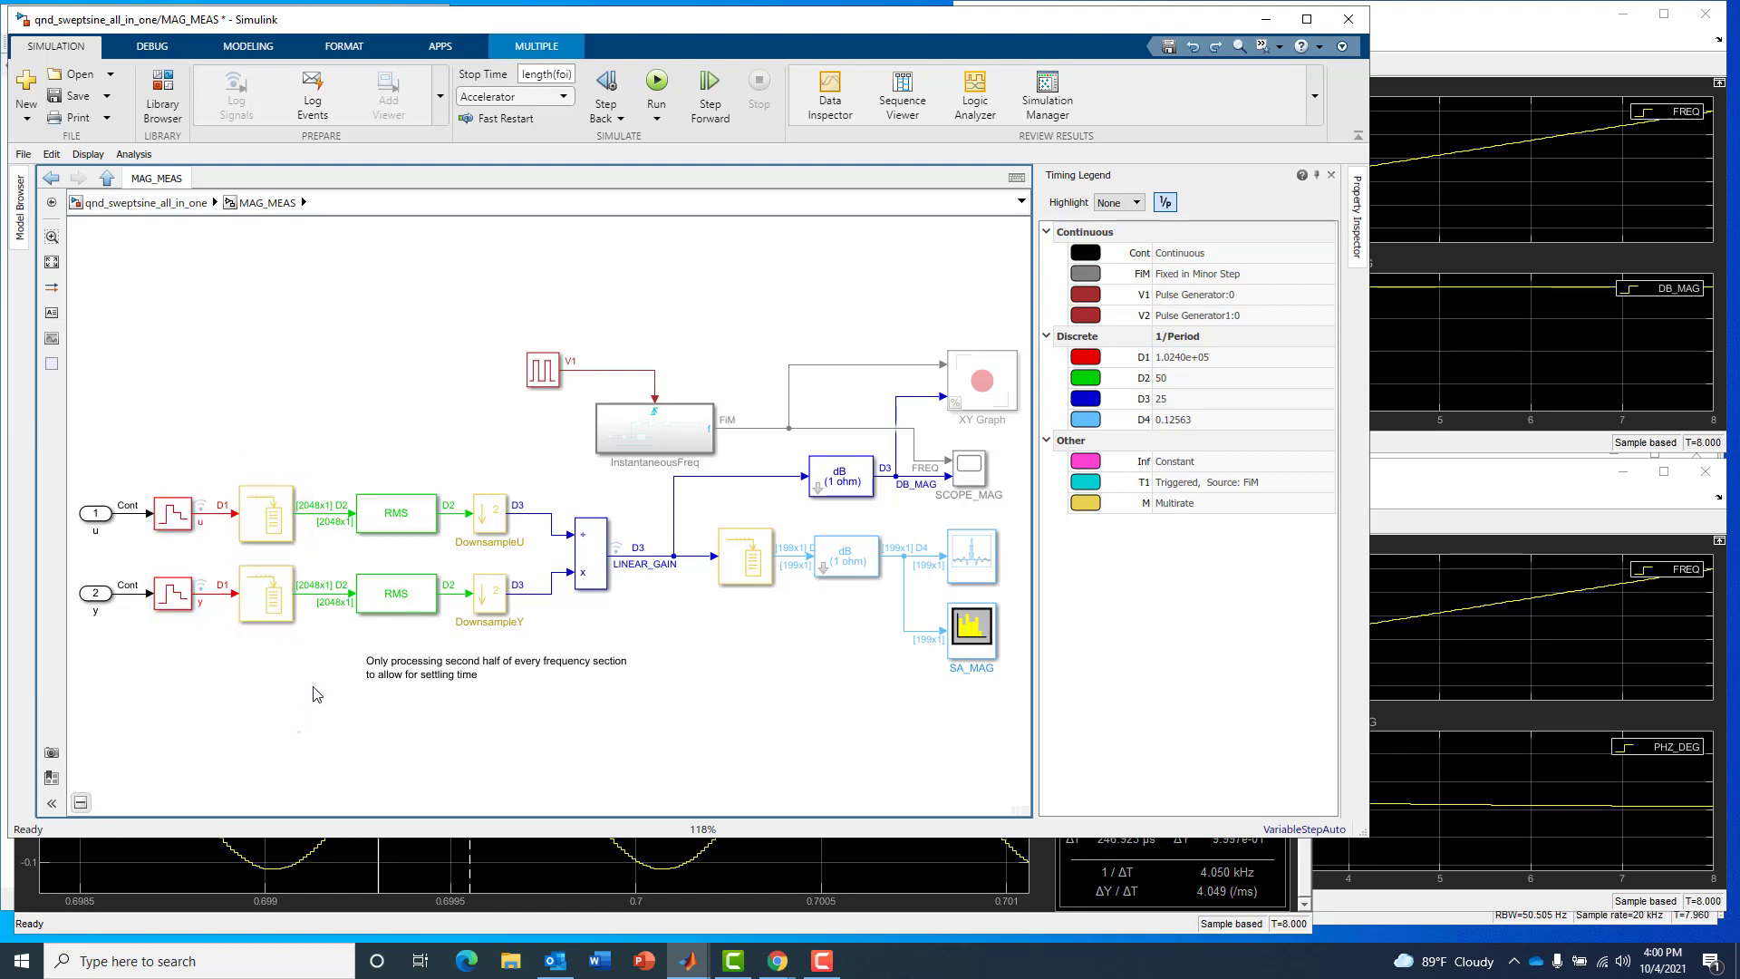
click(408, 518)
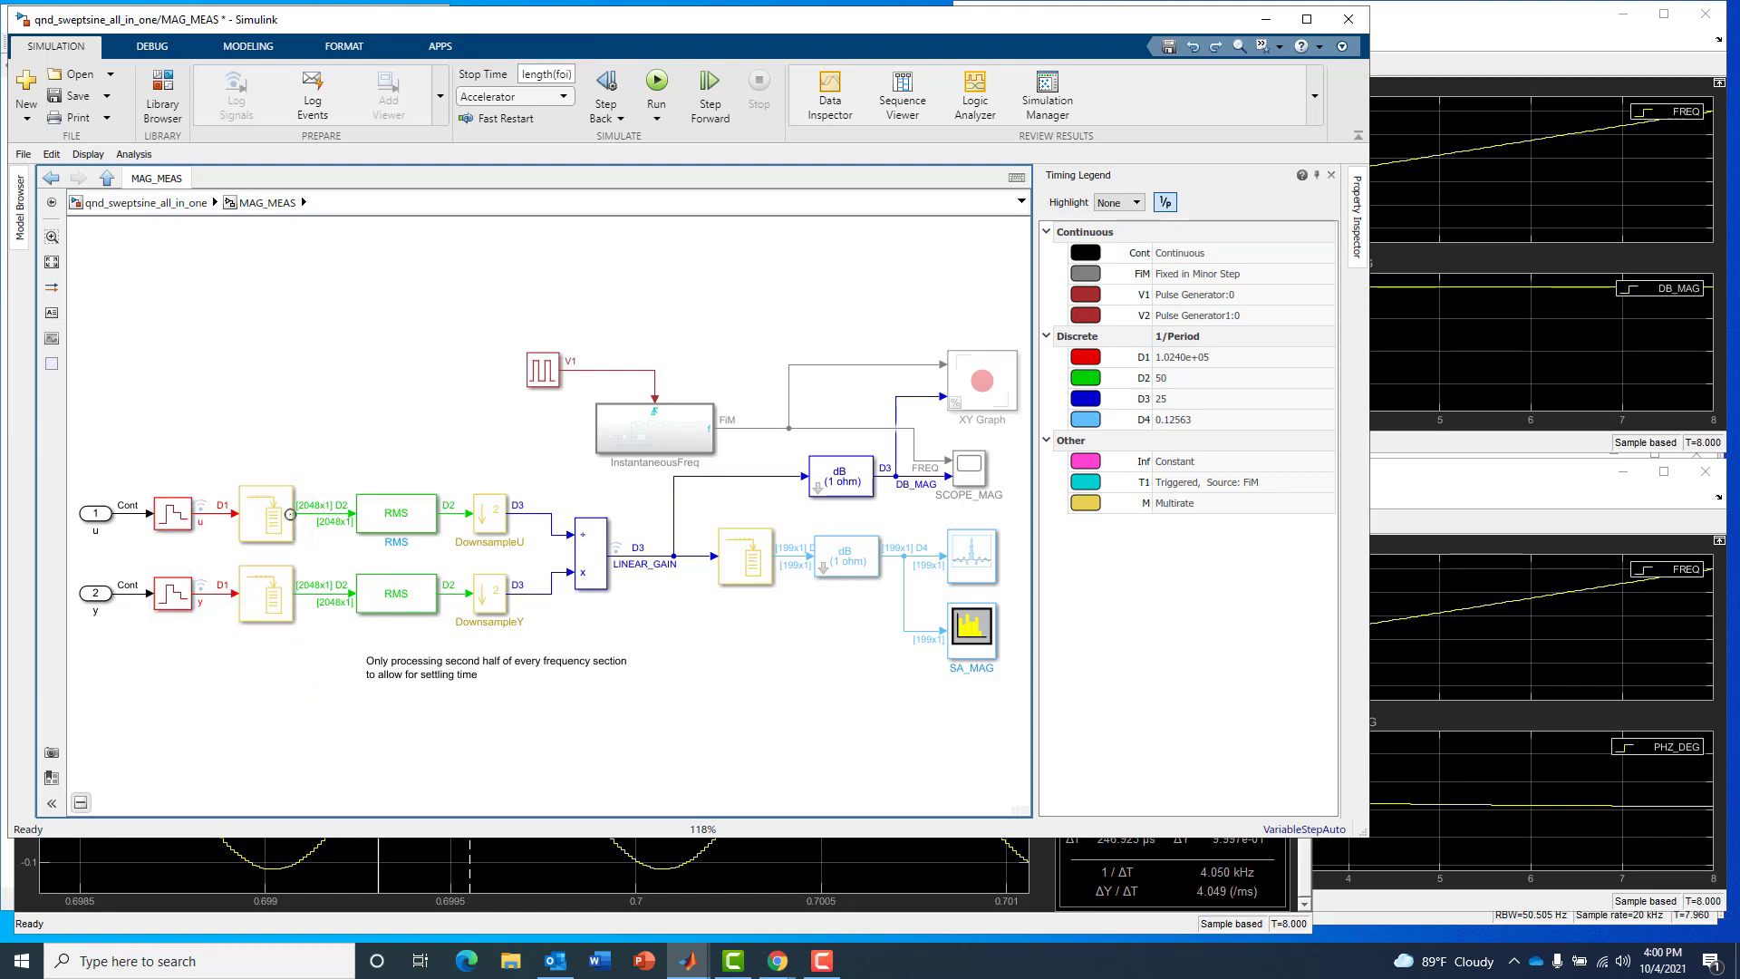
click(326, 514)
click(453, 514)
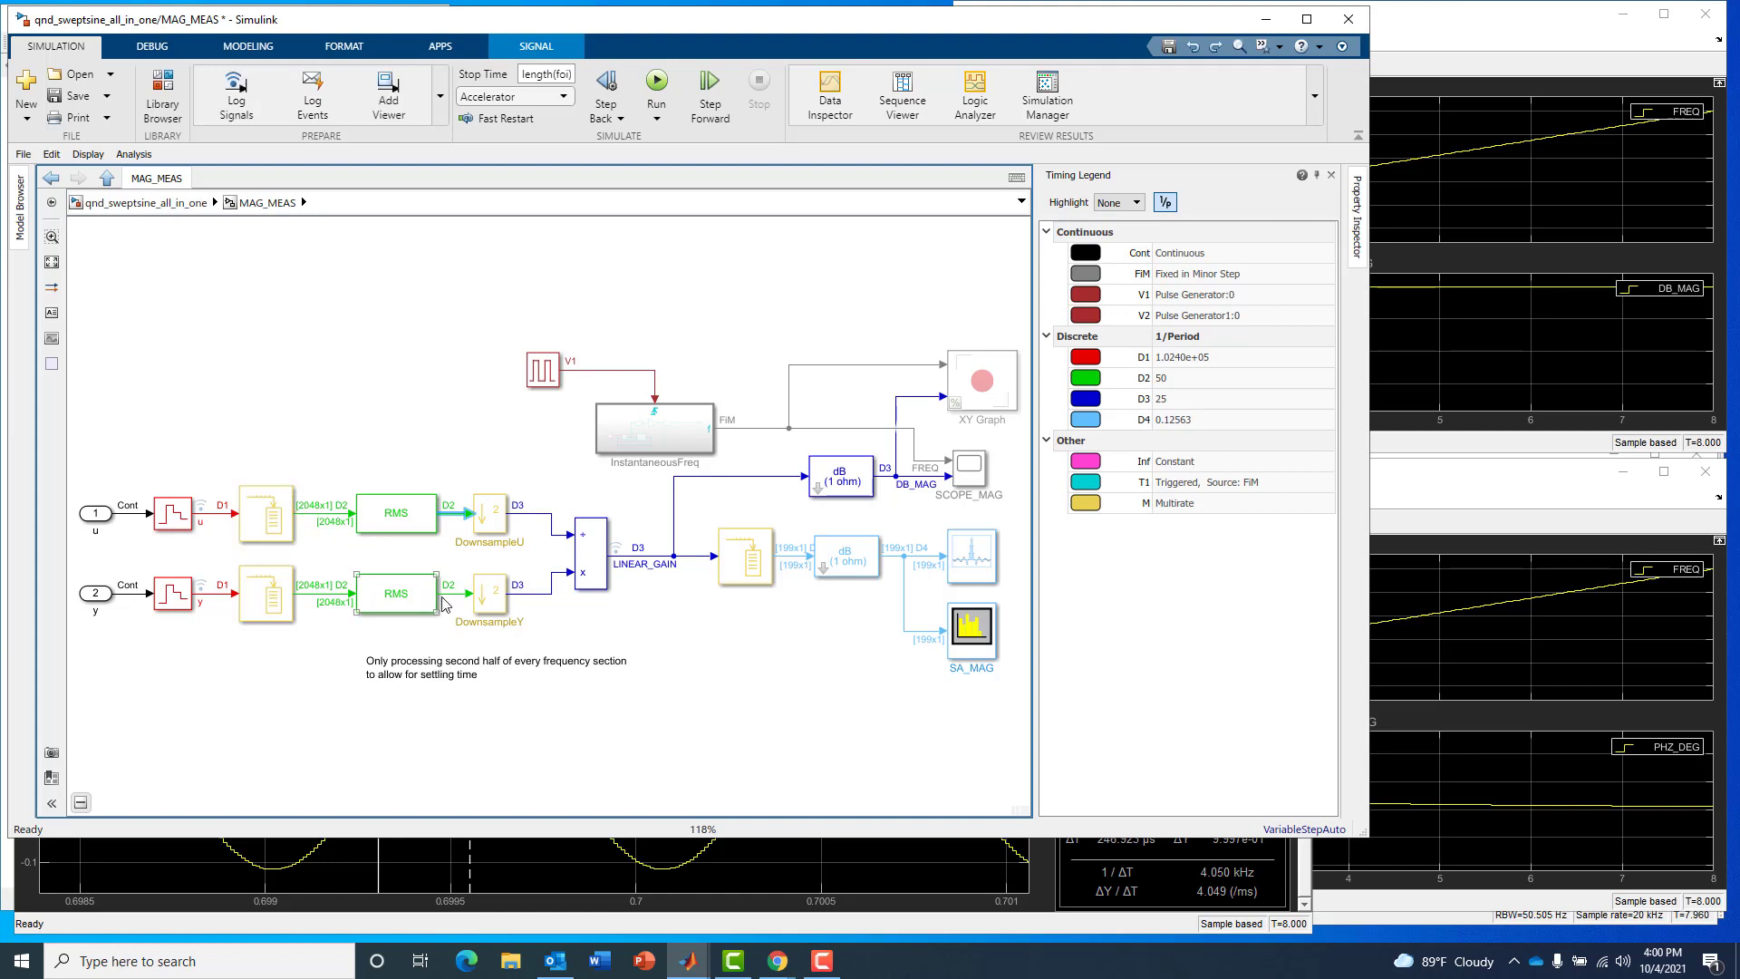
drag(485, 448, 492, 630)
click(535, 623)
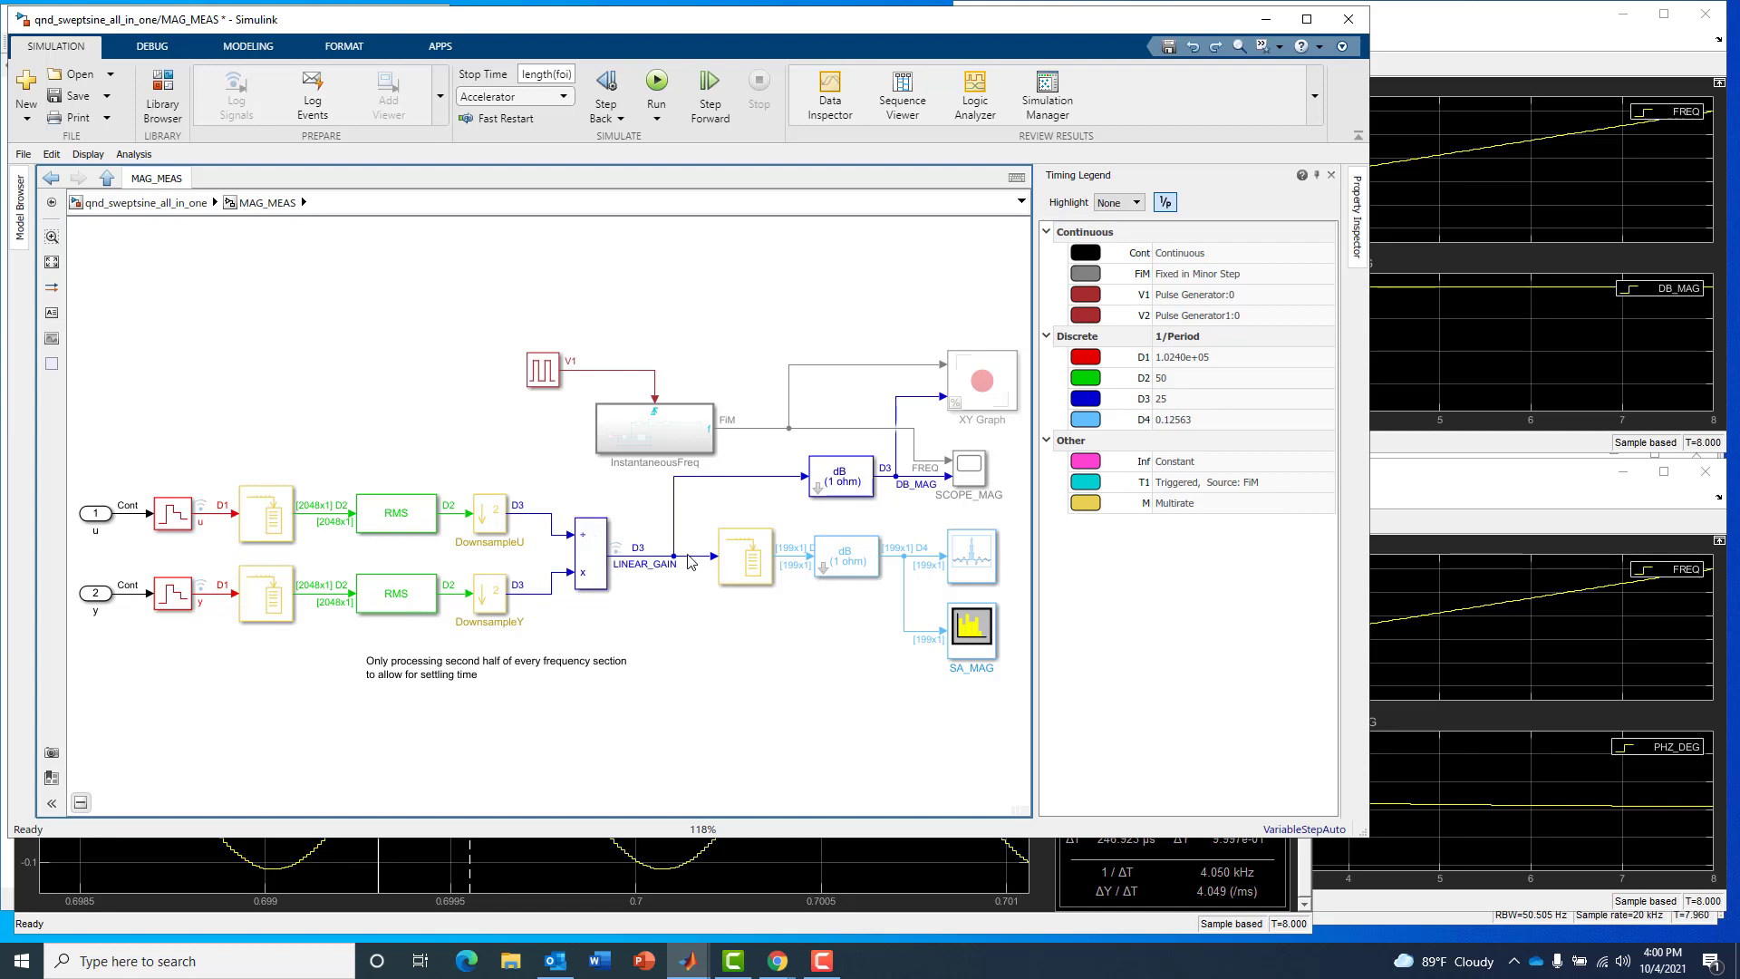
click(856, 488)
double_click(979, 478)
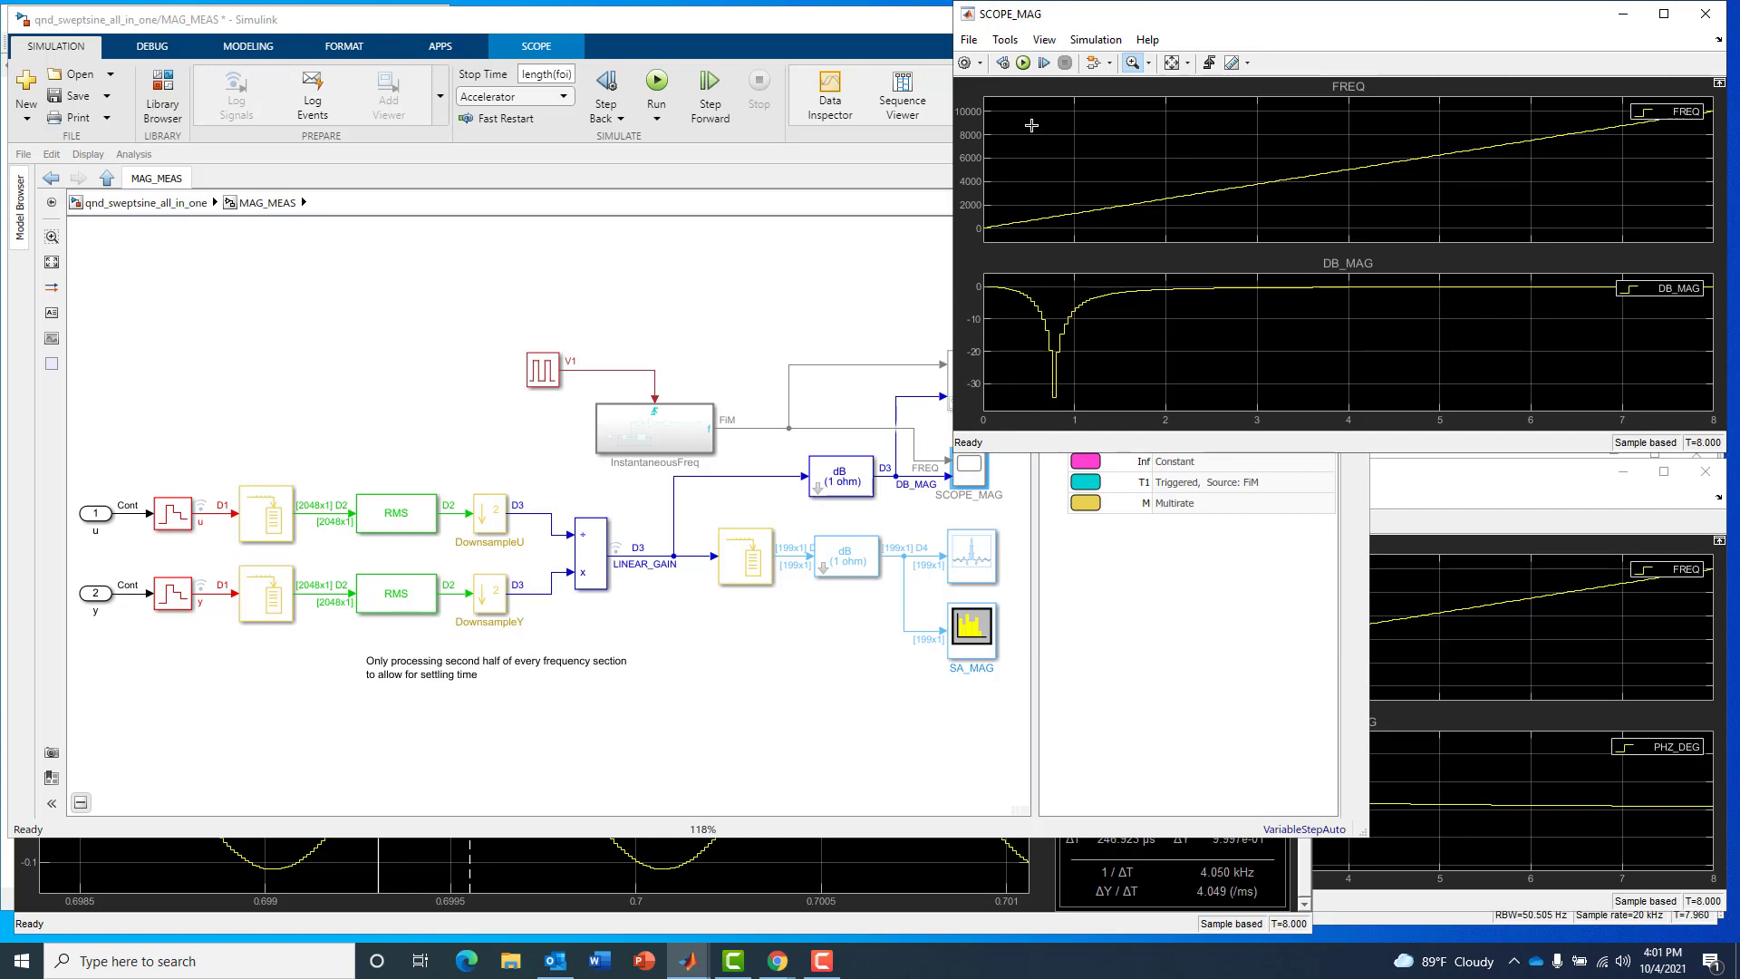
drag(1027, 193, 1092, 220)
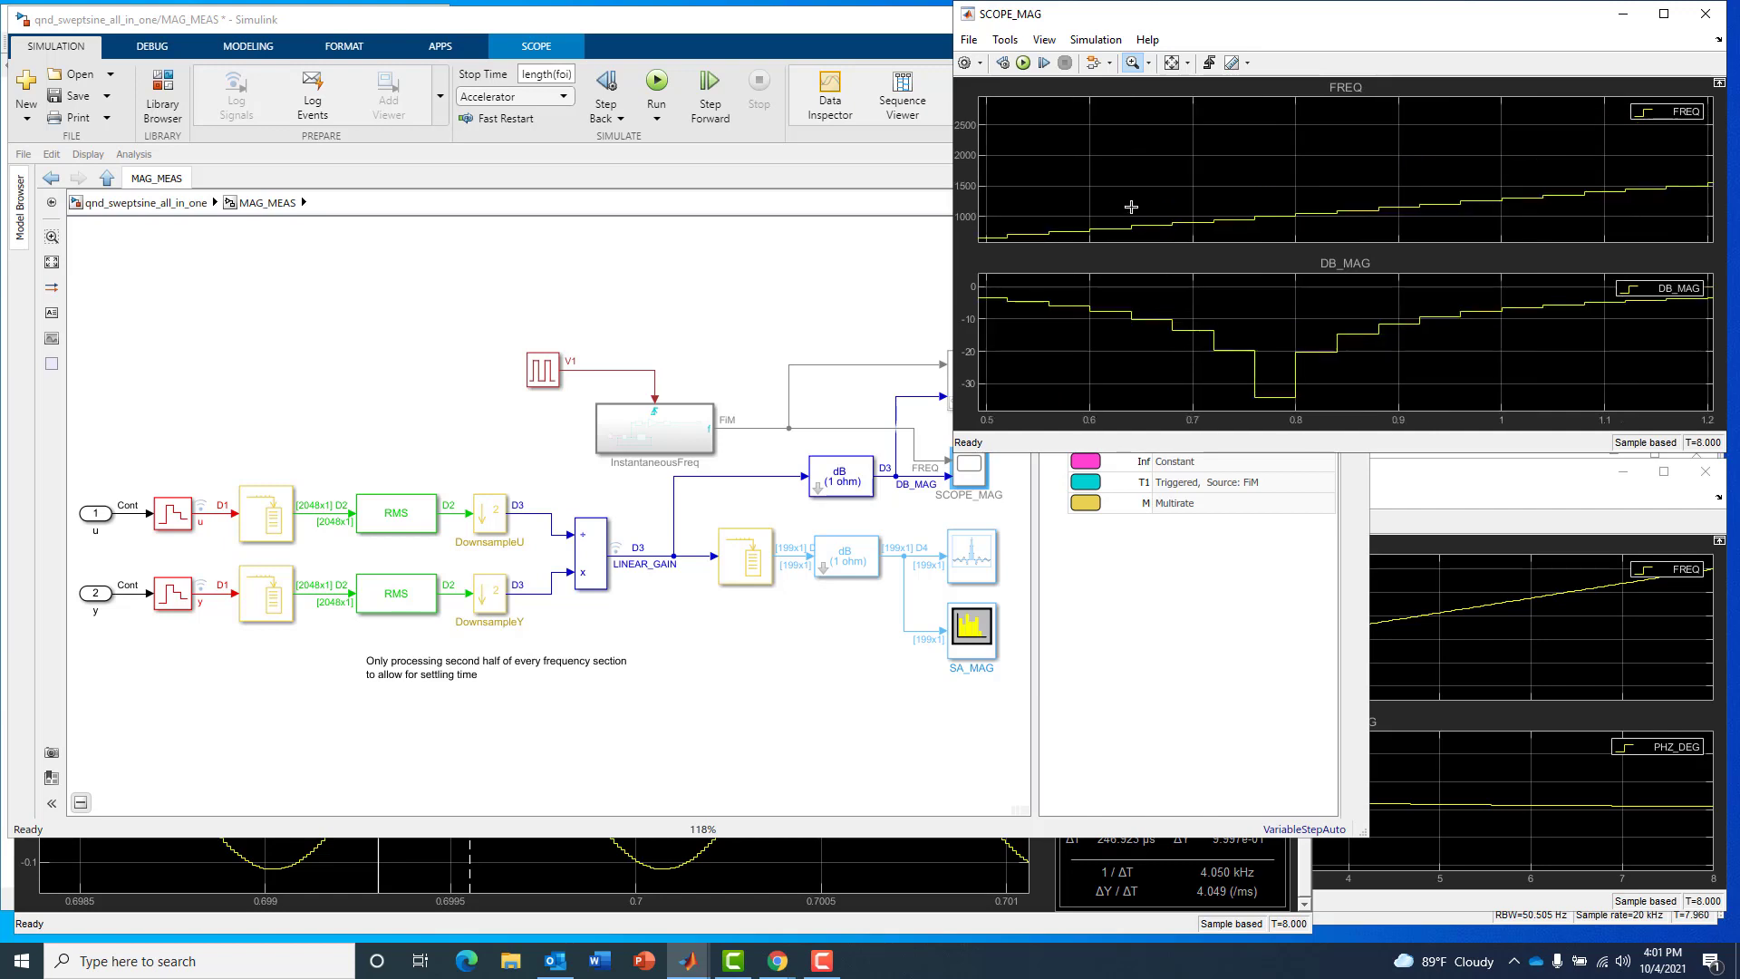
drag(1222, 200, 1359, 250)
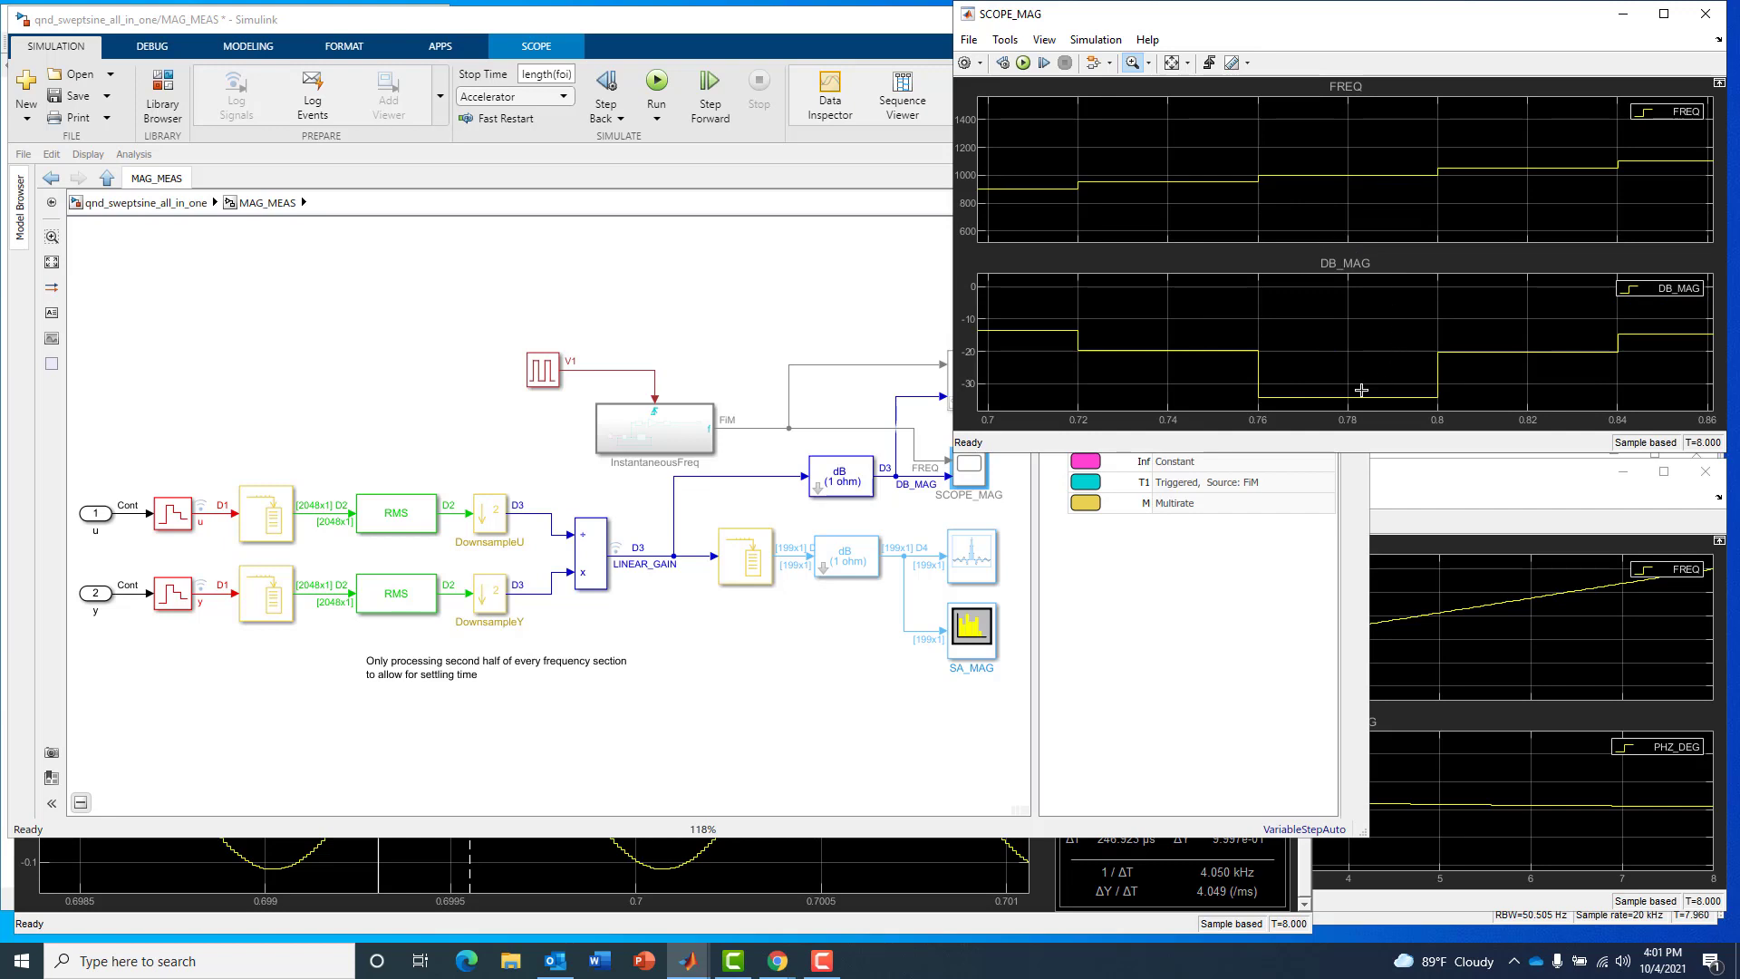
click(1173, 65)
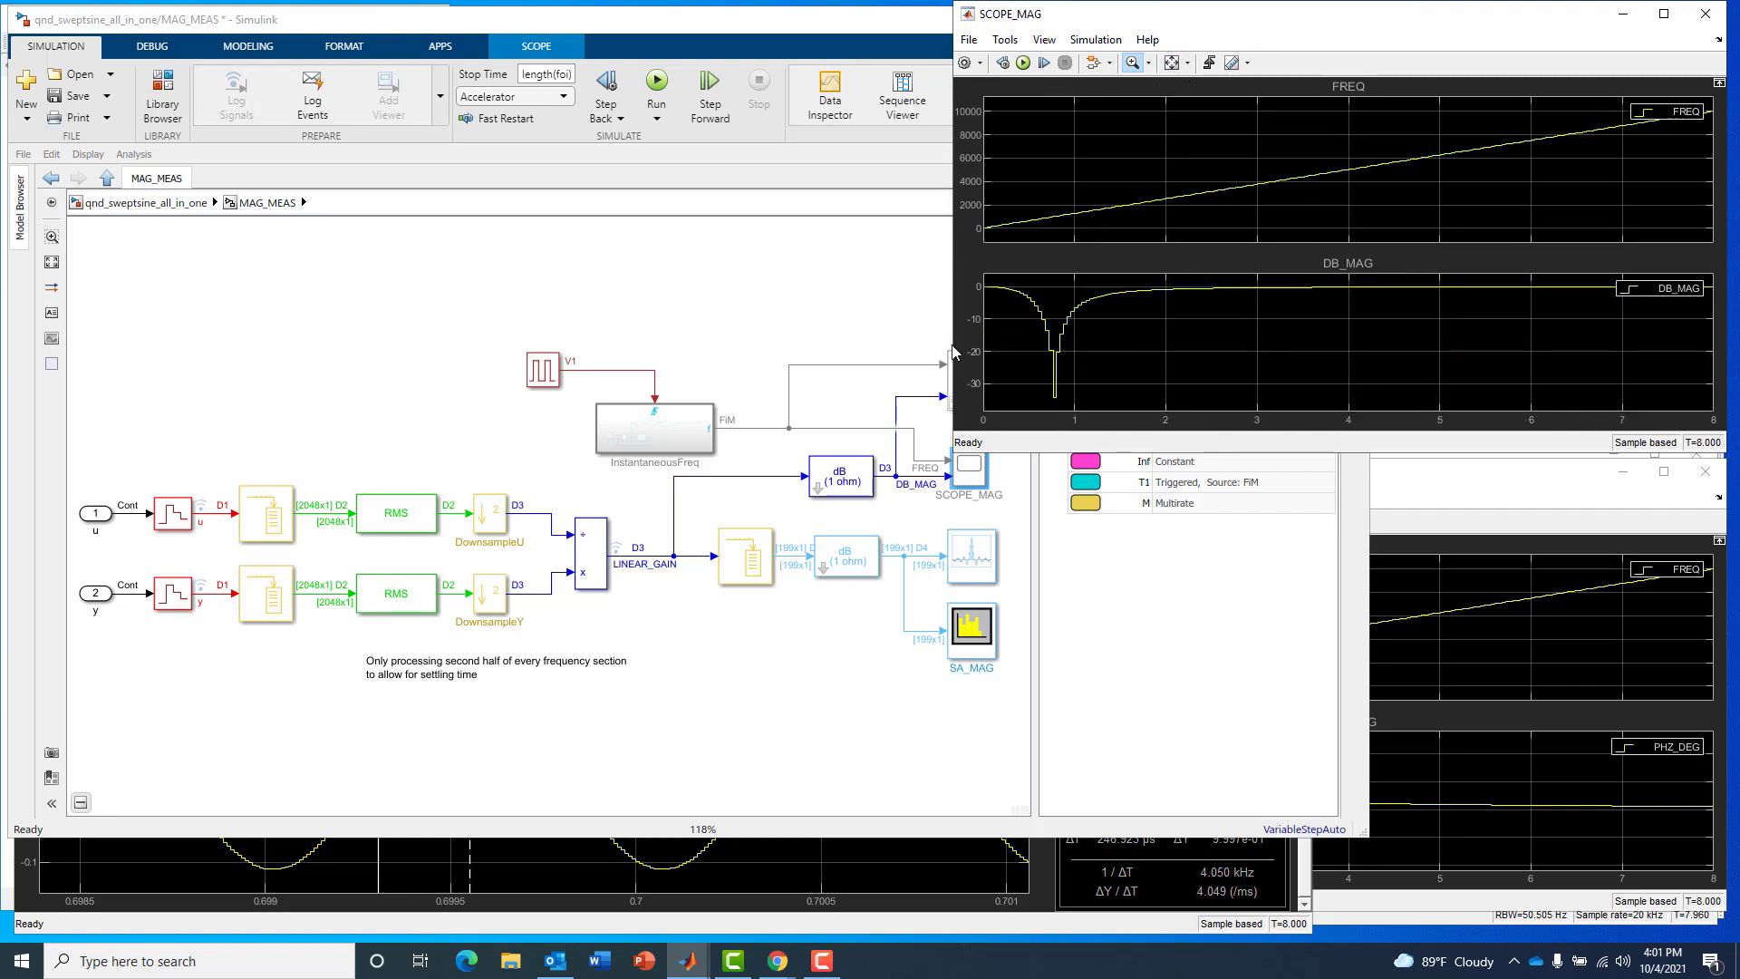
click(385, 313)
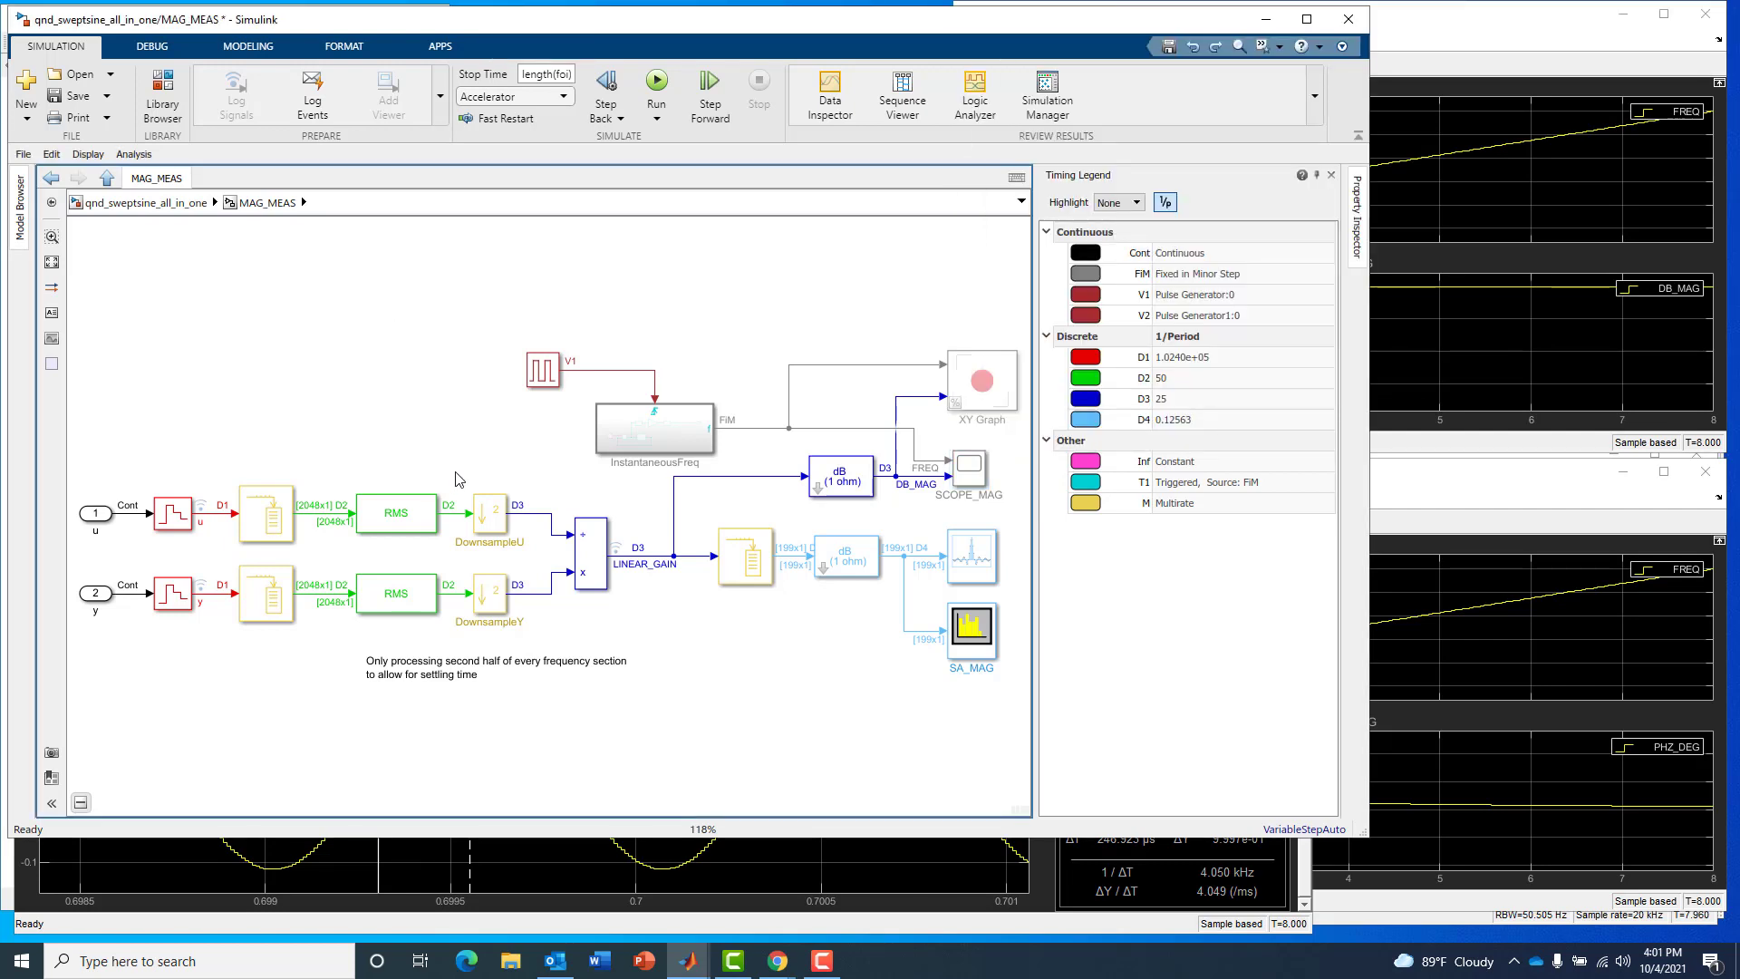
drag(456, 467, 516, 630)
click(548, 764)
click(745, 555)
click(825, 563)
click(938, 442)
click(970, 466)
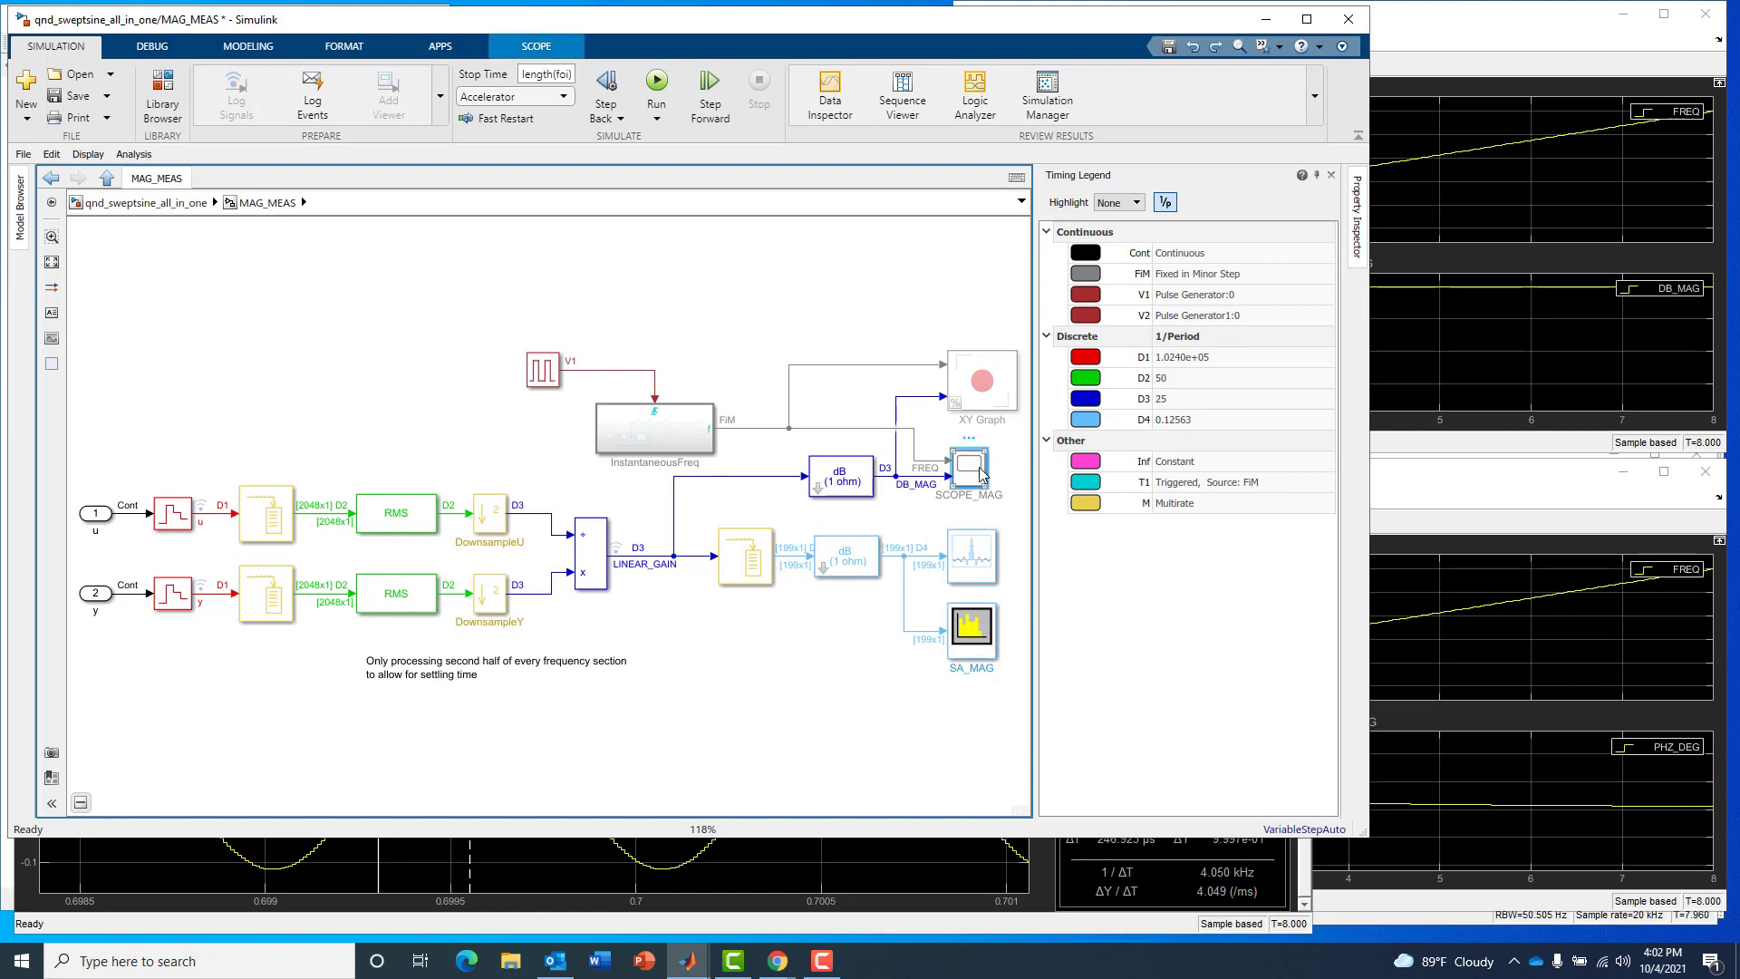
click(975, 562)
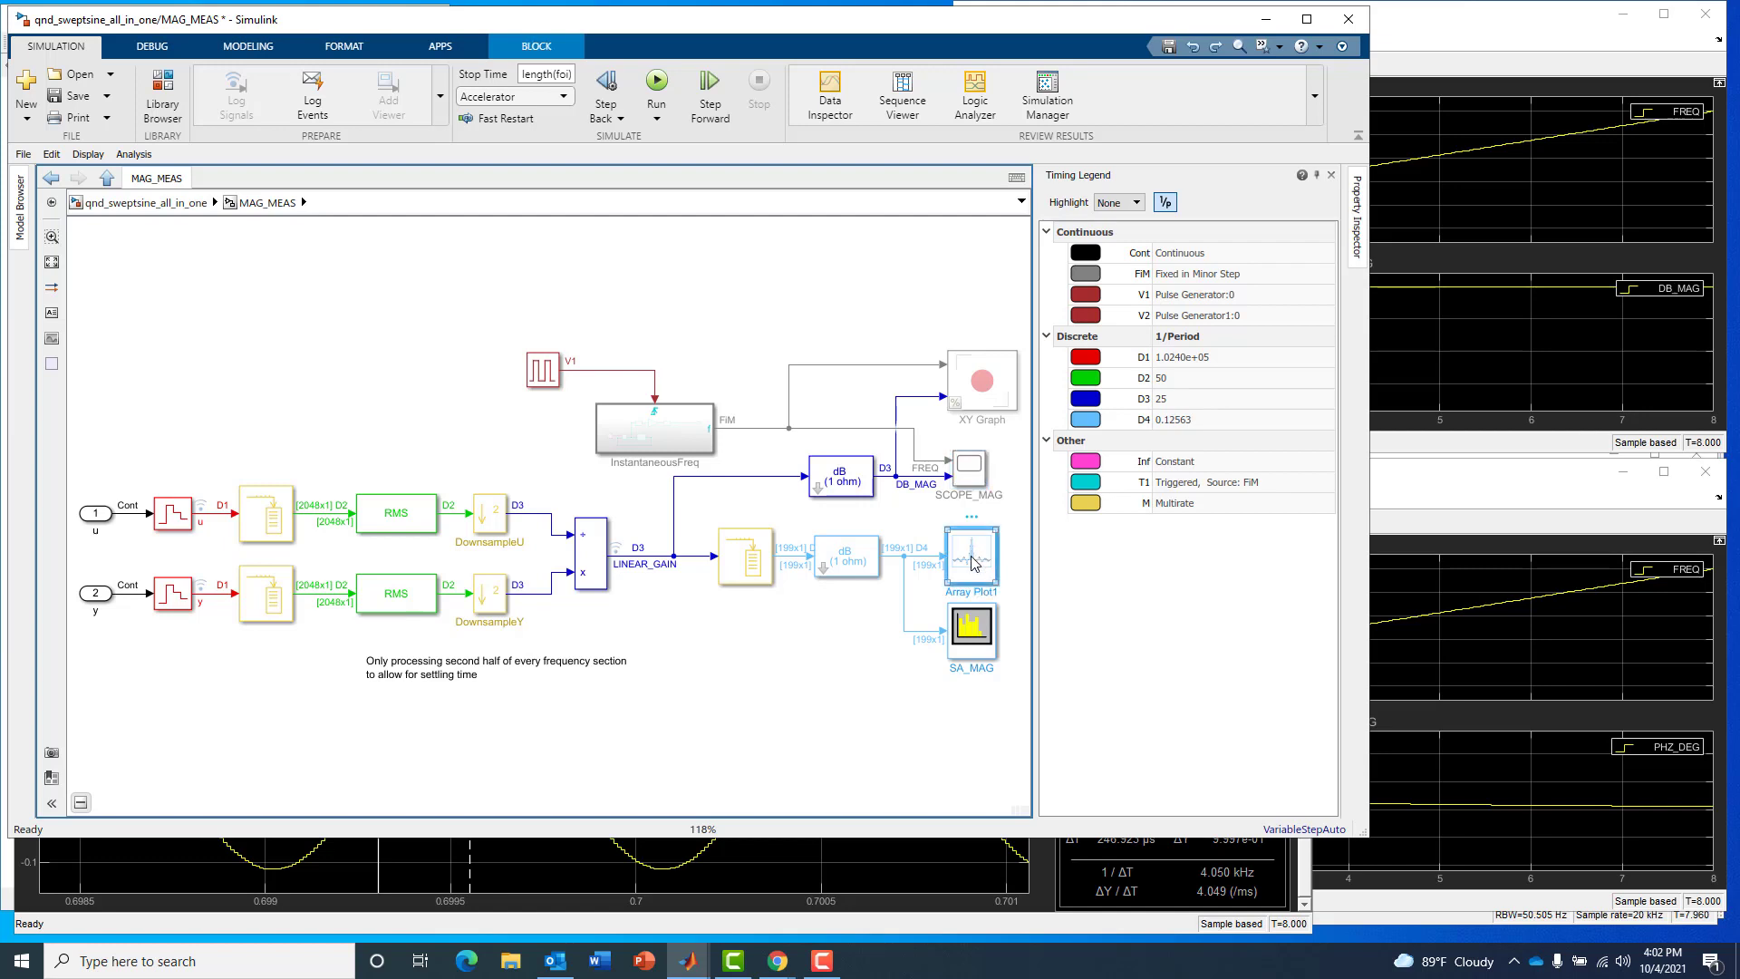
click(973, 639)
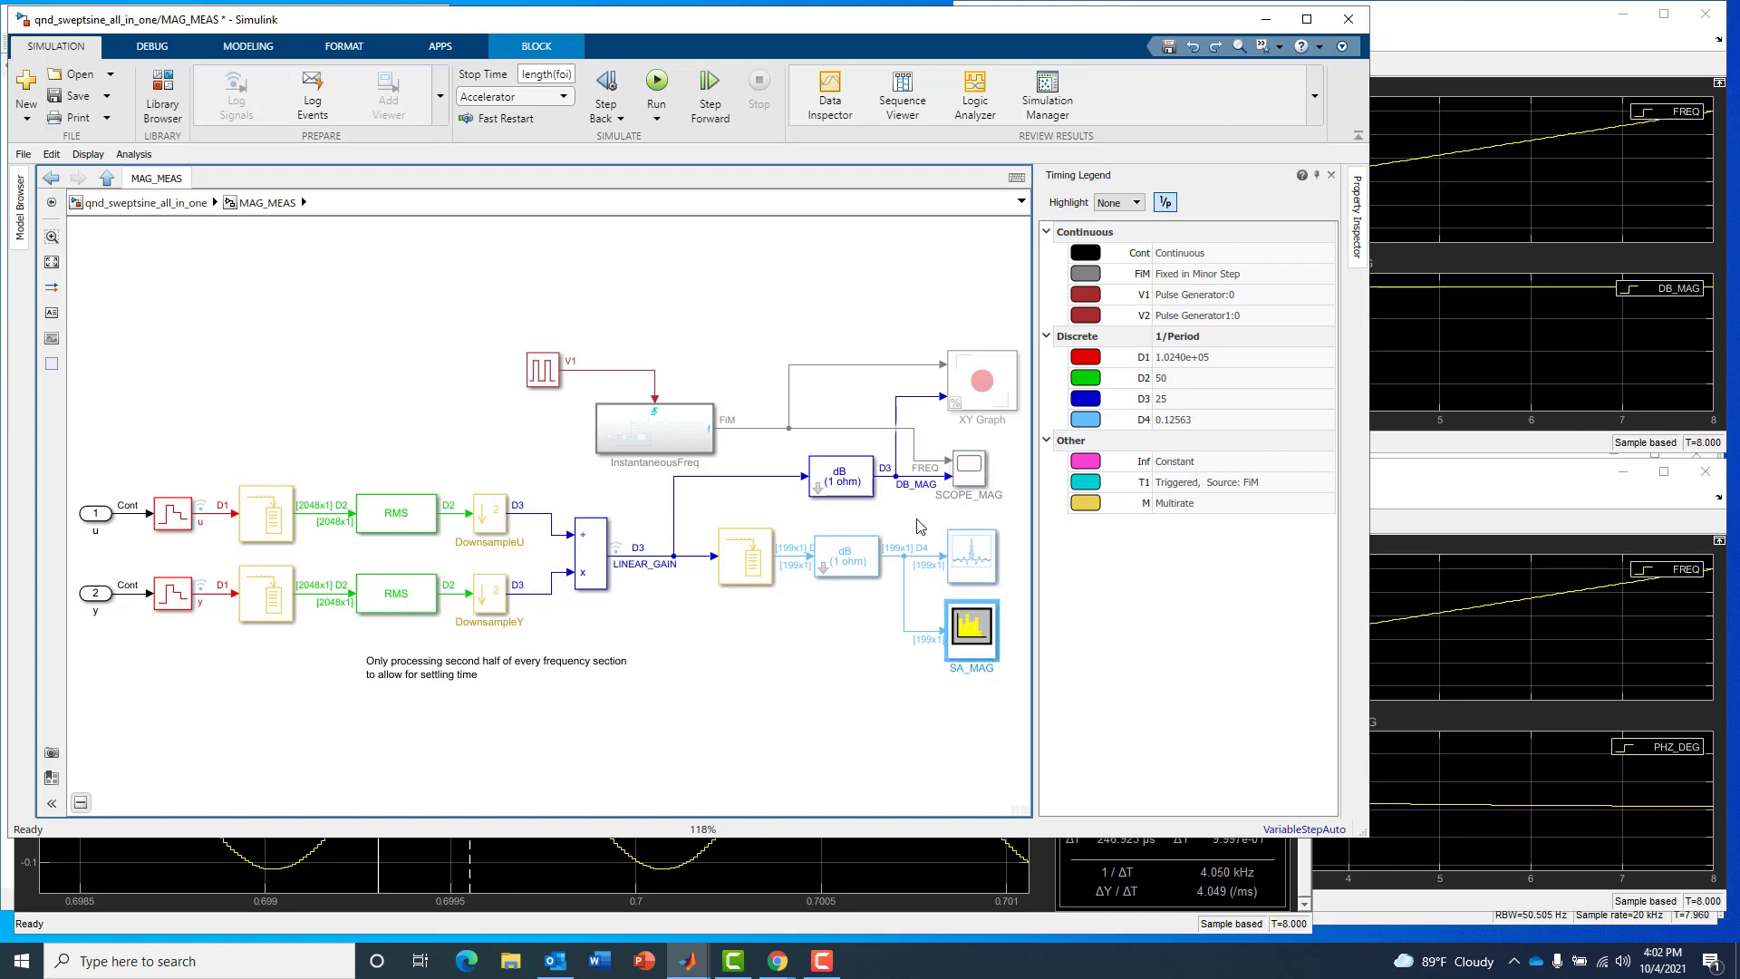
drag(915, 518, 966, 736)
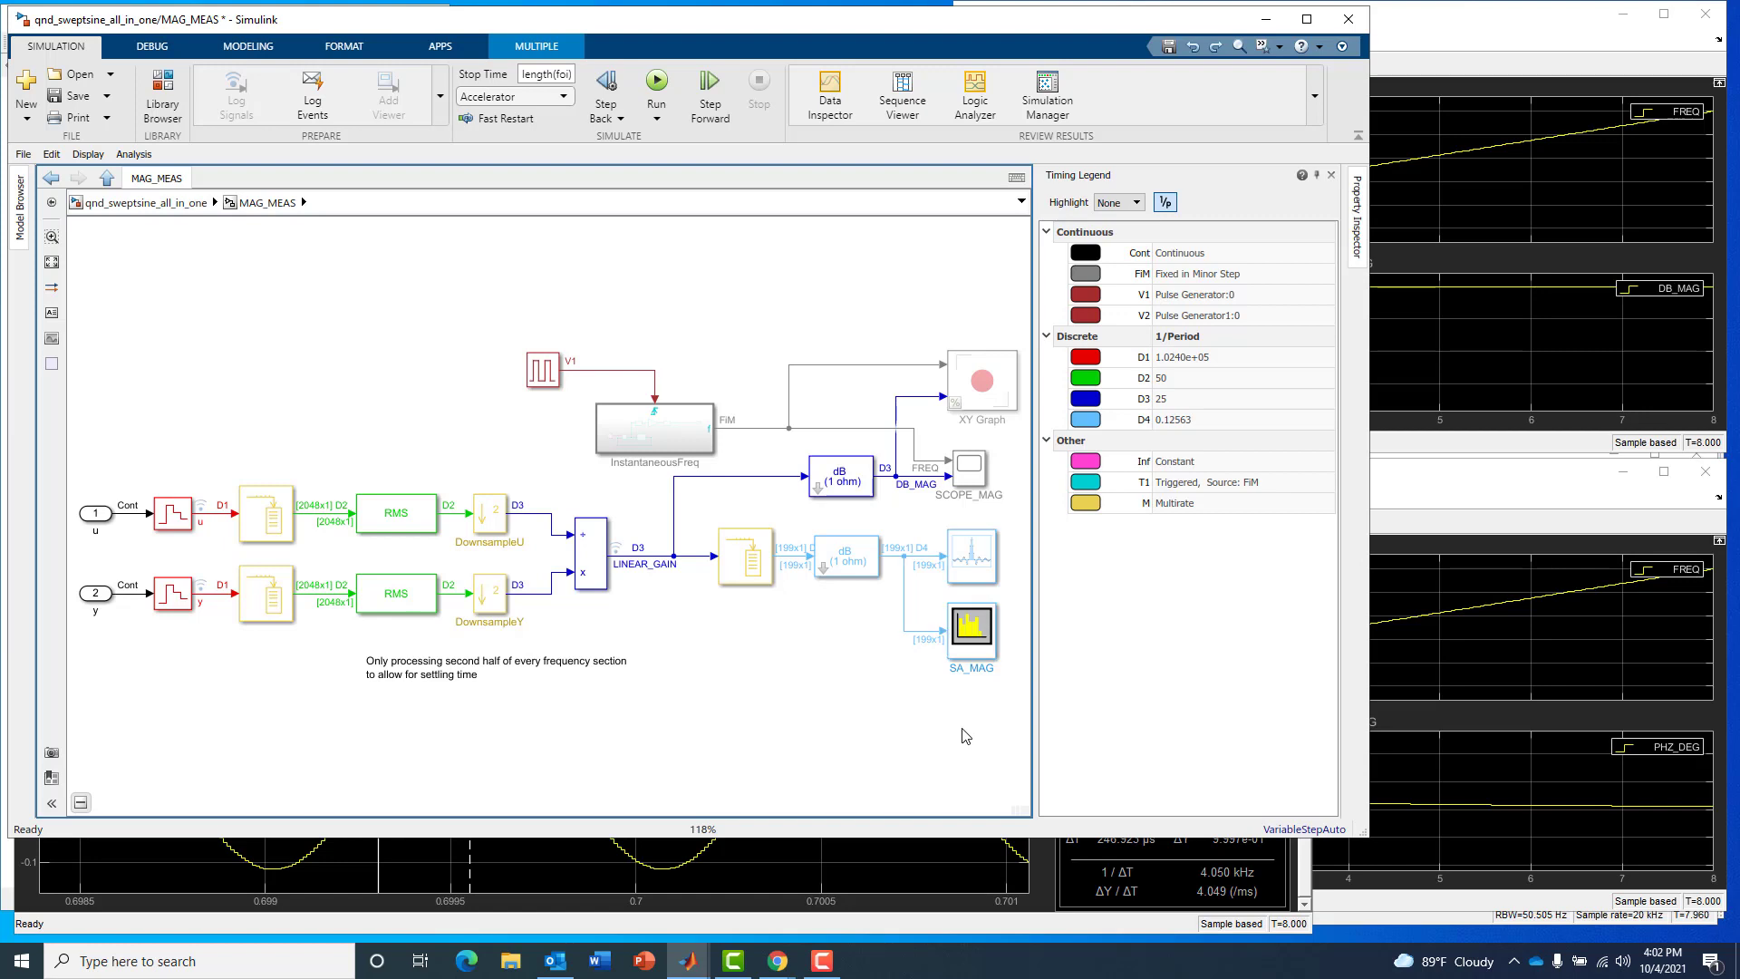
click(966, 735)
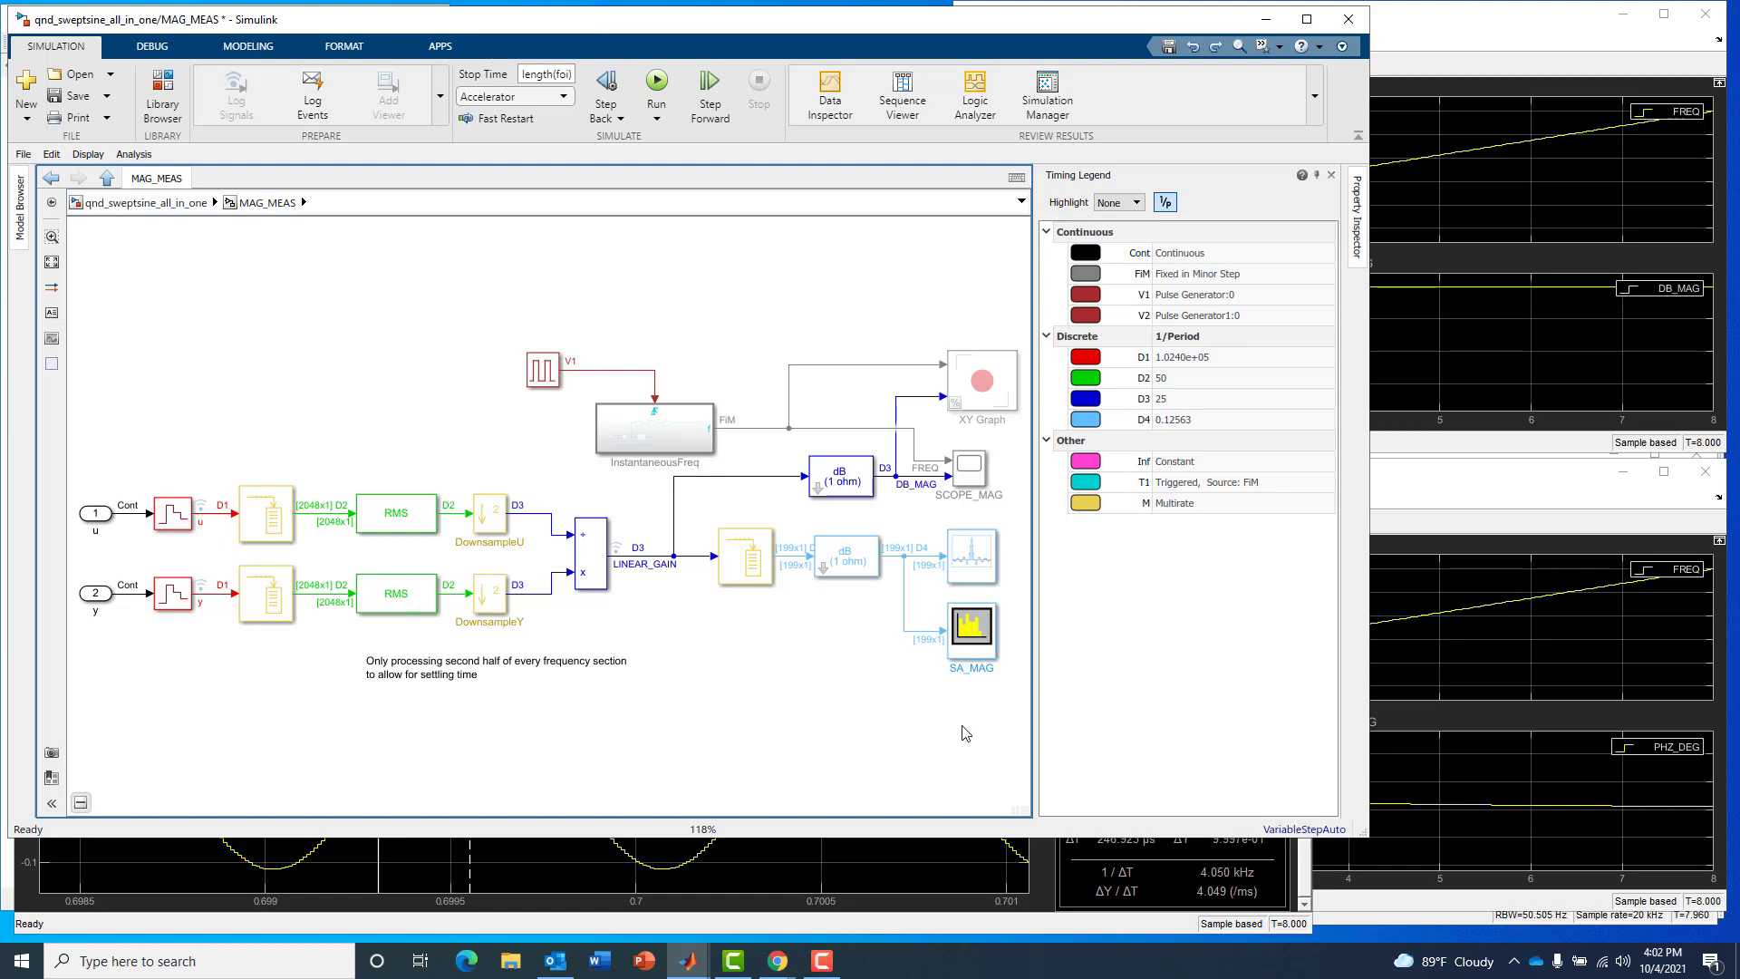
drag(932, 526, 1028, 686)
click(879, 709)
click(971, 467)
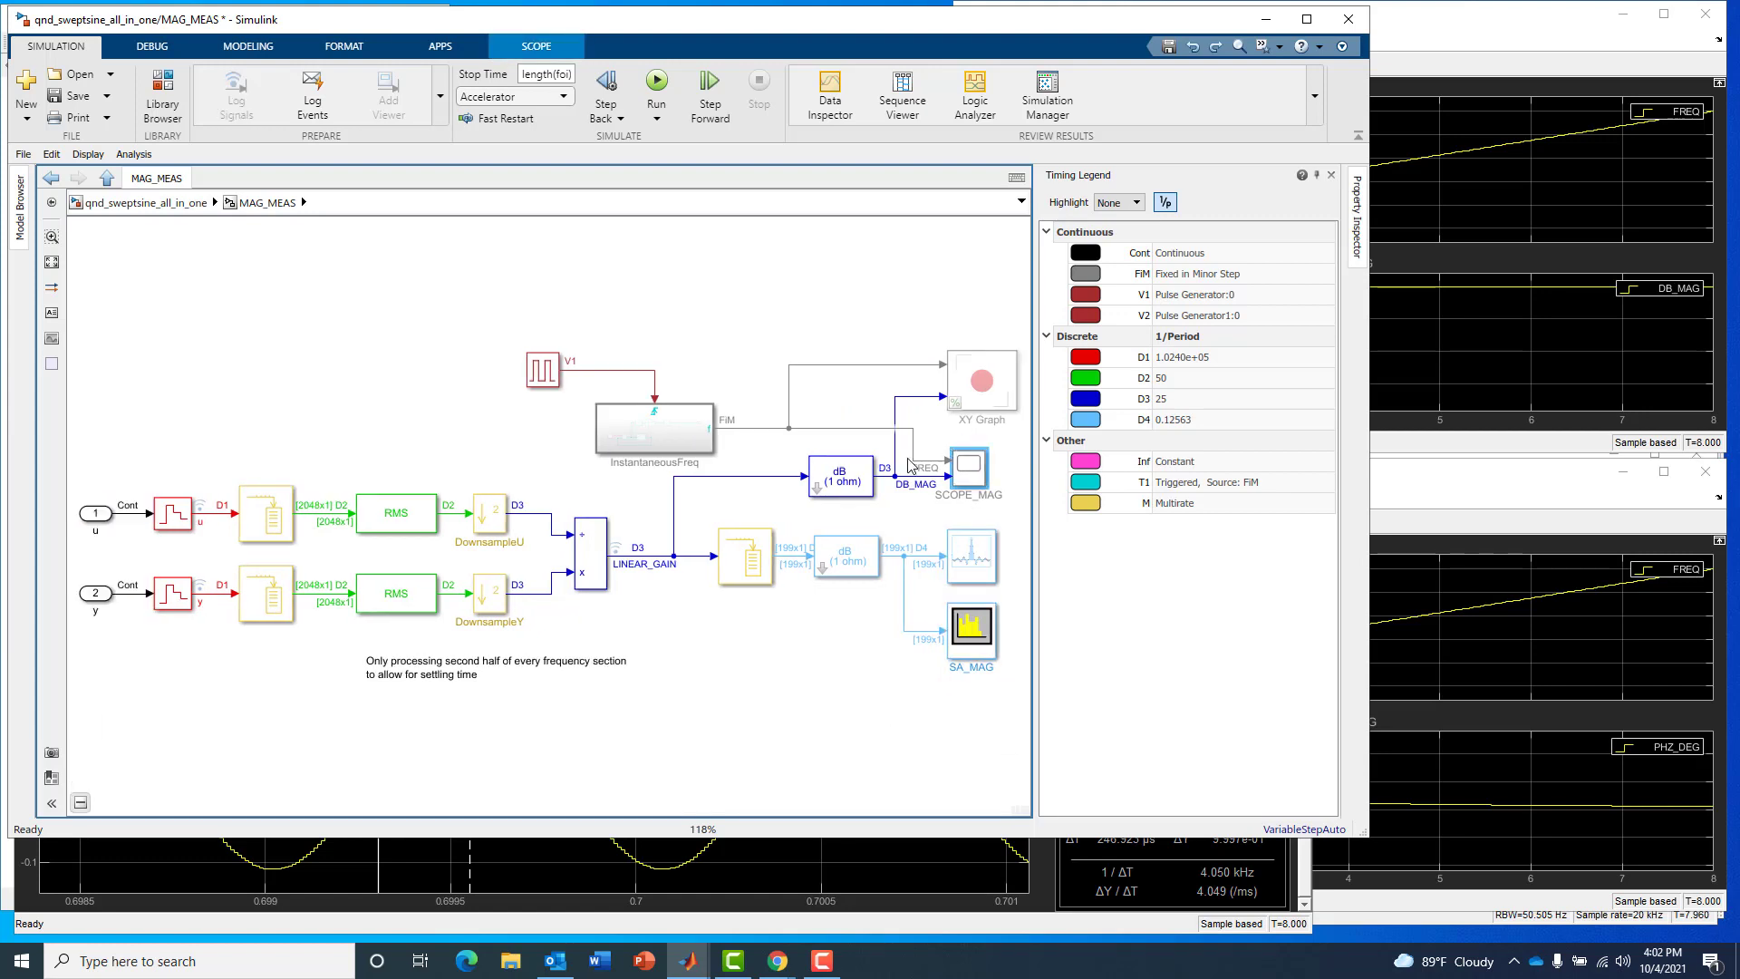
click(917, 747)
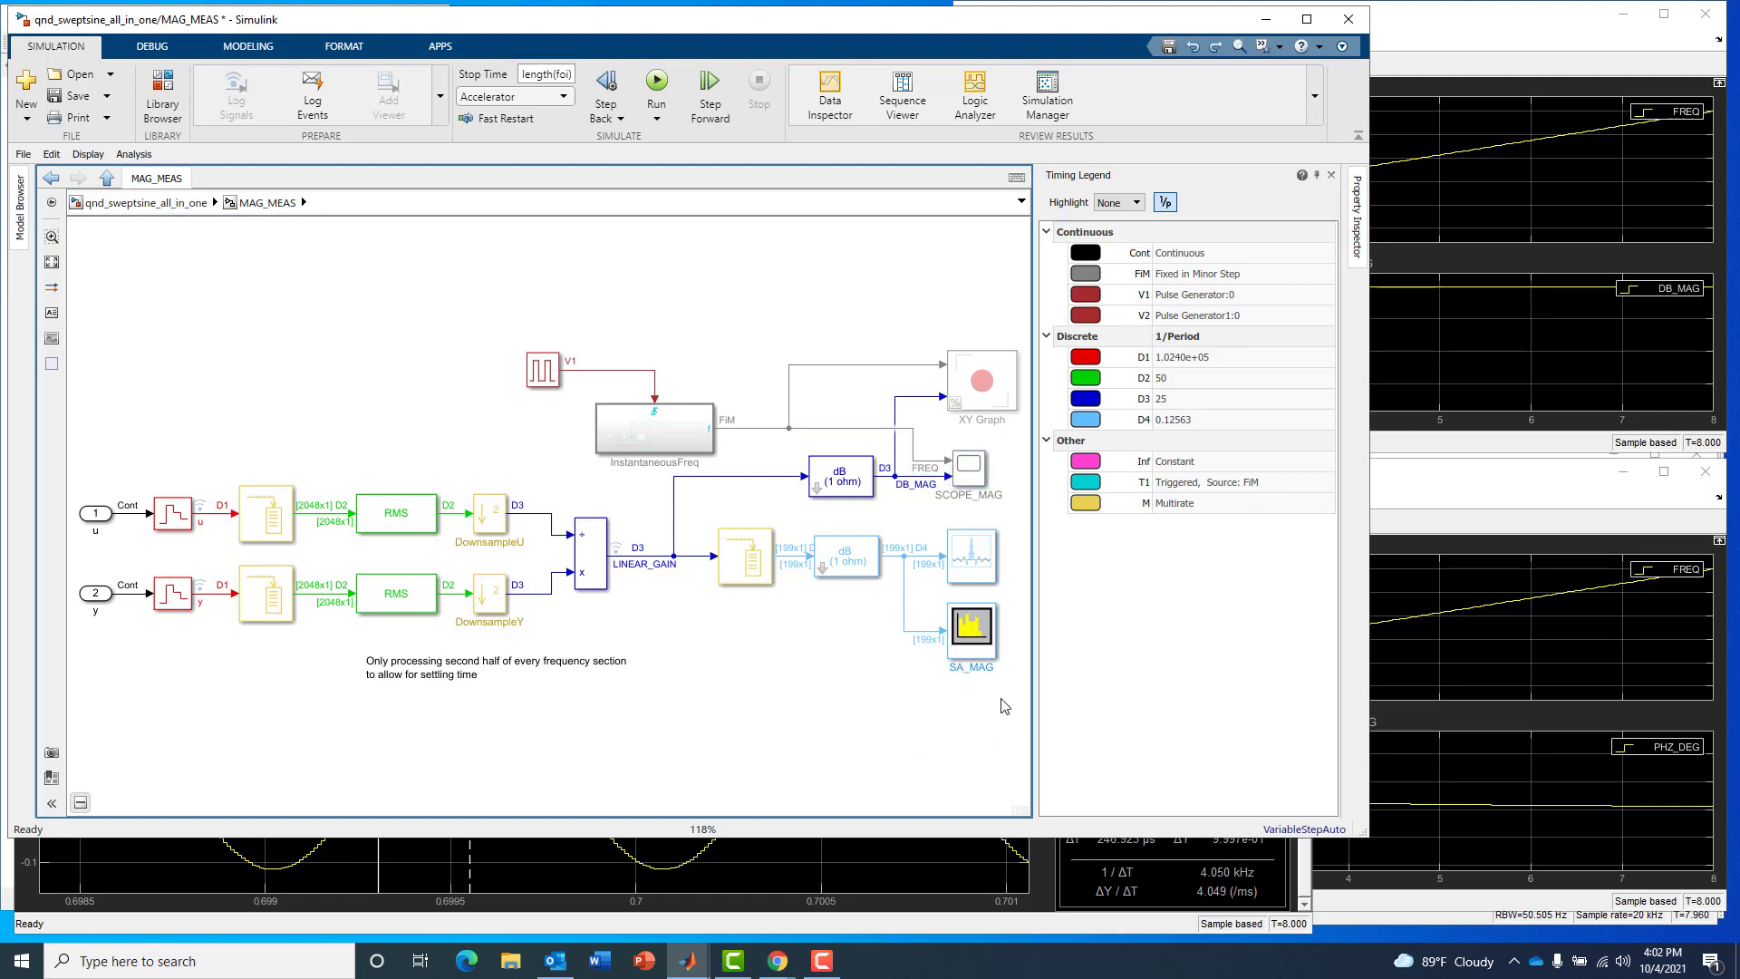
drag(1007, 712, 939, 520)
click(897, 741)
- Run the simulation from SCOPE_MAG, watch SCOPE_PHZ, and stop the run at T=7.719
double_click(979, 478)
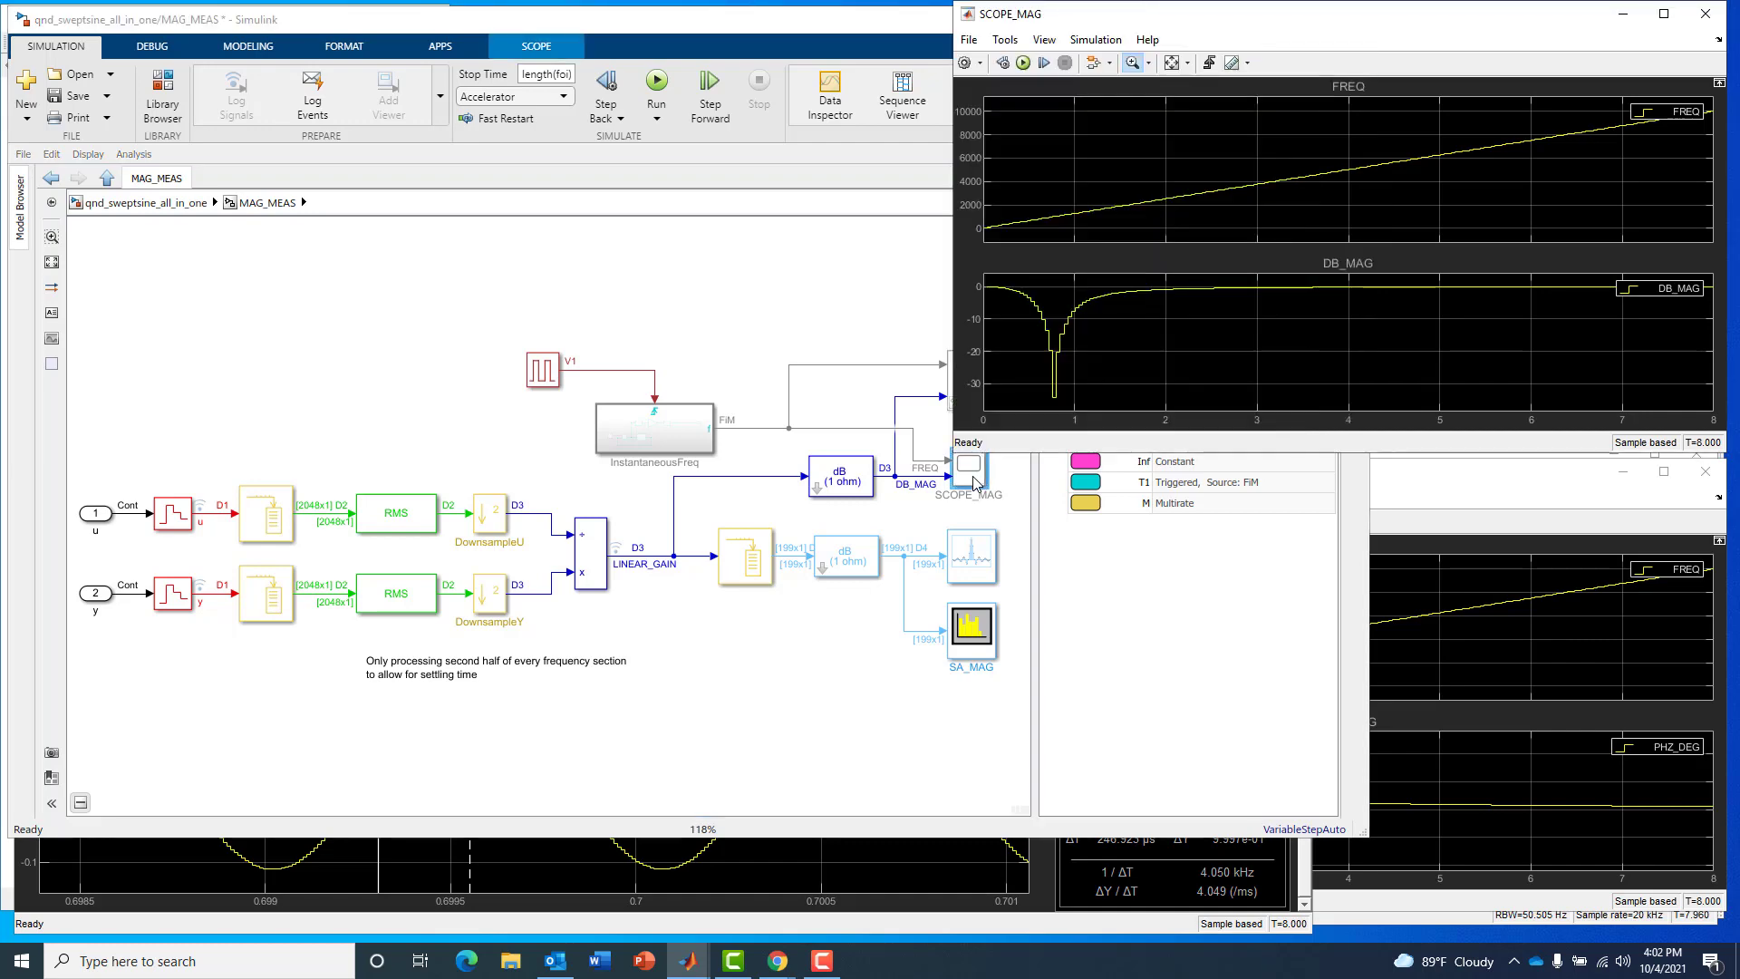
click(1023, 63)
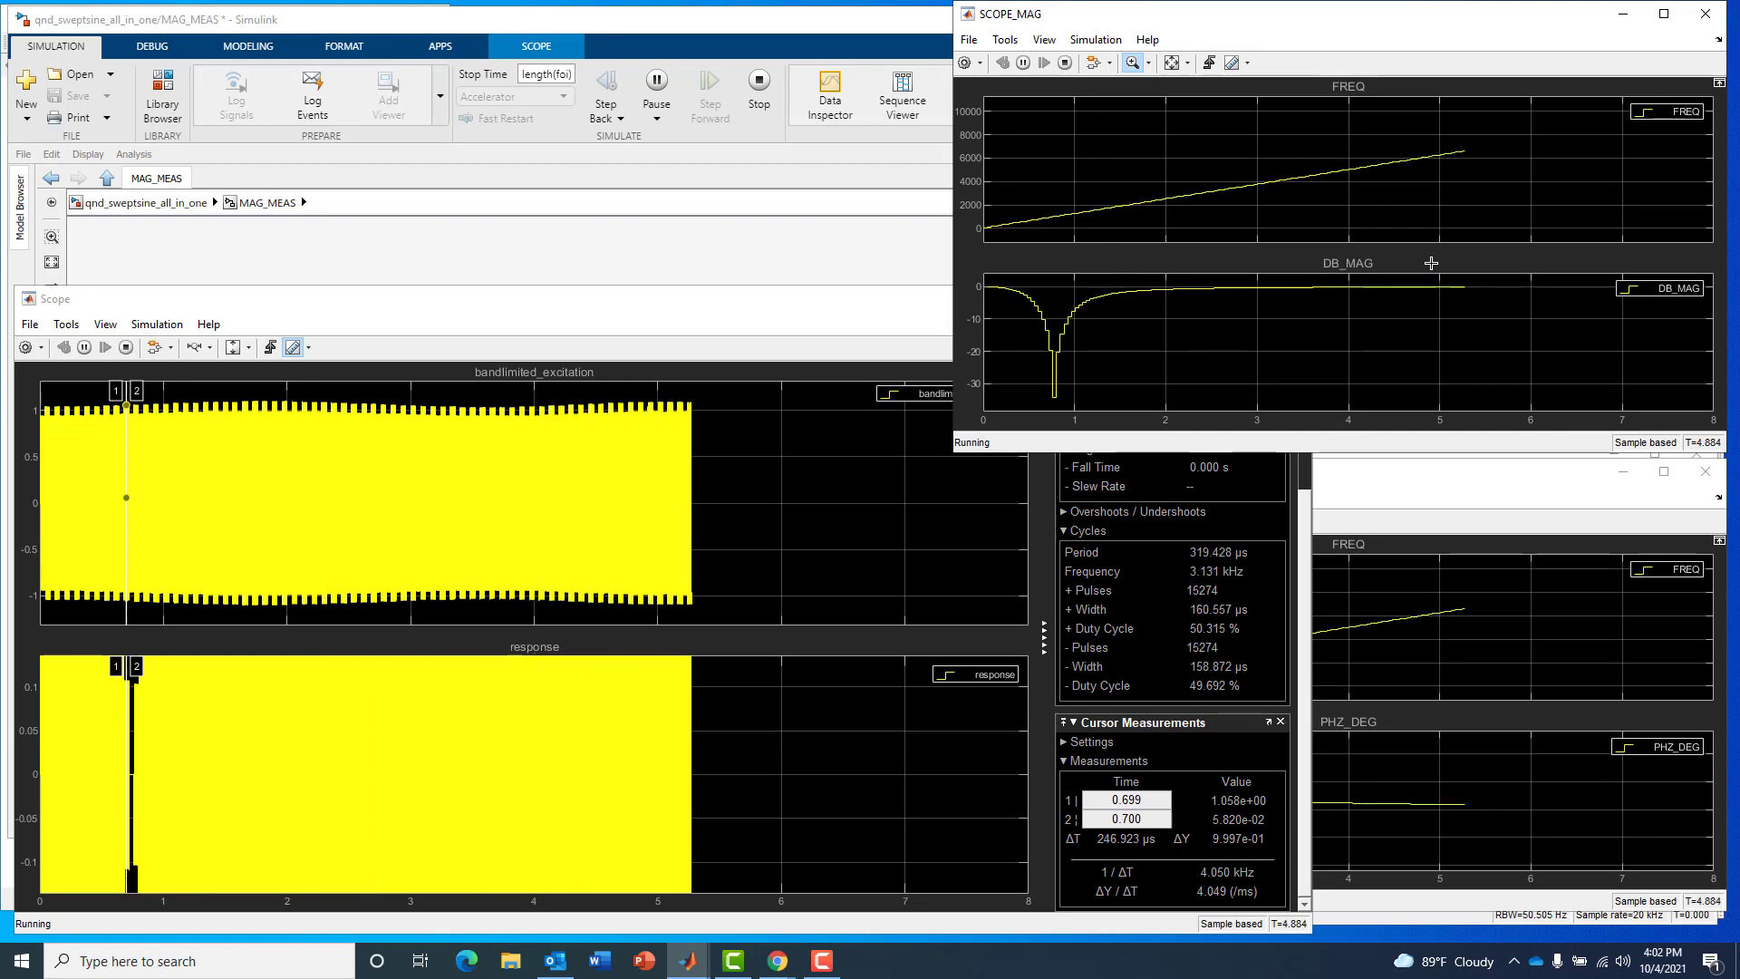
click(1453, 488)
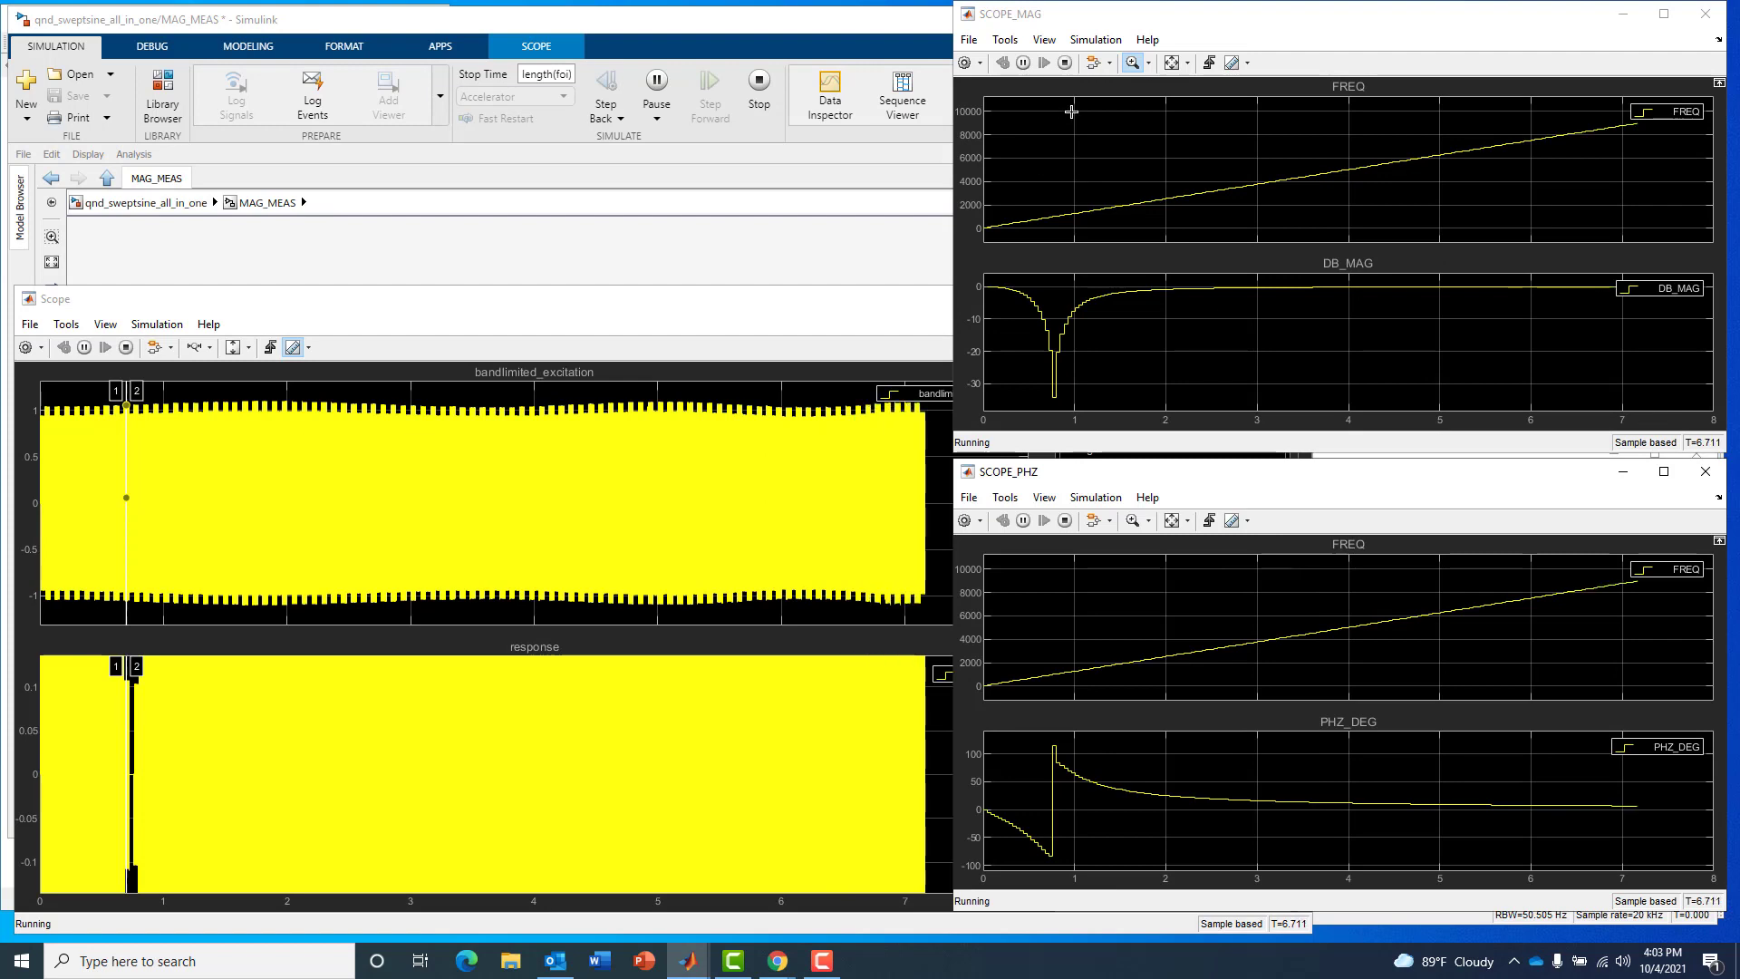
click(1065, 63)
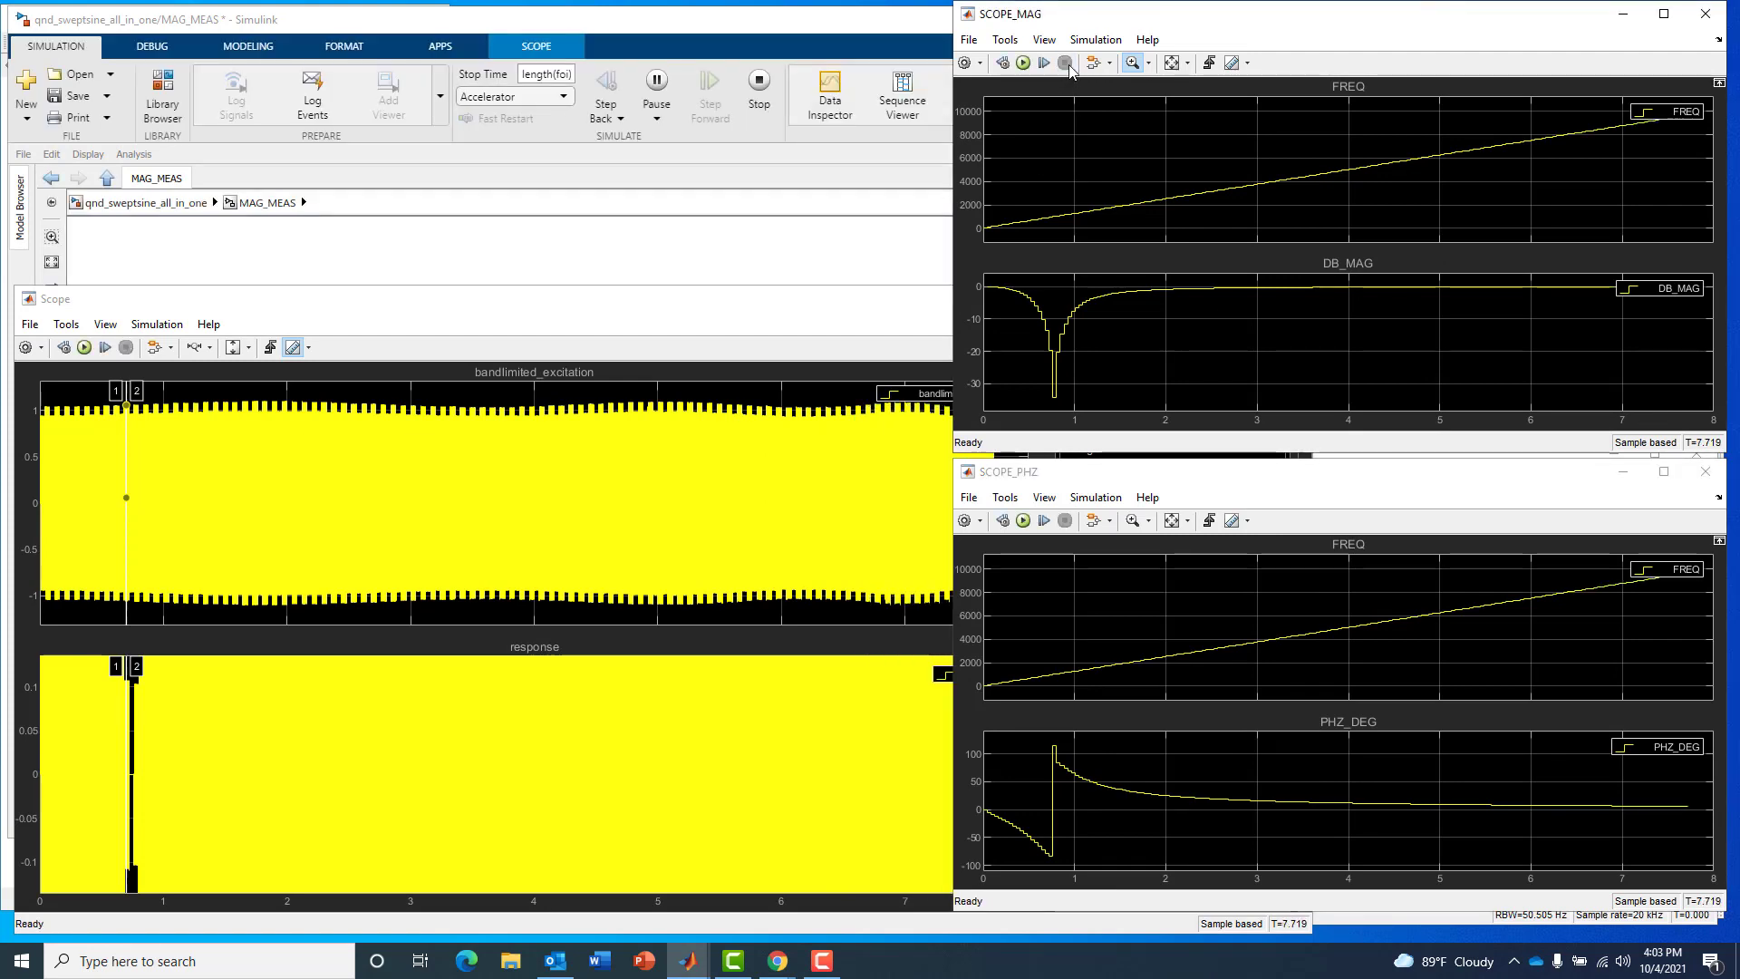
- Return to the top-level model, fit it, and select the lines feeding PHZ_MEAS inputs u and y
click(420, 232)
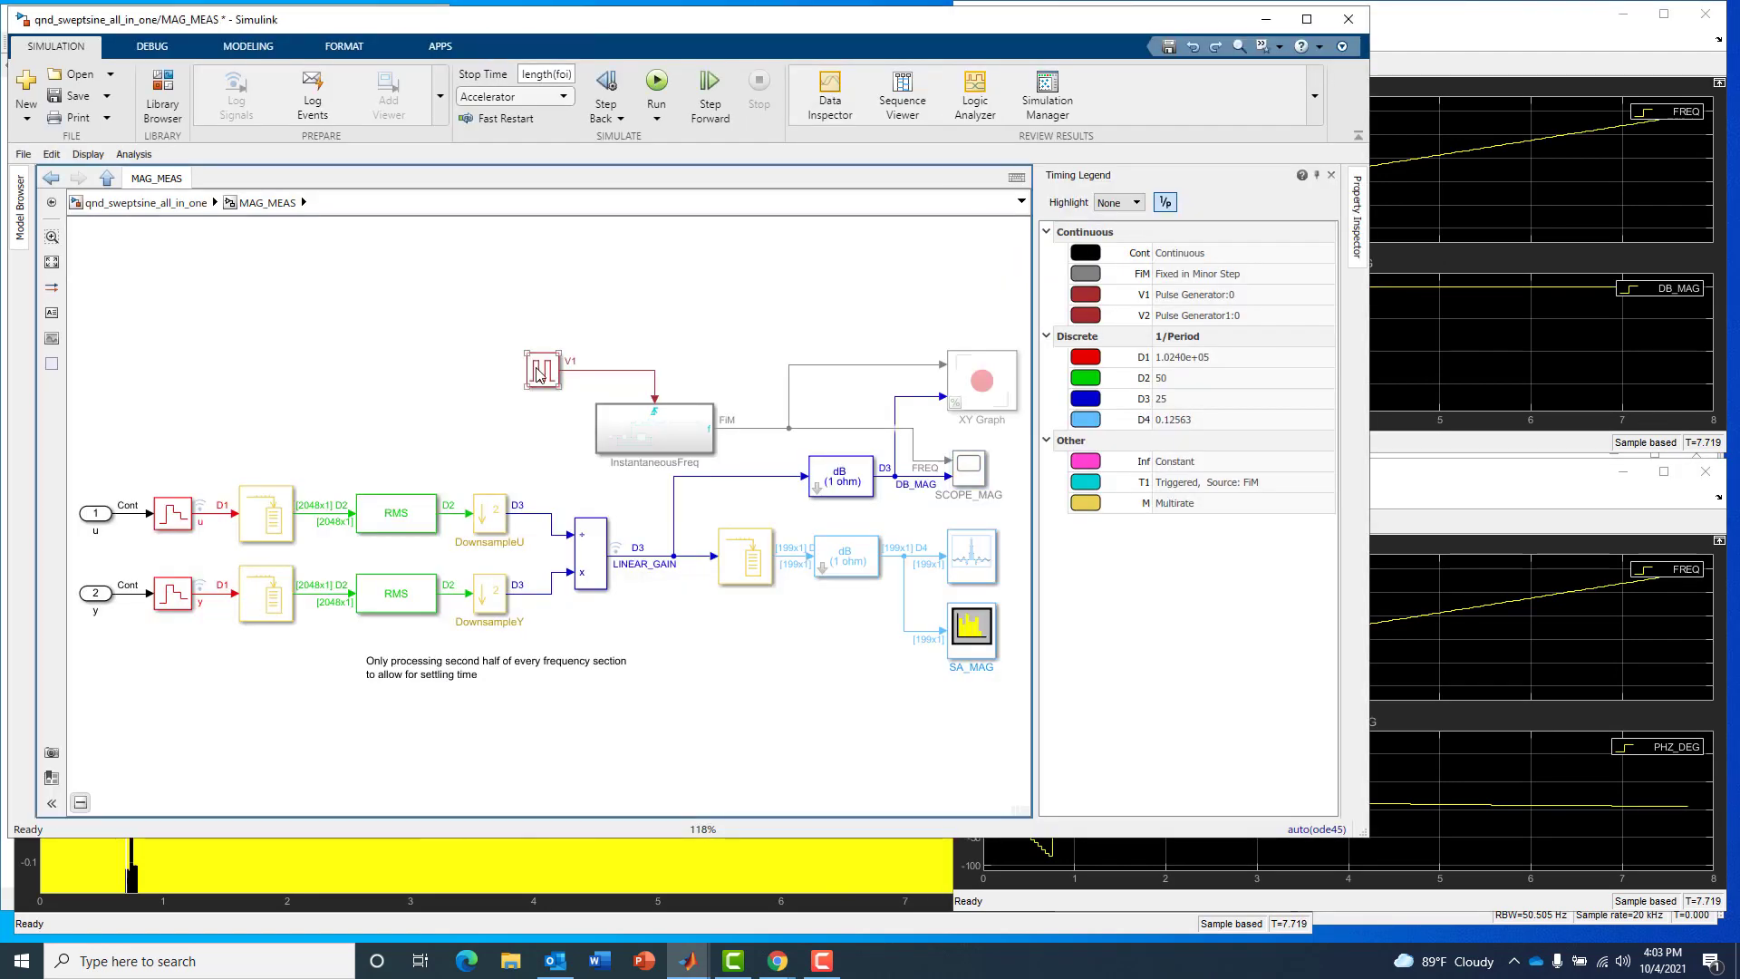
click(106, 177)
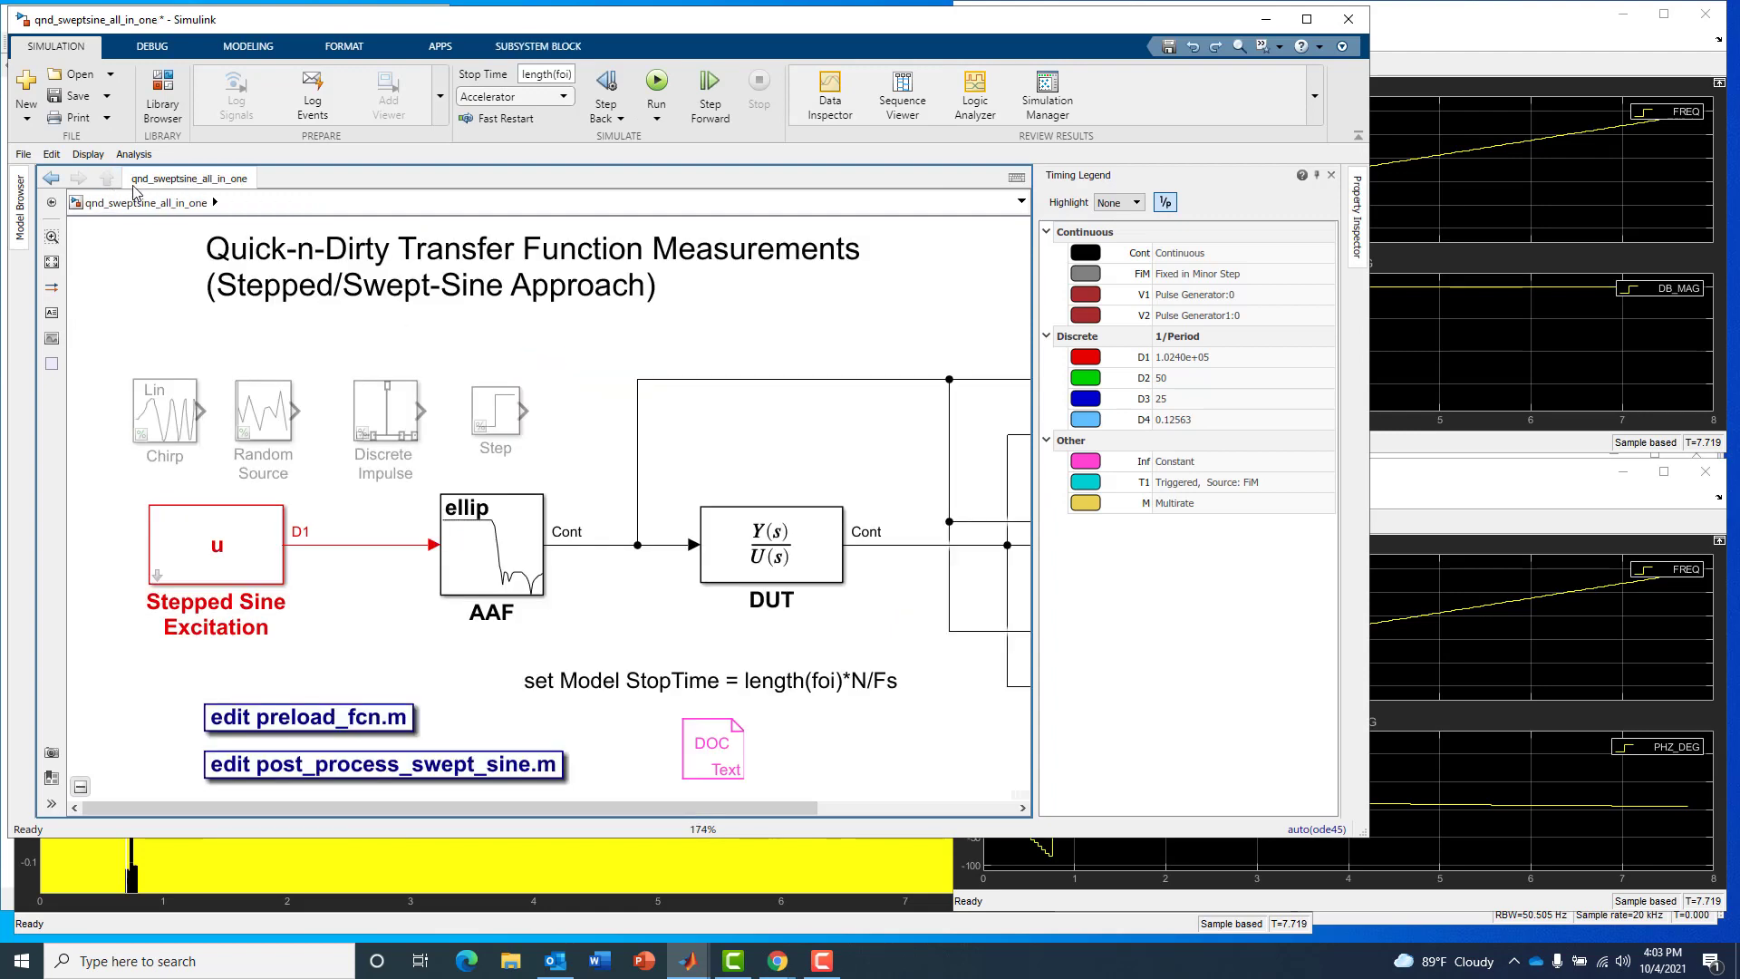
click(849, 437)
key(space)
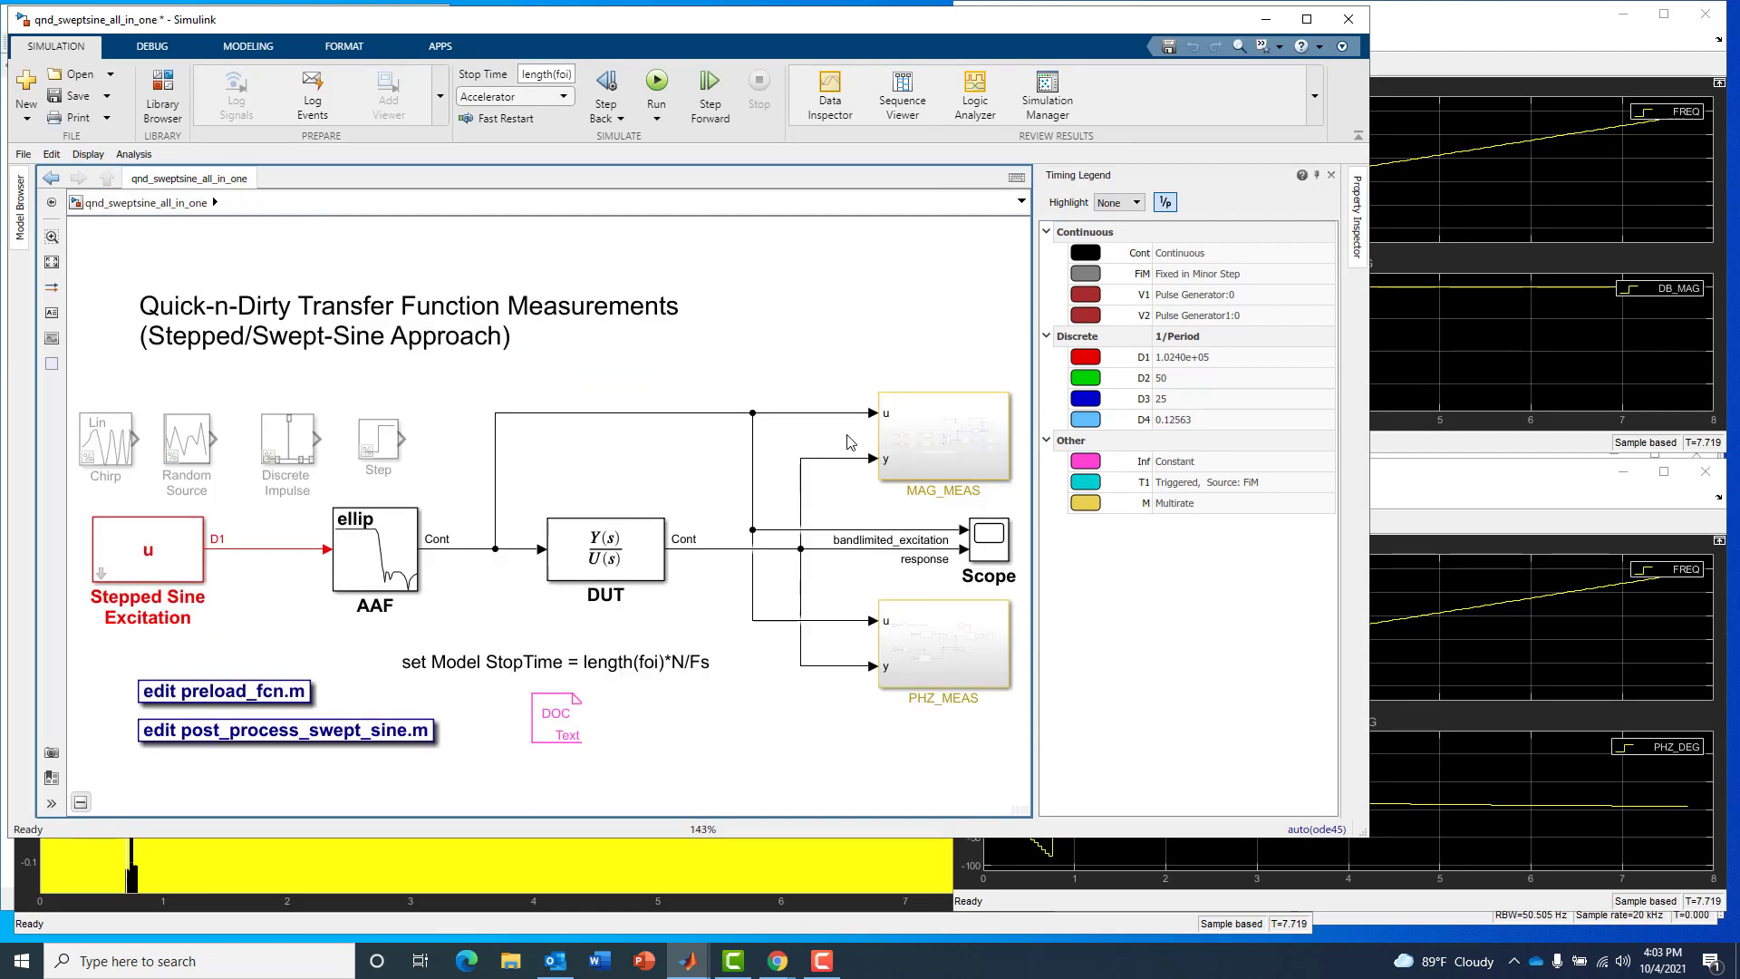
click(753, 578)
click(801, 602)
shift+click(952, 651)
- Open PHZ_MEAS, fit its diagram, and select the signals from inputs u and y
double_click(952, 651)
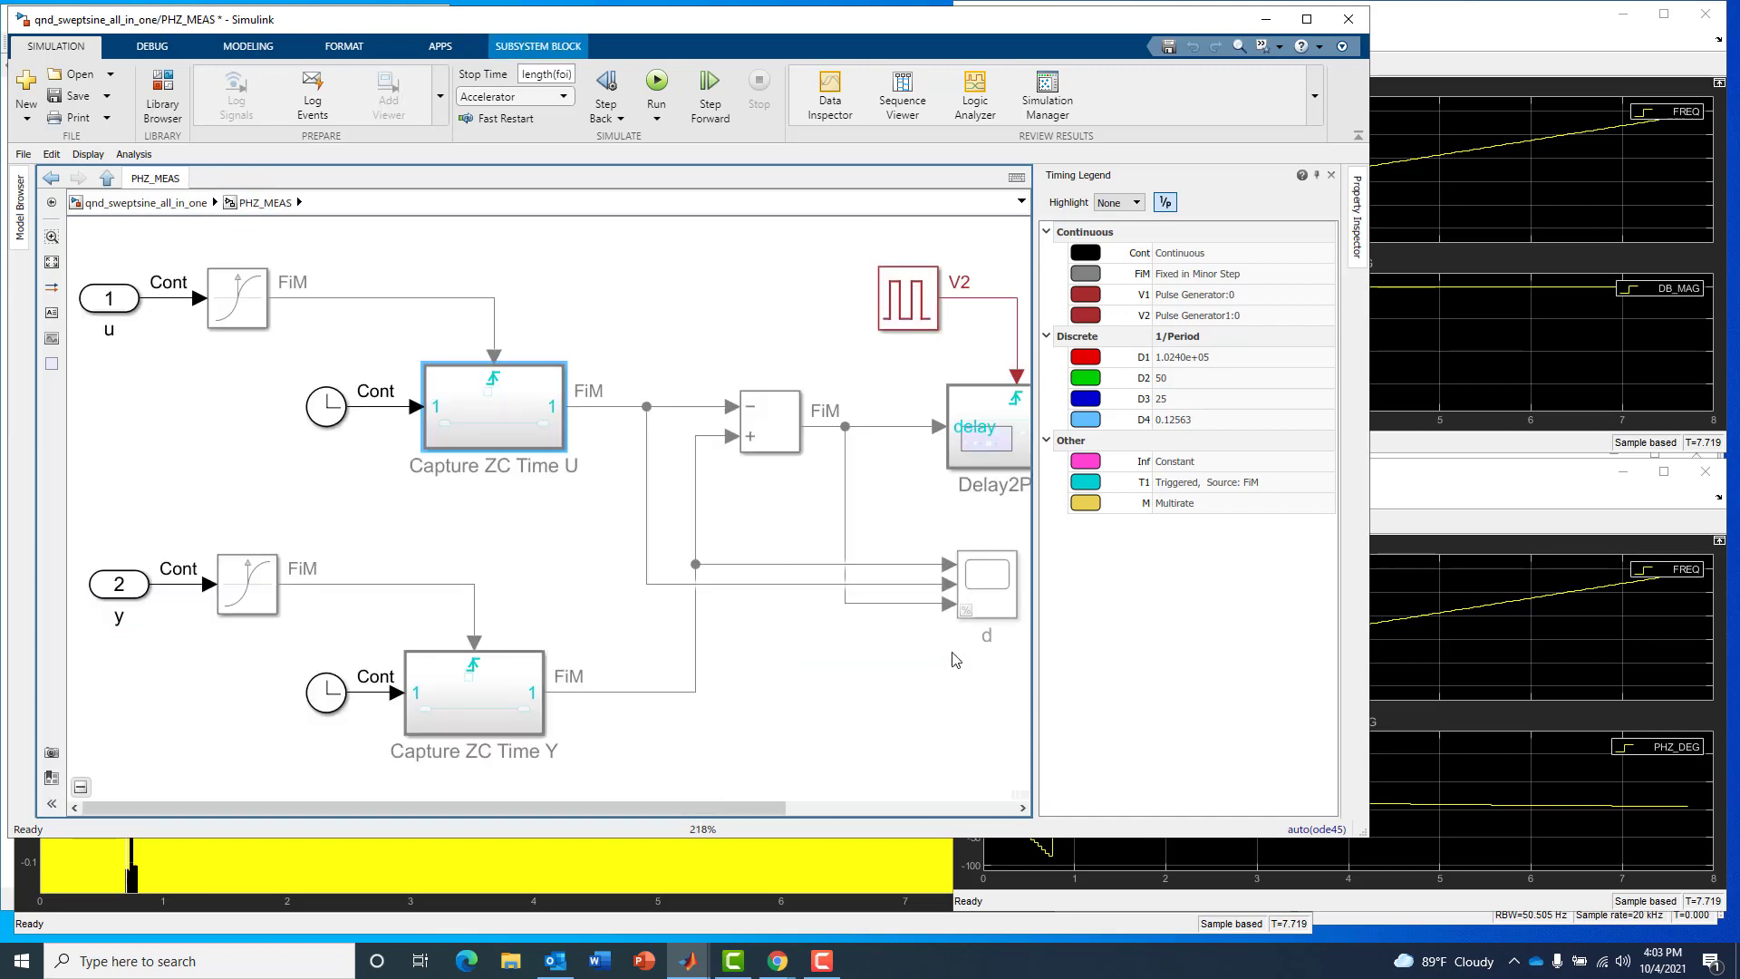
key(space)
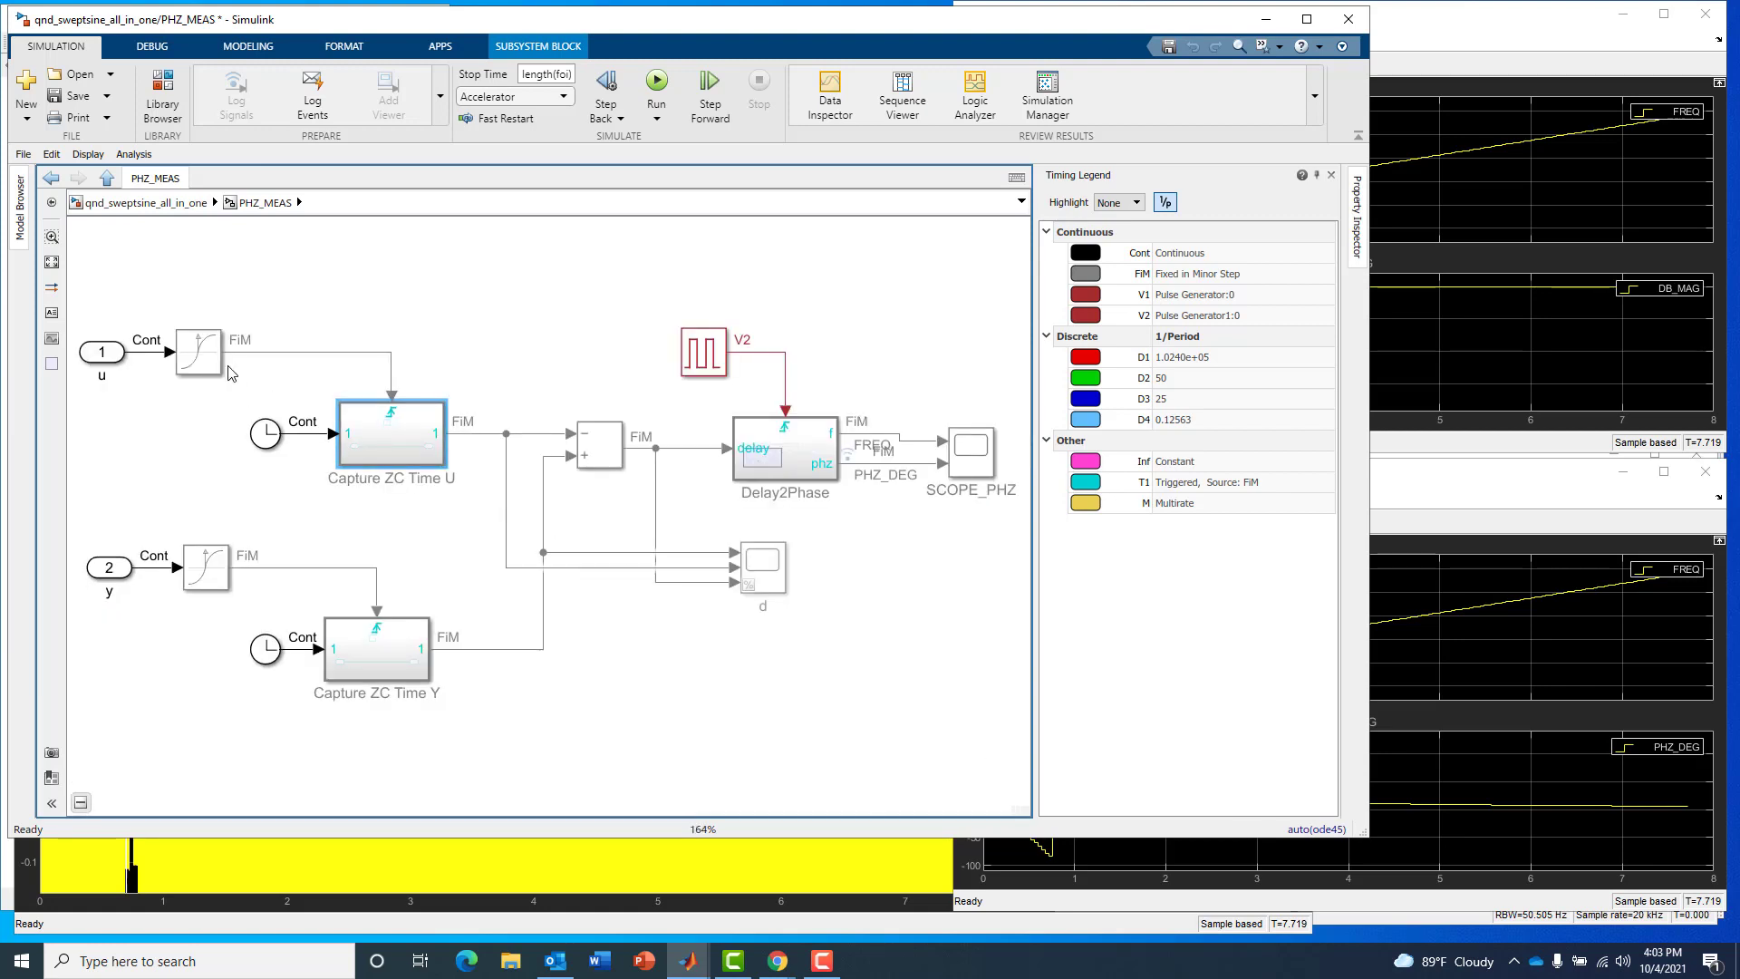
click(142, 354)
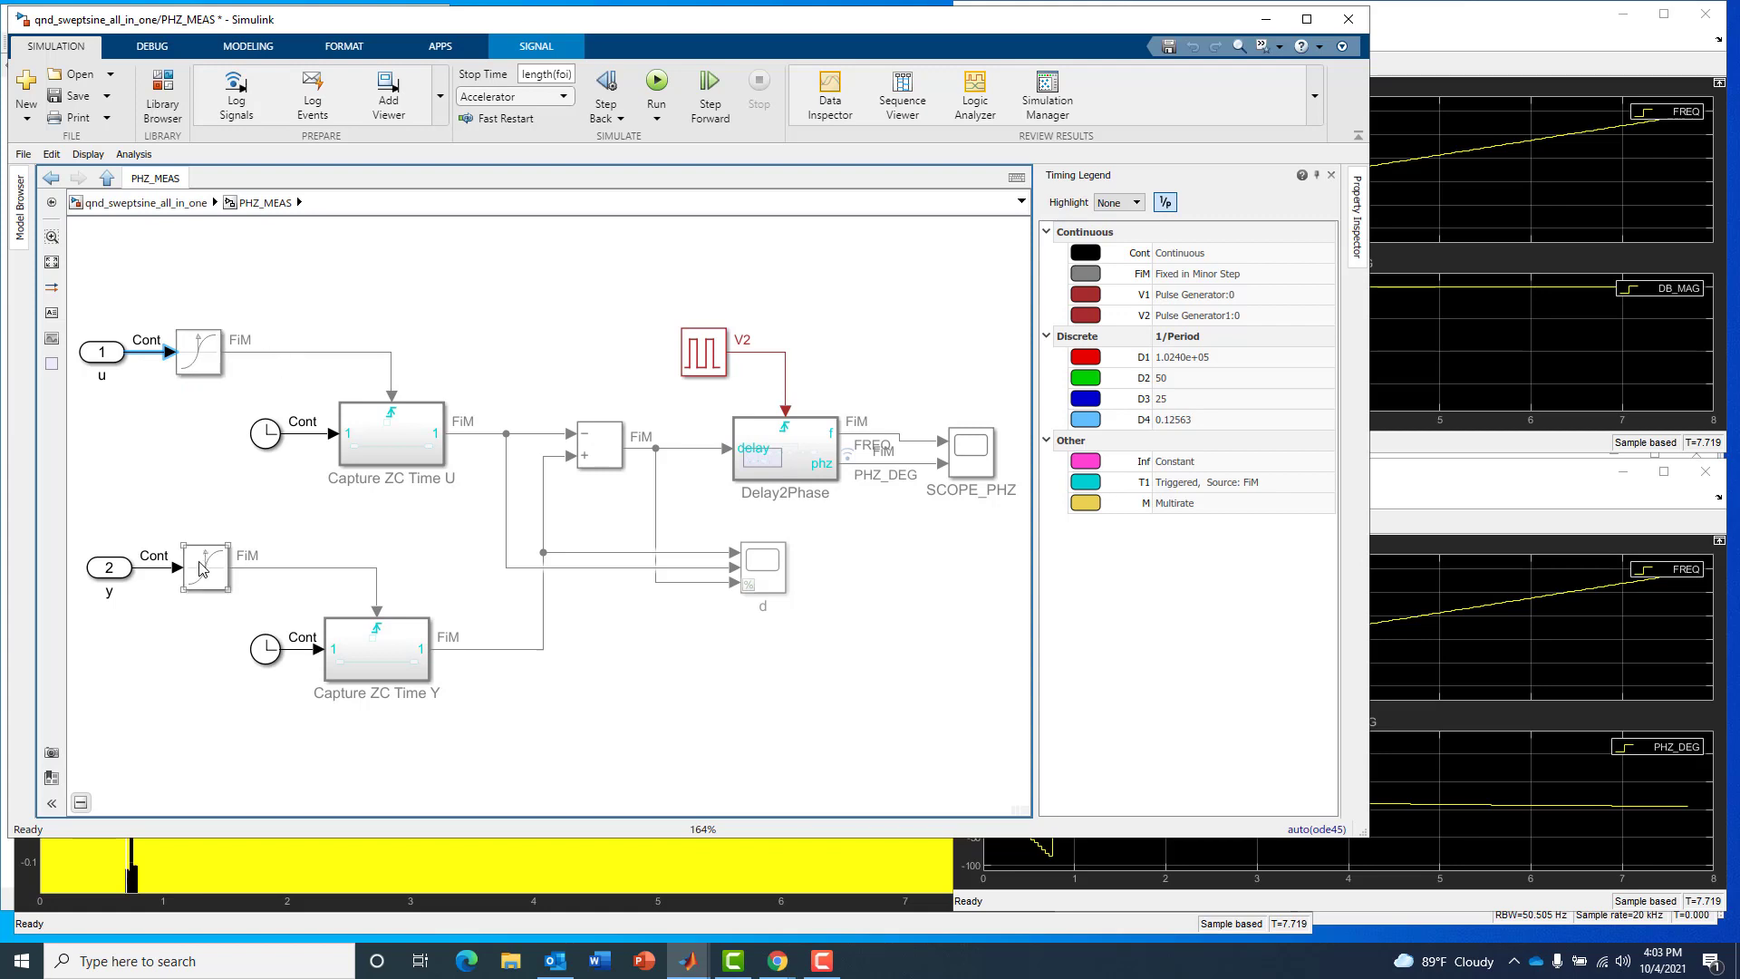
click(152, 568)
double_click(209, 363)
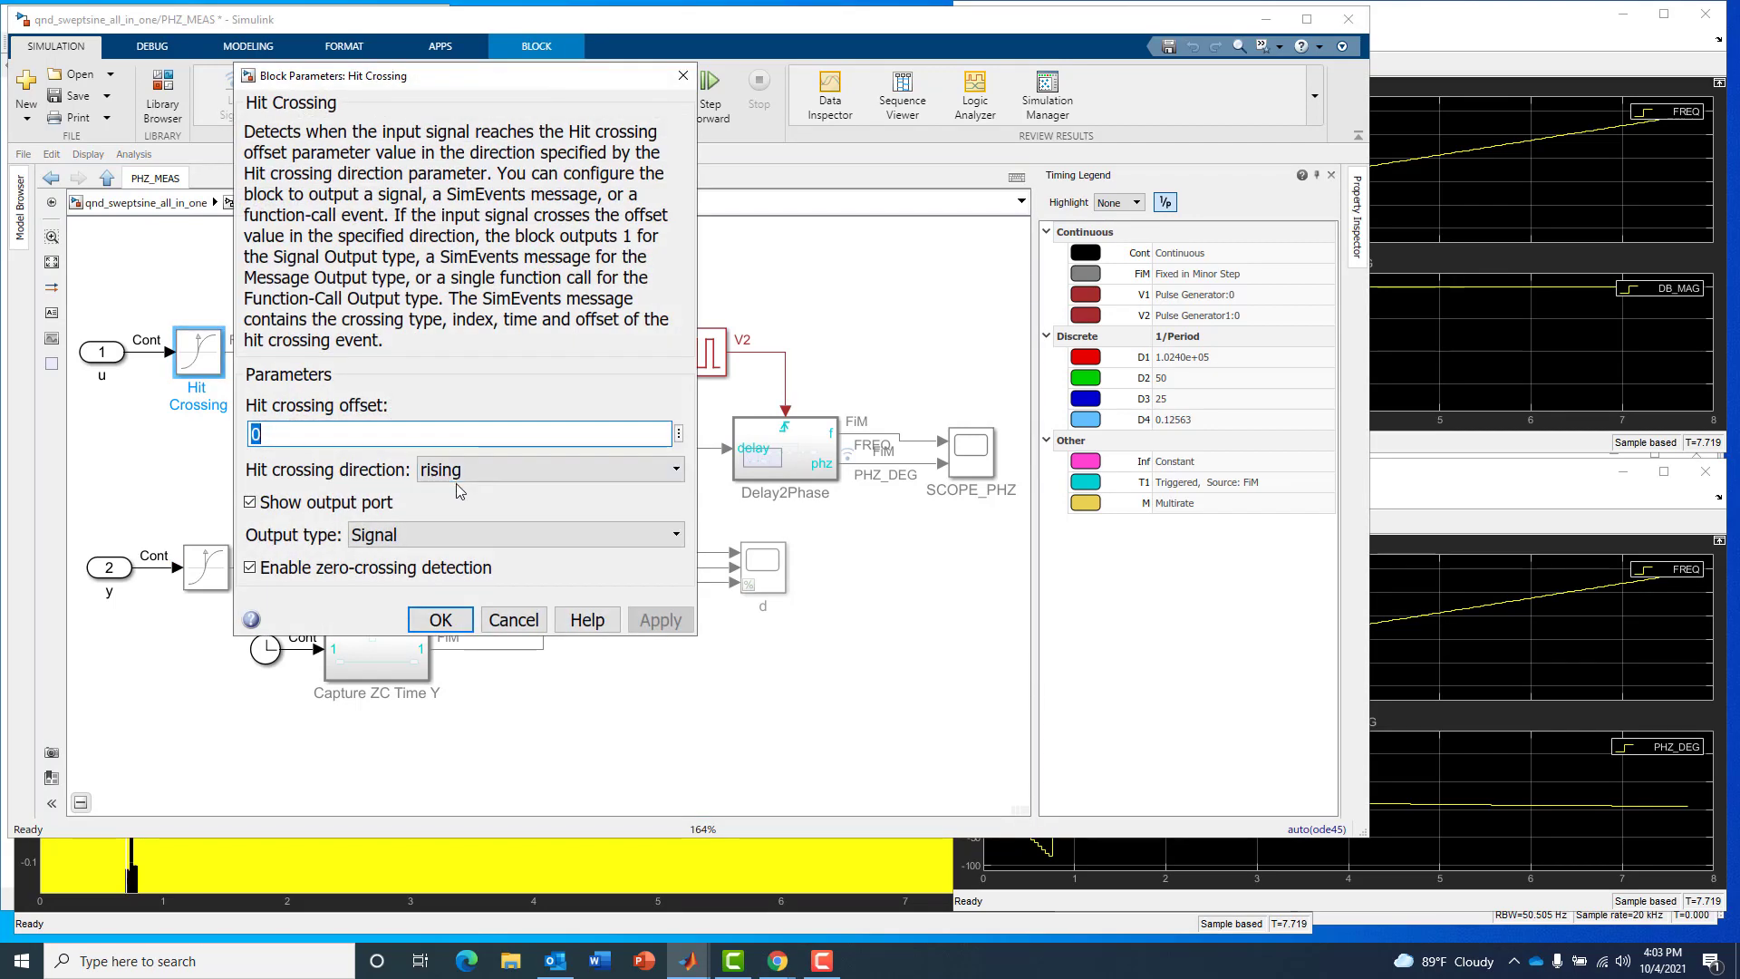
click(453, 461)
click(454, 376)
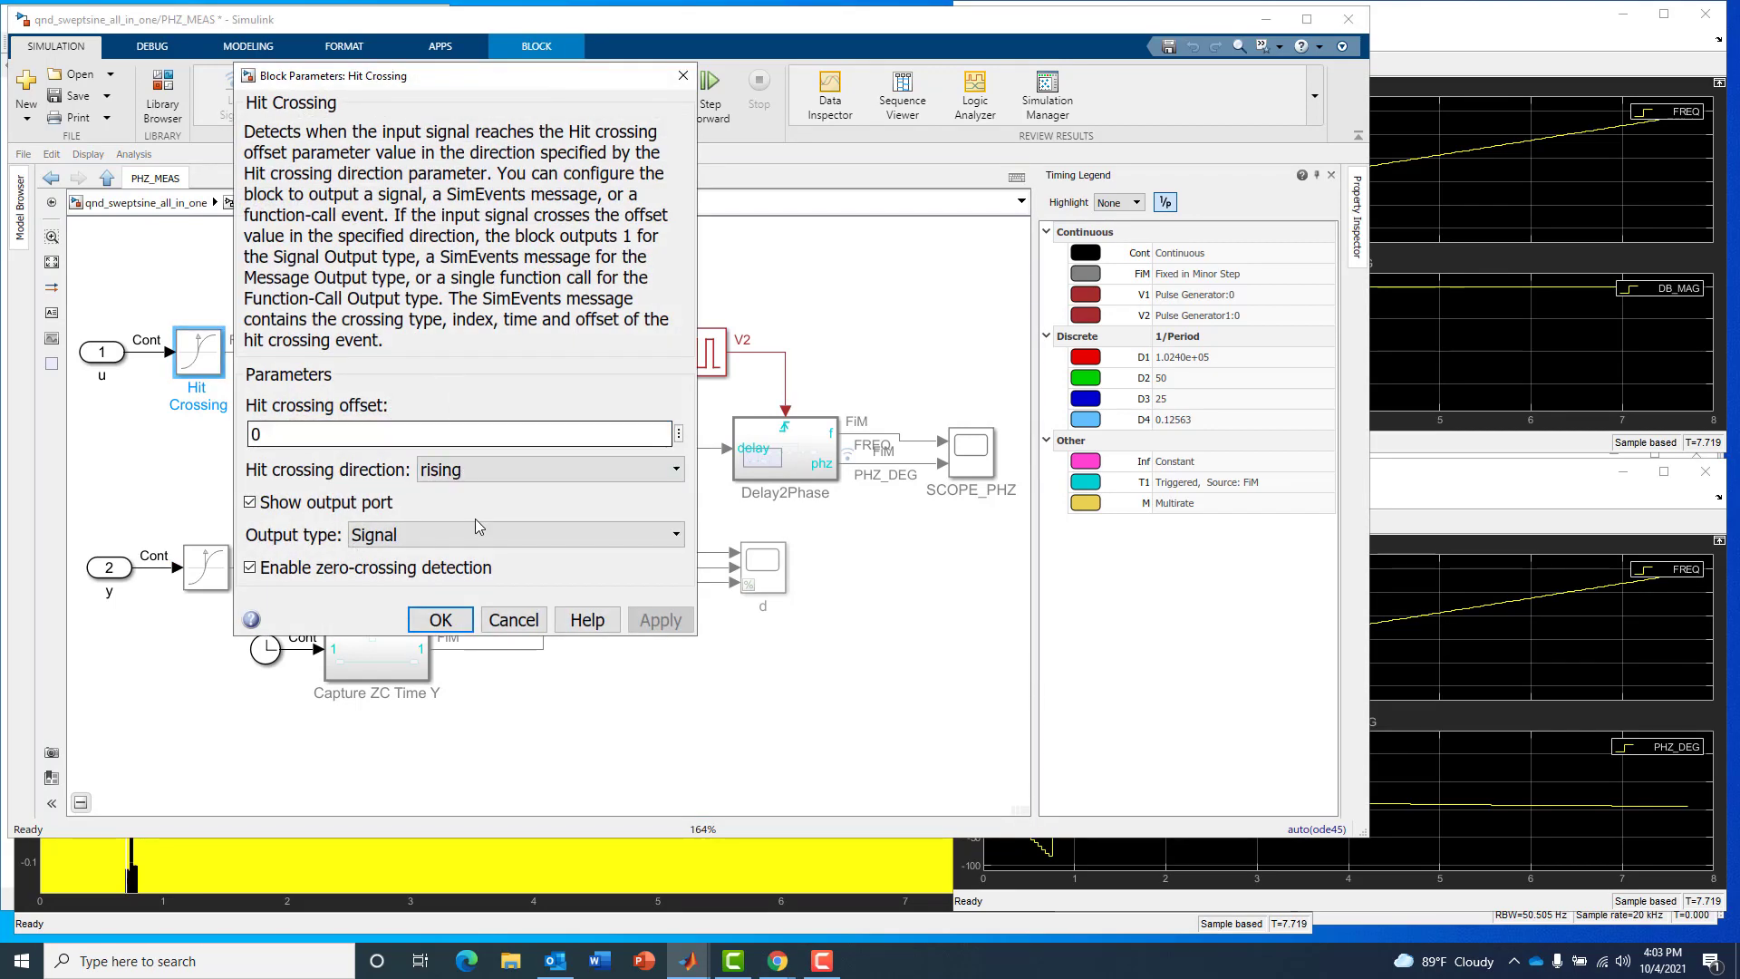
click(507, 623)
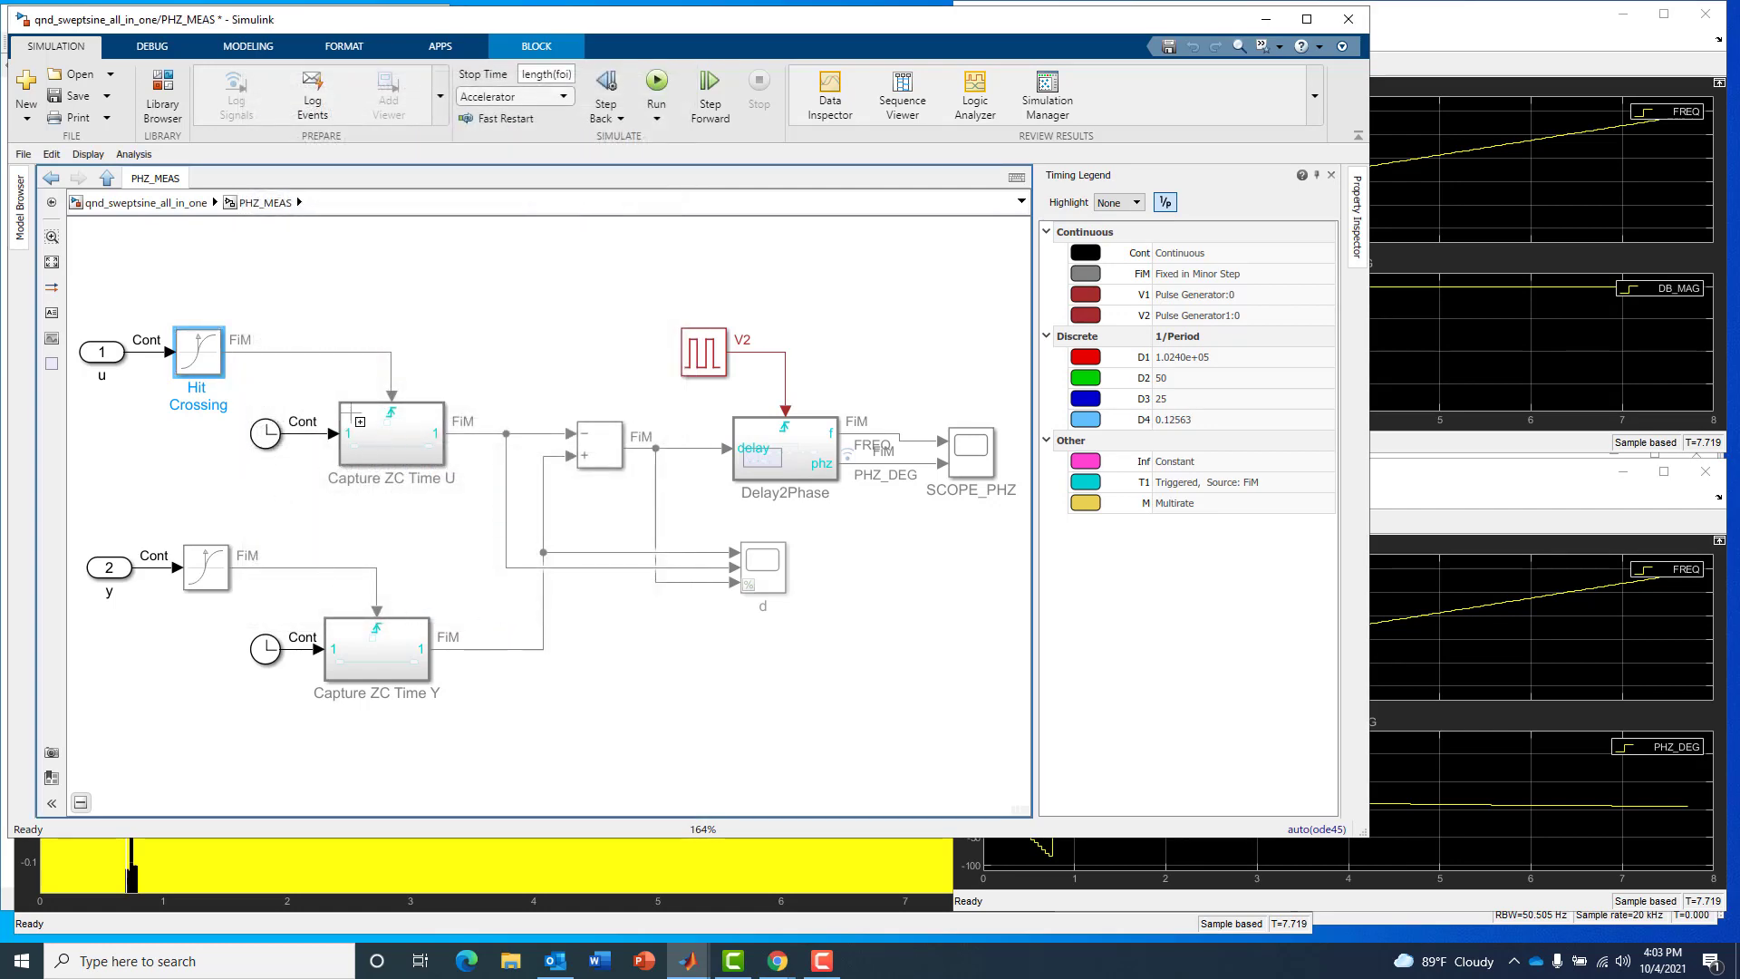
click(262, 436)
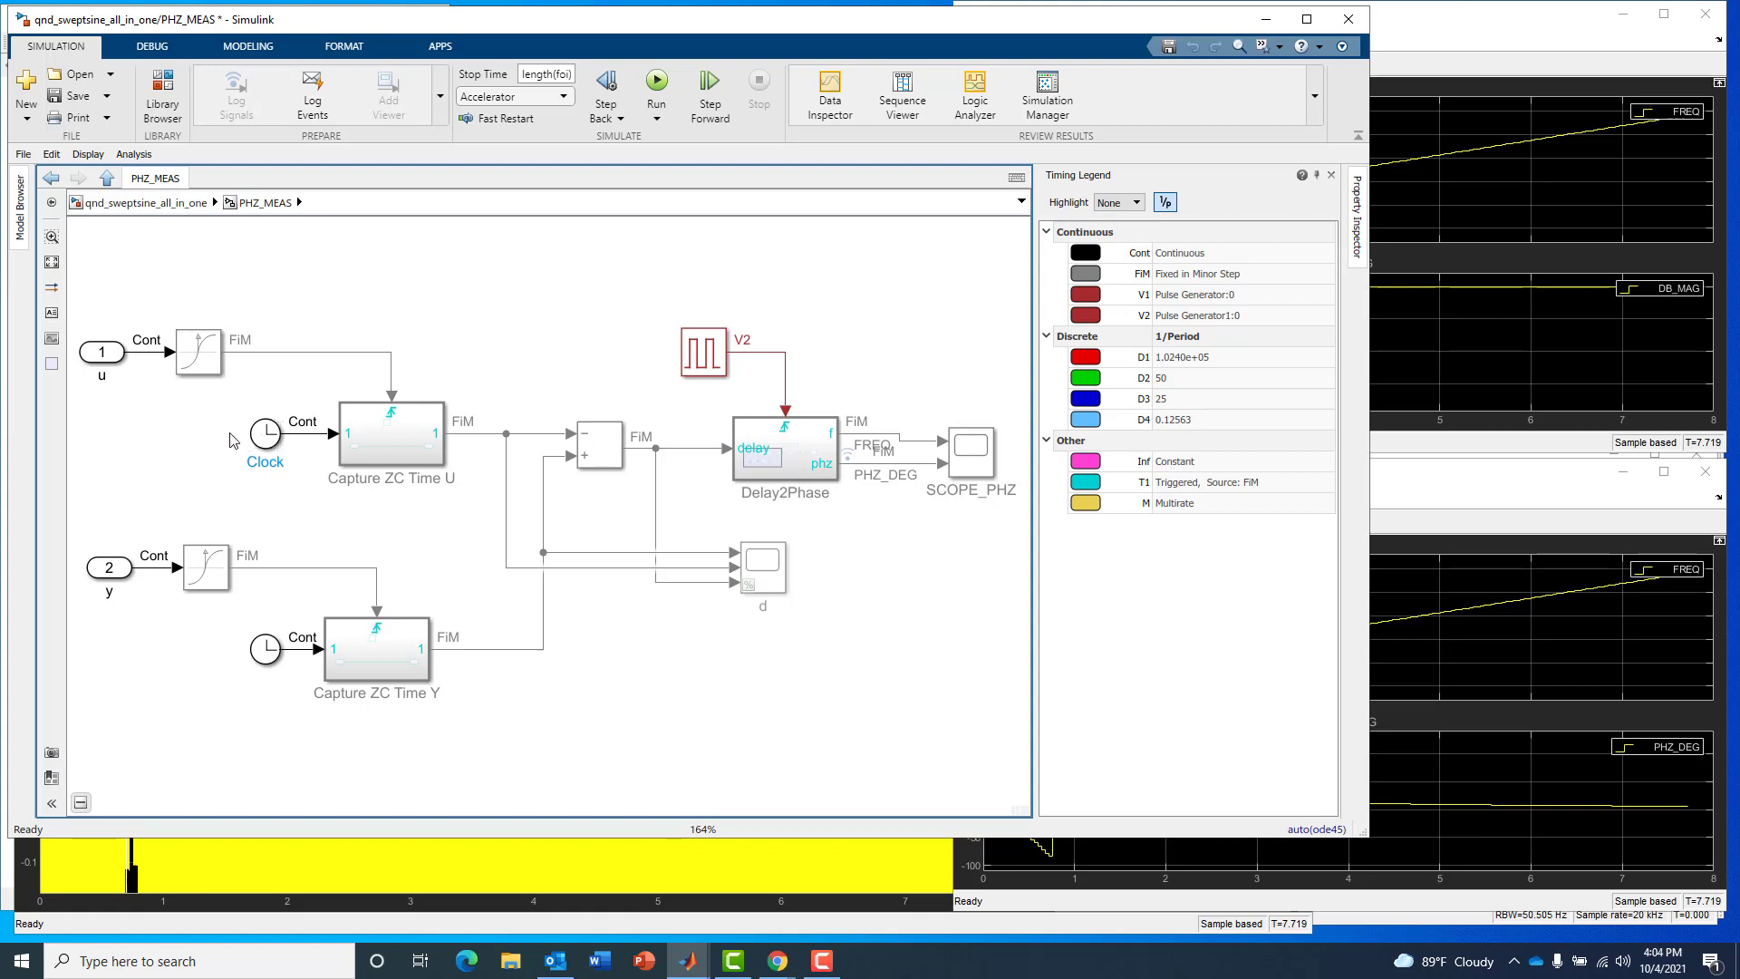
click(405, 447)
- Select the Capture ZC Time U and Y outputs, the Subtract block, and Pulse Generator1 in turn
click(468, 434)
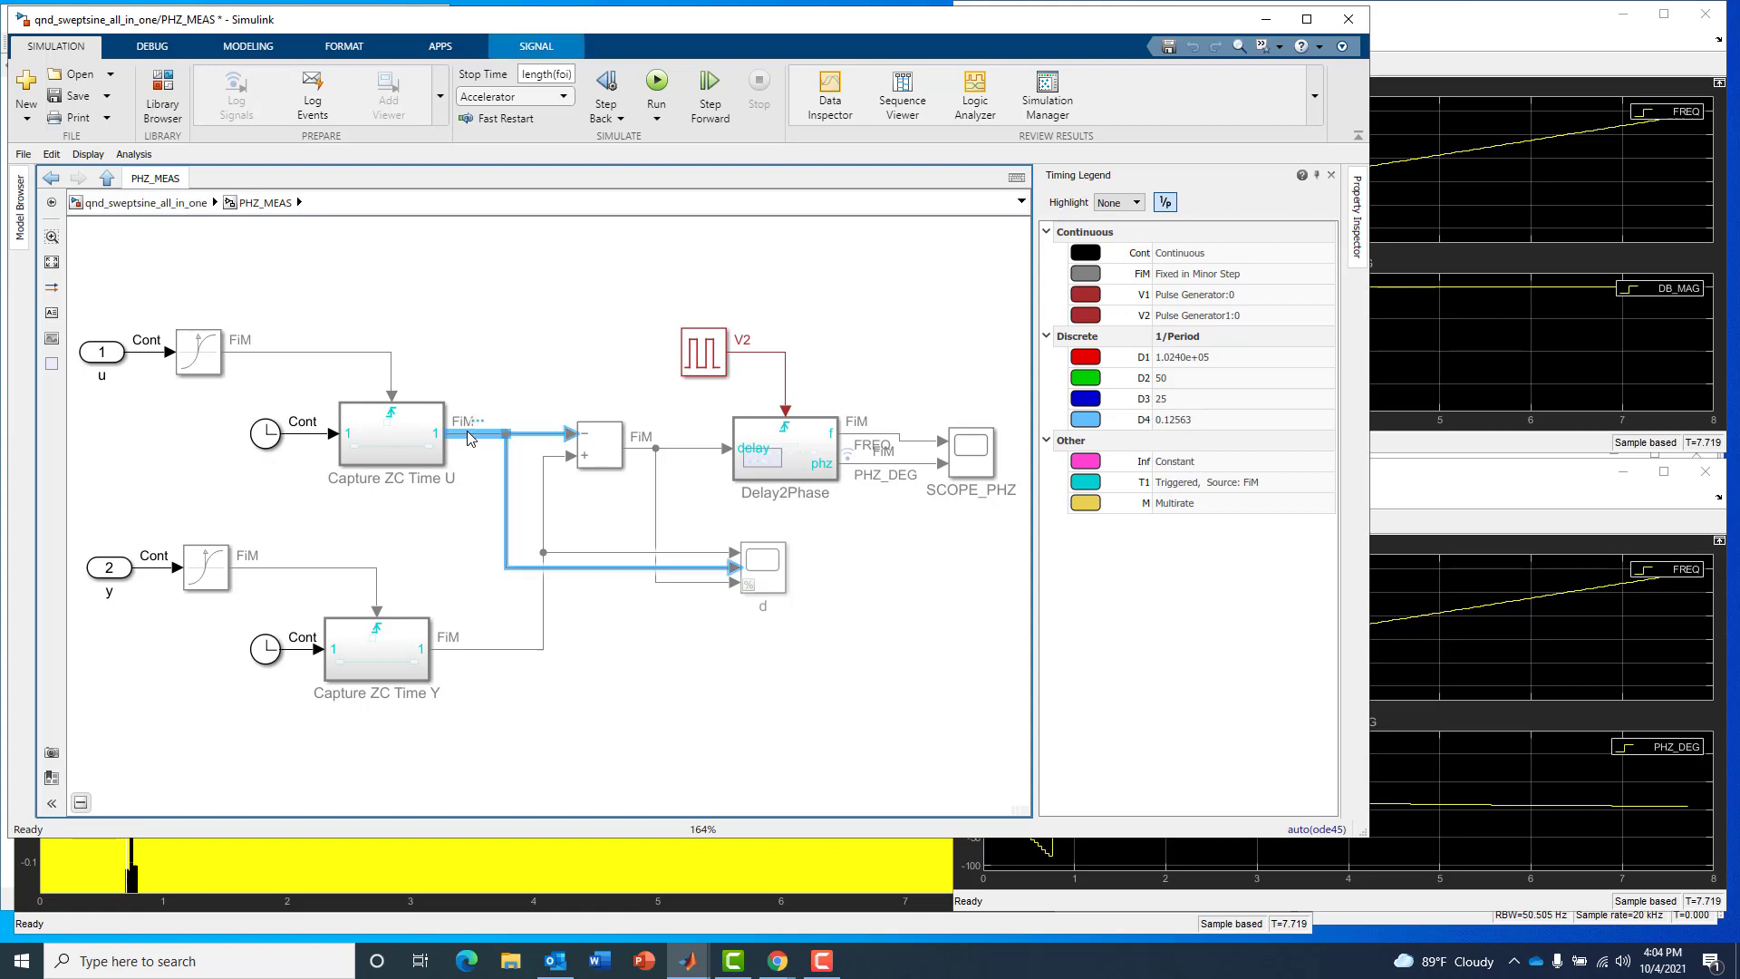
click(487, 649)
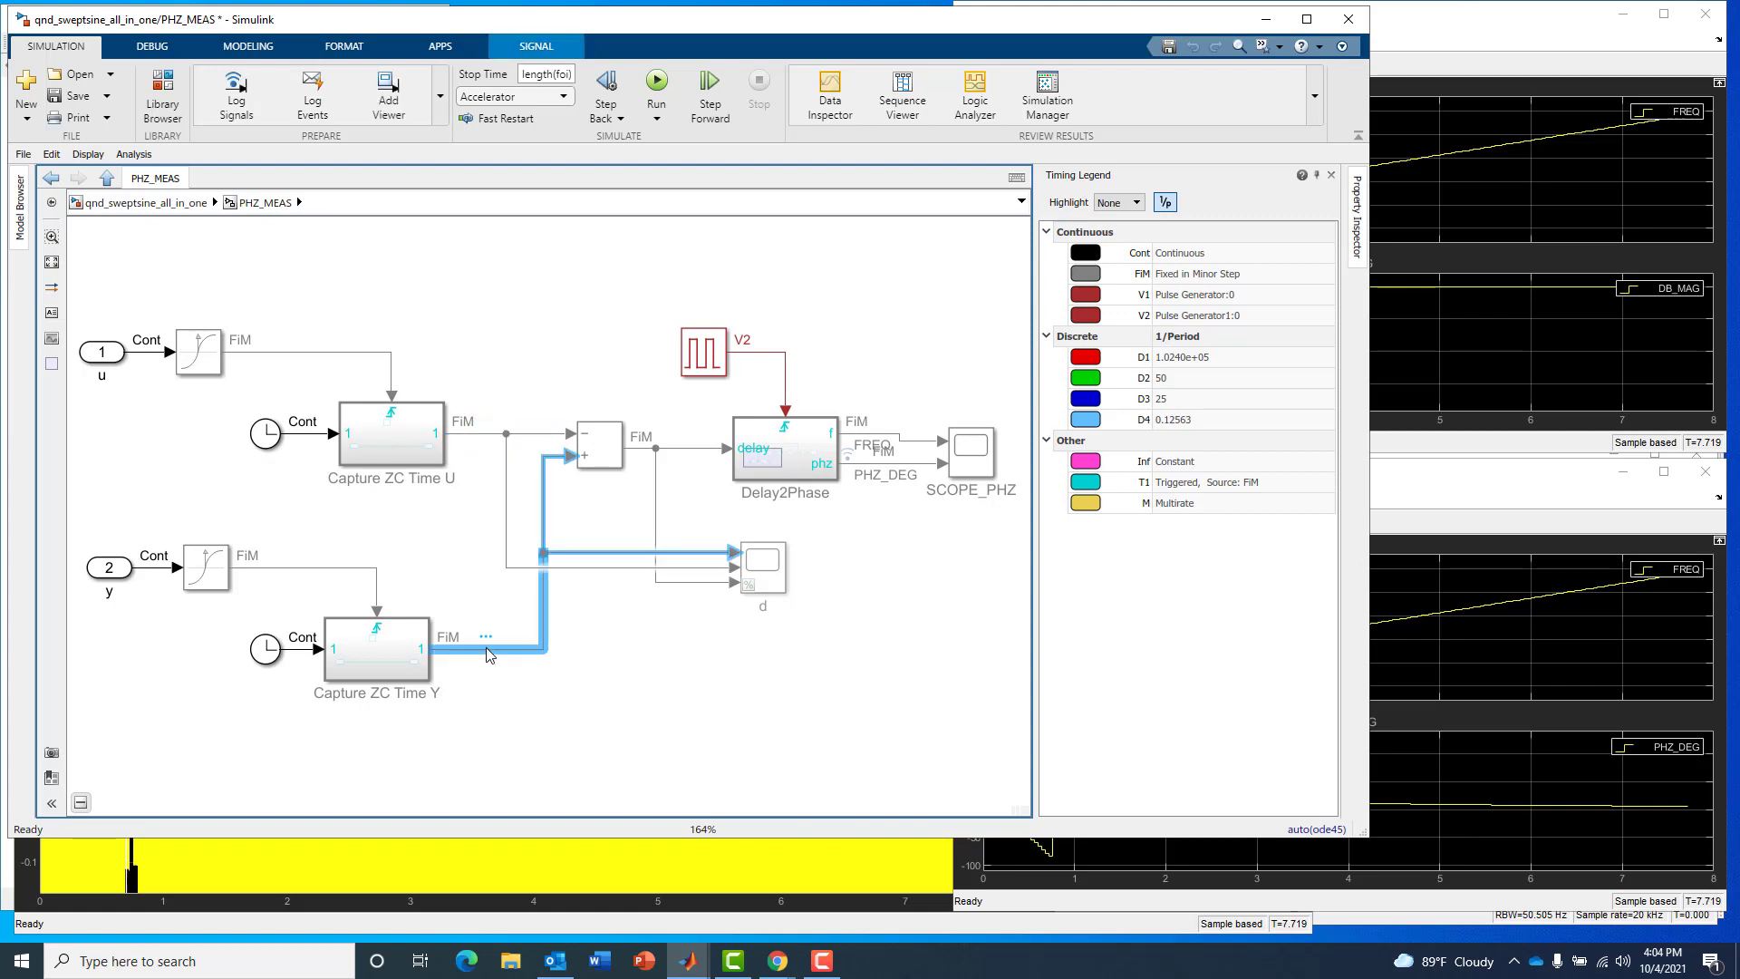
mouse_move(492, 643)
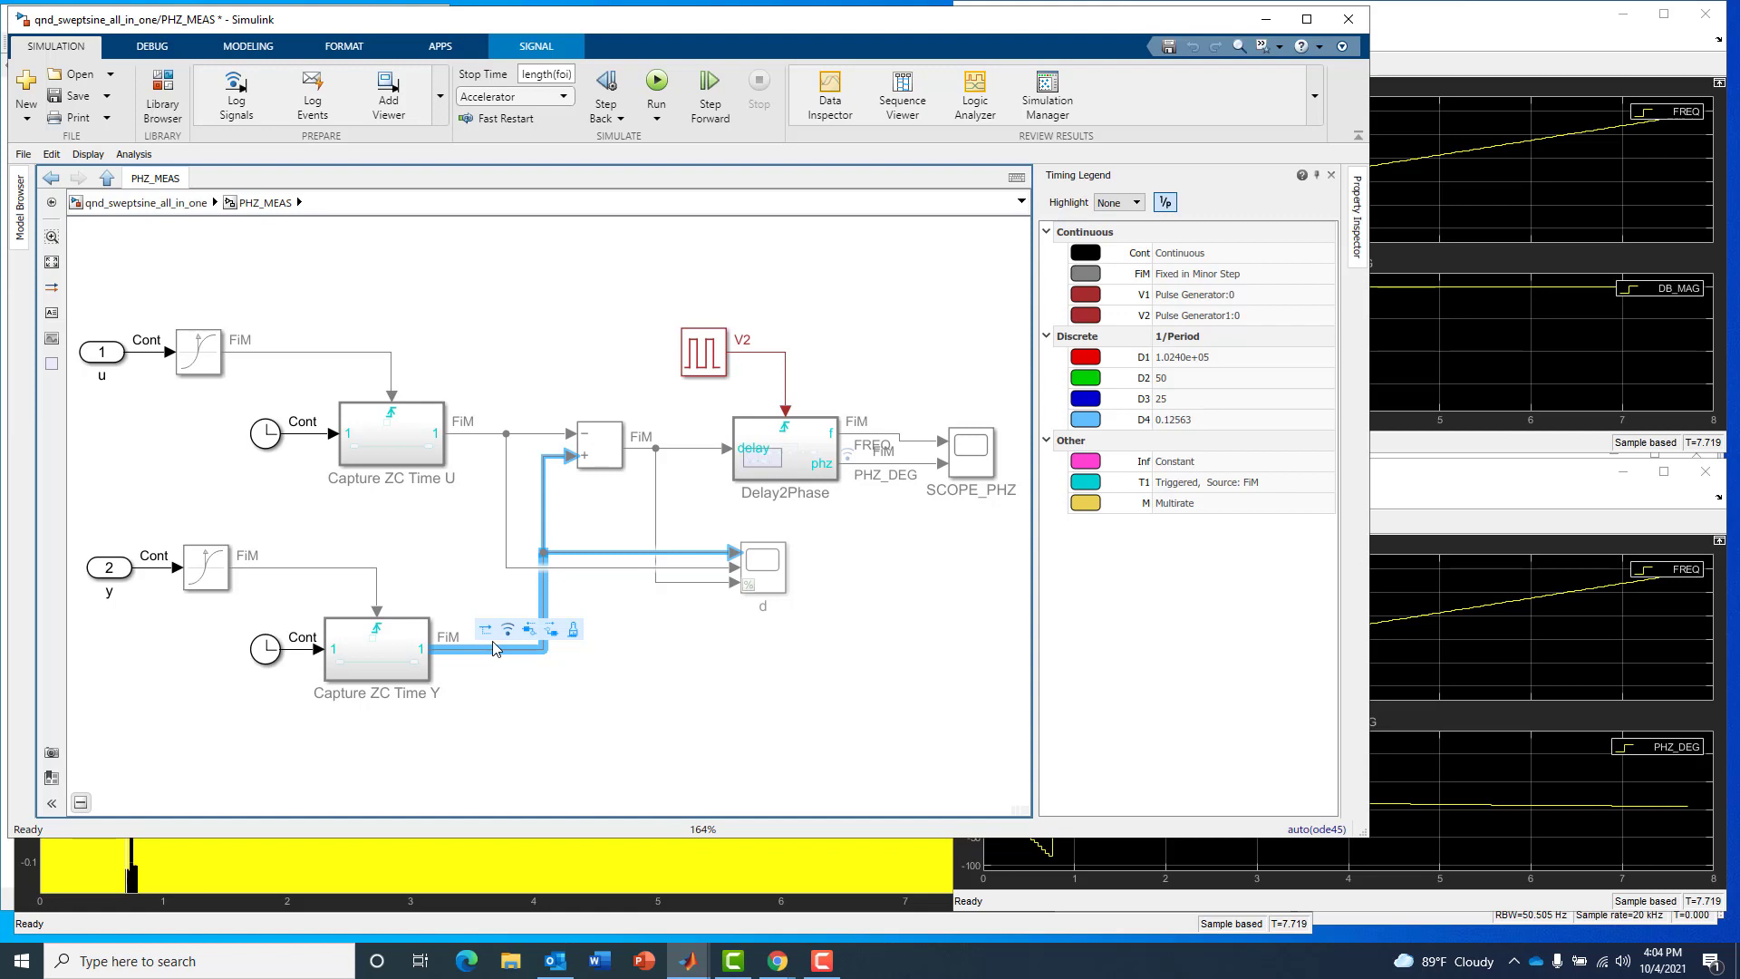
click(612, 438)
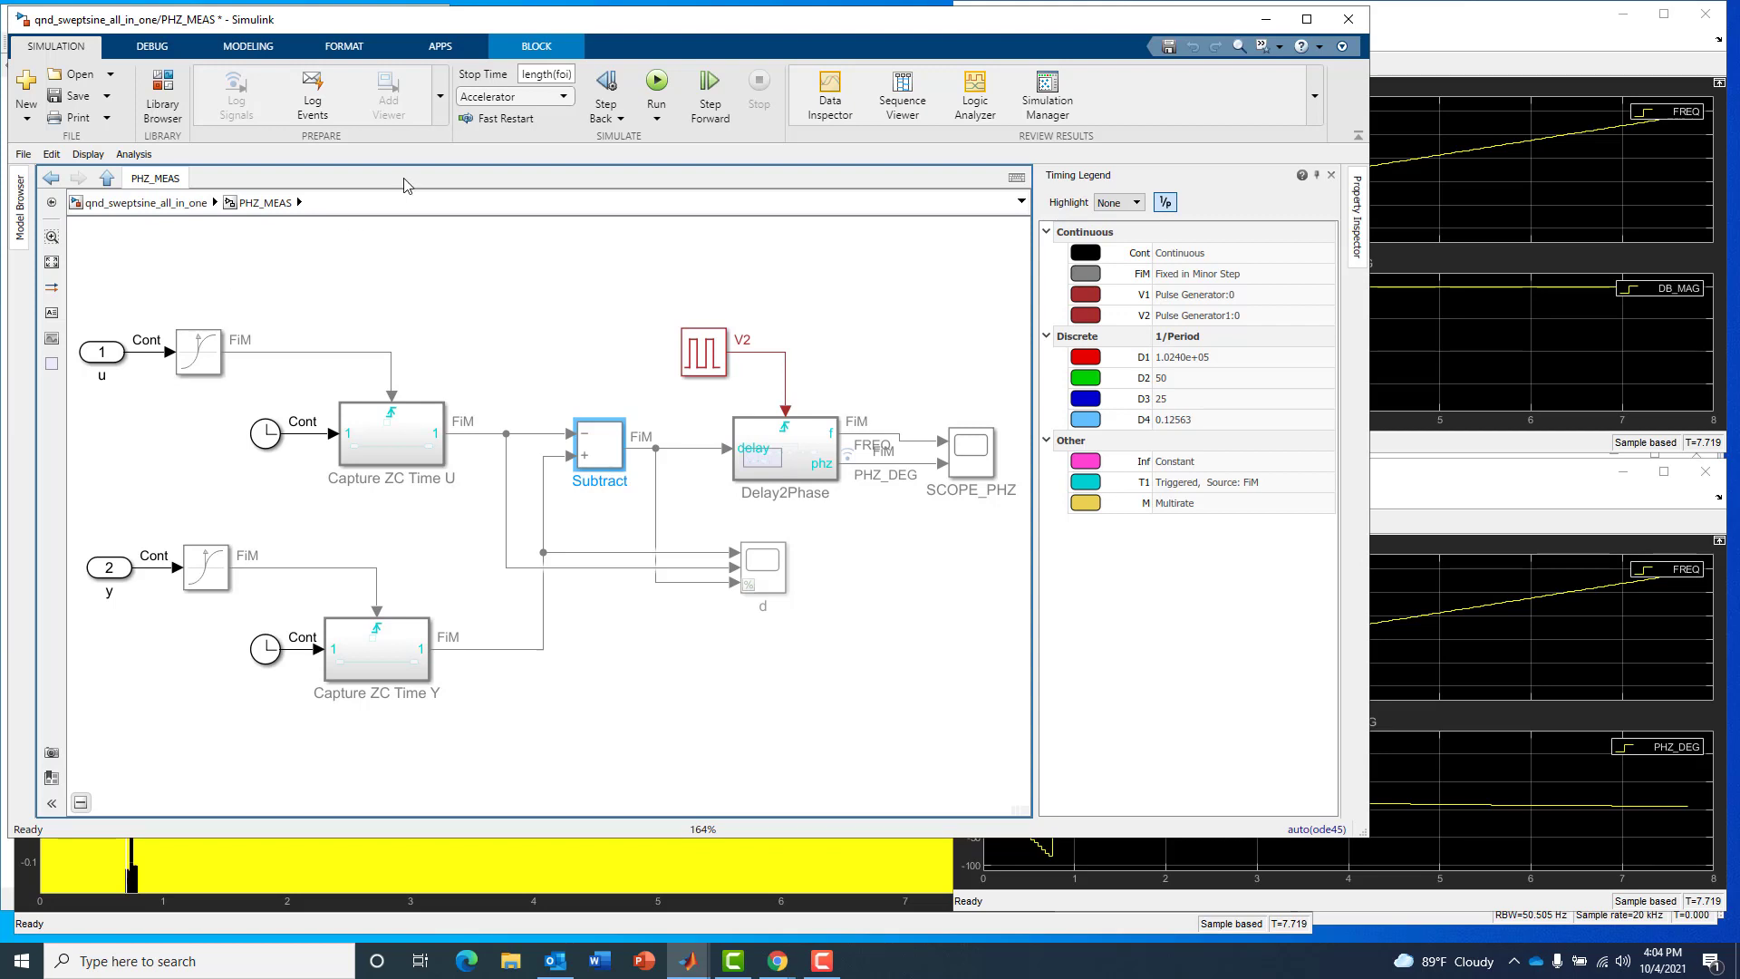
click(700, 361)
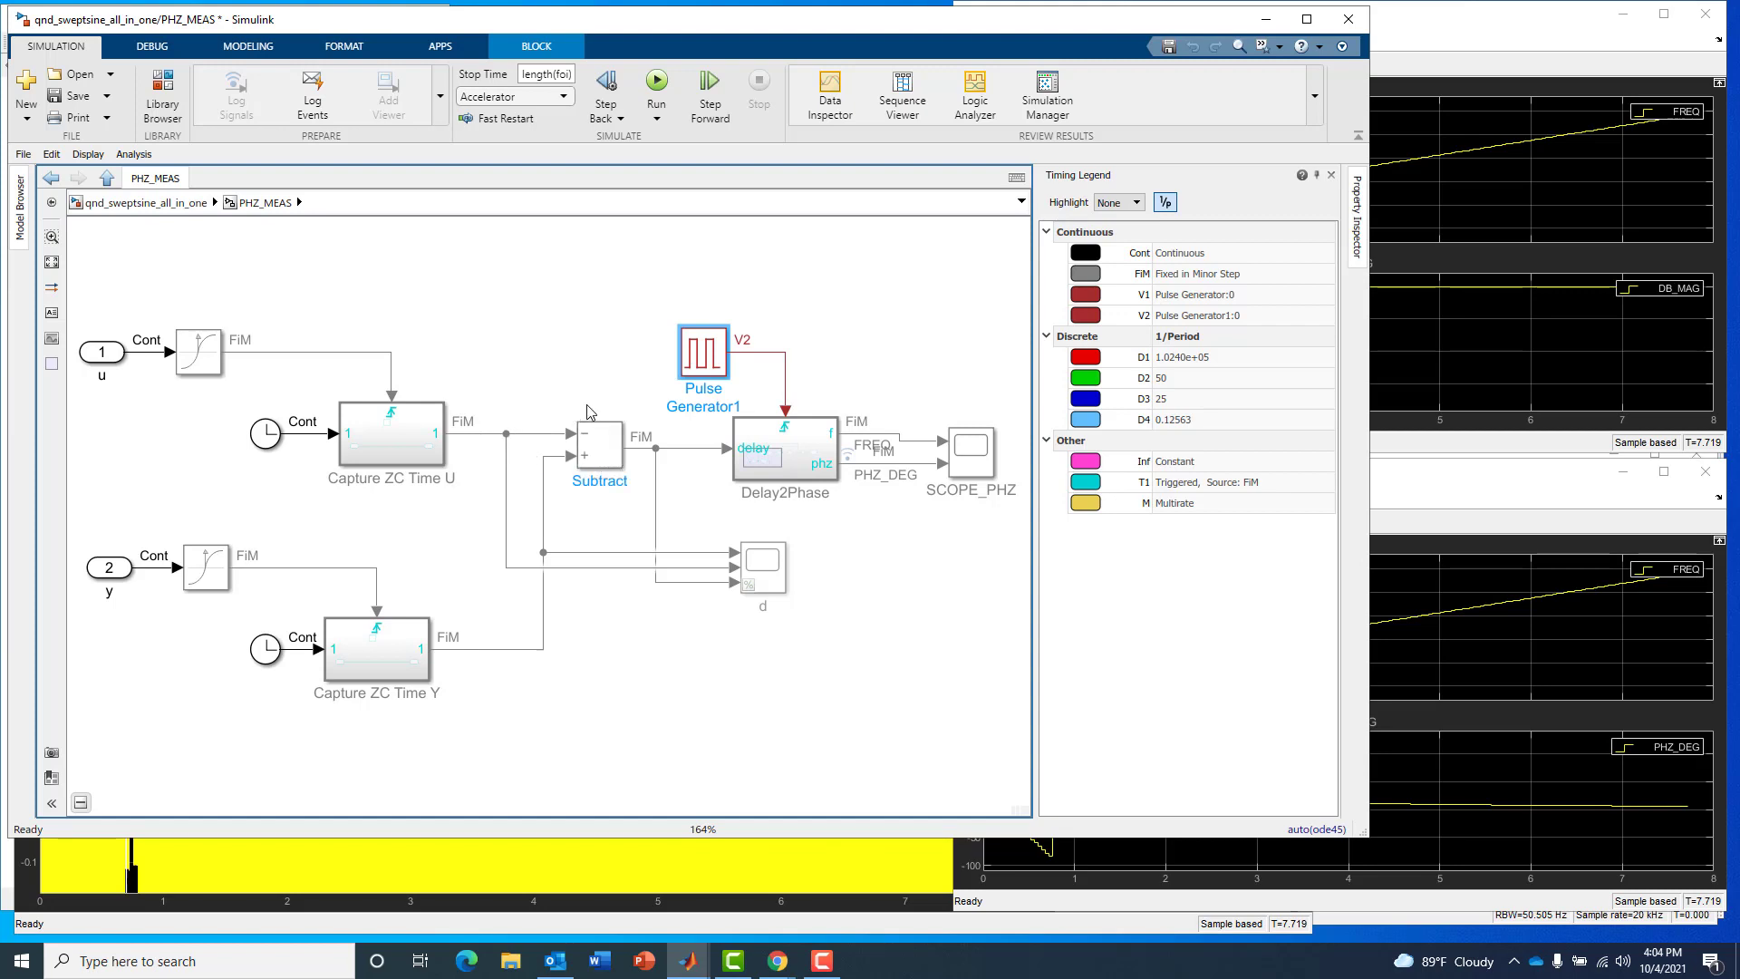
click(708, 355)
- Open Delay2Phase and inspect the -360 gain and the signals around the product into wrap180
double_click(806, 446)
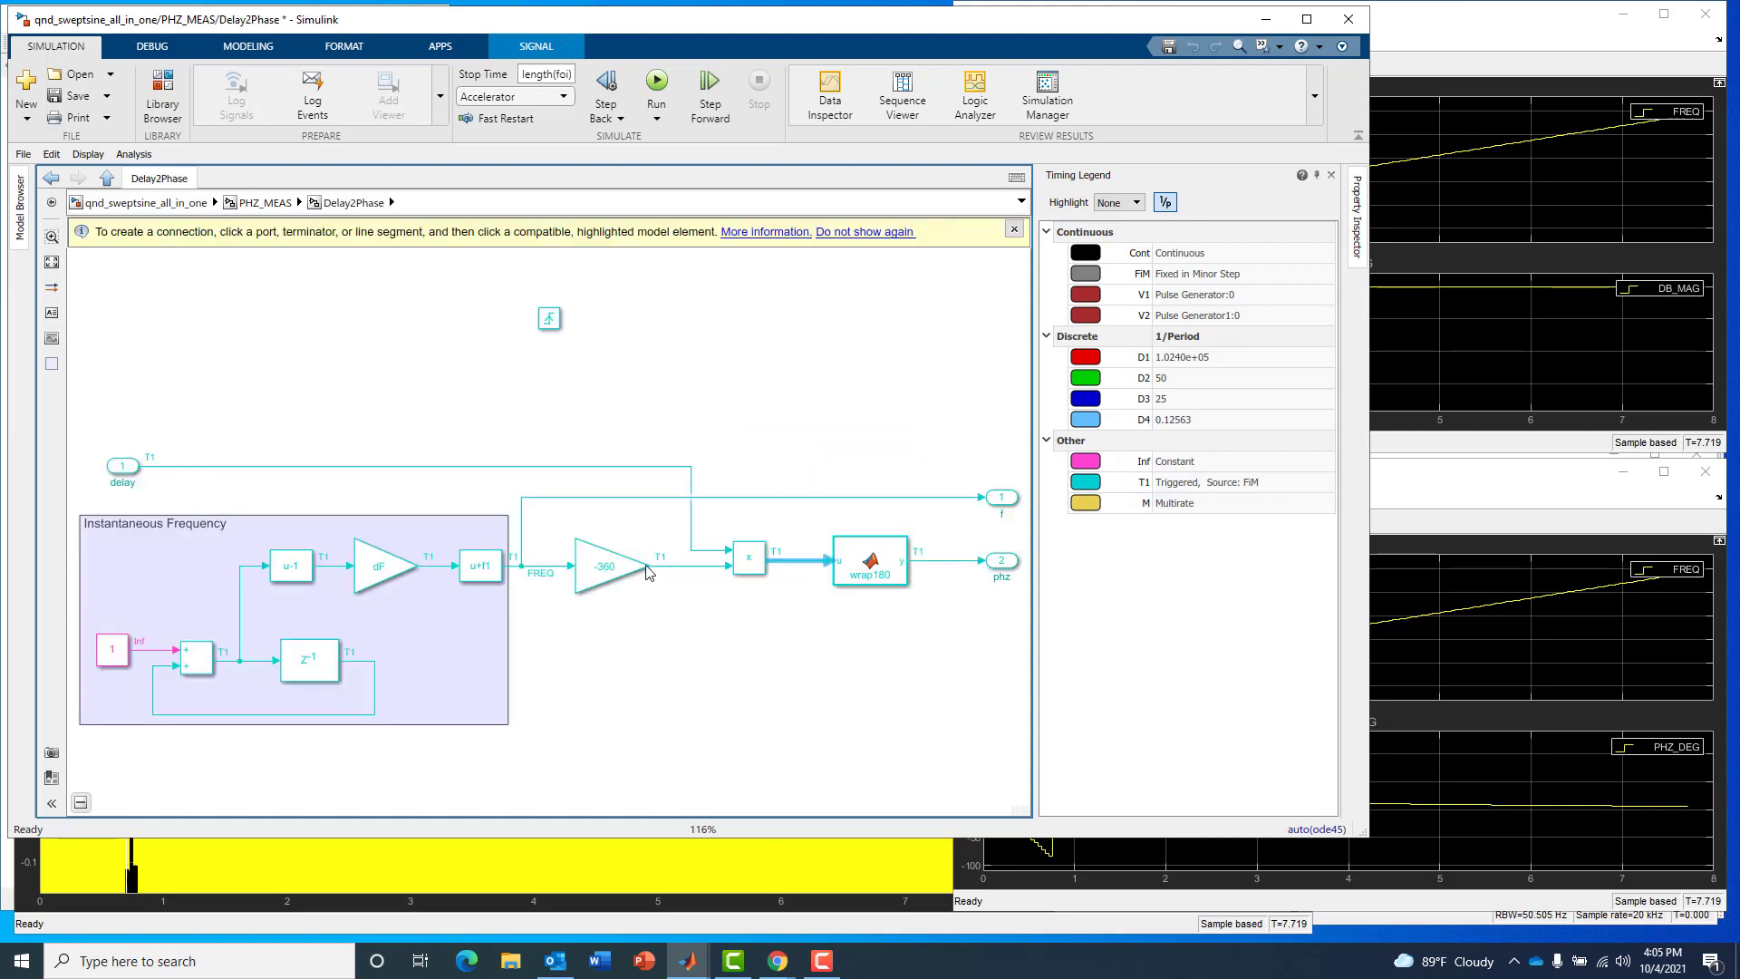
click(598, 583)
click(597, 583)
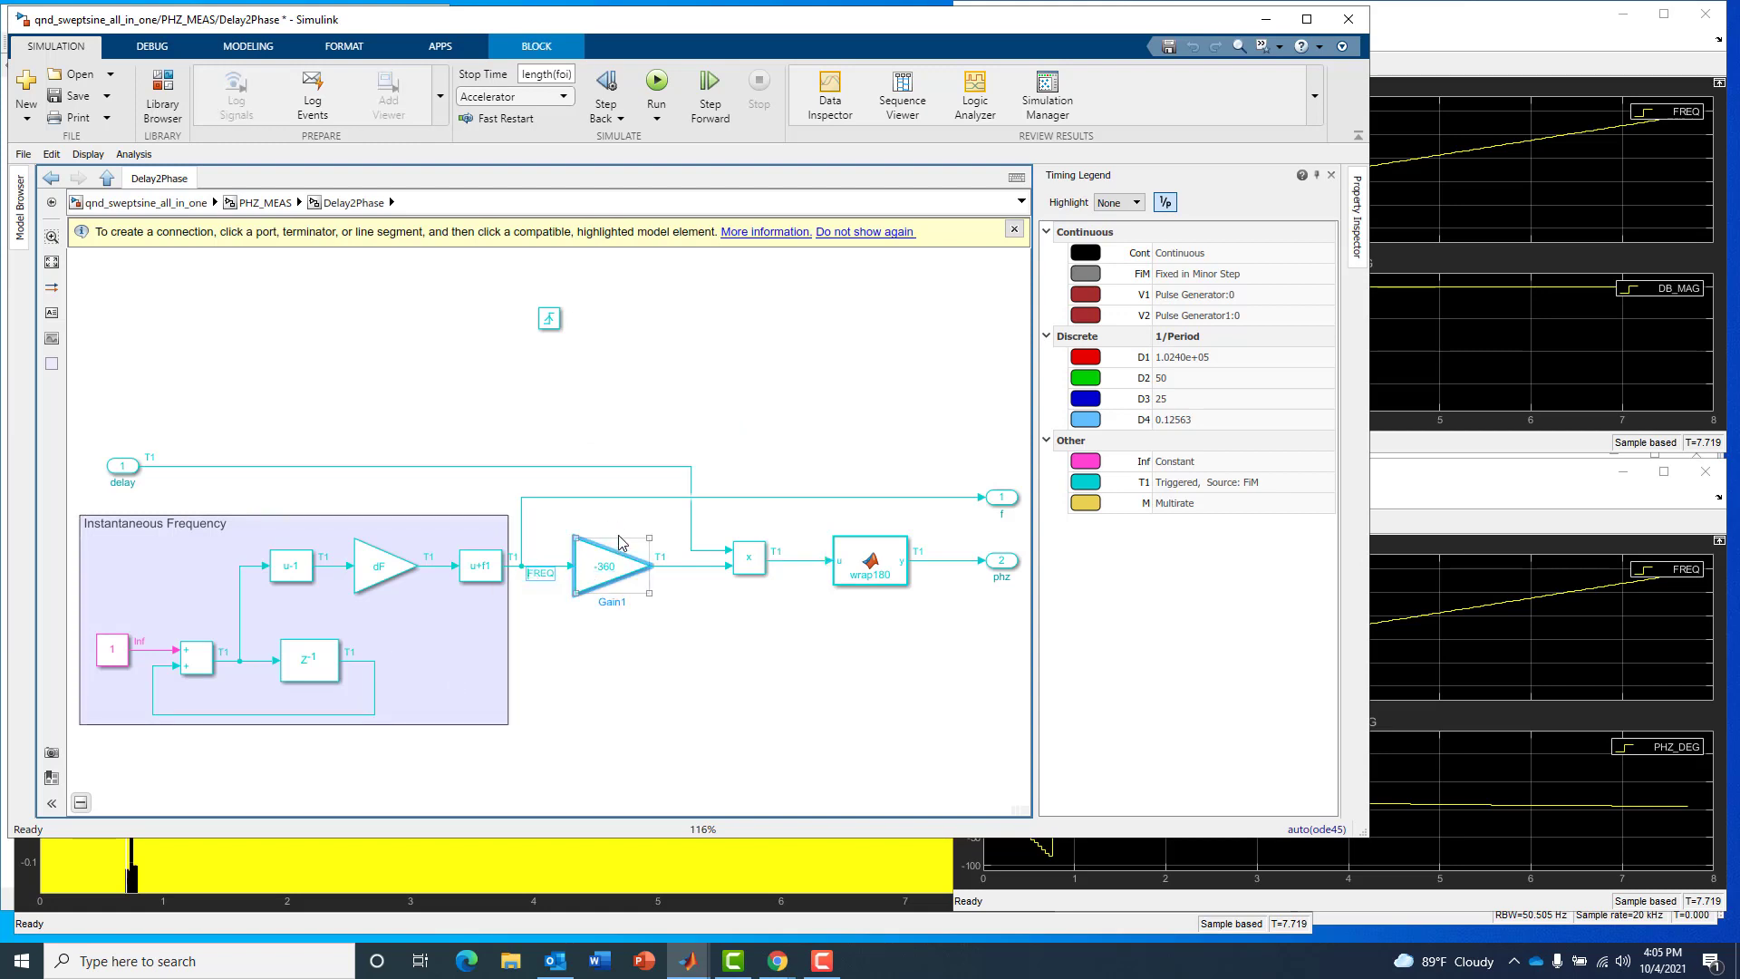
click(691, 535)
click(794, 561)
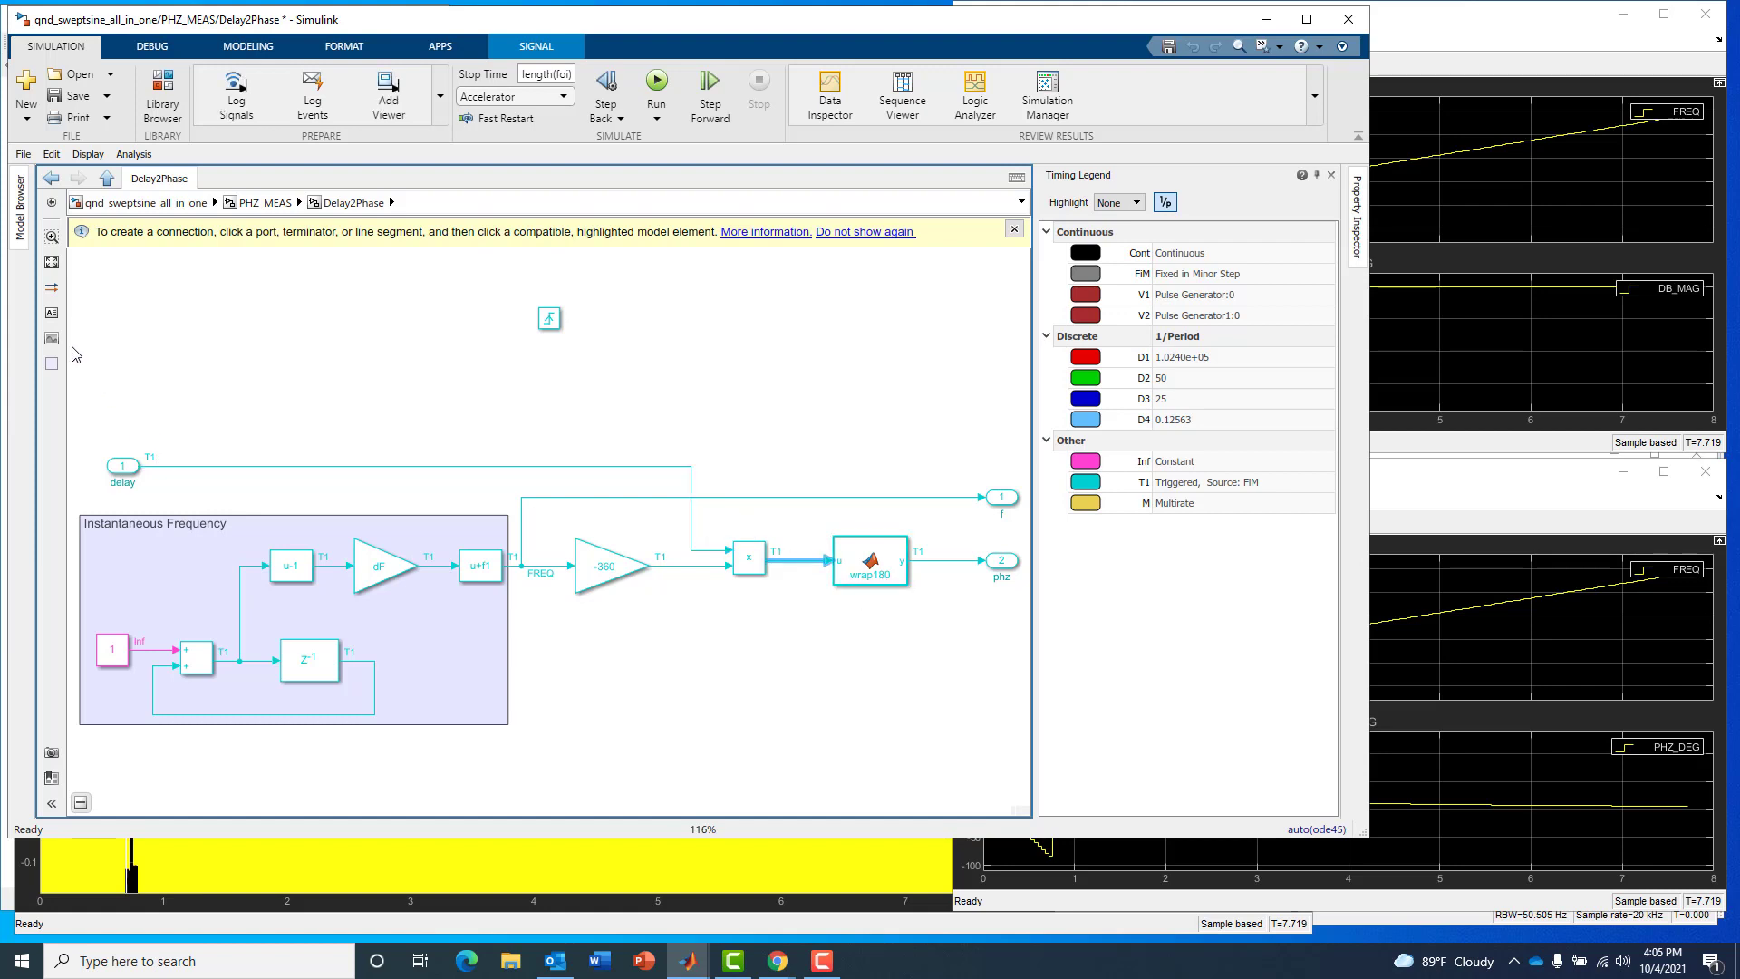
- Set sample-time display to Off, fit the diagram, and go up two levels to the top model
click(50, 290)
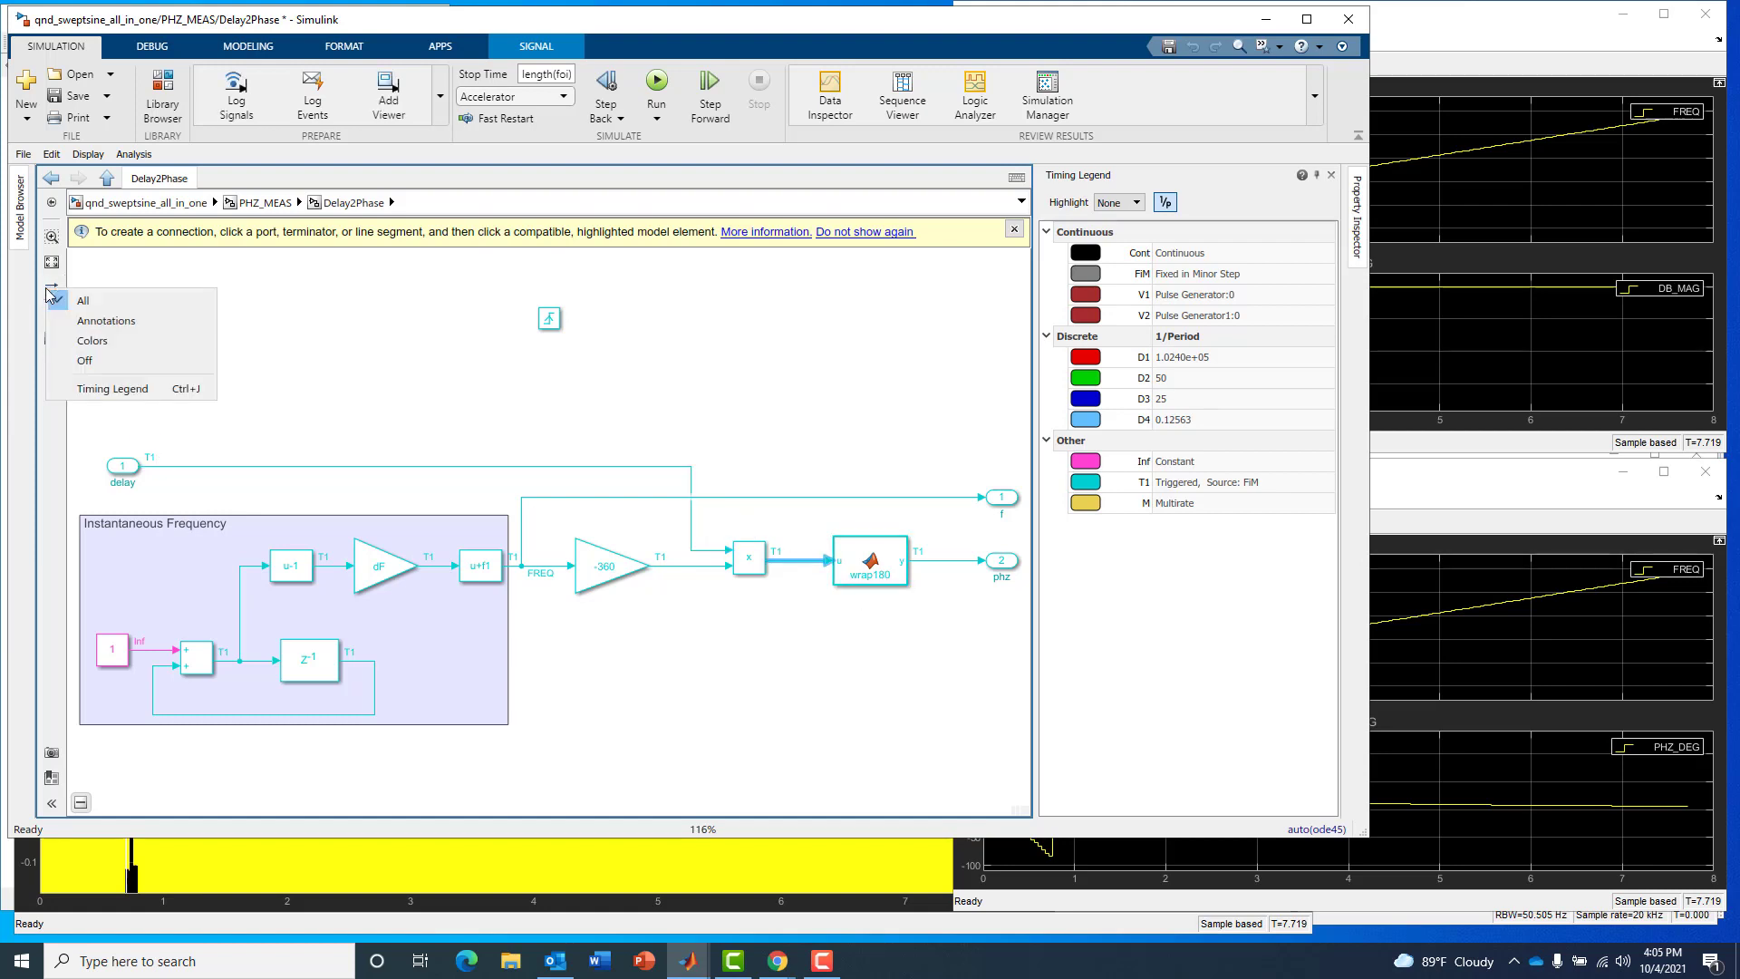
click(79, 362)
click(990, 686)
key(space)
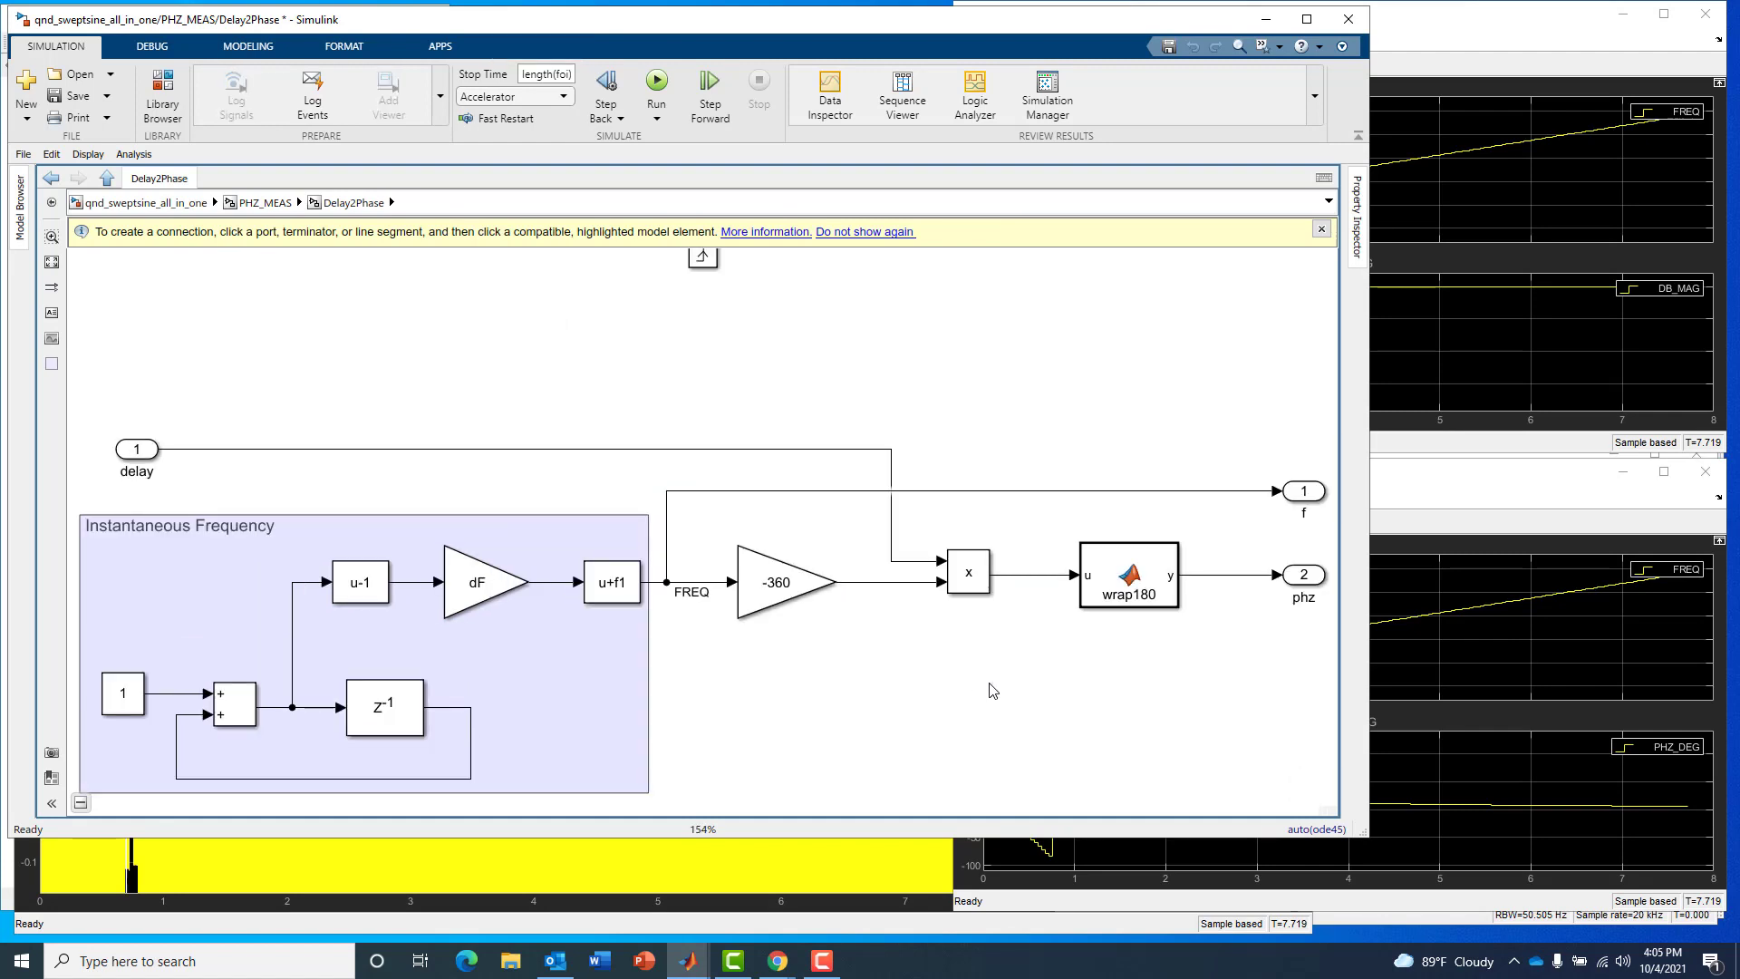
click(106, 178)
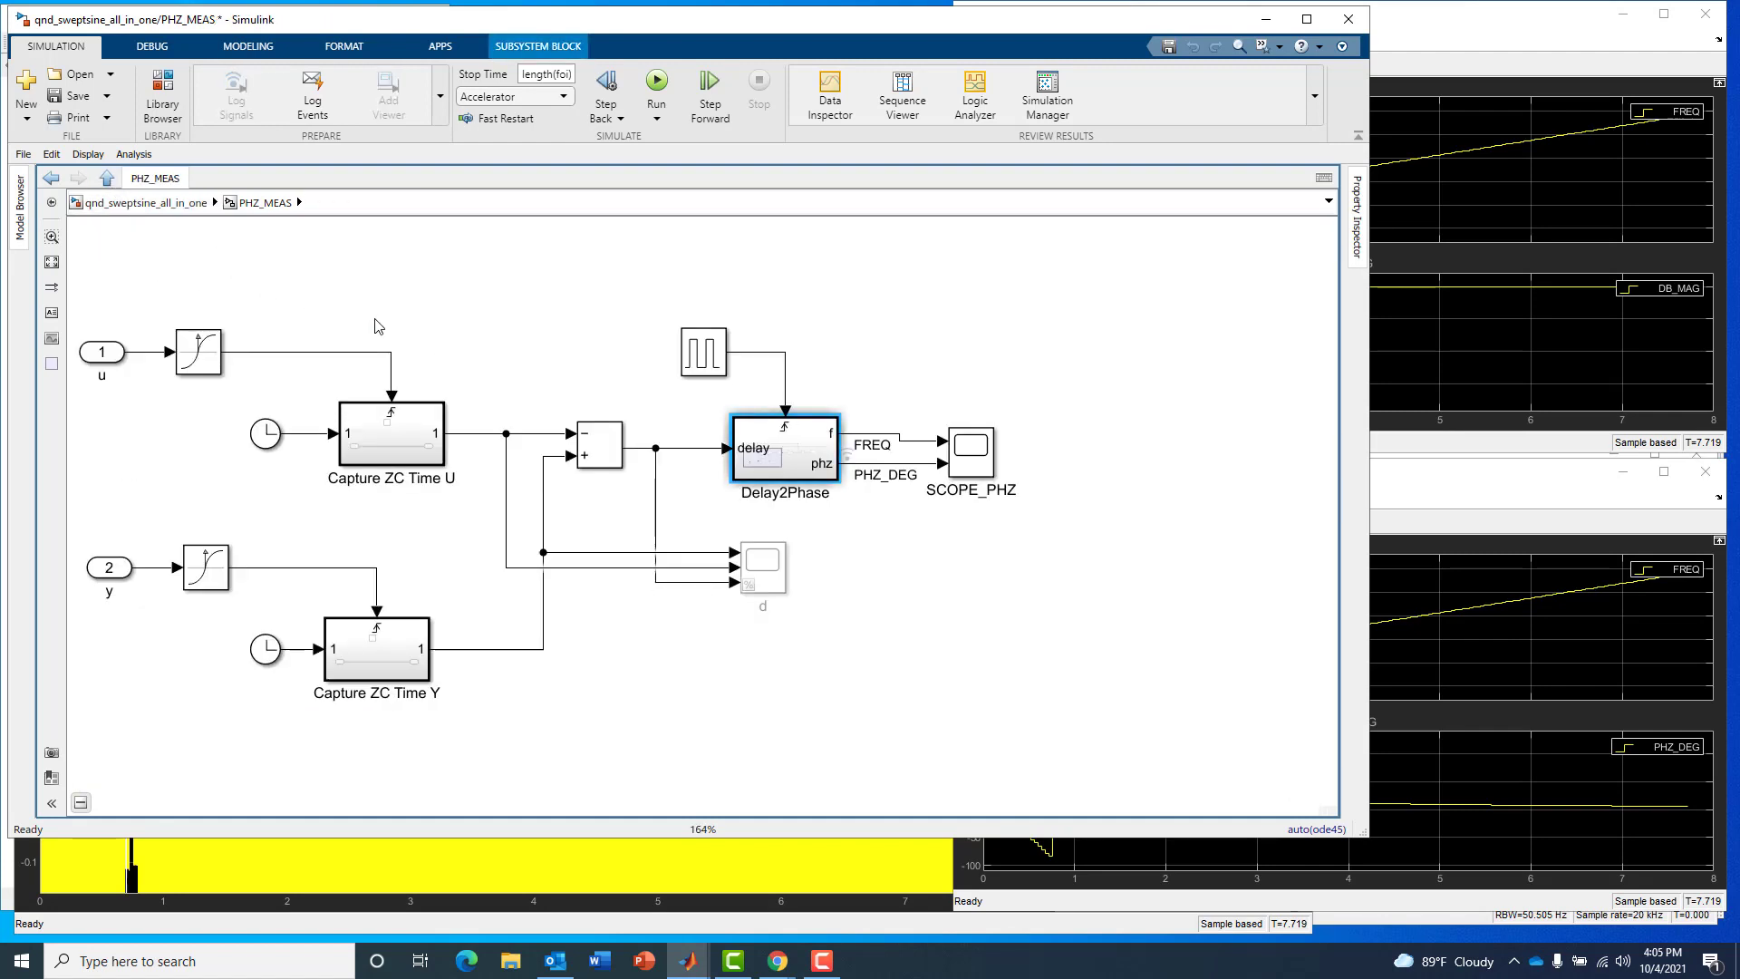
click(106, 178)
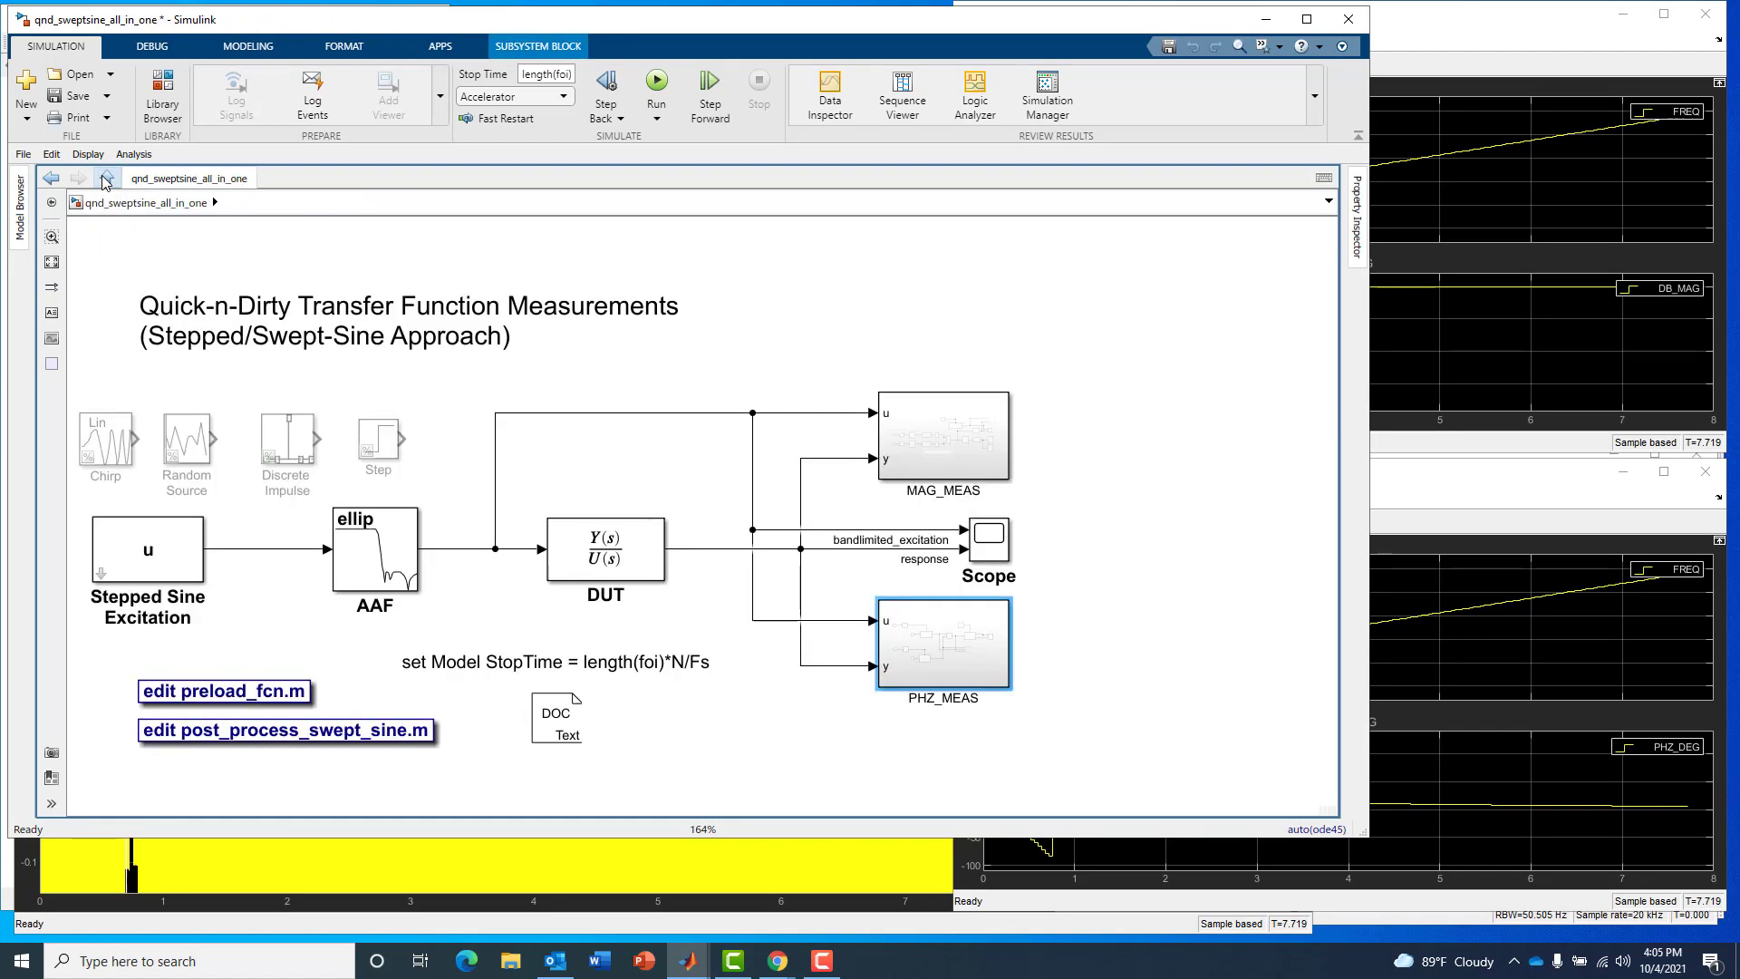
click(993, 544)
double_click(960, 646)
click(974, 481)
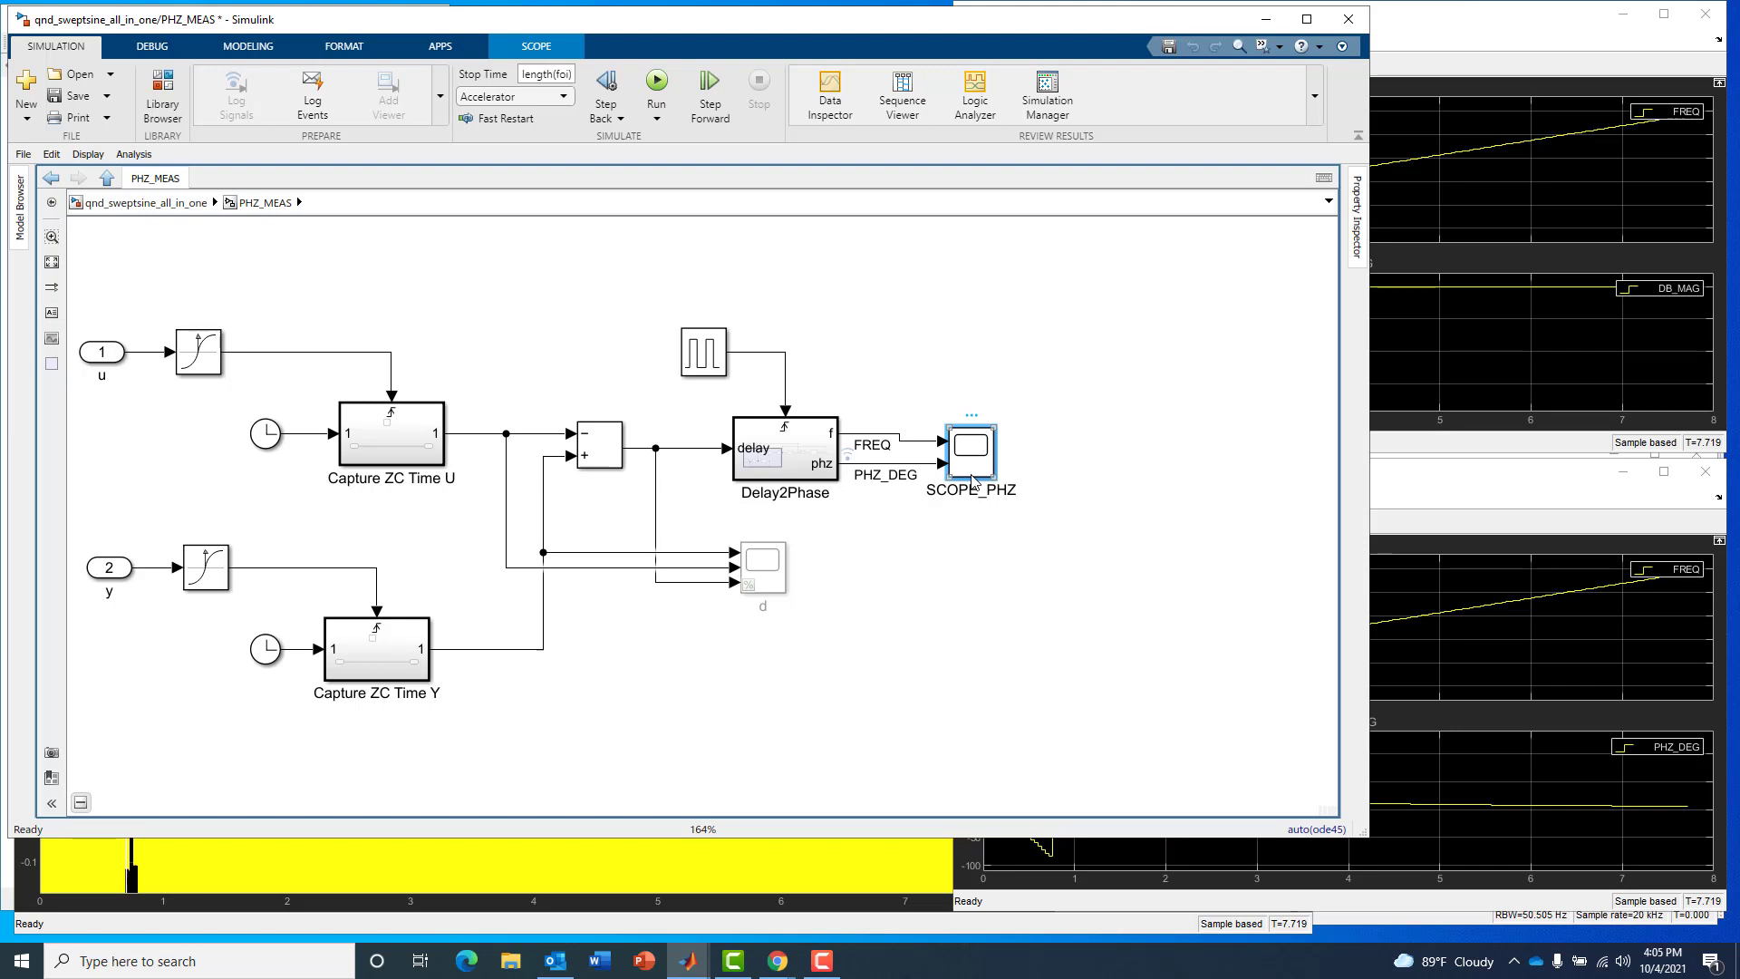
scroll(972, 480, up, 1)
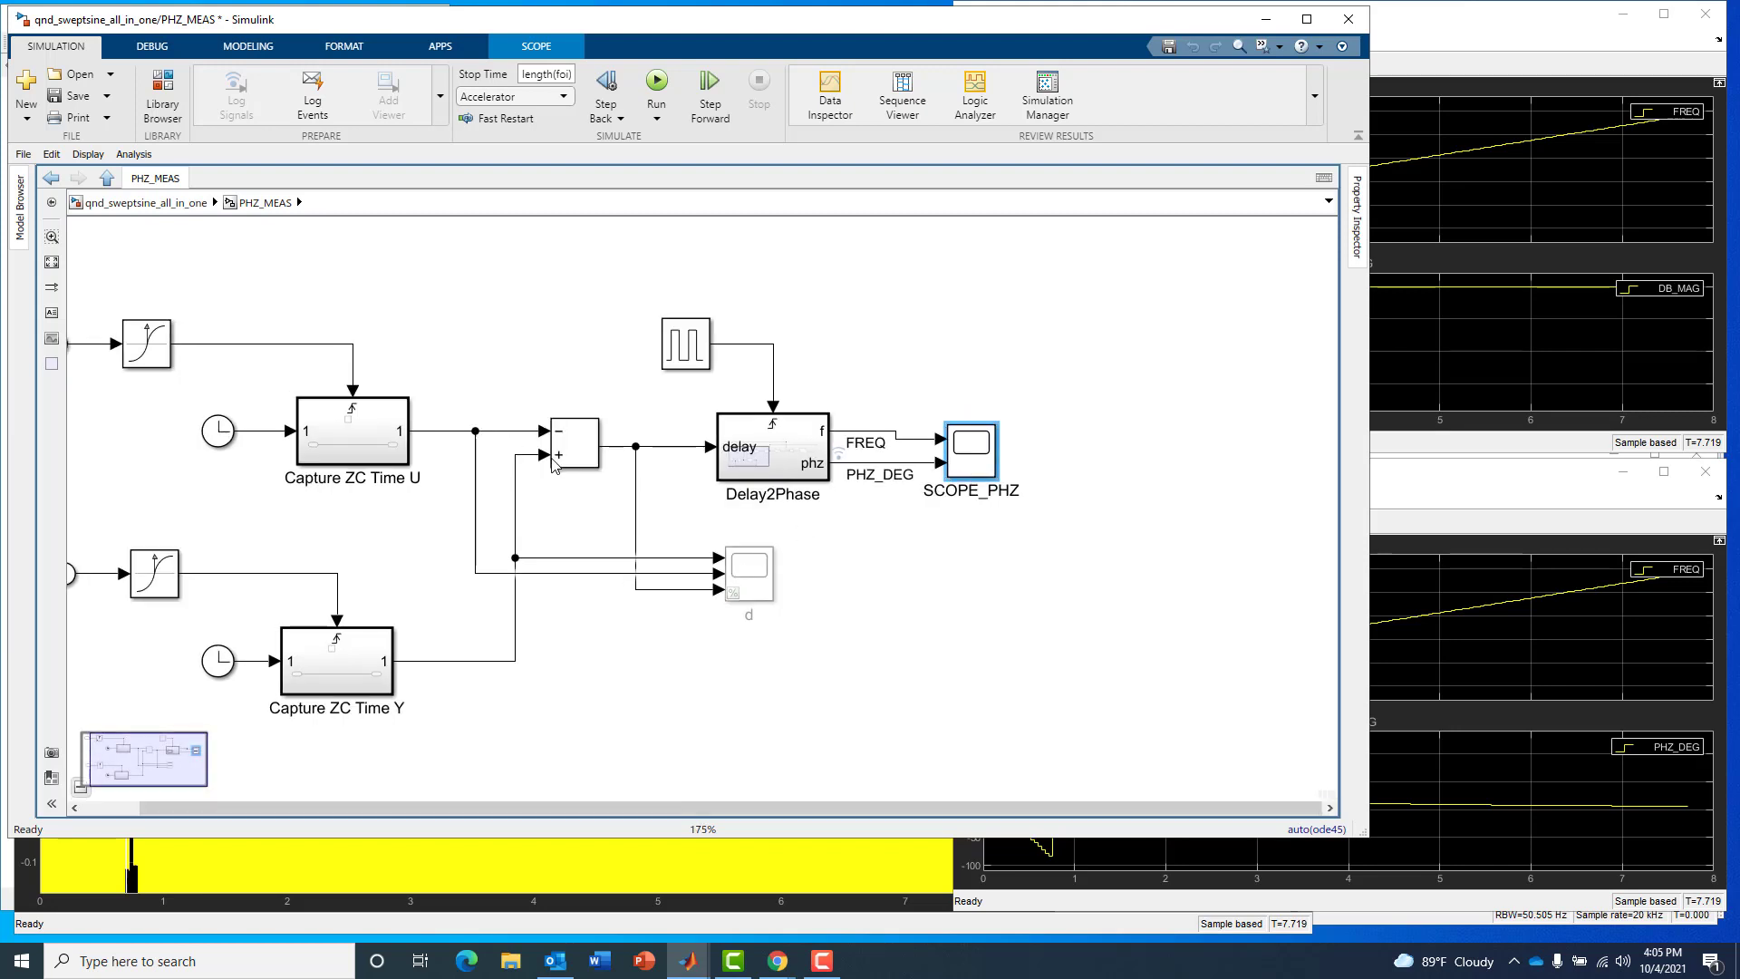
key(space)
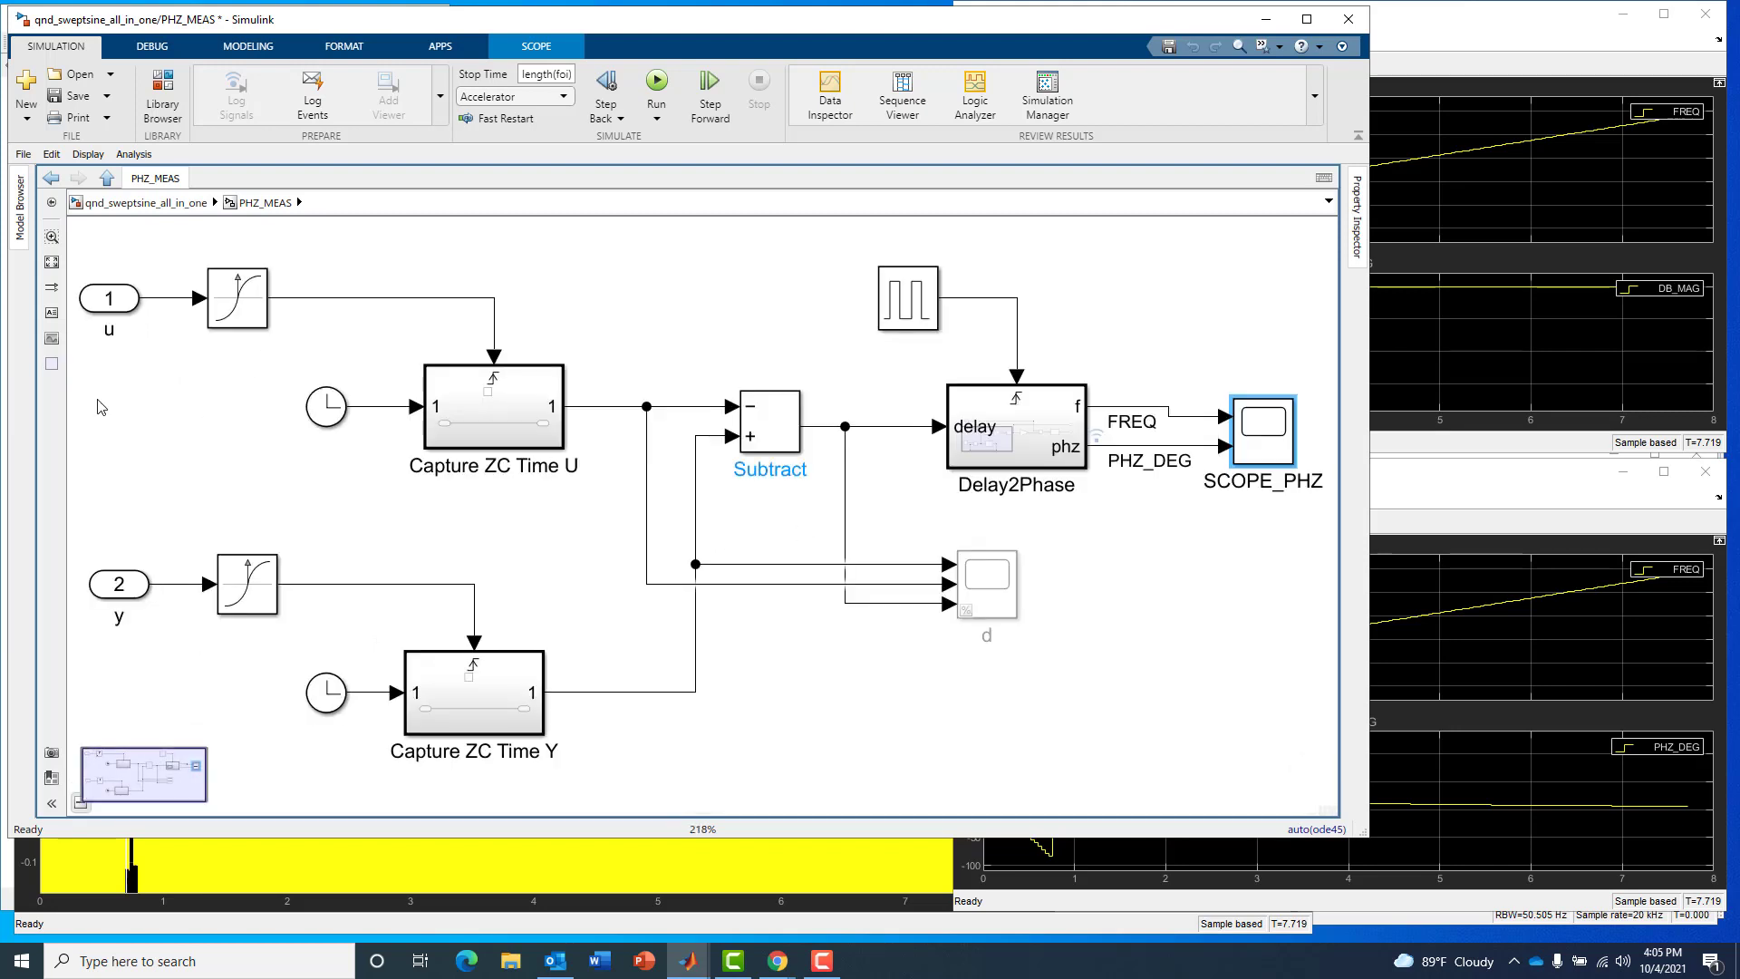
click(107, 179)
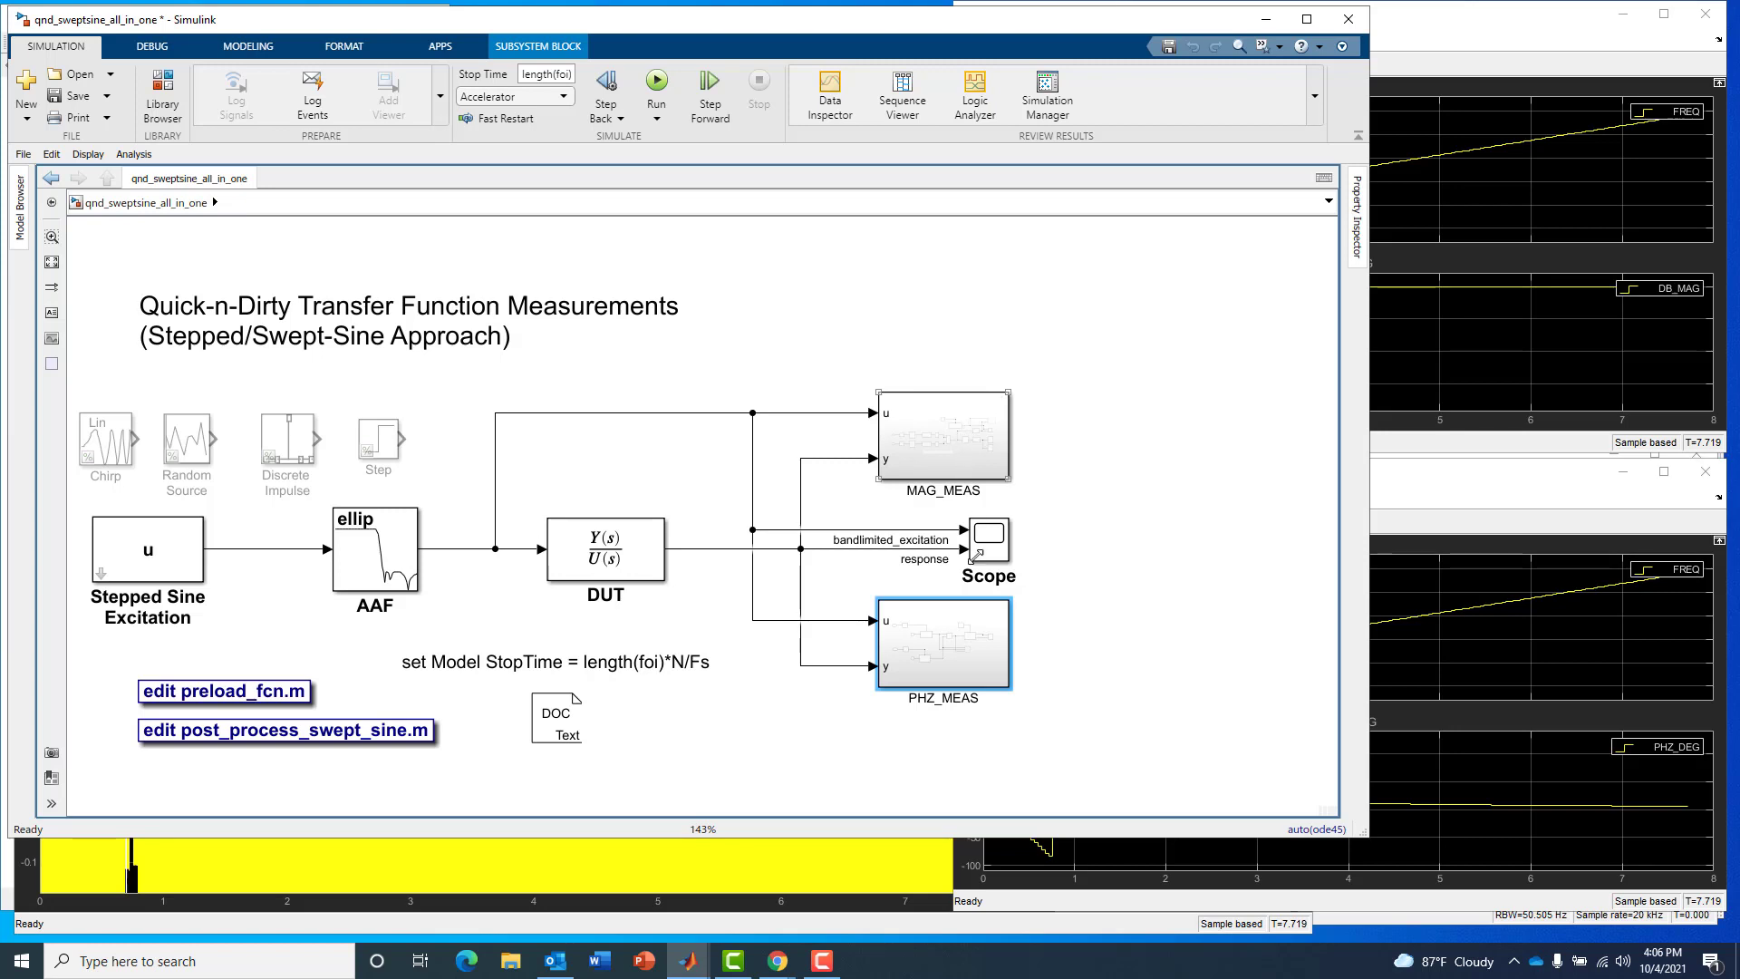
double_click(953, 646)
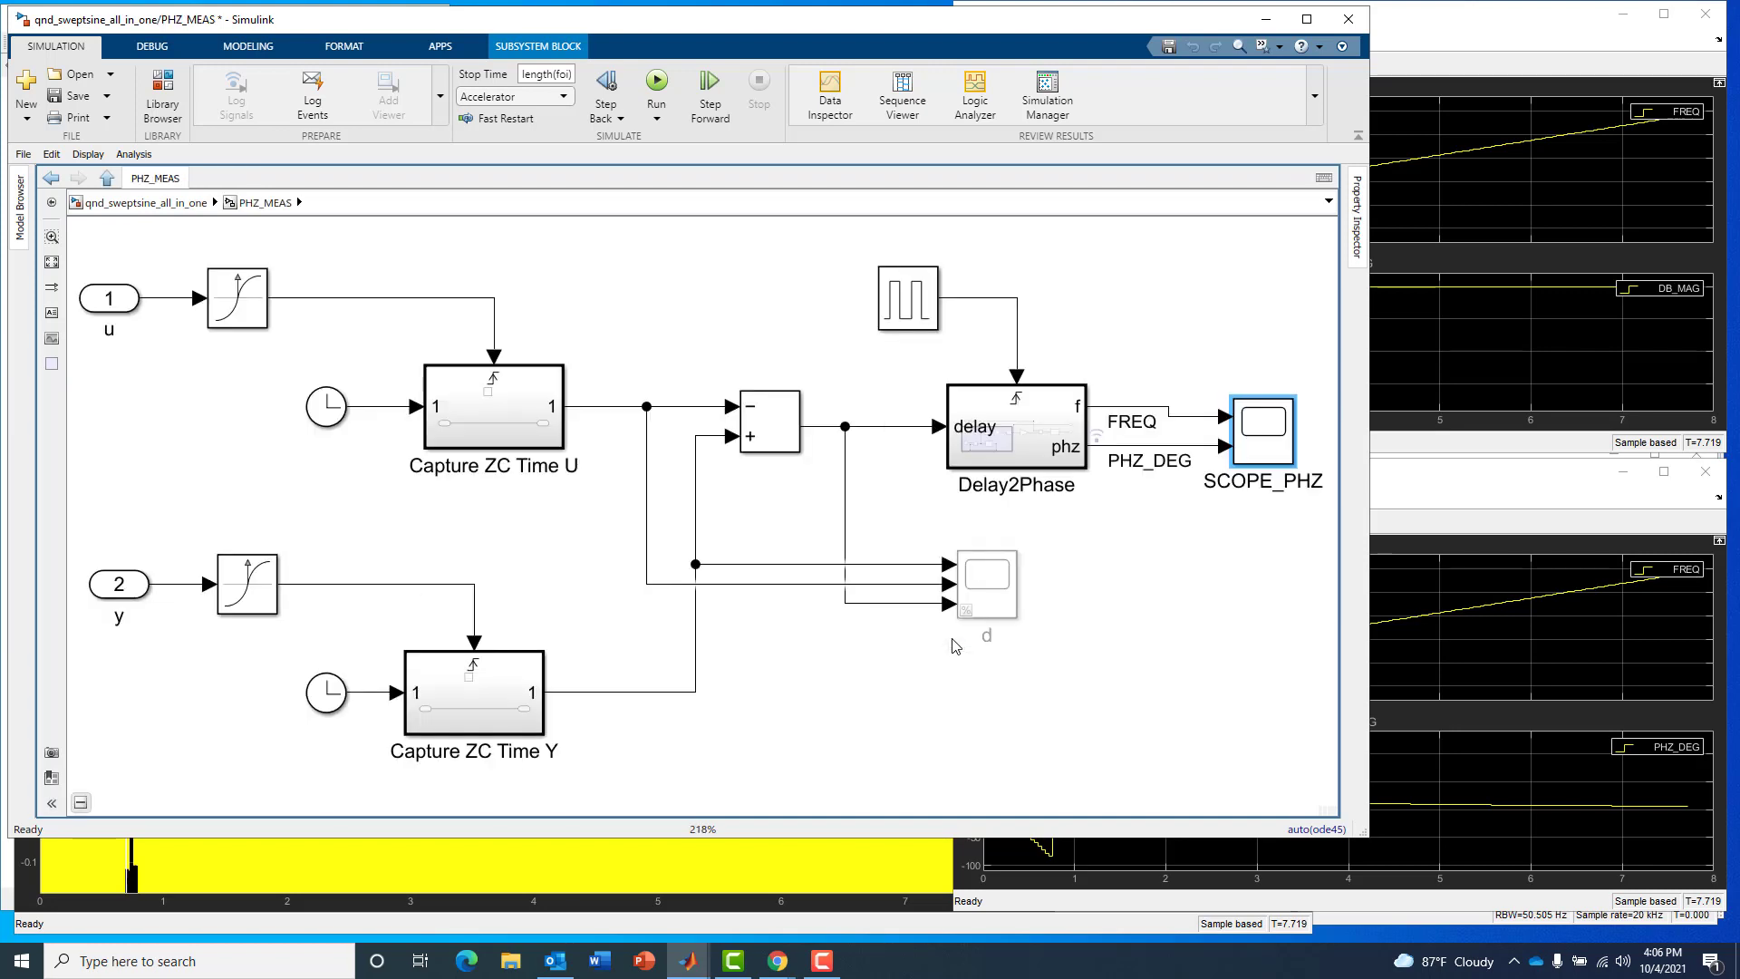
click(247, 304)
click(259, 575)
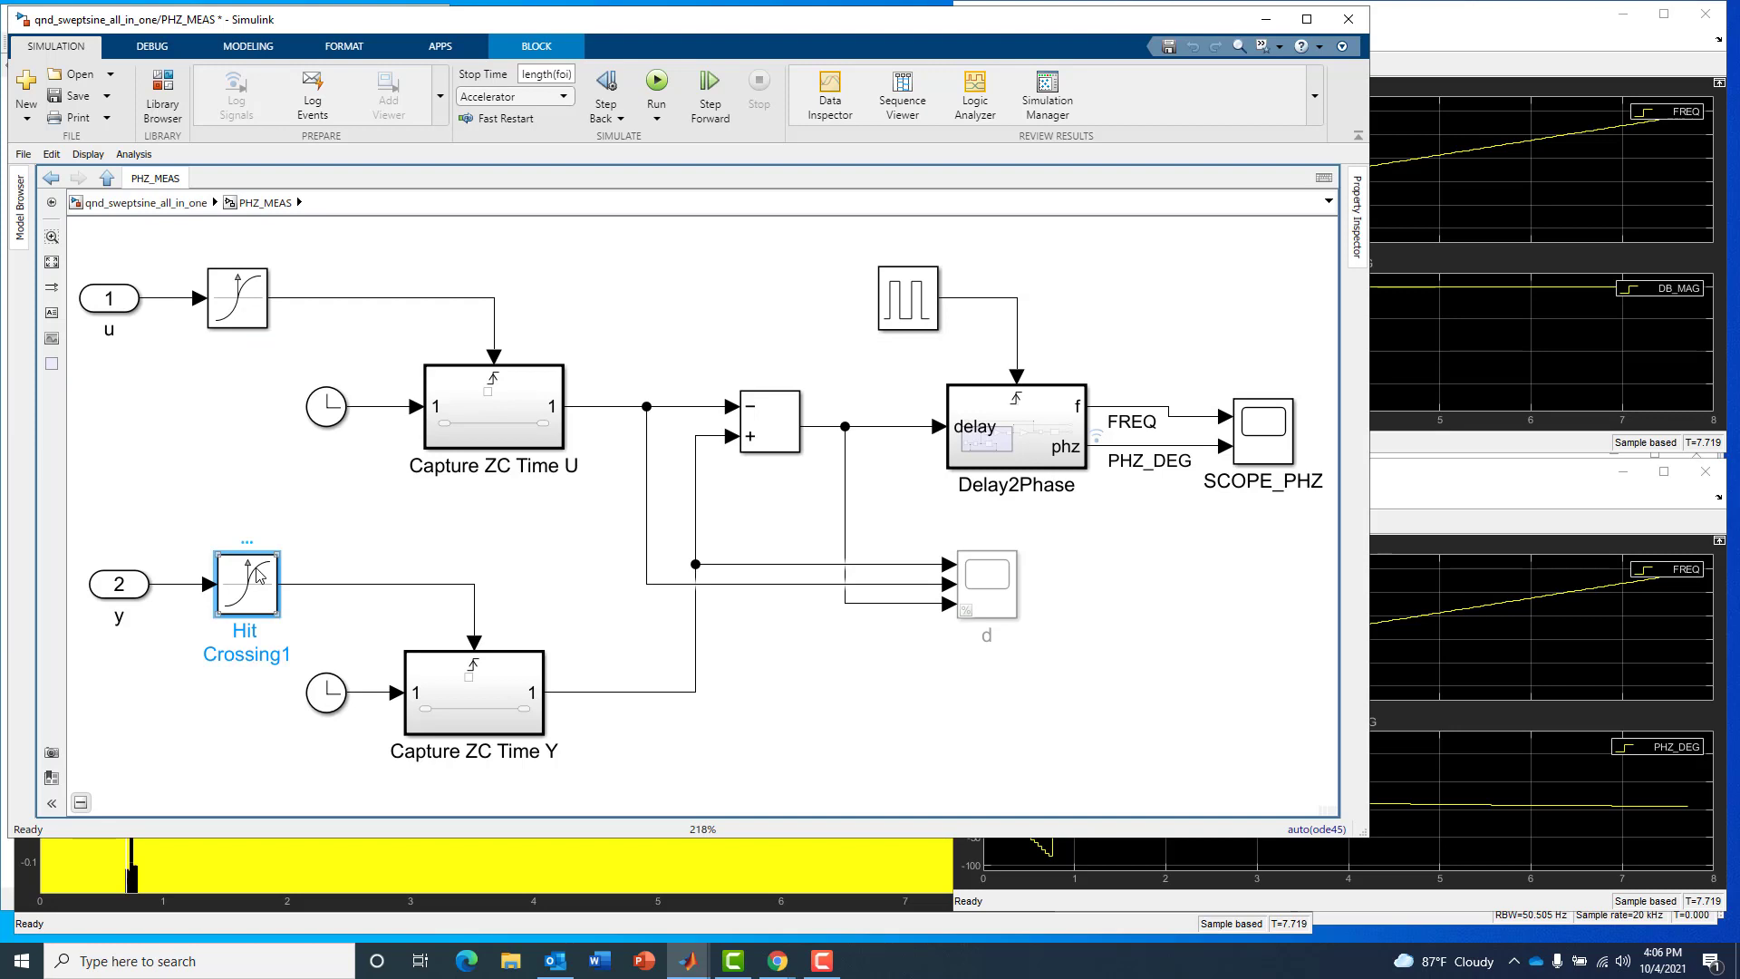
click(205, 359)
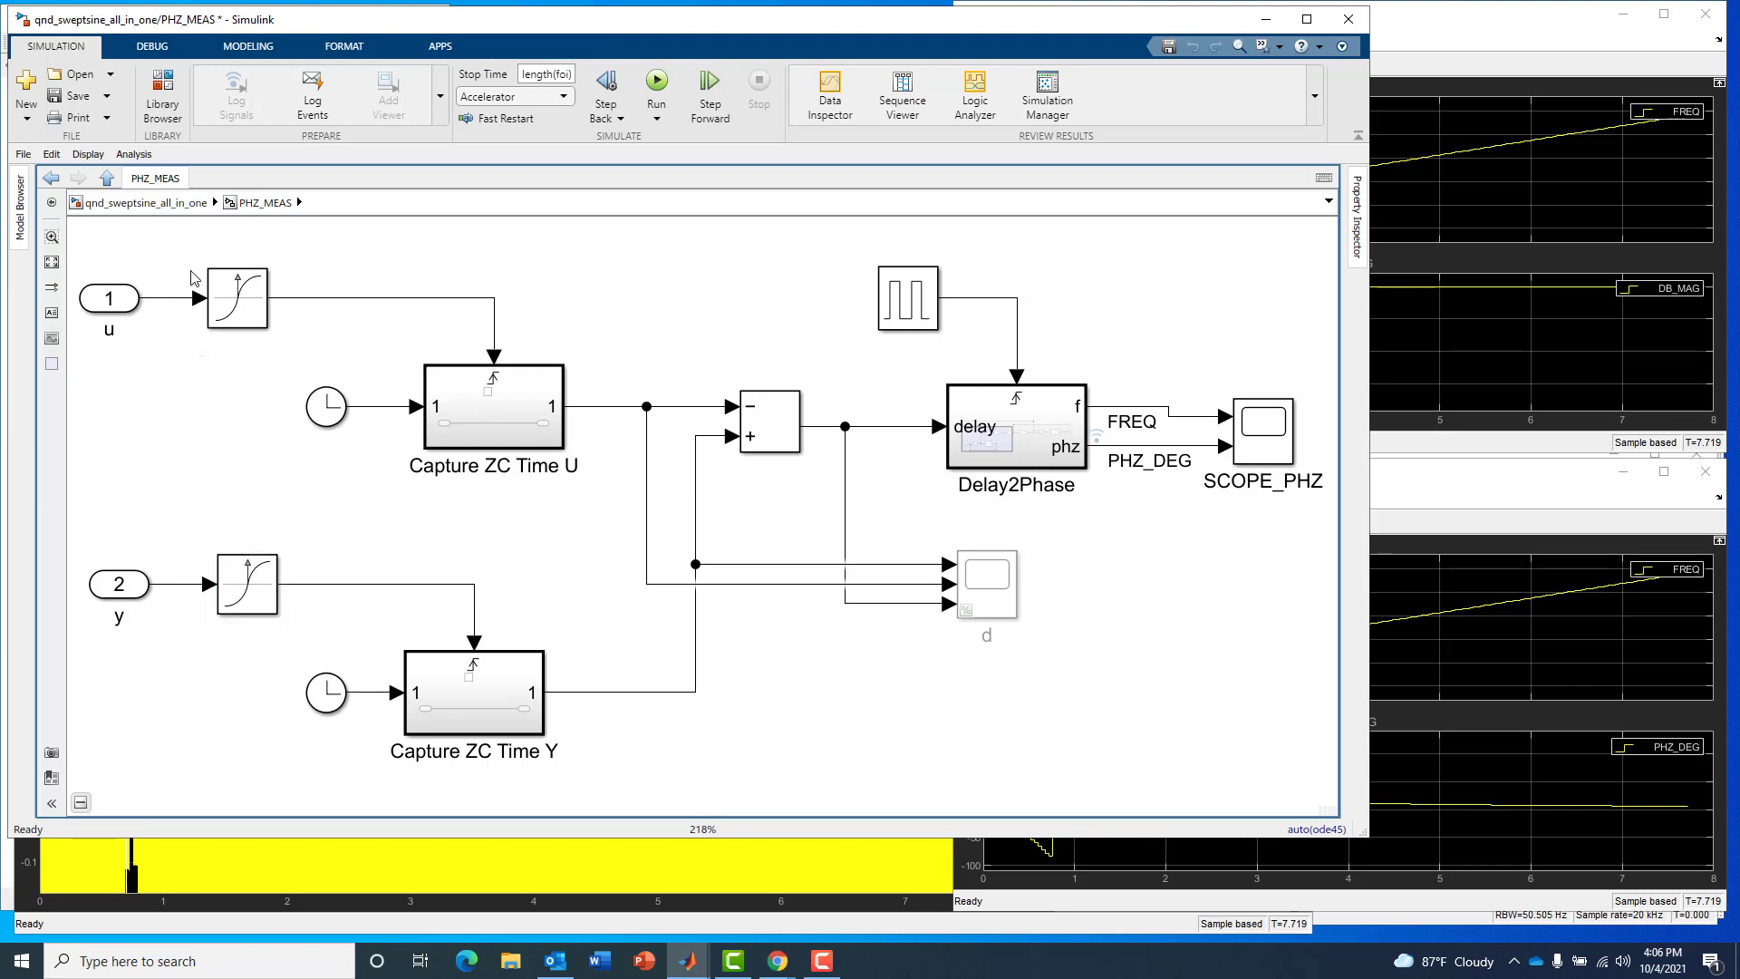
click(108, 179)
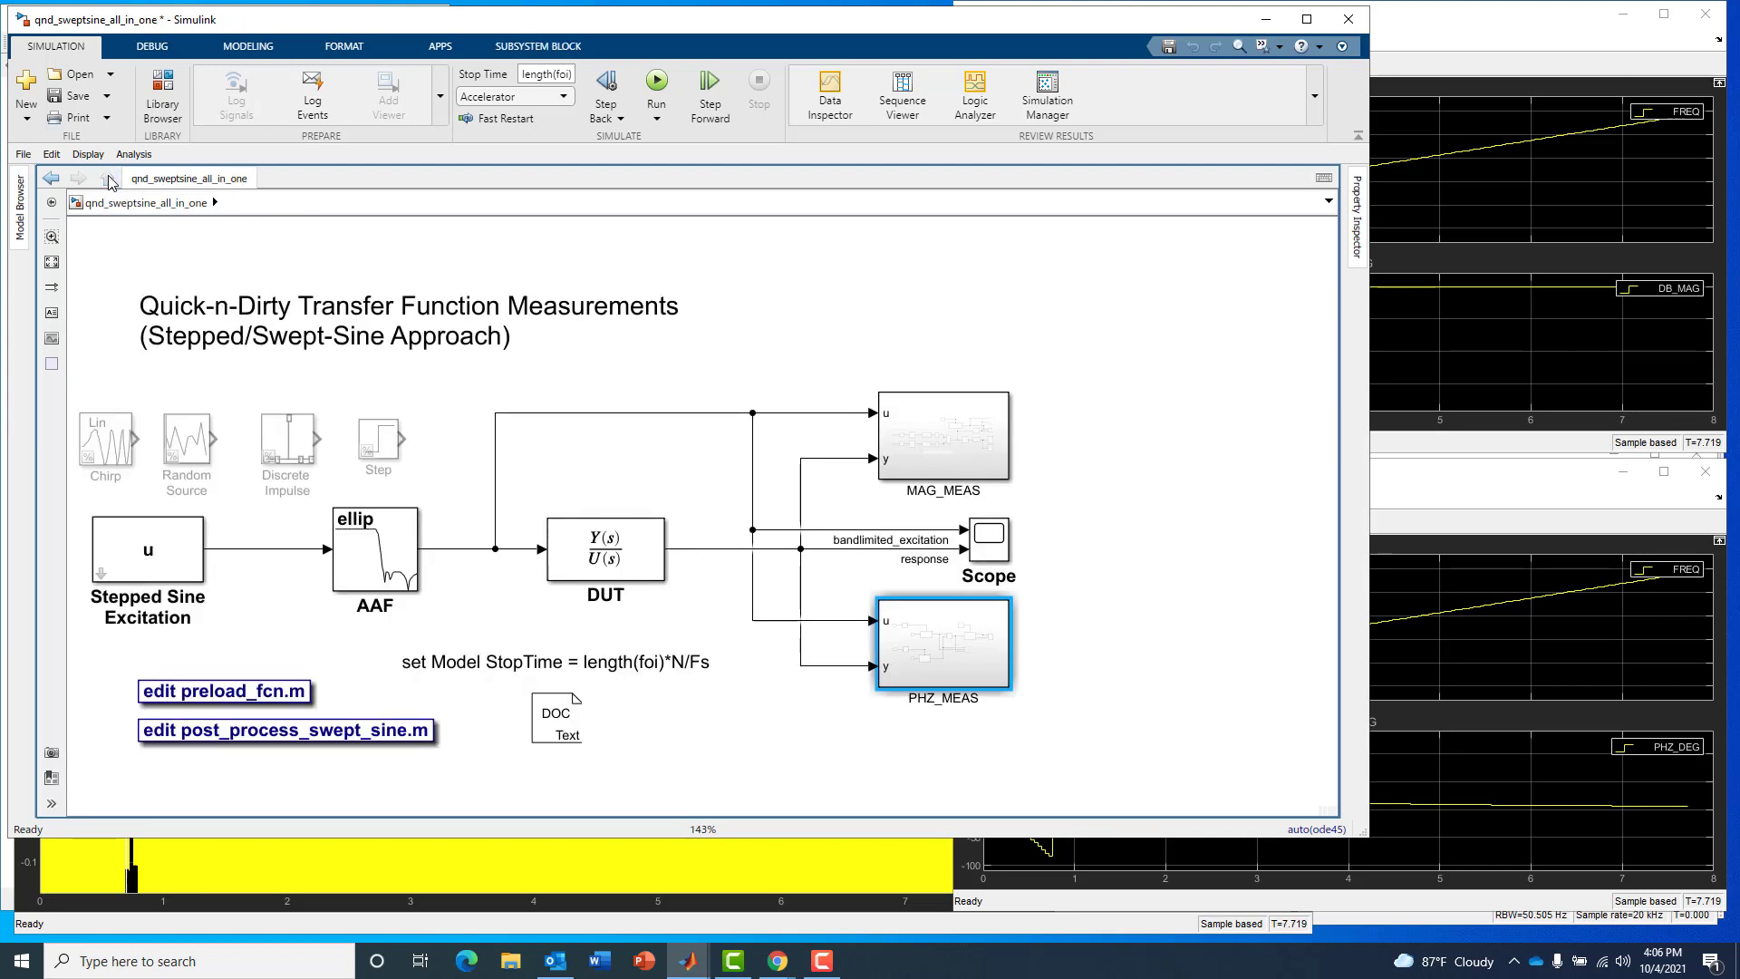
double_click(903, 450)
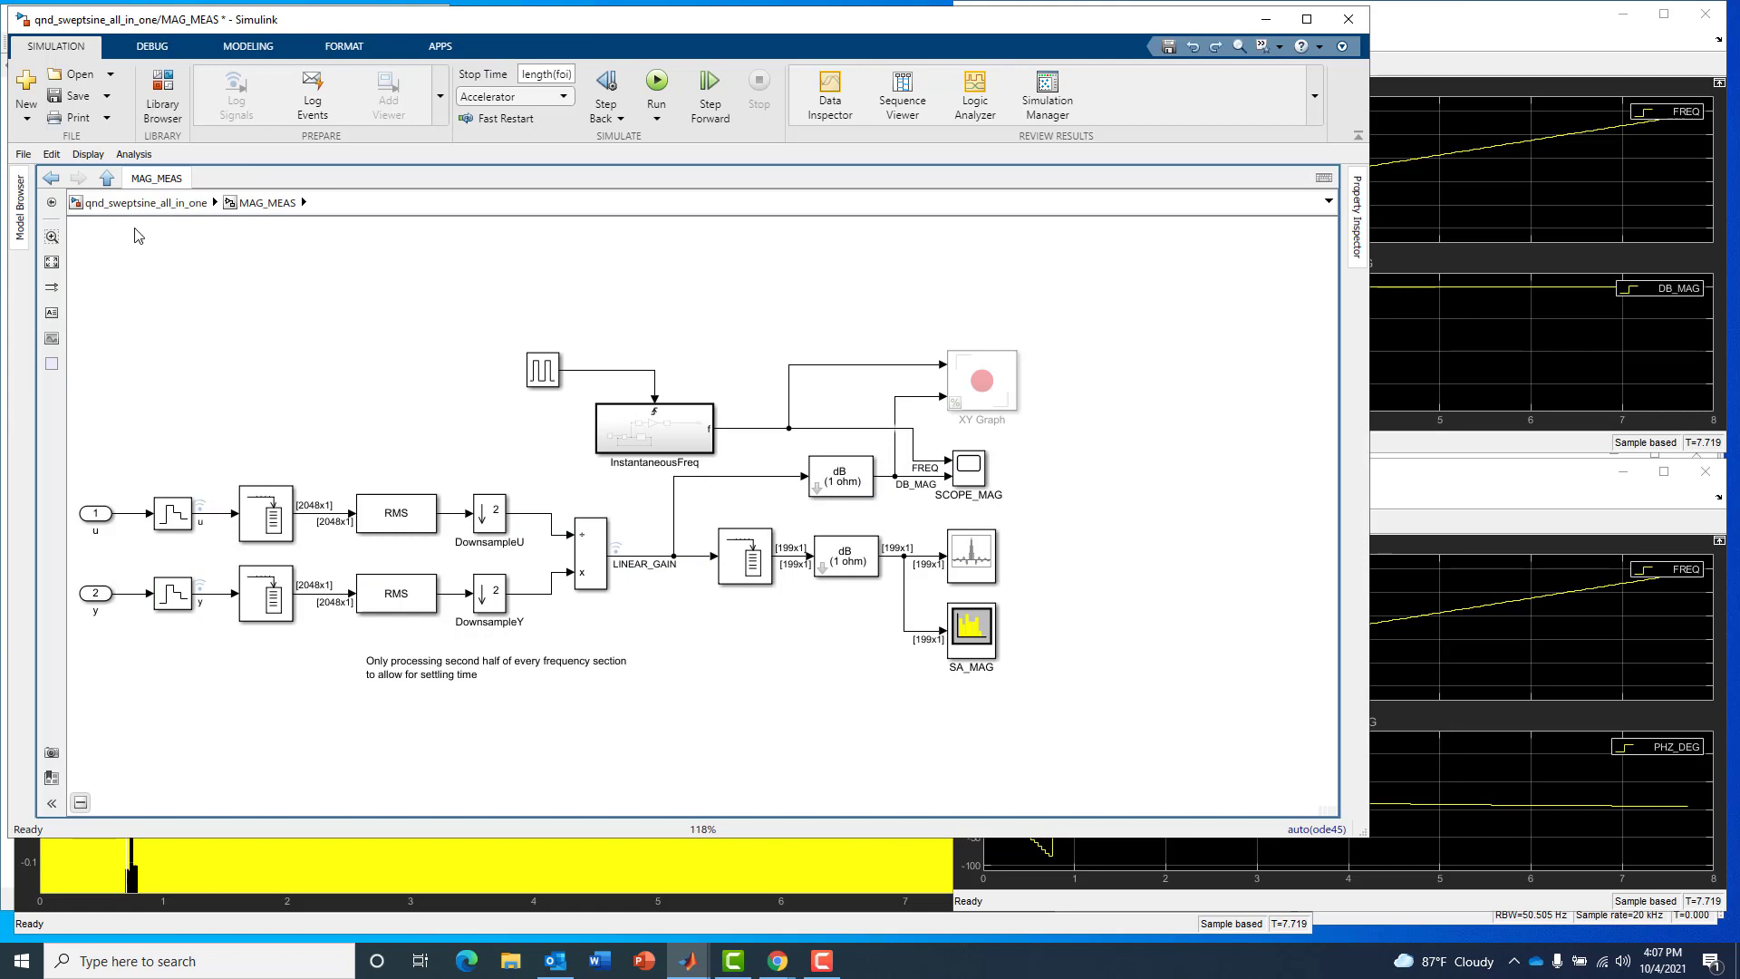
click(399, 513)
click(381, 604)
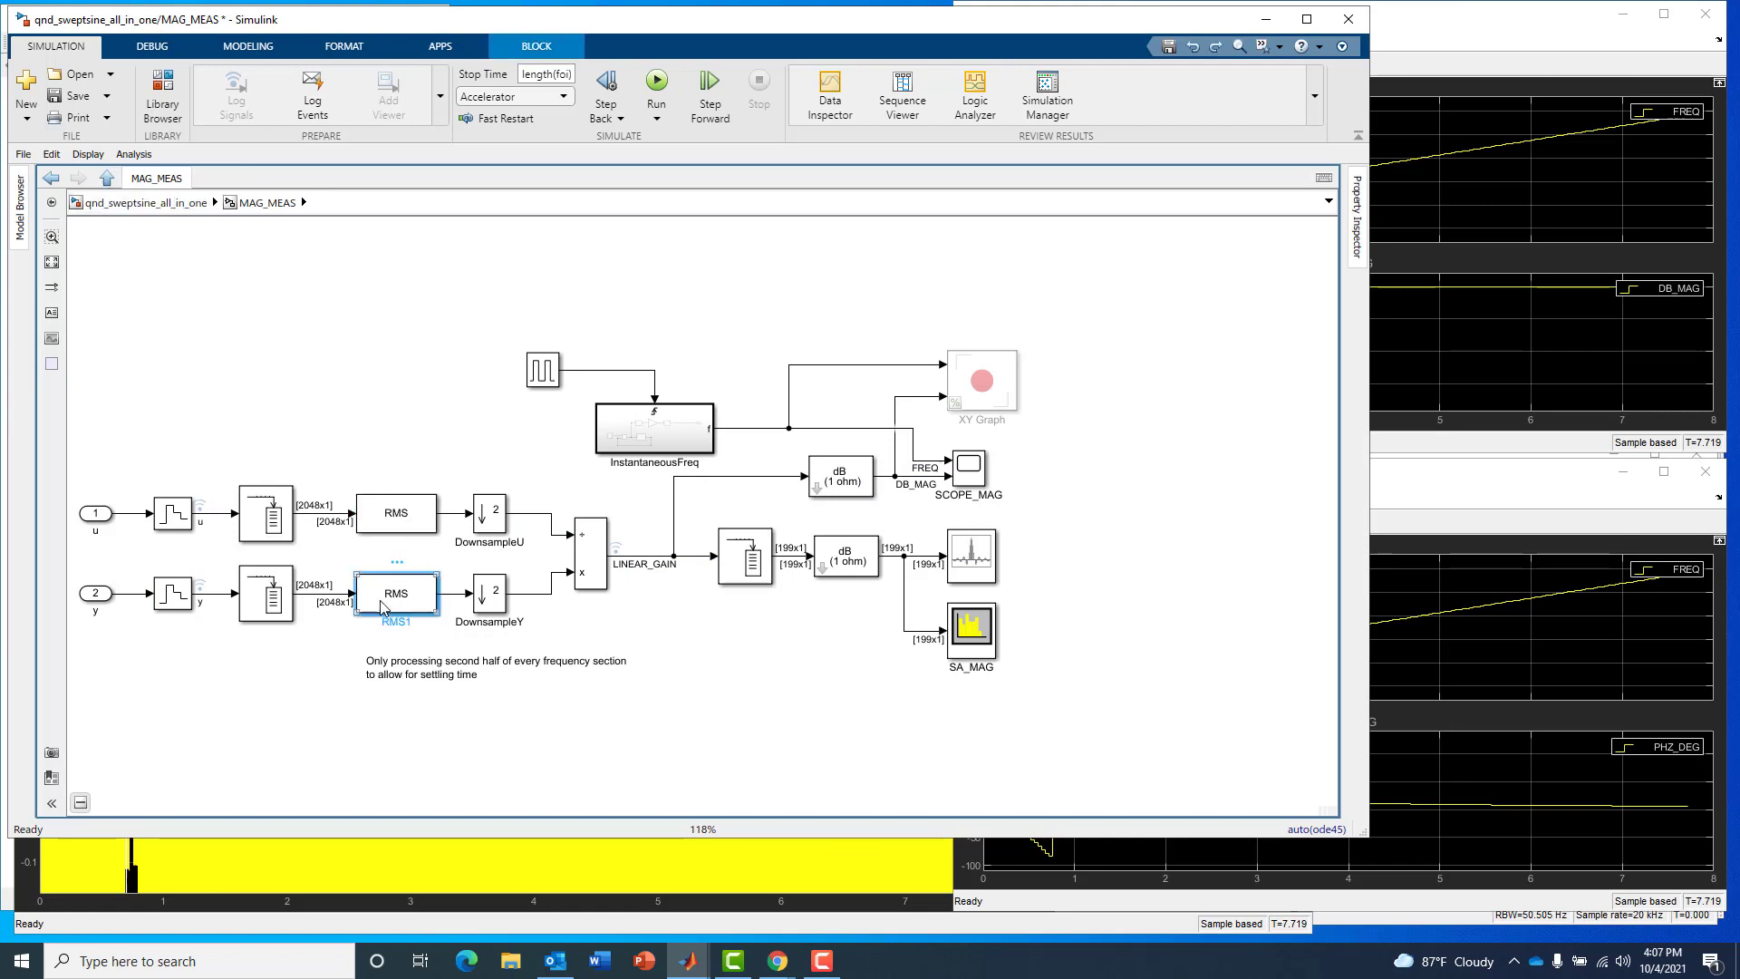
click(107, 179)
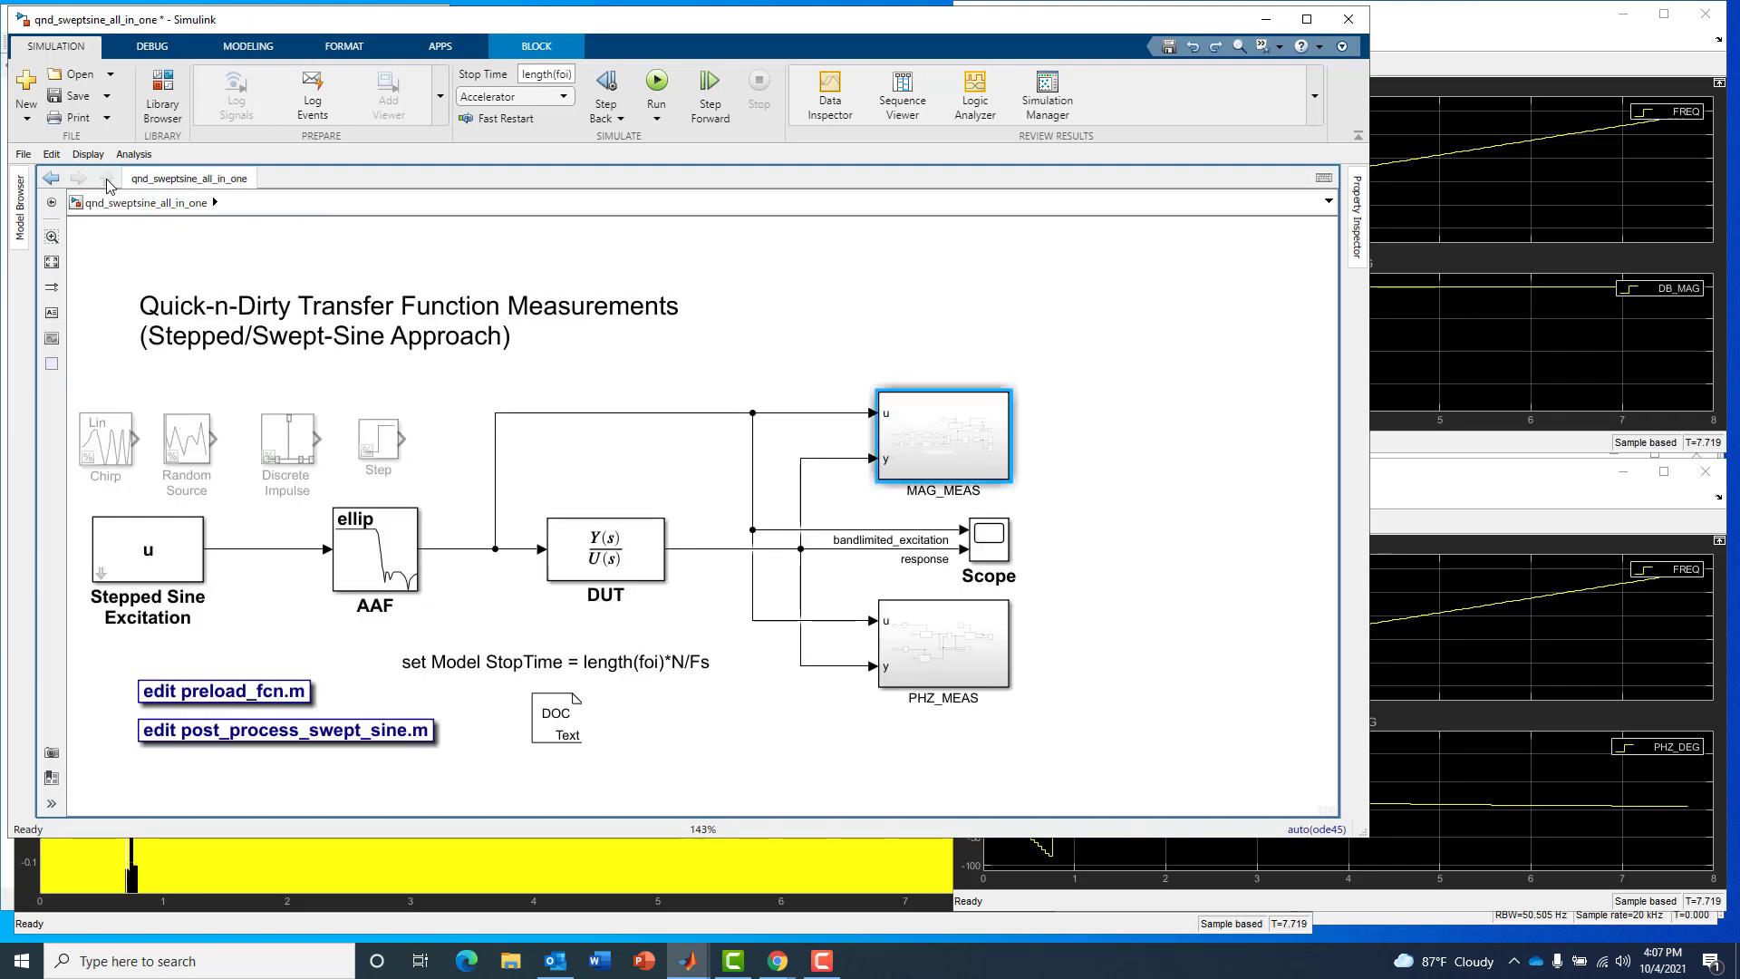
click(725, 550)
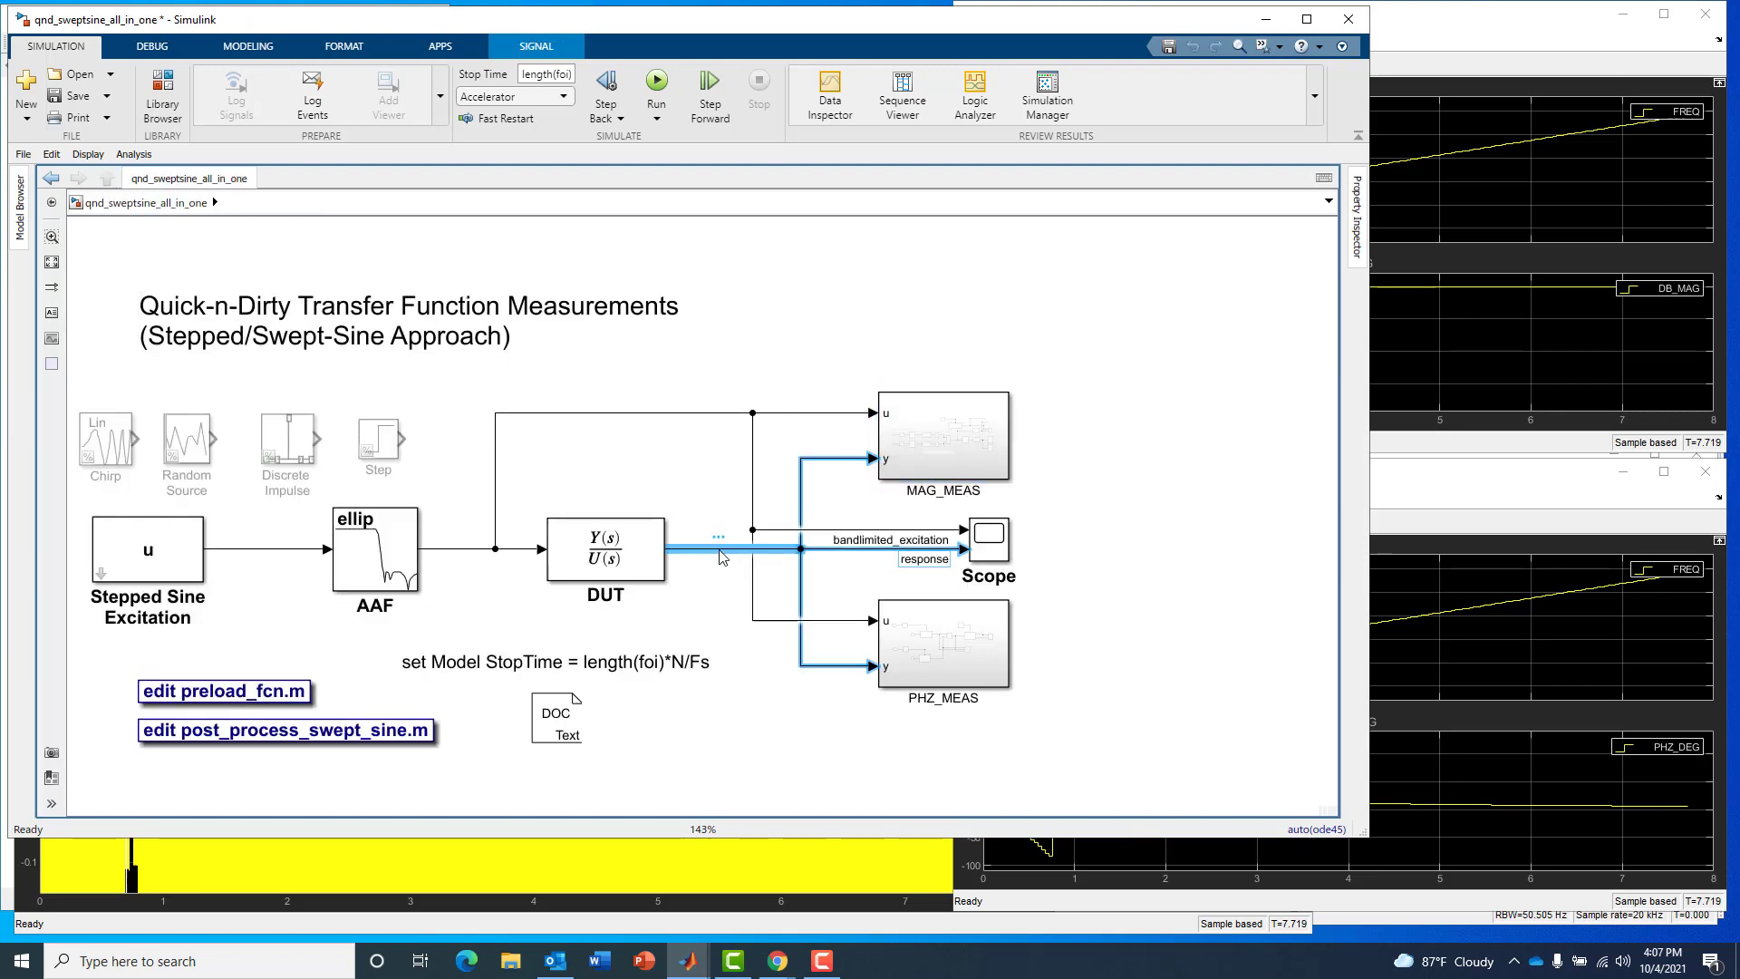
click(844, 720)
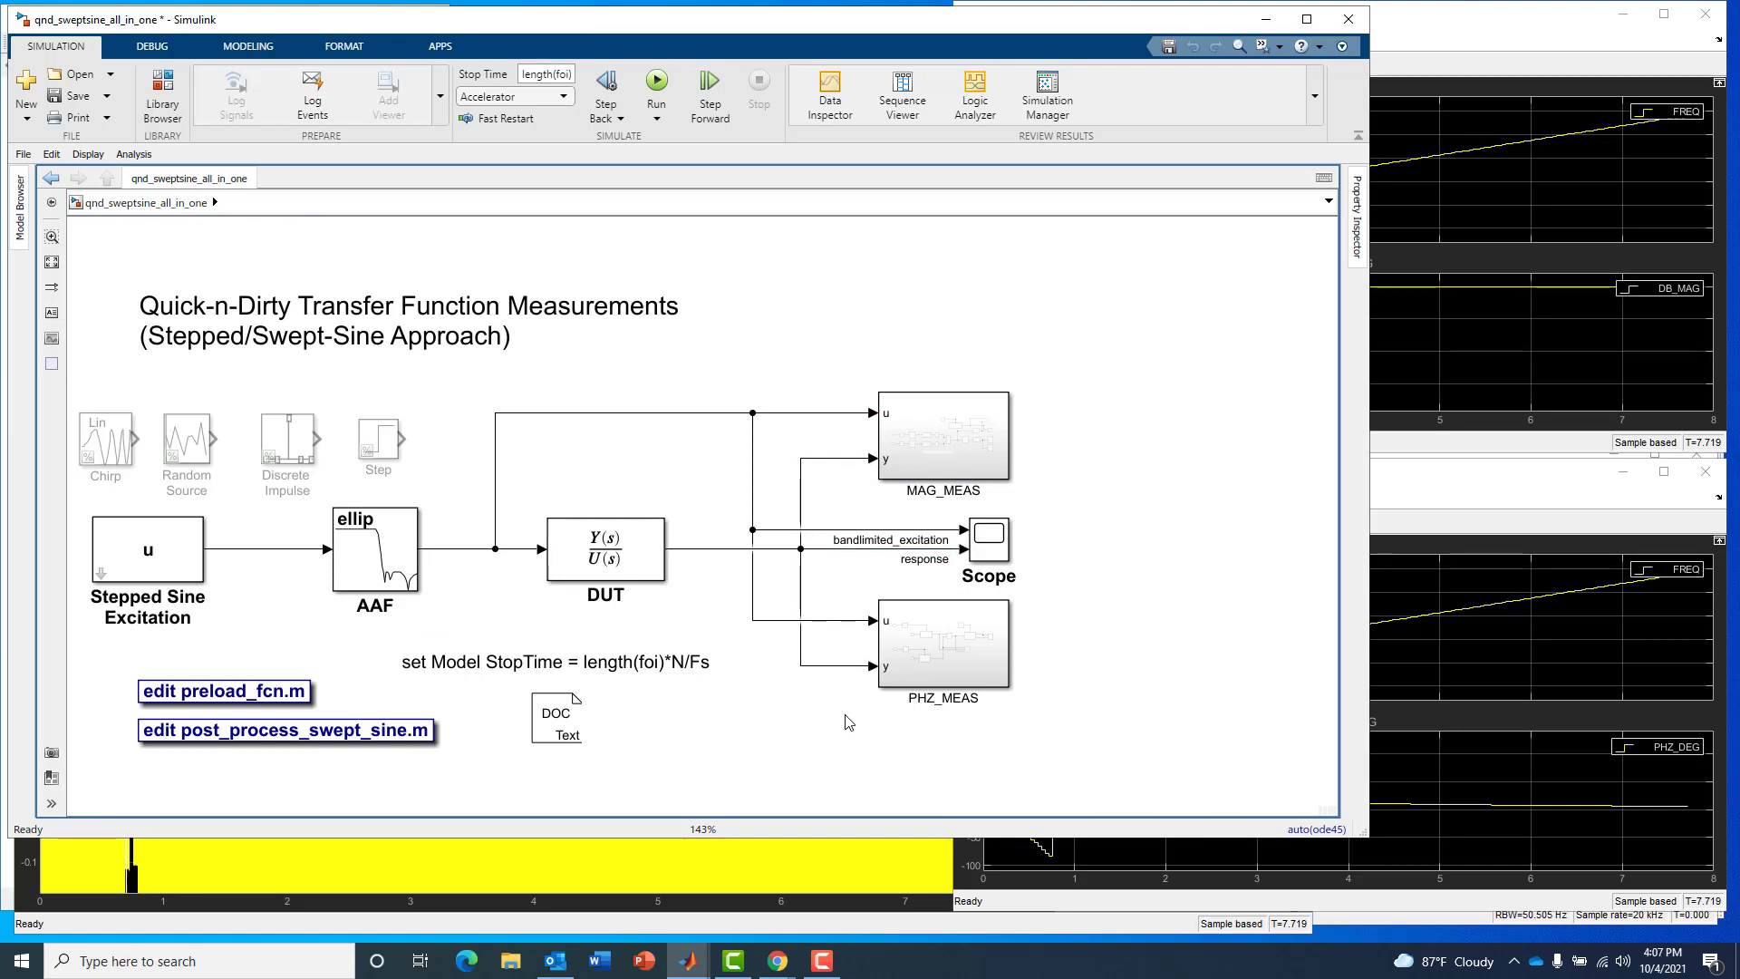
click(710, 549)
click(738, 602)
click(394, 317)
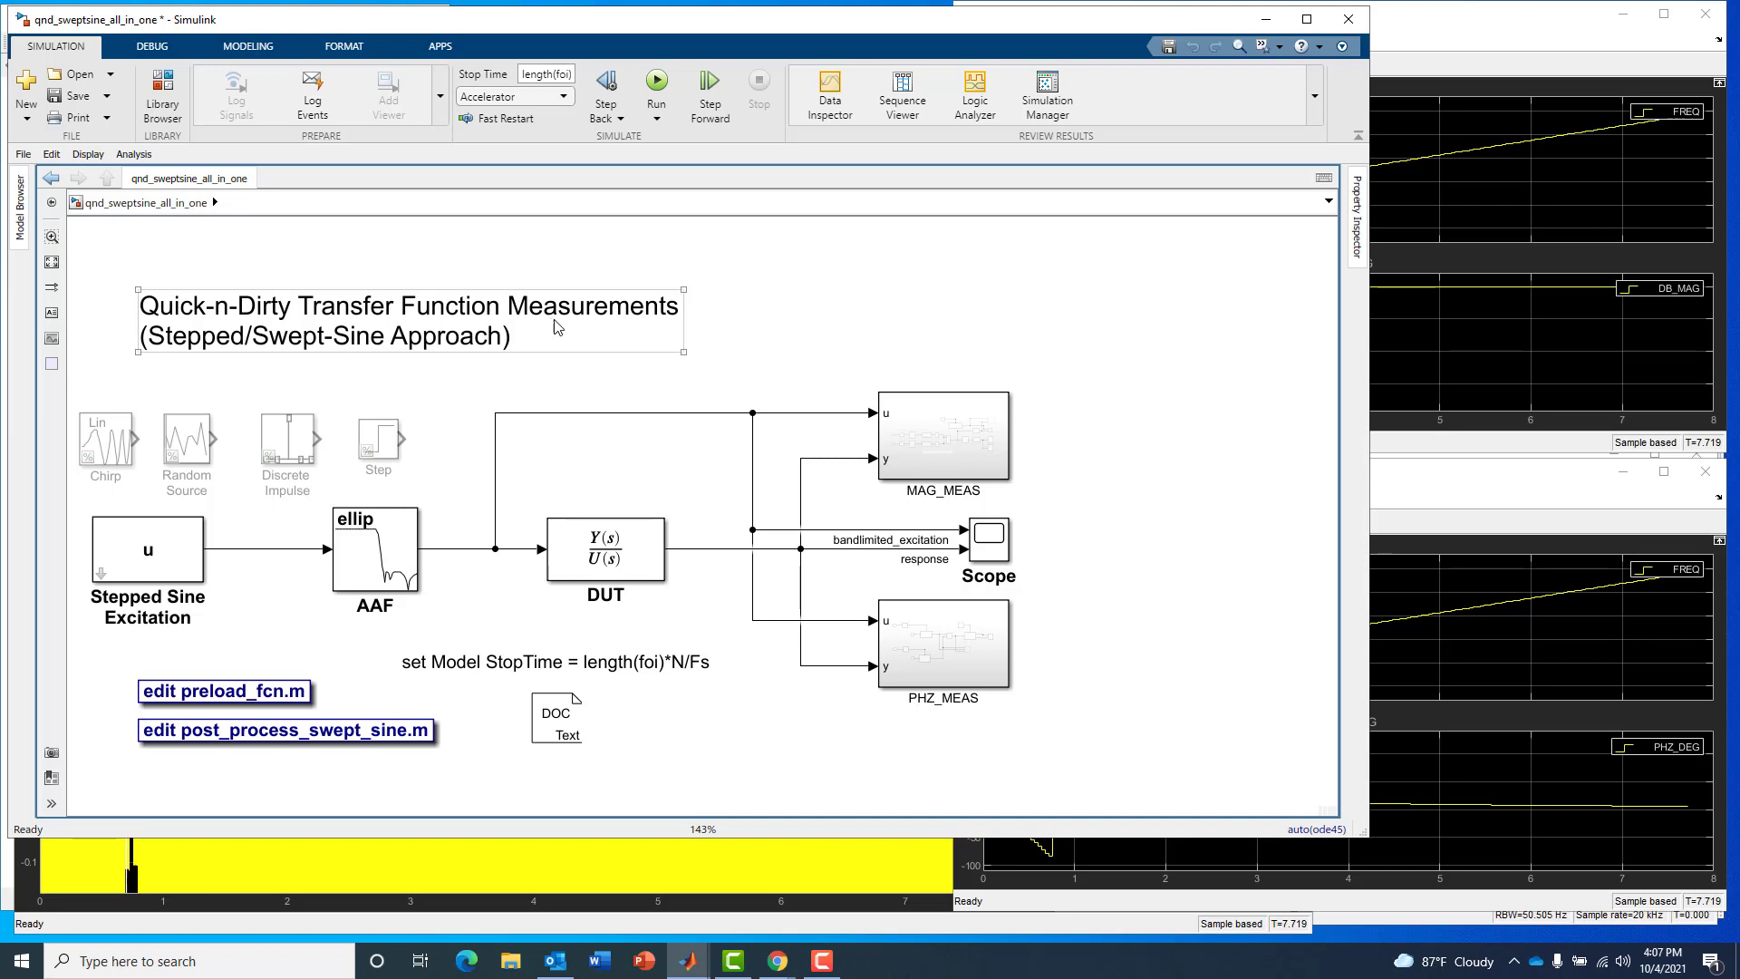
click(630, 368)
click(151, 521)
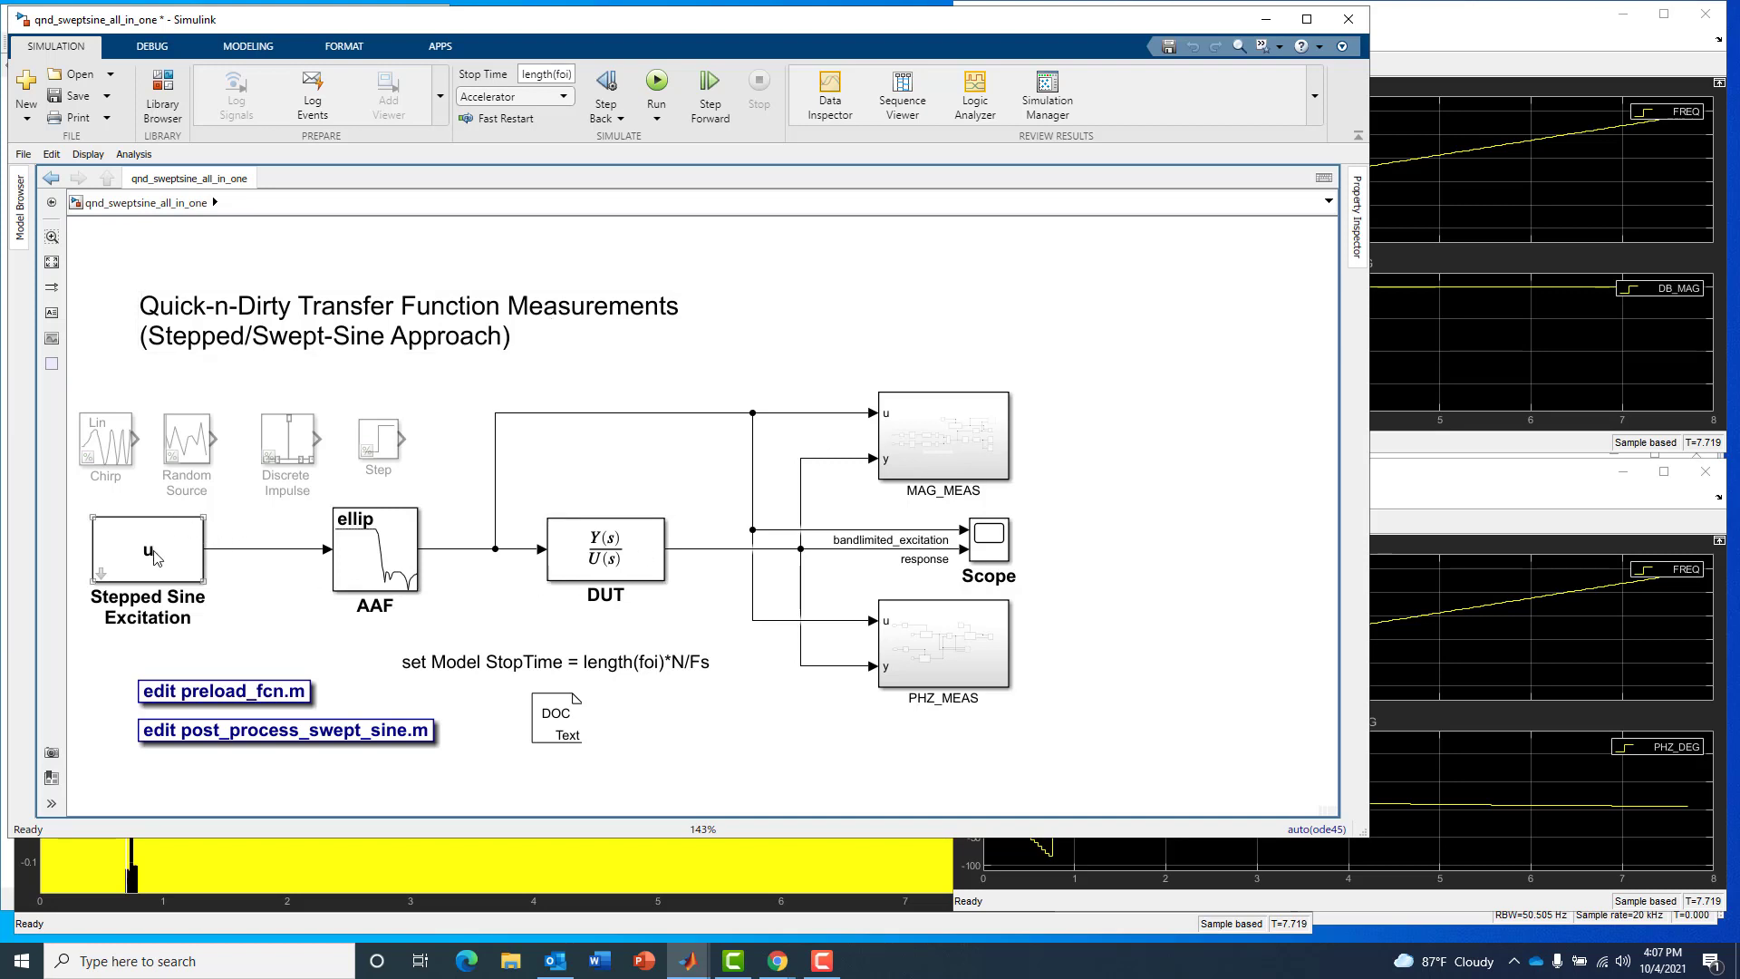
click(725, 591)
double_click(949, 455)
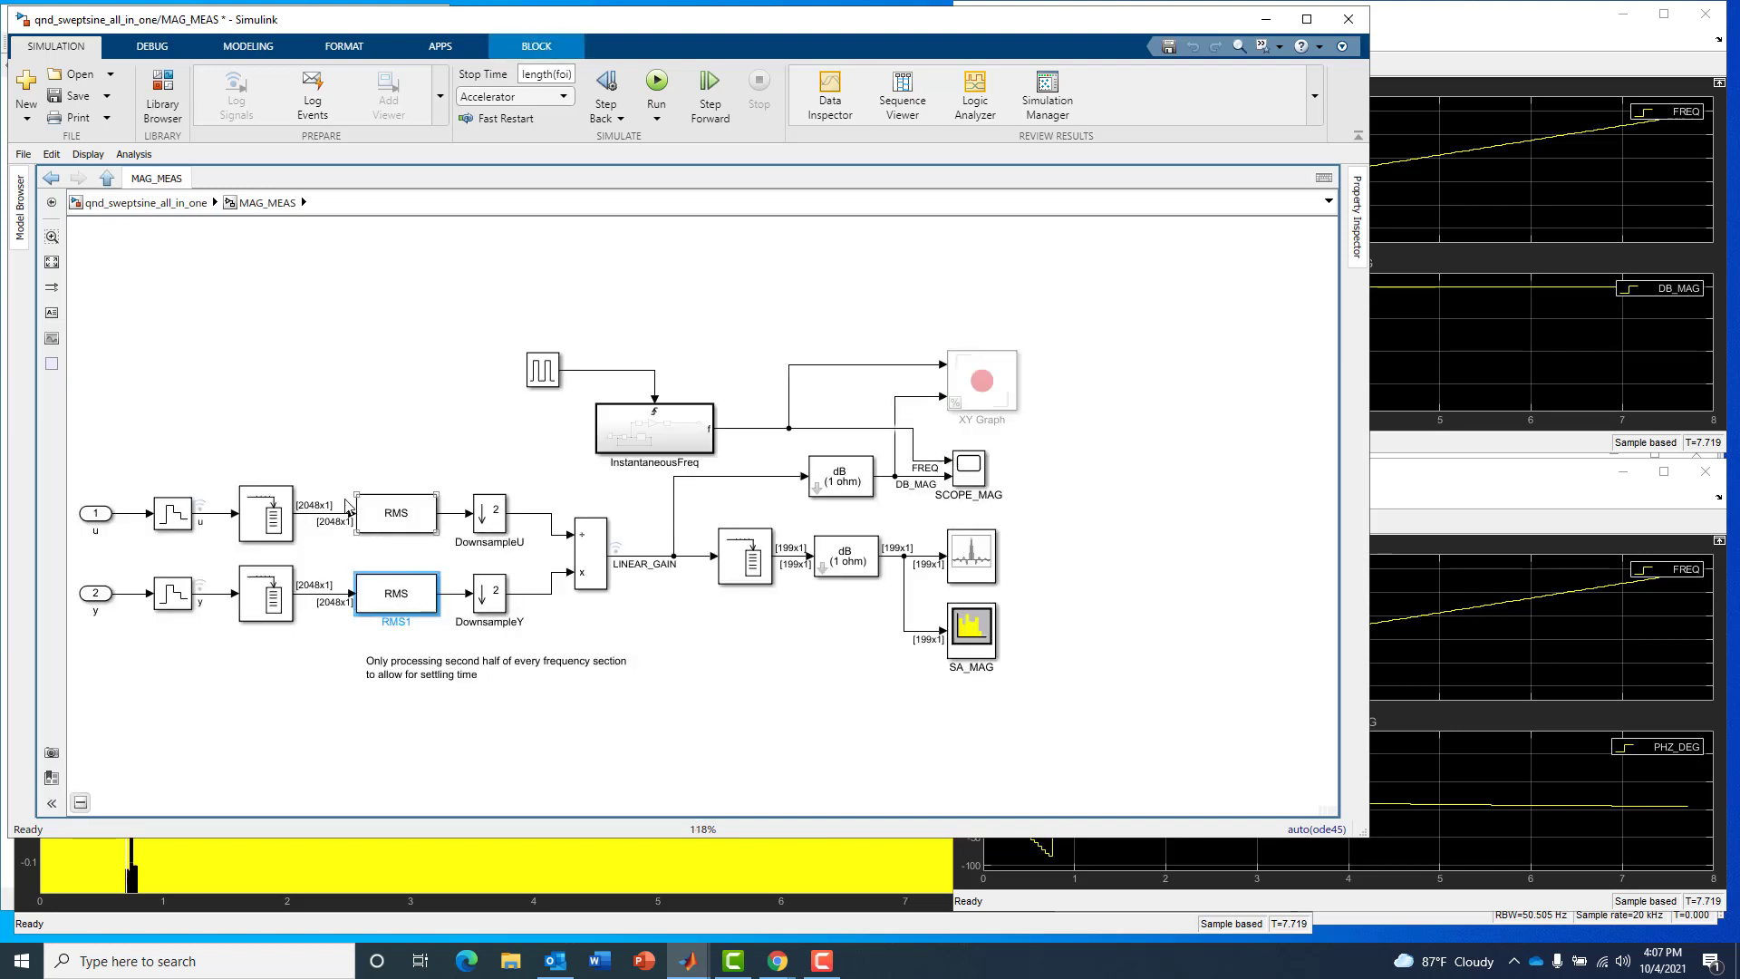
drag(149, 444, 243, 638)
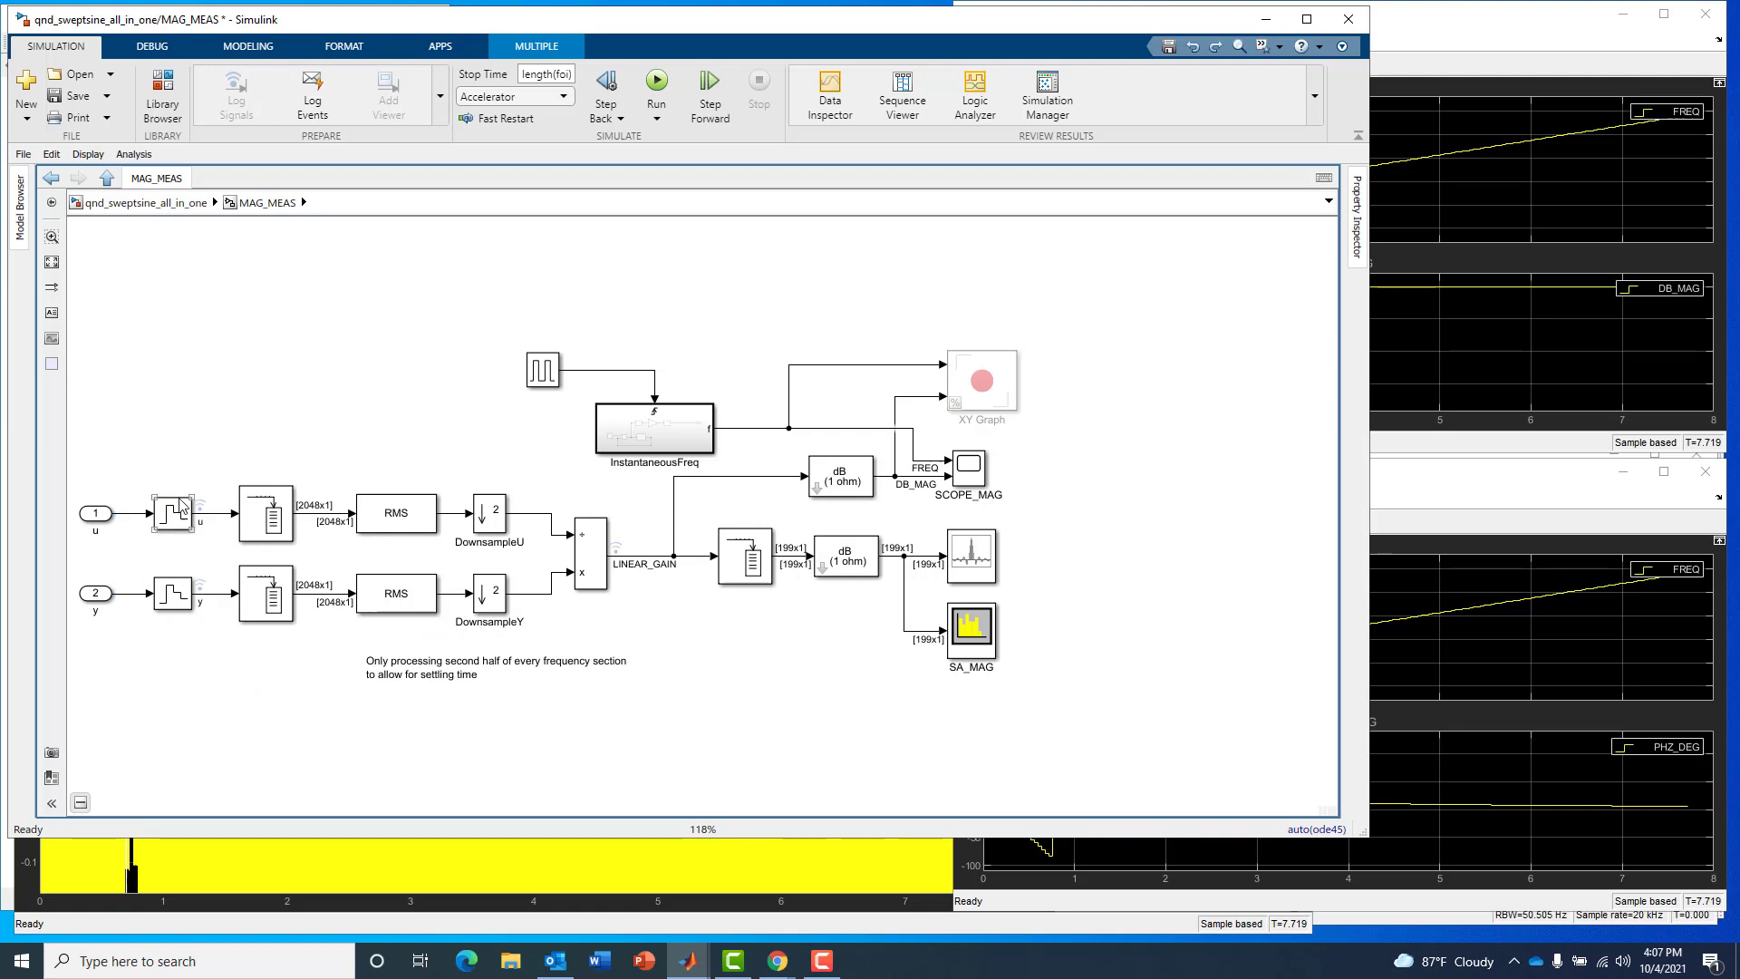
click(192, 536)
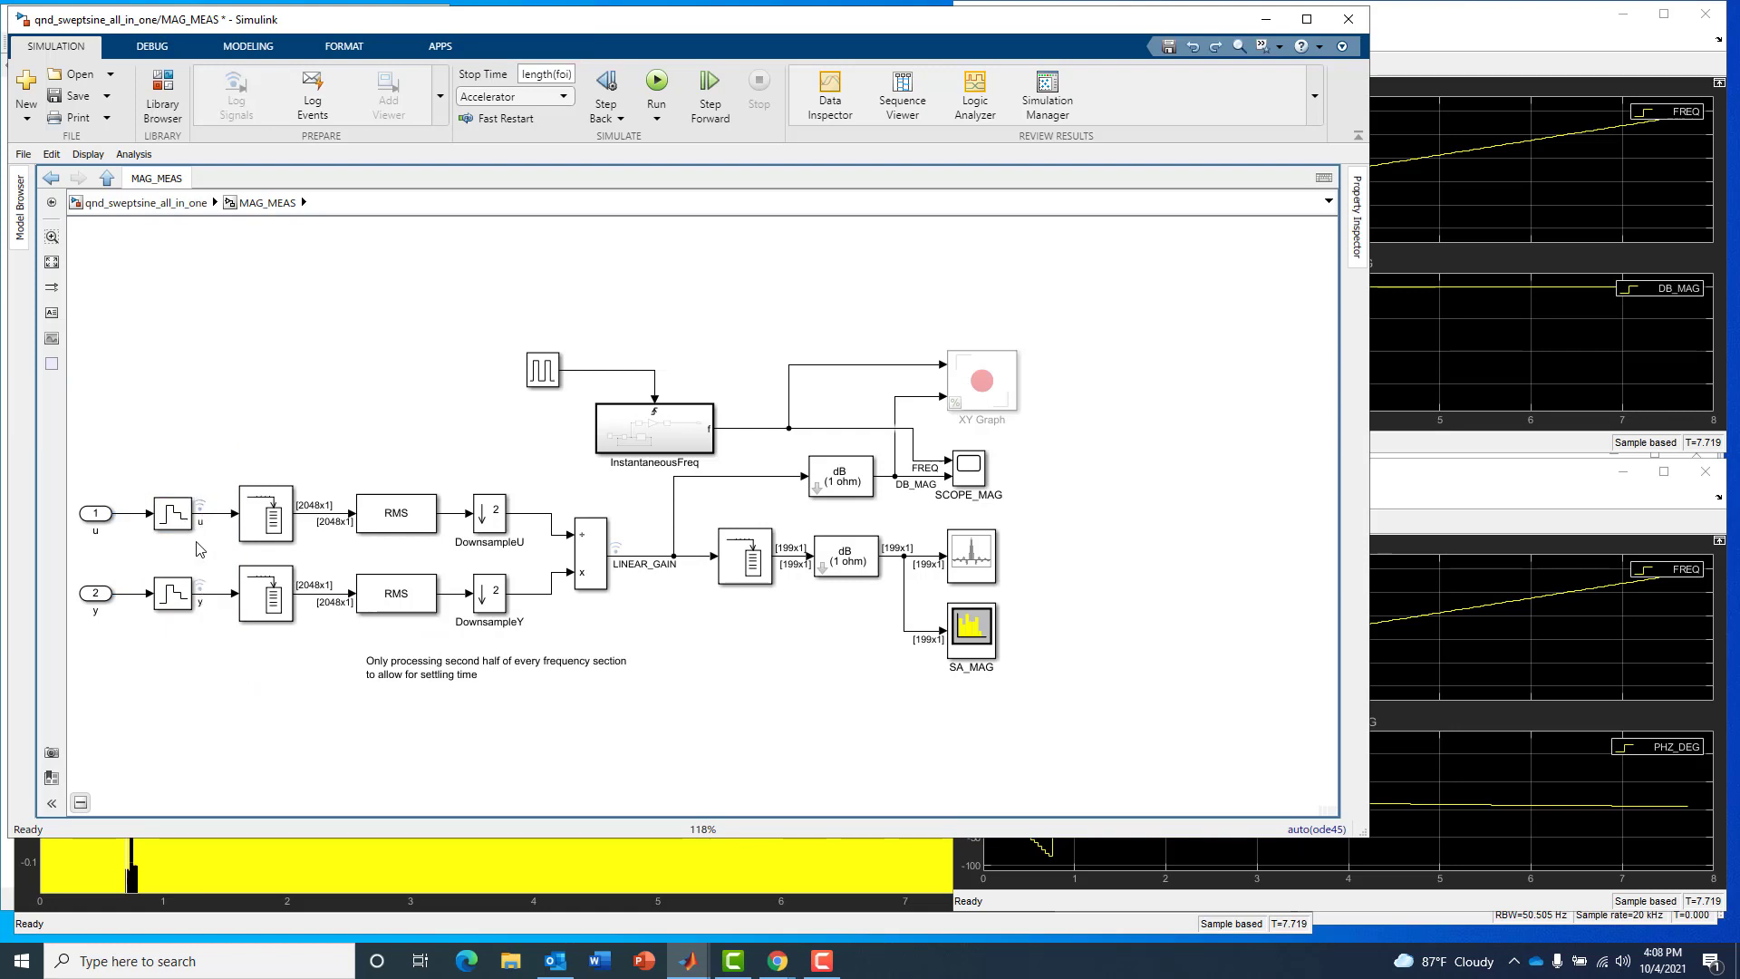
click(102, 201)
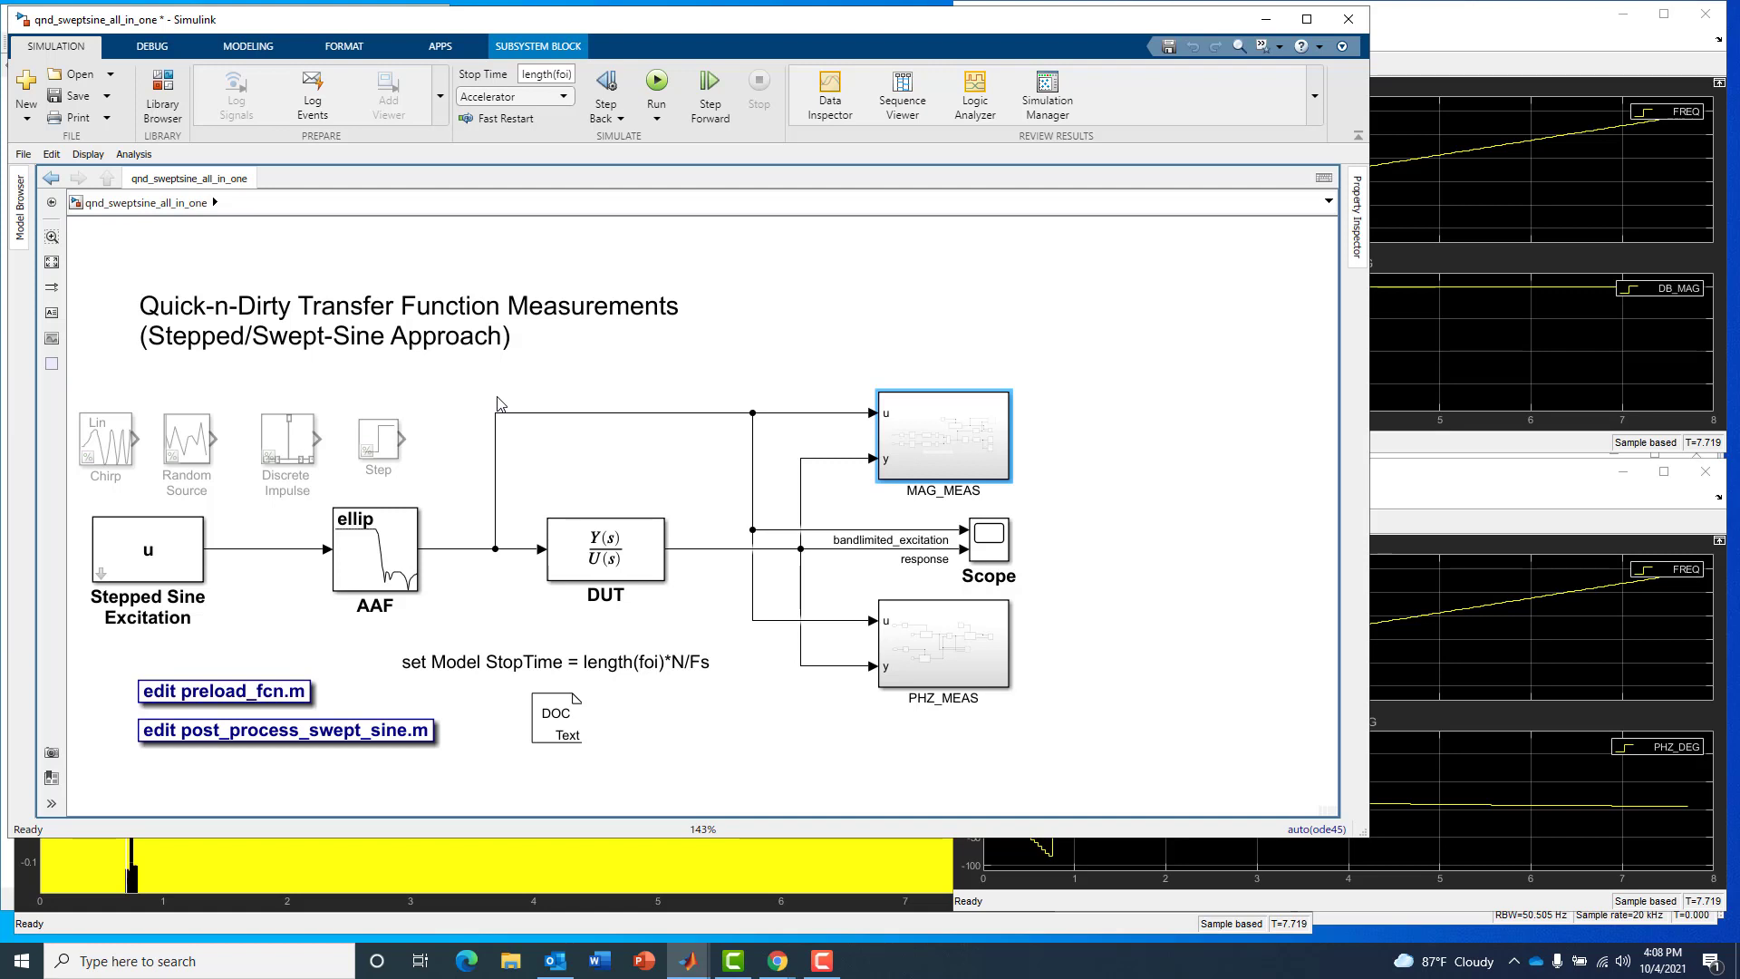
- Clear the MAG_MEAS selection and drag the model window's right edge left to uncover the scopes
double_click(980, 456)
click(797, 371)
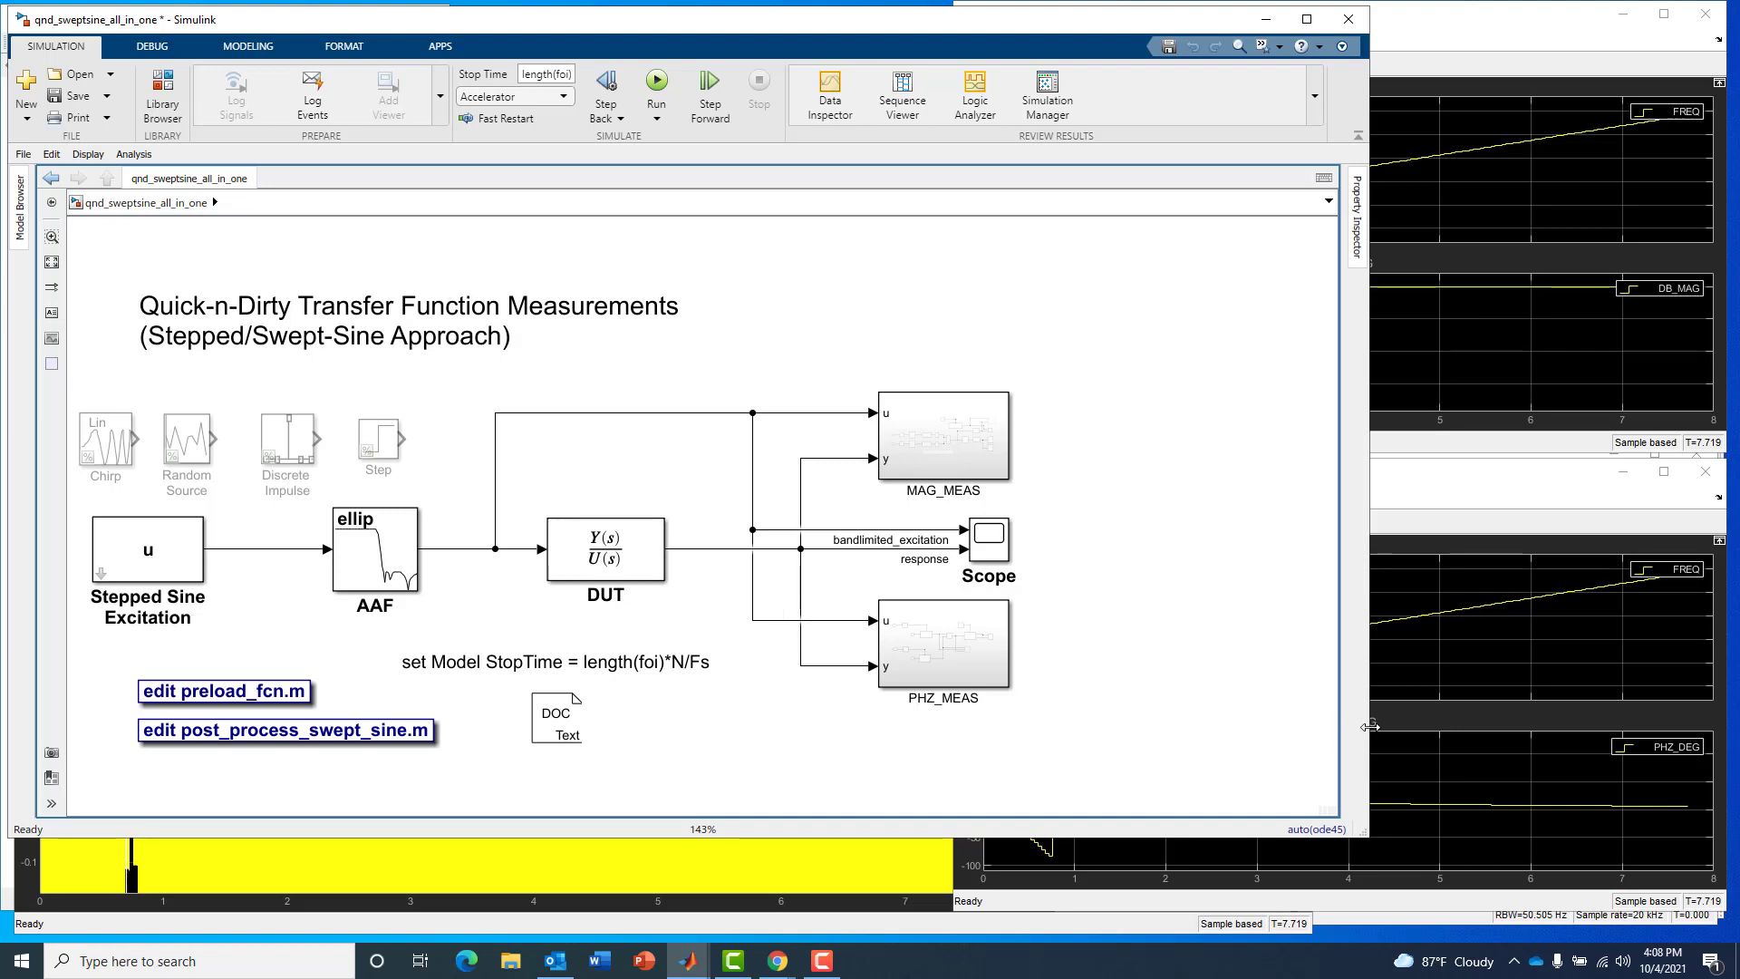
drag(1370, 734, 1184, 688)
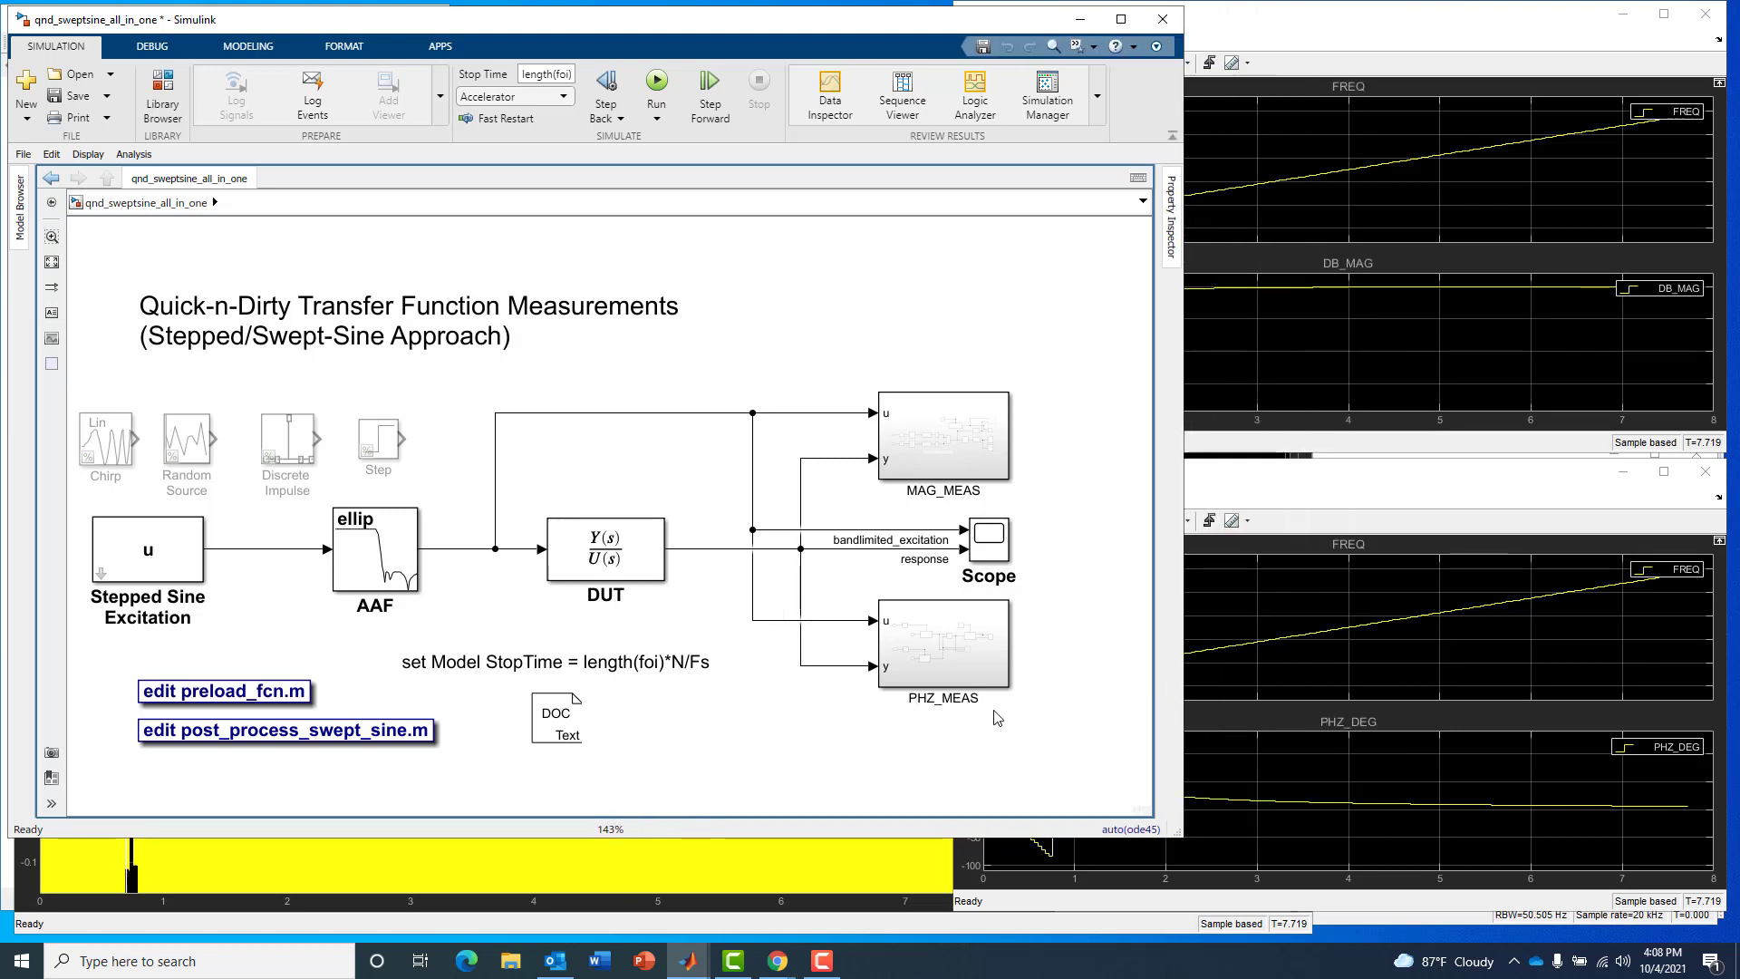